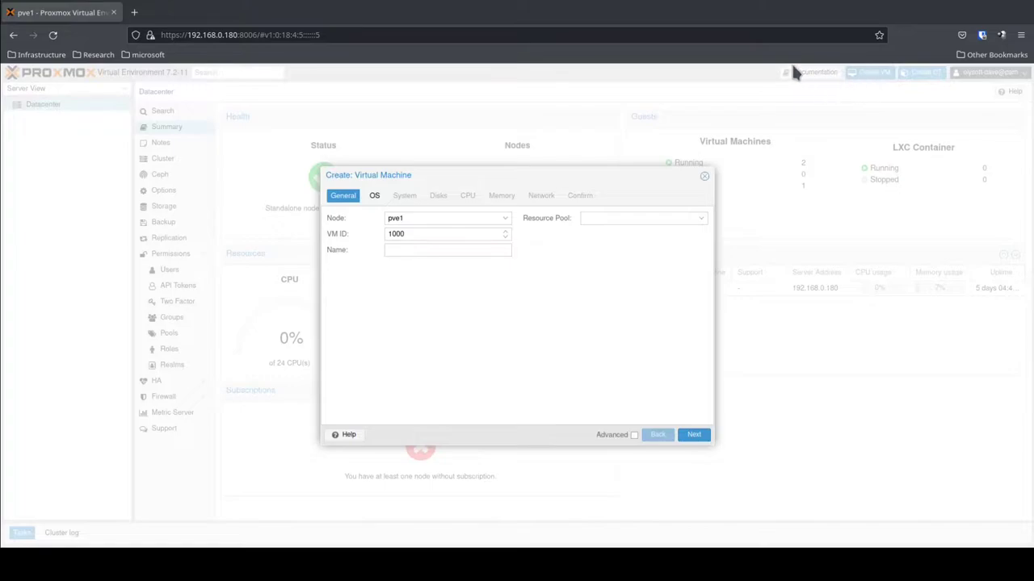
# Step: Enter VM ID 102 and the name WinServer-Pristine as a first draft
pyautogui.doubleClick(438, 233)
pyautogui.write('102')
pyautogui.press('Tab')
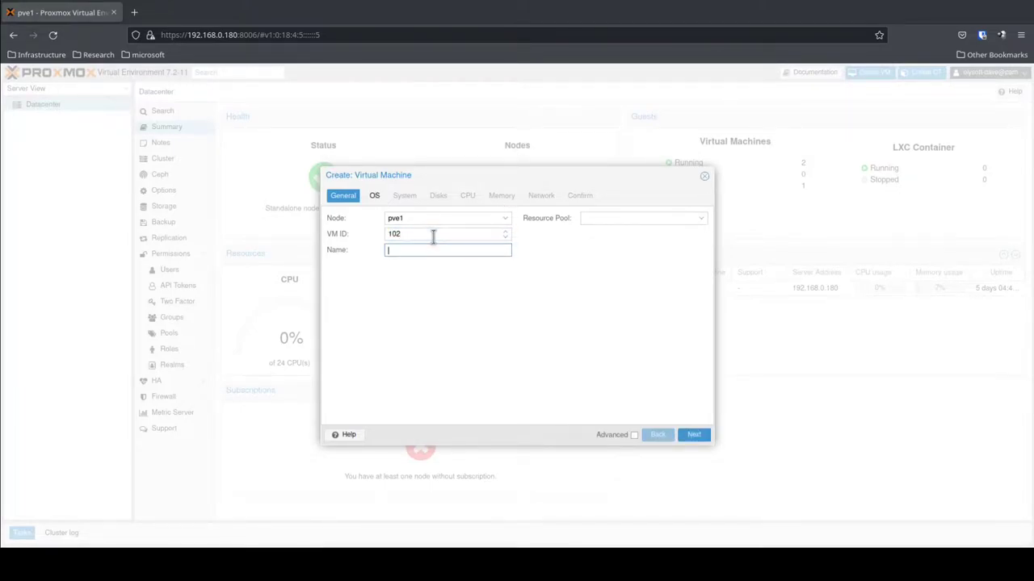
pyautogui.write('WinServer-Pristine')
pyautogui.press('Tab')
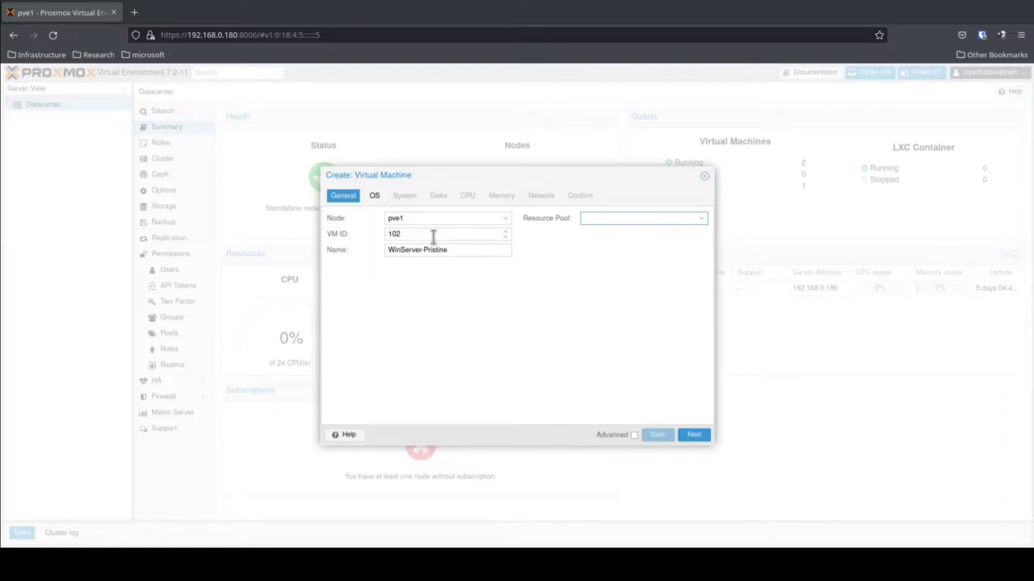
# Step: Change the VM ID to 300 and correct the name to WinServer2016-Pristine
pyautogui.doubleClick(429, 233)
pyautogui.write('300')
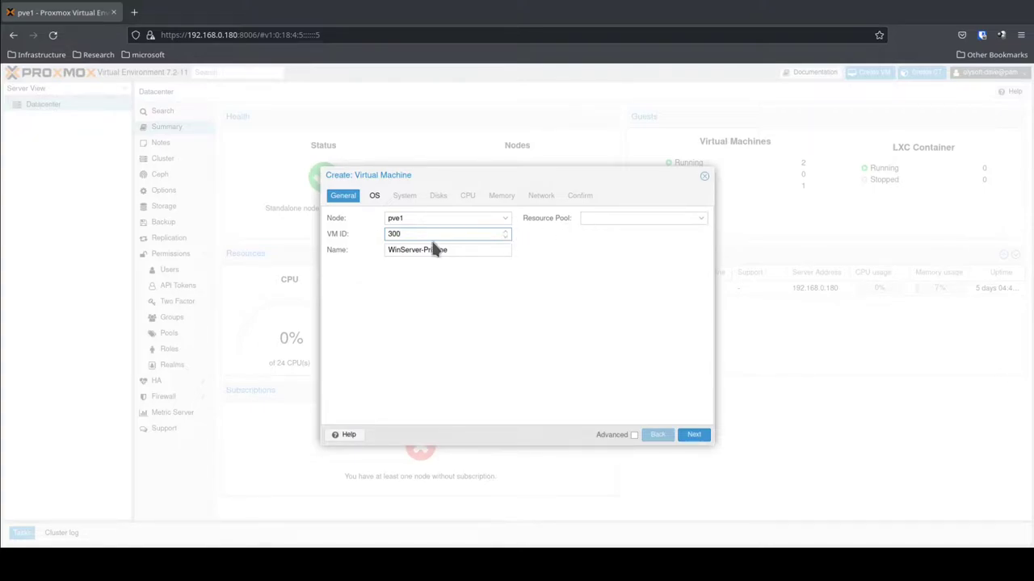
pyautogui.click(465, 250)
pyautogui.click(422, 251)
pyautogui.write('20')
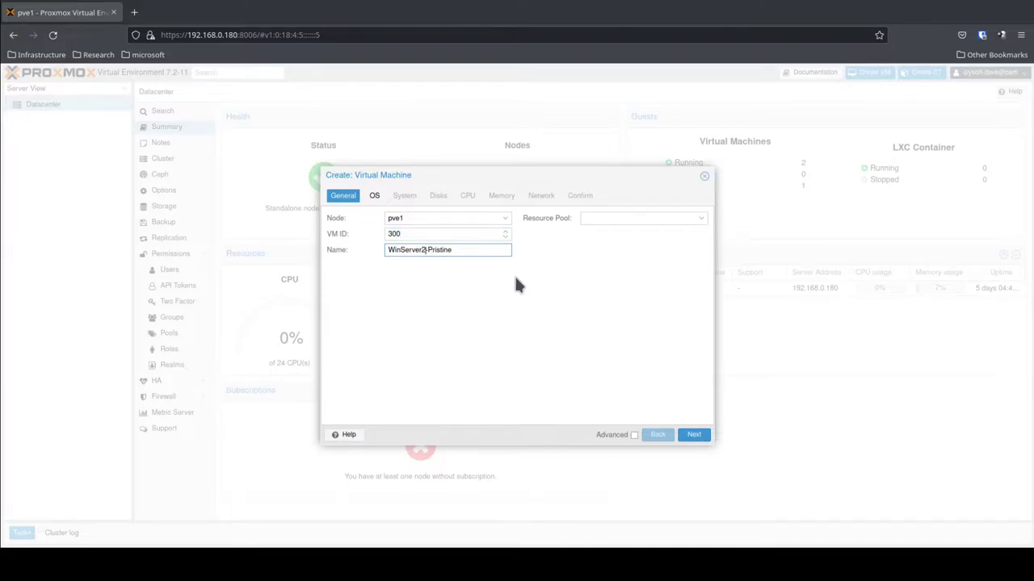
pyautogui.write('15')
pyautogui.click(694, 434)
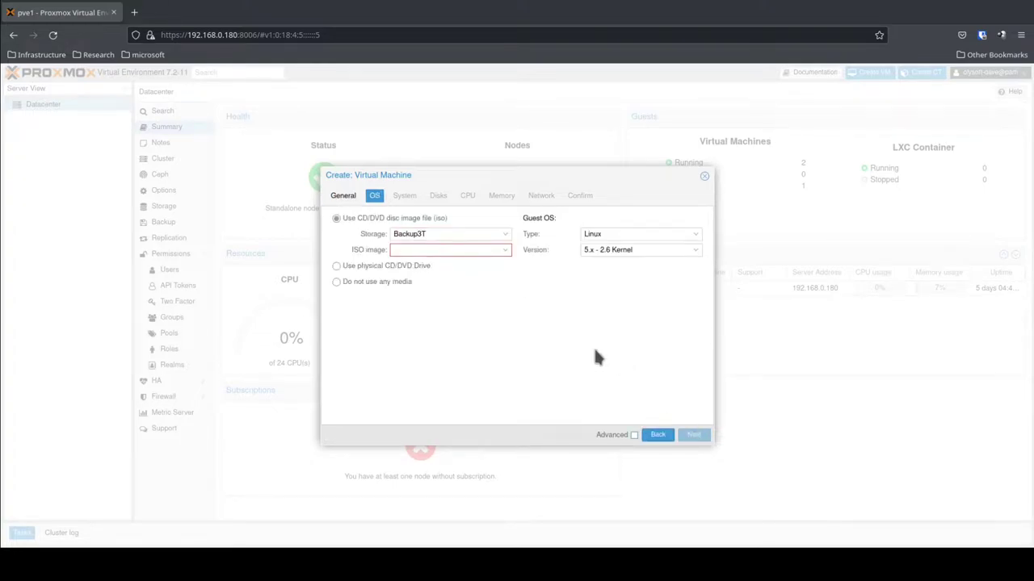
# Step: Use the Windows Server 2016 ISO from Backup3T with guest OS Microsoft Windows 10/2016/2019
pyautogui.click(506, 240)
pyautogui.click(503, 237)
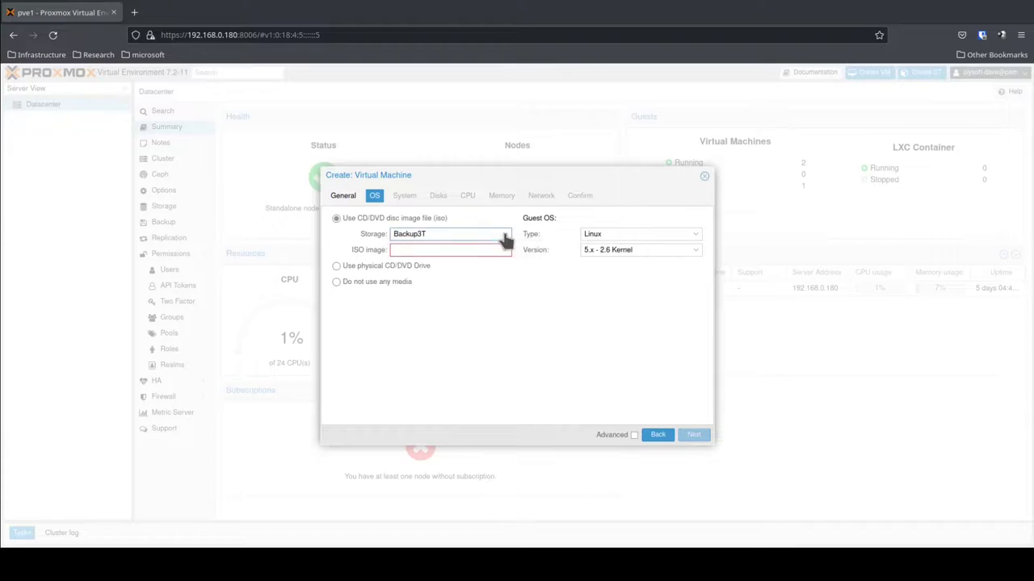
pyautogui.click(504, 255)
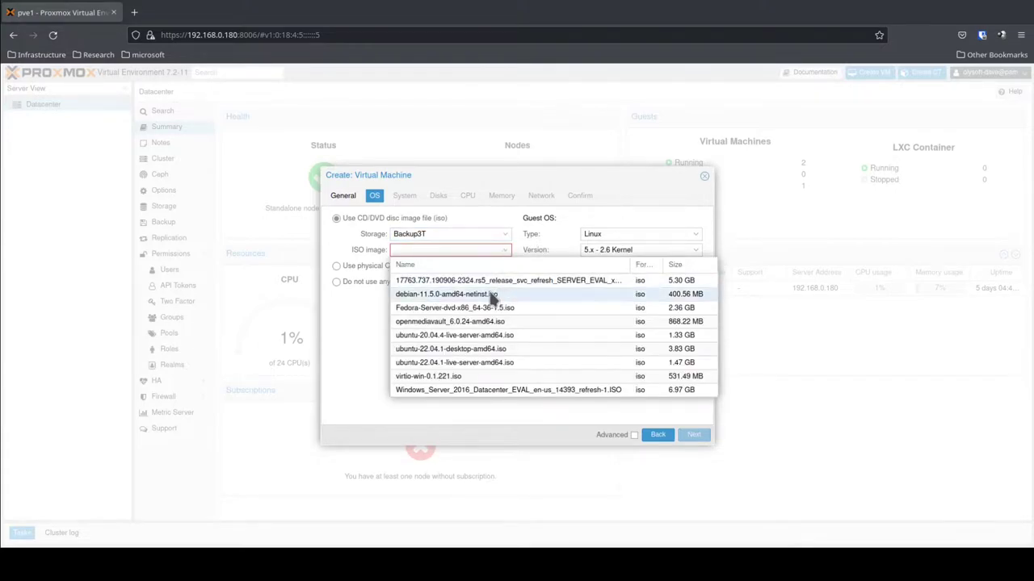
pyautogui.click(507, 390)
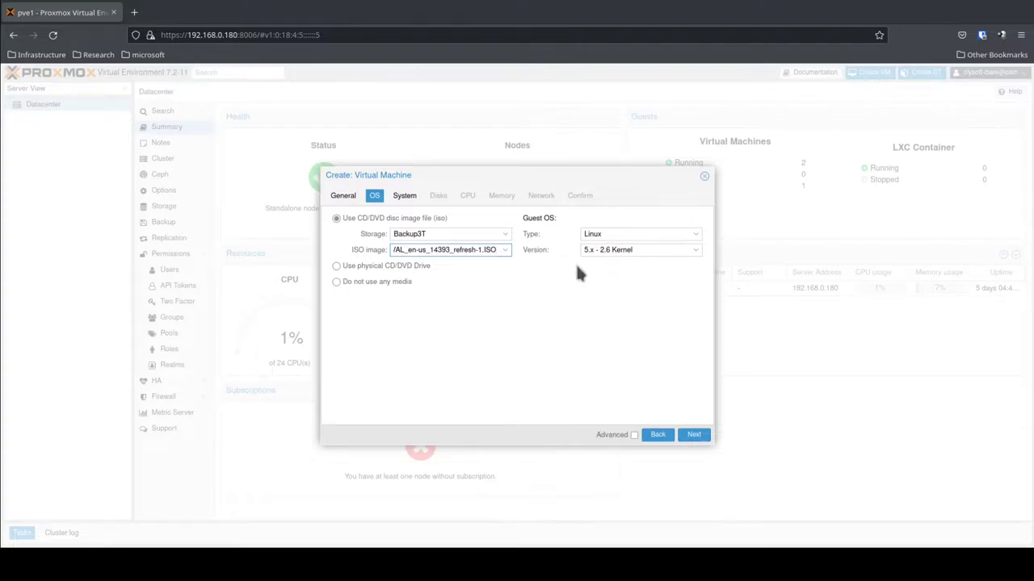
pyautogui.click(628, 235)
pyautogui.click(626, 260)
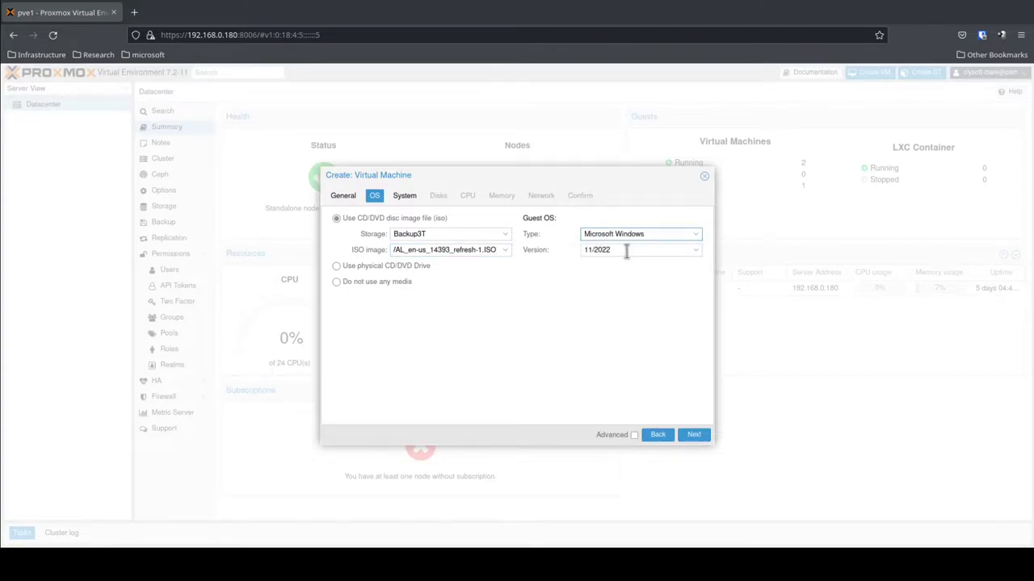
pyautogui.click(623, 250)
pyautogui.click(630, 274)
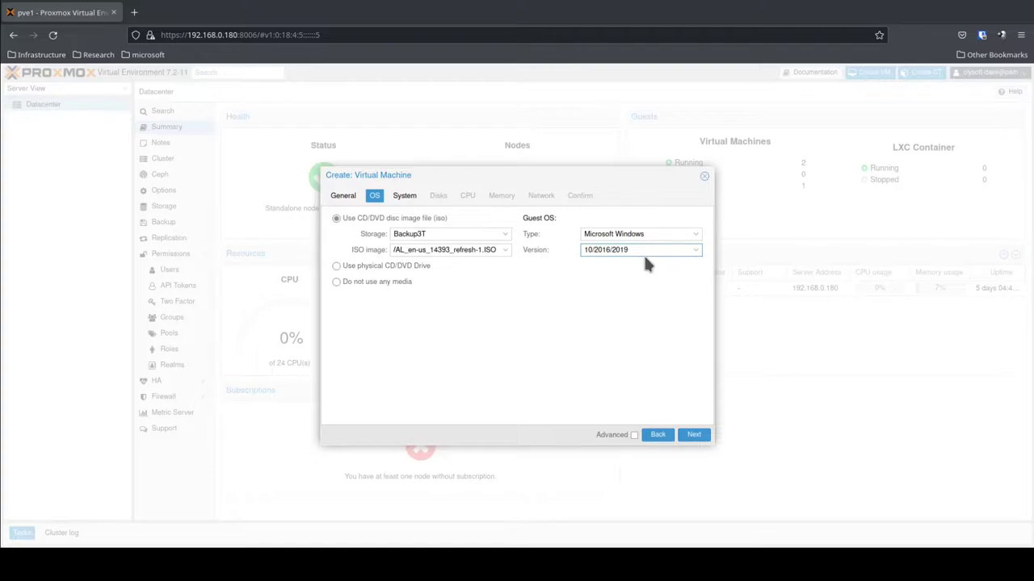
pyautogui.click(695, 436)
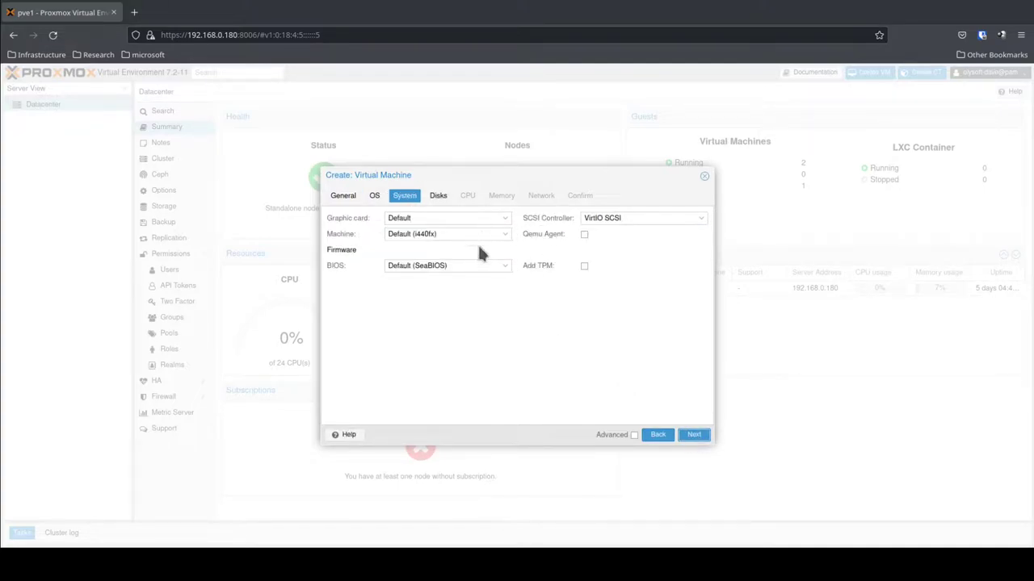
# Step: Tick Qemu Agent and leave the SCSI controller as VirtIO SCSI
pyautogui.click(584, 235)
pyautogui.click(635, 219)
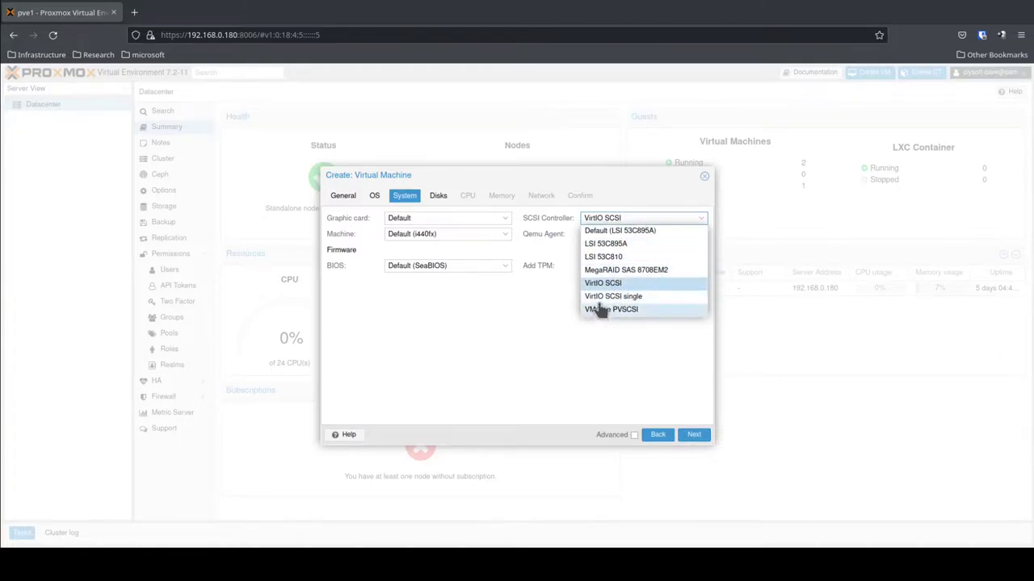
pyautogui.click(569, 288)
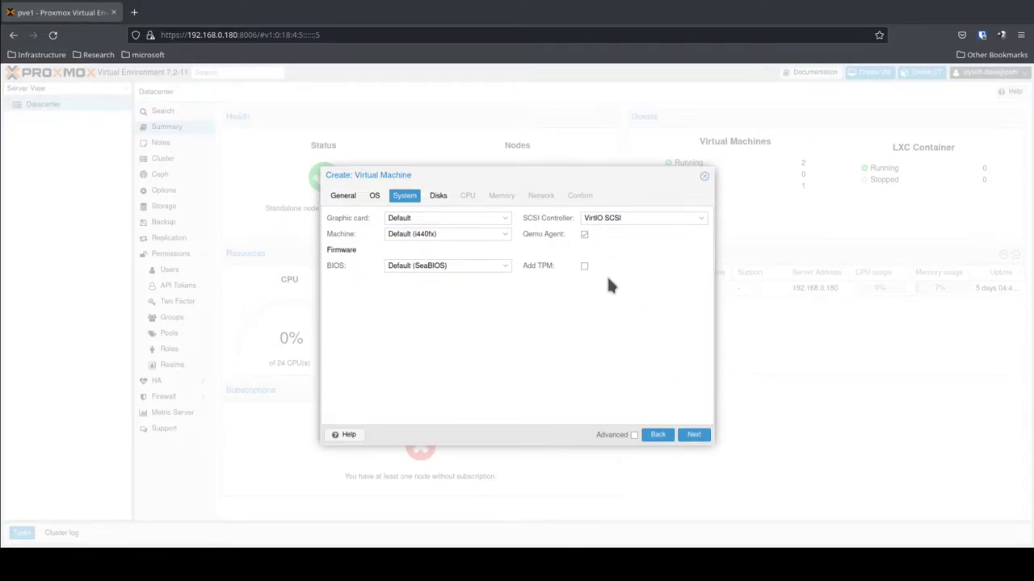
pyautogui.click(693, 436)
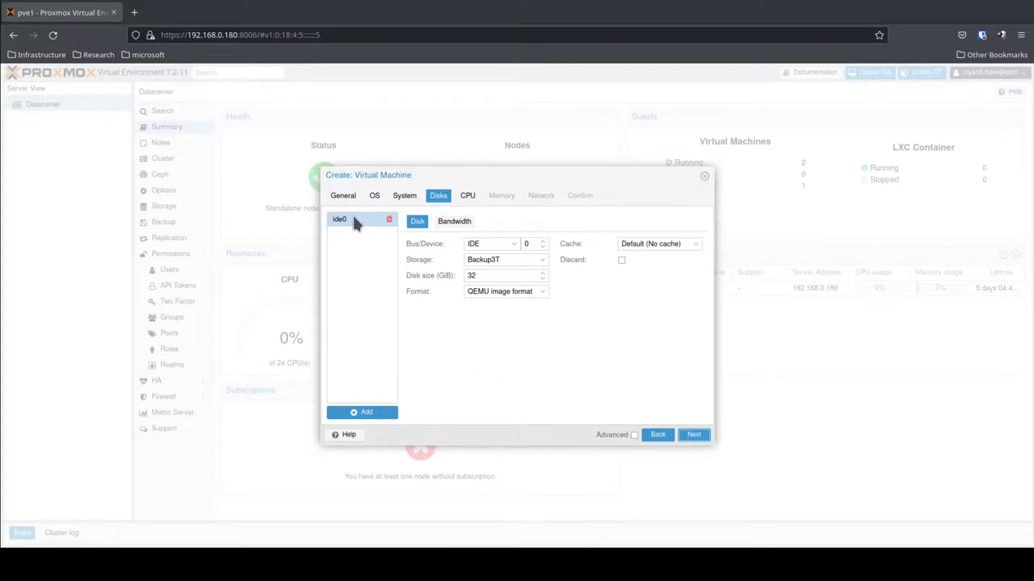
# Step: Make the disk a 60 GiB SCSI disk on Vspace storage
pyautogui.click(497, 243)
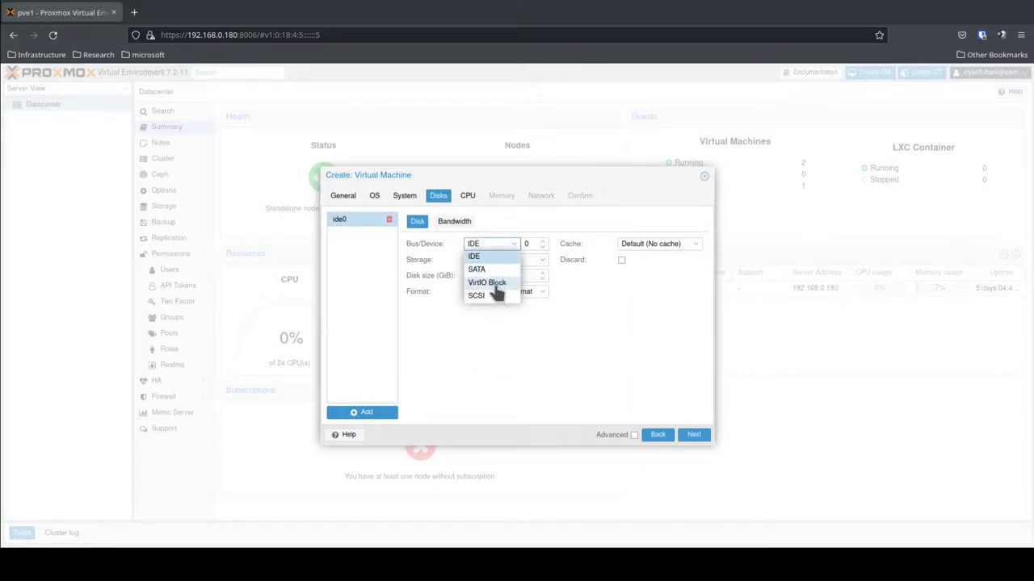
pyautogui.click(489, 296)
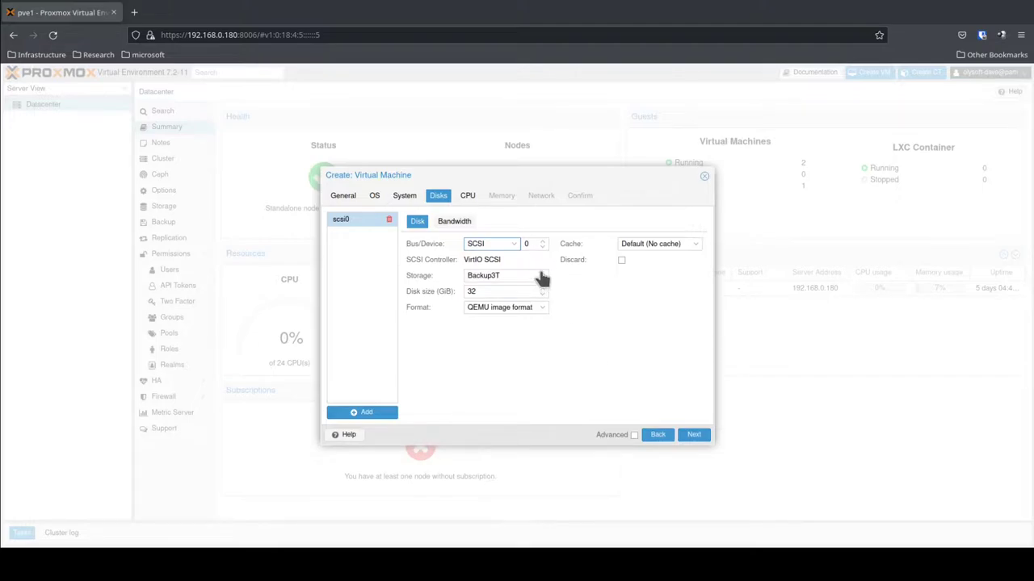
pyautogui.click(536, 276)
pyautogui.click(504, 334)
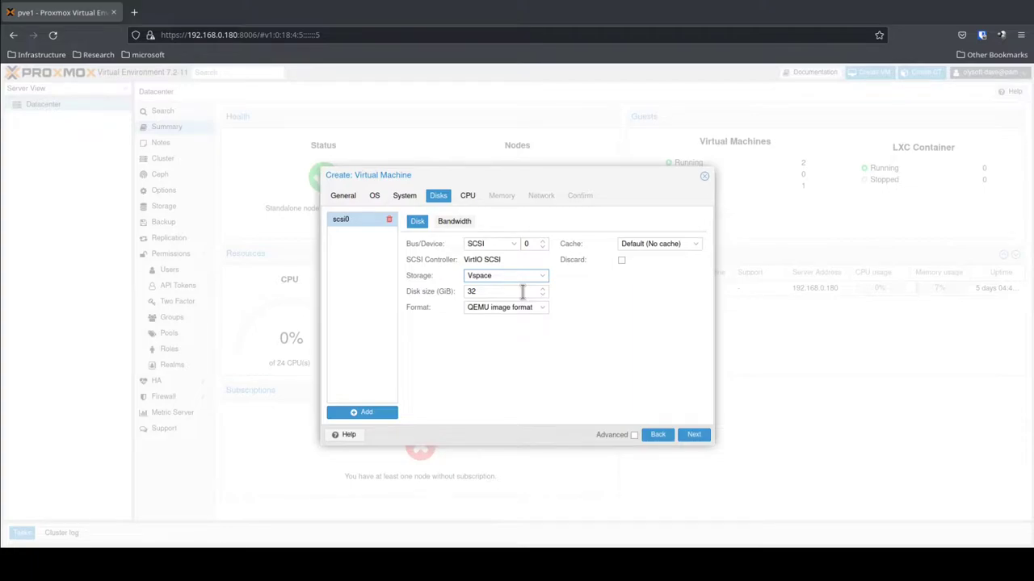
pyautogui.doubleClick(522, 292)
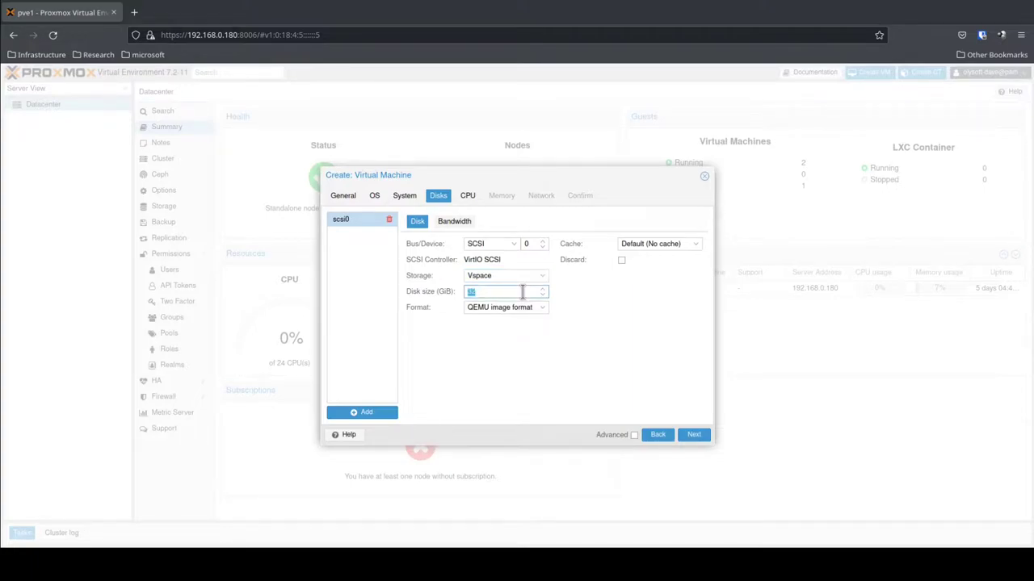
pyautogui.write('60')
pyautogui.click(625, 336)
# Step: Set the disk cache to Write back, enable Discard, and give the VM 4 cores
pyautogui.click(694, 244)
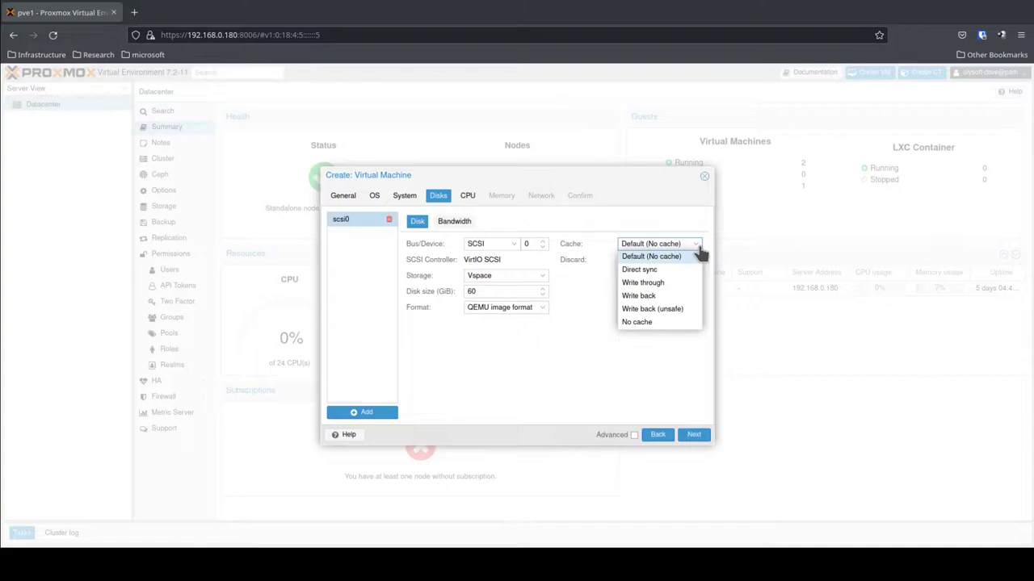
pyautogui.click(660, 295)
pyautogui.click(621, 260)
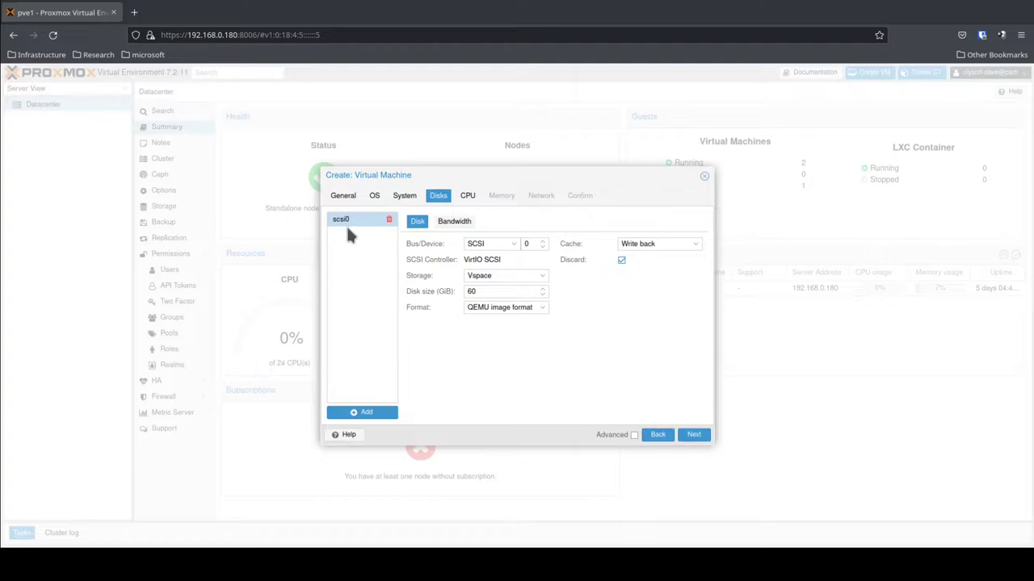
pyautogui.click(695, 435)
pyautogui.click(506, 231)
pyautogui.click(505, 231)
pyautogui.click(506, 231)
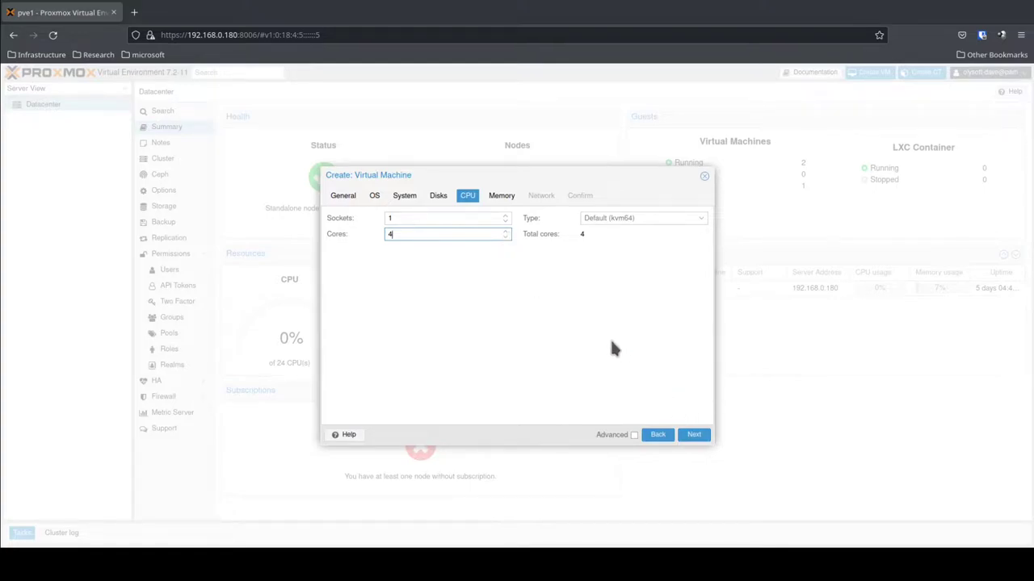
# Step: Set the CPU to 2 sockets with 2 cores each
pyautogui.click(505, 215)
pyautogui.click(505, 237)
pyautogui.click(506, 236)
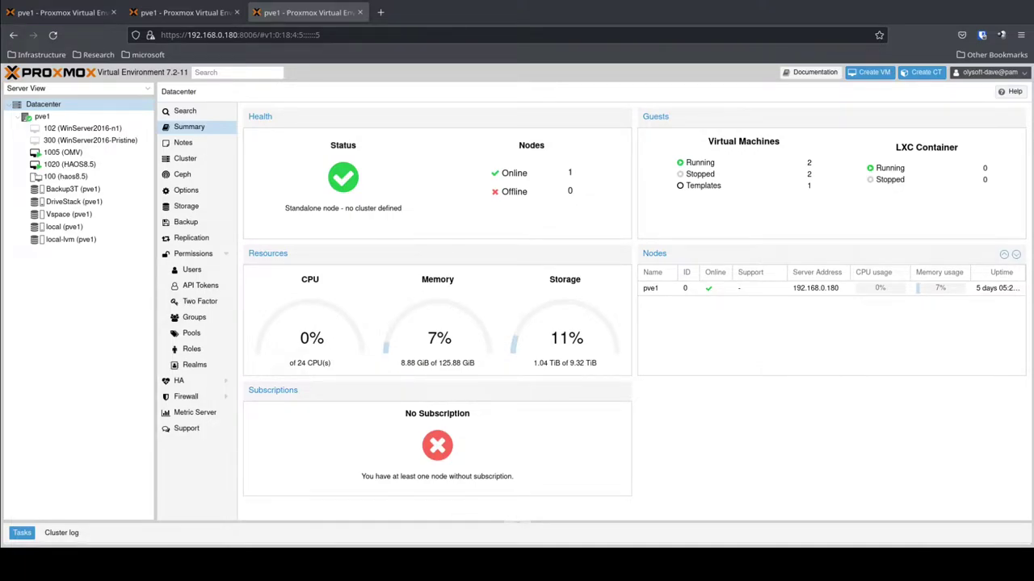
# Step: Review VM 300's hardware list, then select VM 102 WinServer2016-n1 to compare
pyautogui.click(81, 142)
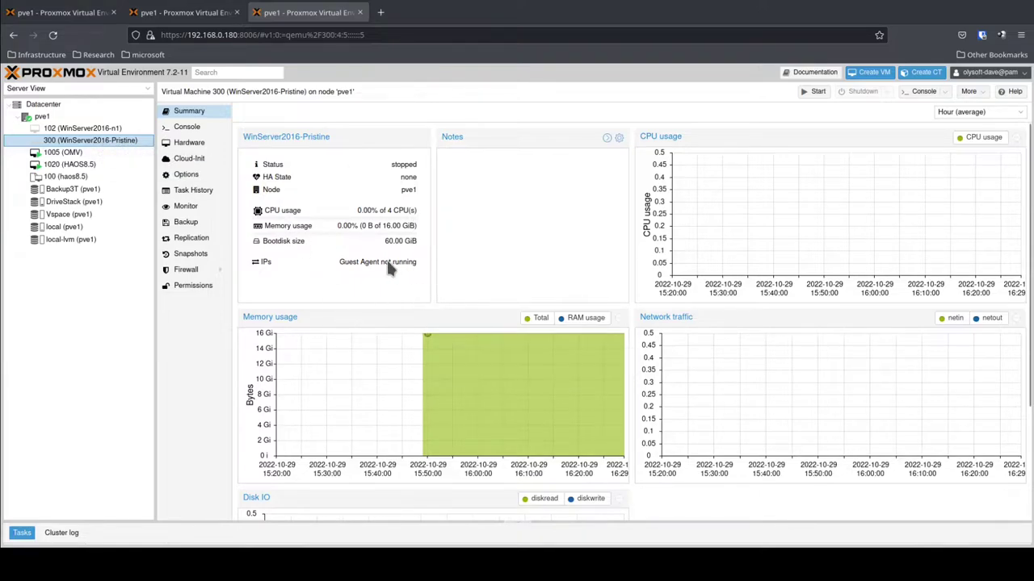
pyautogui.click(191, 143)
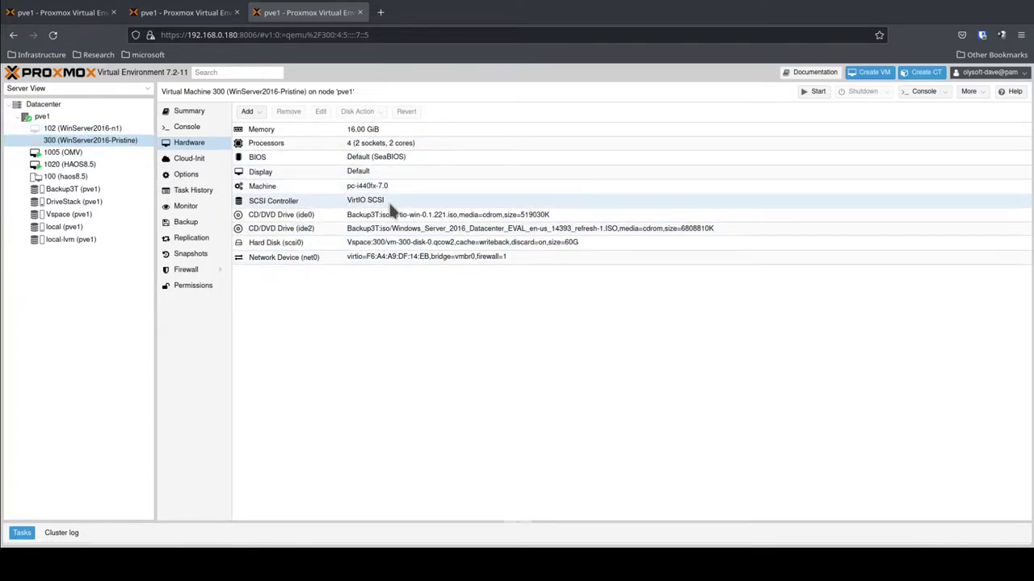
pyautogui.click(79, 129)
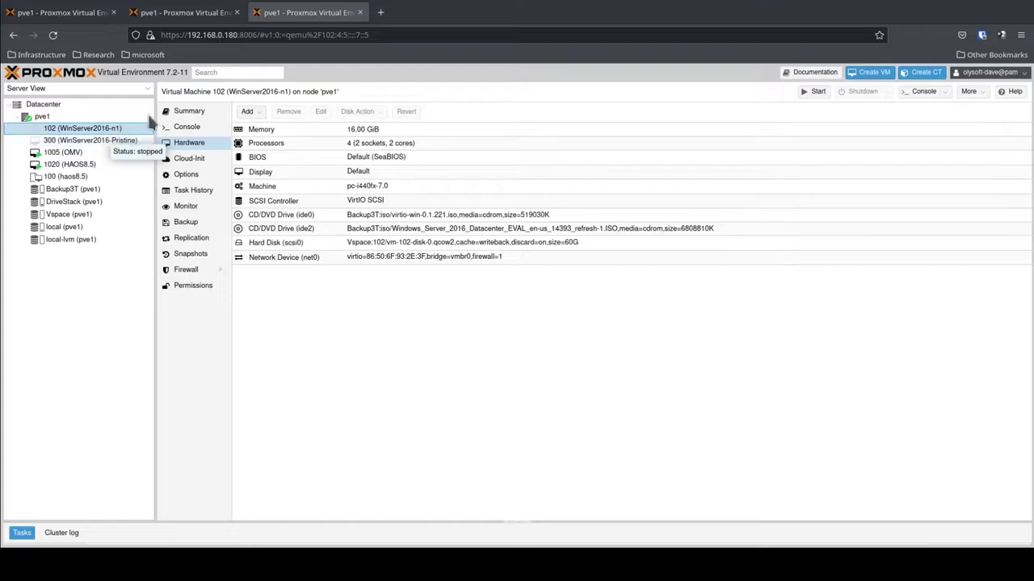
# Step: View VM 102's Summary and its Windows Server 2016 project notes without editing them
pyautogui.click(184, 115)
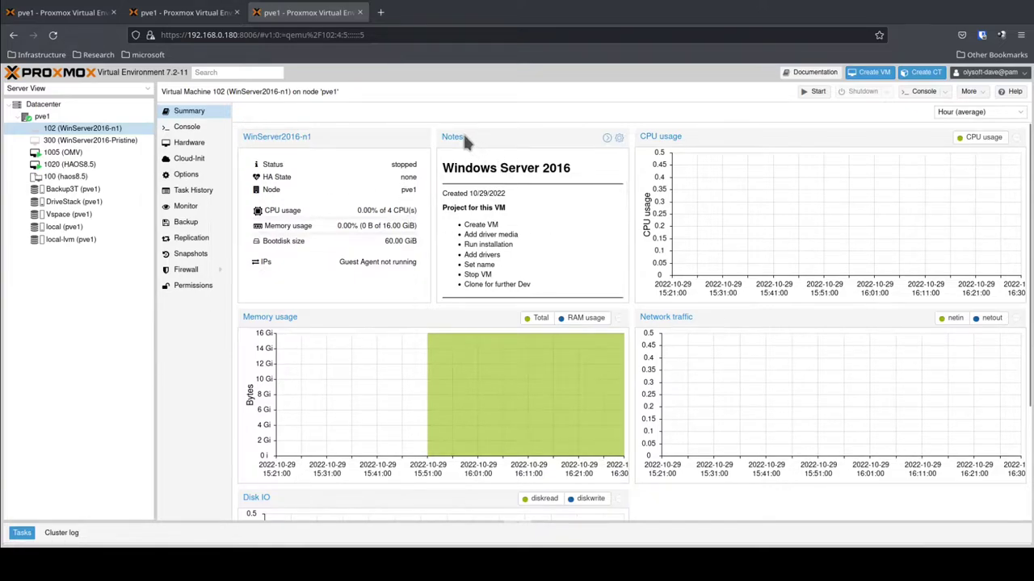
pyautogui.scroll(-2, 533, 218)
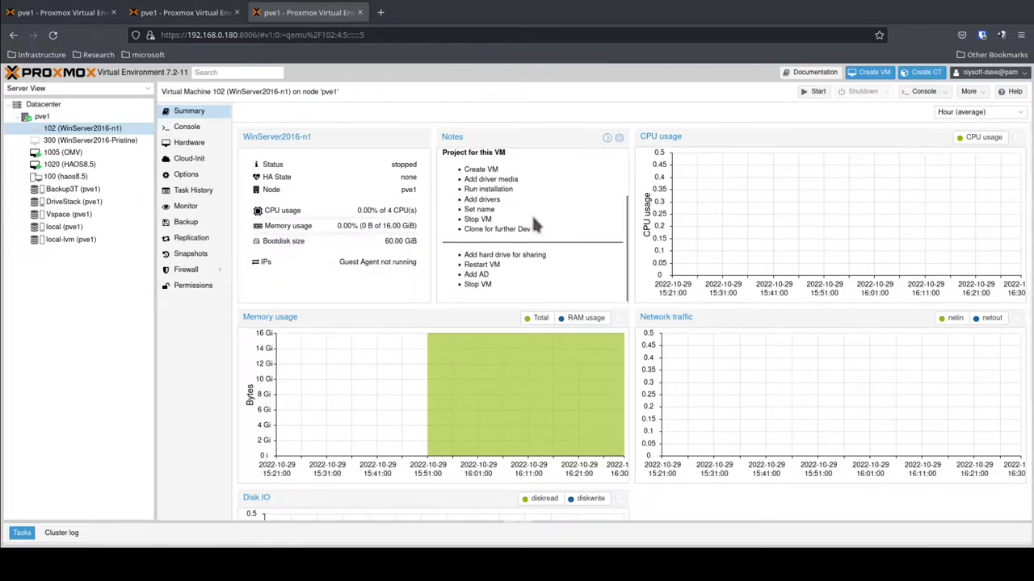
pyautogui.scroll(2, 552, 250)
pyautogui.doubleClick(550, 218)
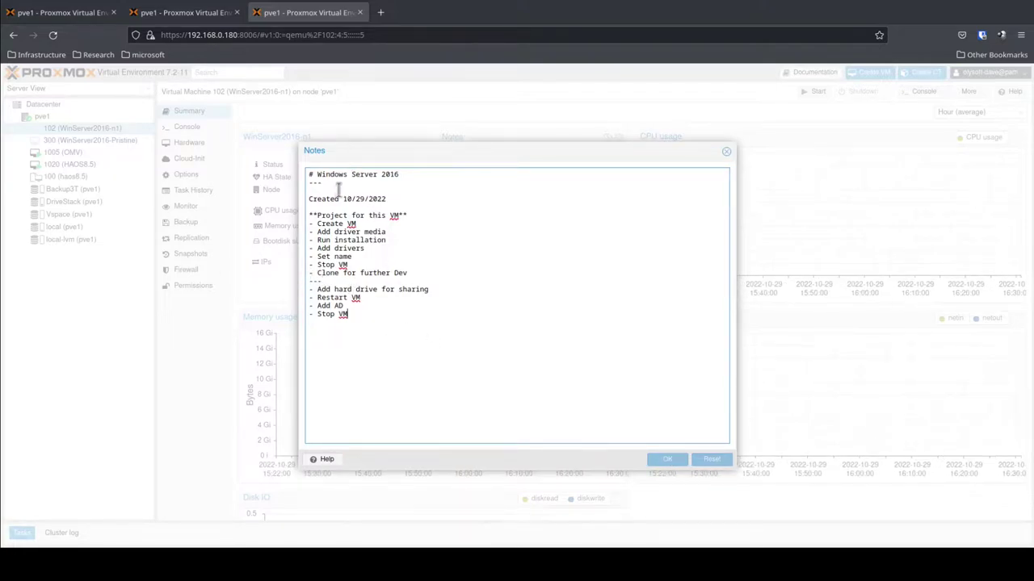
pyautogui.click(726, 152)
pyautogui.scroll(-2, 542, 228)
pyautogui.scroll(2, 541, 235)
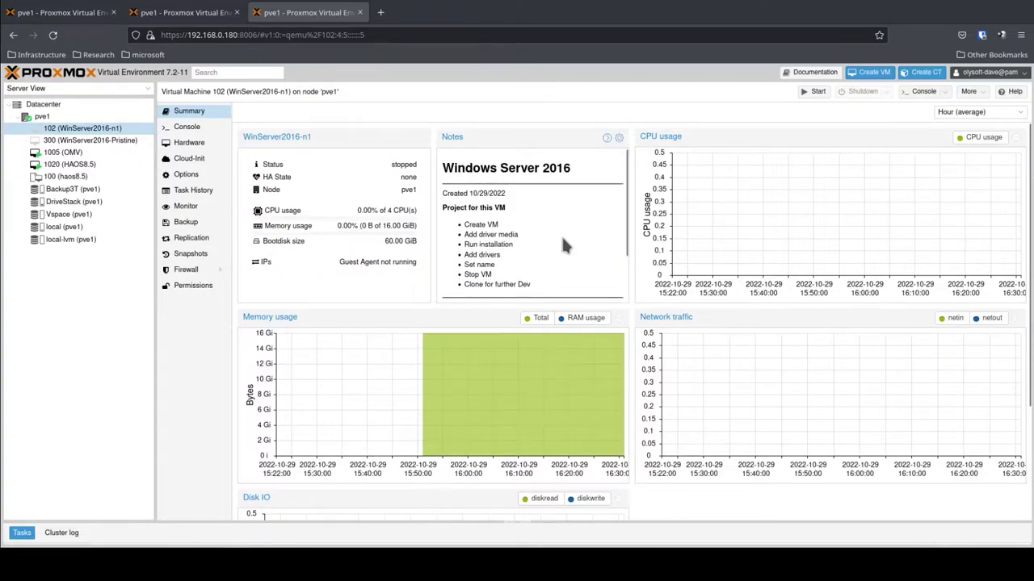
# Step: Check VM 300's summary, return to VM 102 WinServer2016-n1, and open its console
pyautogui.scroll(-2, 561, 235)
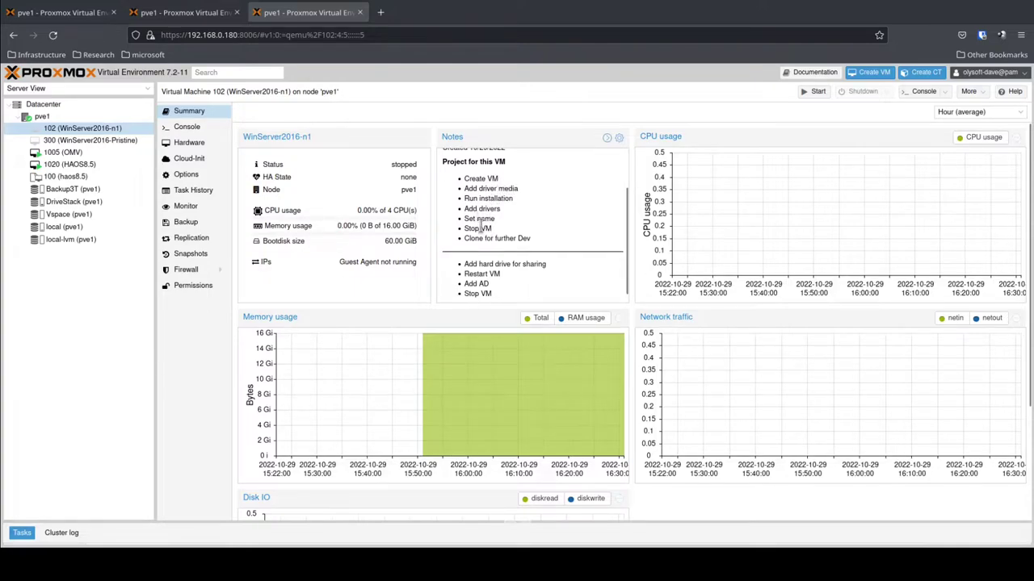
pyautogui.scroll(-1, 498, 238)
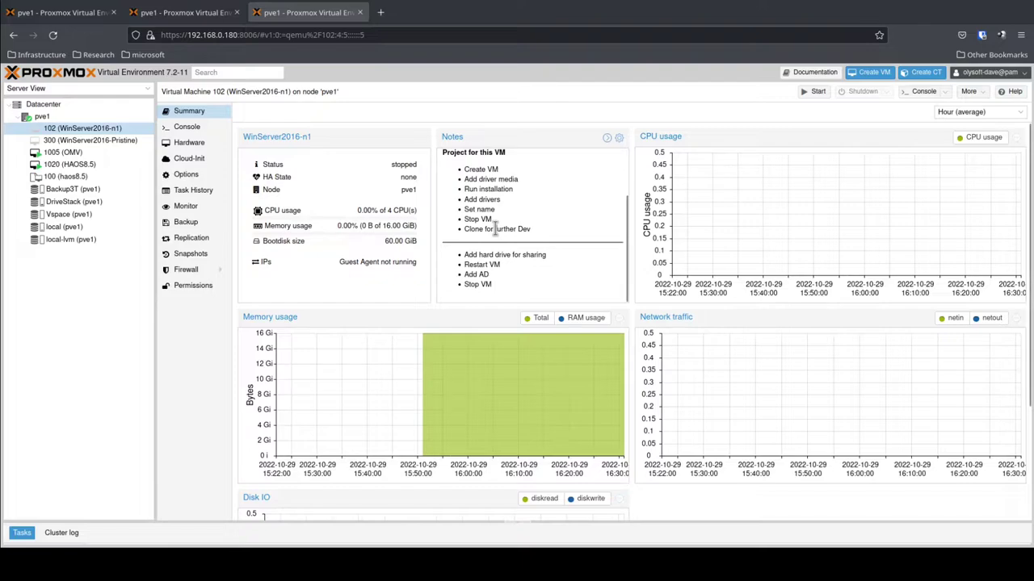
pyautogui.click(79, 140)
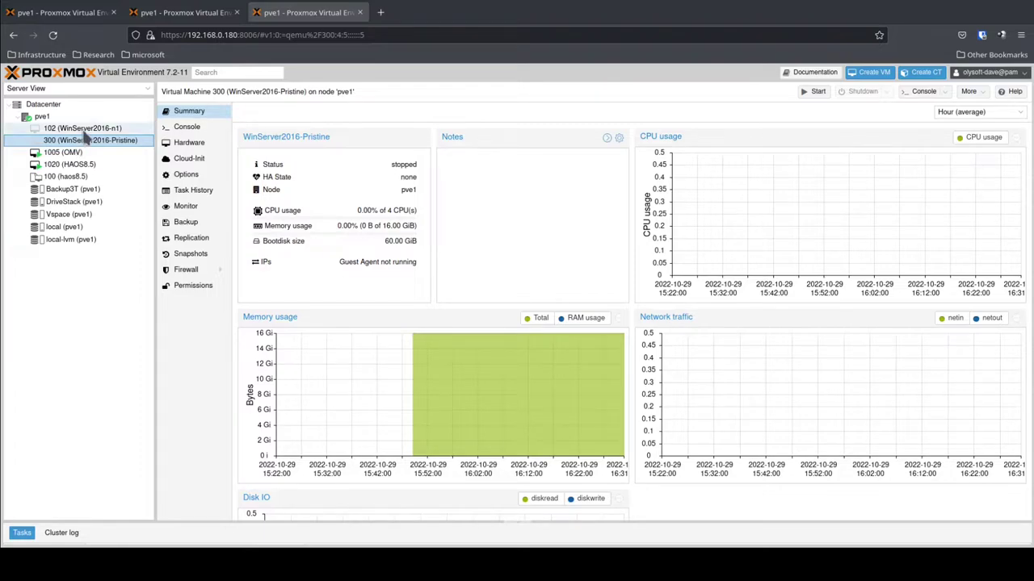
pyautogui.click(88, 128)
pyautogui.scroll(-2, 539, 248)
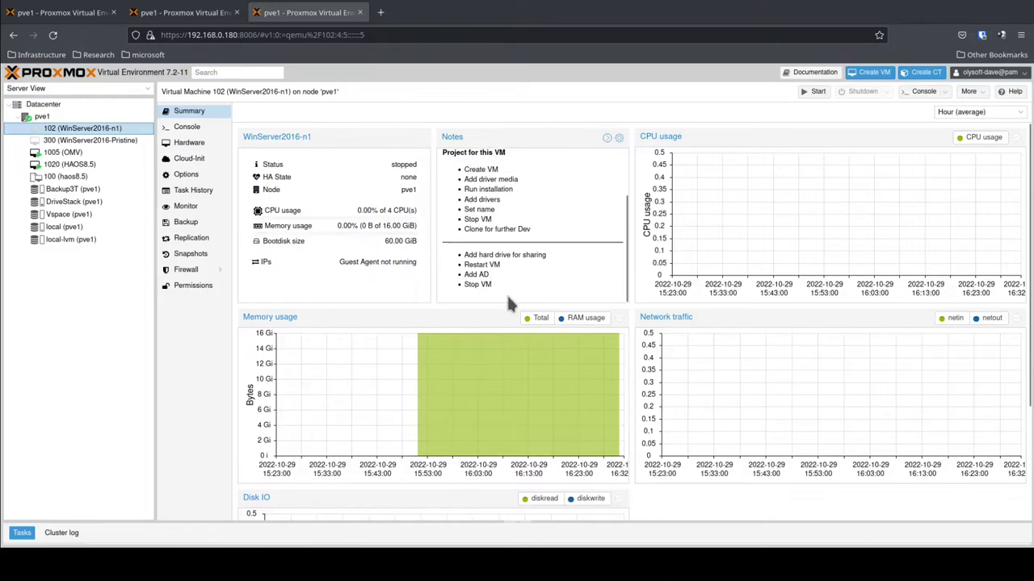
pyautogui.scroll(3, 521, 256)
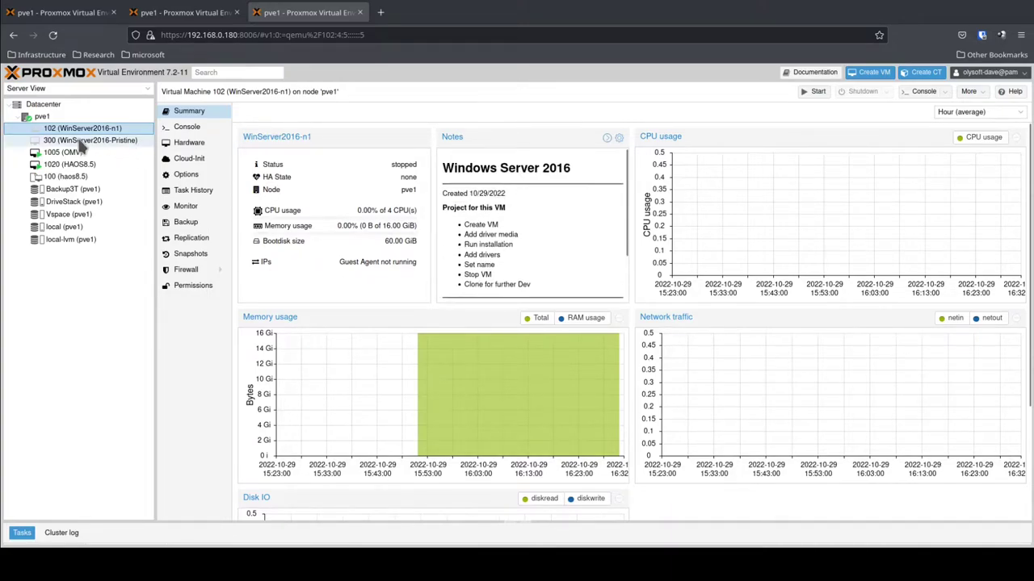
pyautogui.click(189, 129)
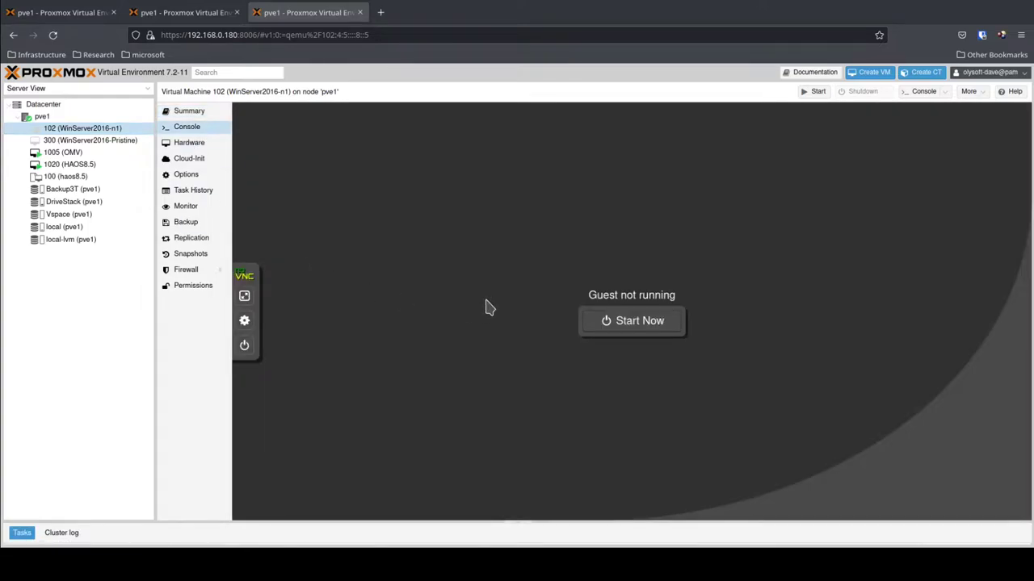
# Step: Start VM 102 from its console with Start Now
pyautogui.click(646, 321)
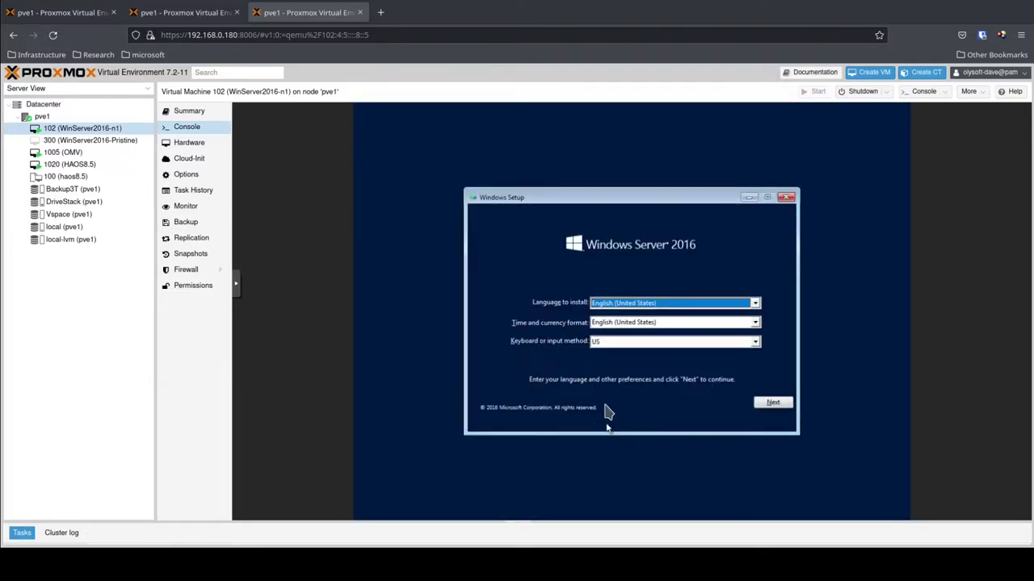
# Step: Accept the English (United States) language and keyboard settings in Windows Setup
pyautogui.click(772, 404)
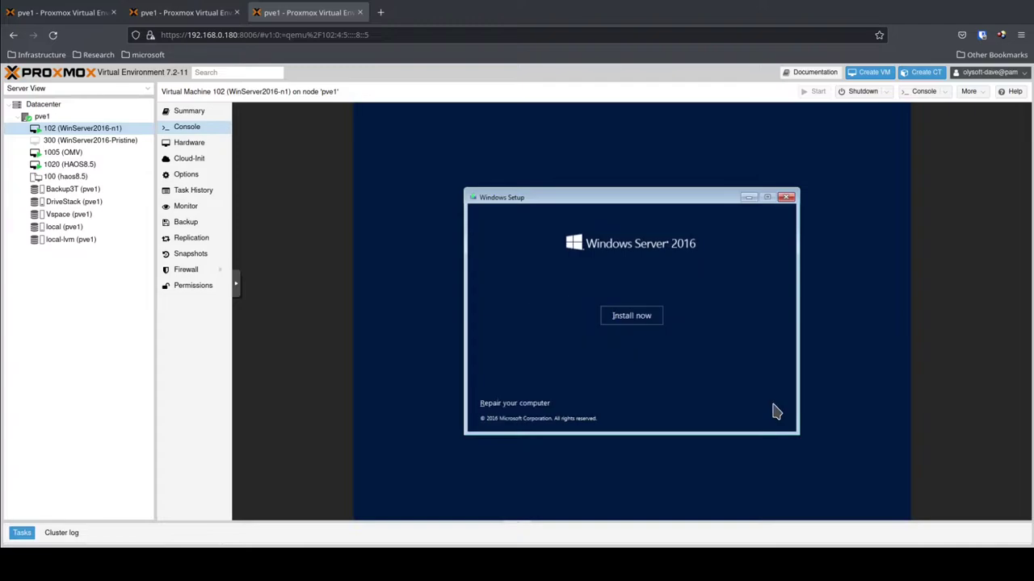
# Step: Begin the installation and choose the Standard Evaluation (Desktop Experience) edition
pyautogui.click(632, 316)
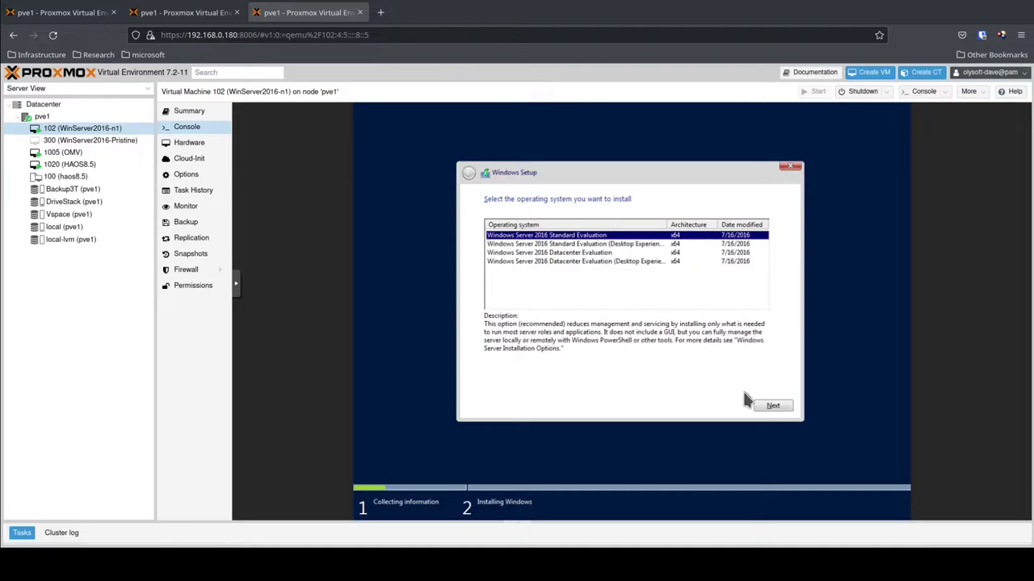
pyautogui.click(585, 243)
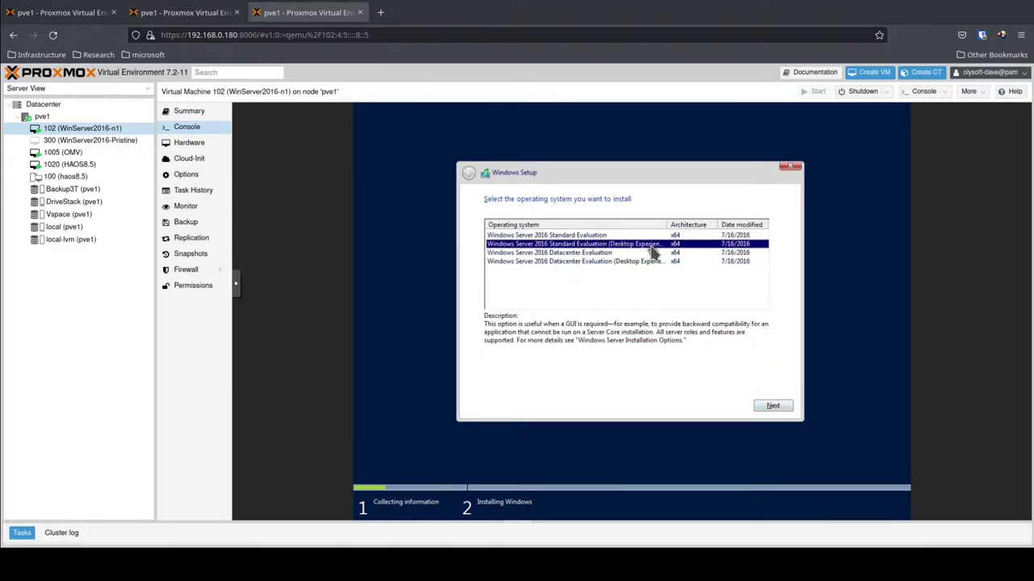
pyautogui.moveTo(668, 224); pyautogui.dragTo(685, 225)
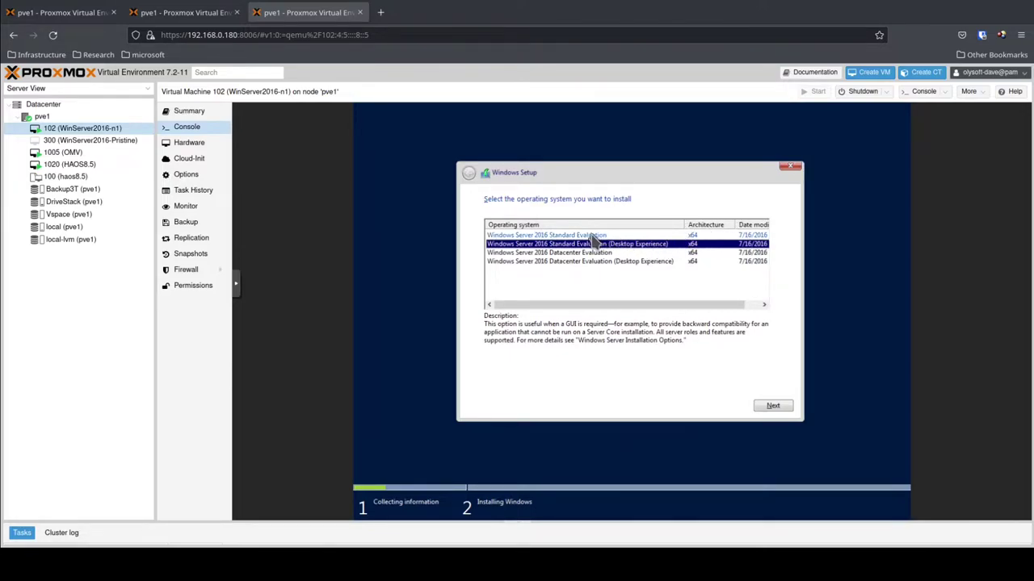
pyautogui.click(772, 404)
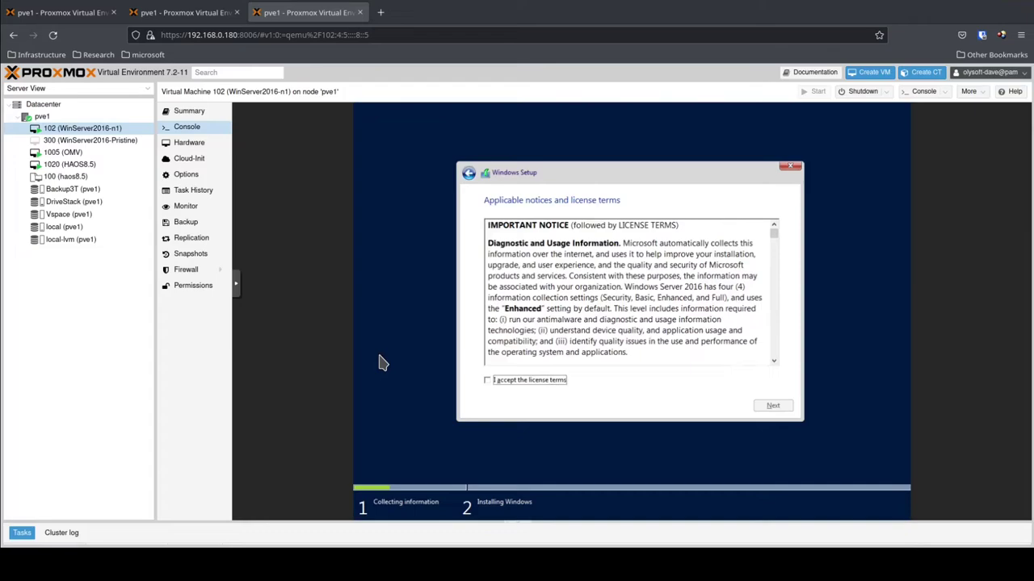
# Step: Accept the license terms and choose Custom: Install Windows only
pyautogui.click(489, 381)
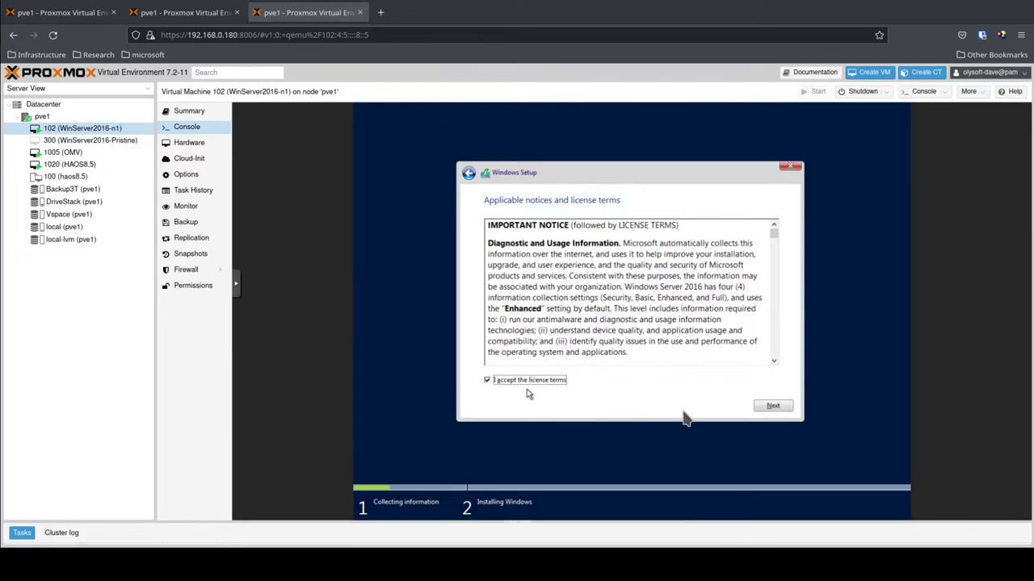
pyautogui.click(773, 406)
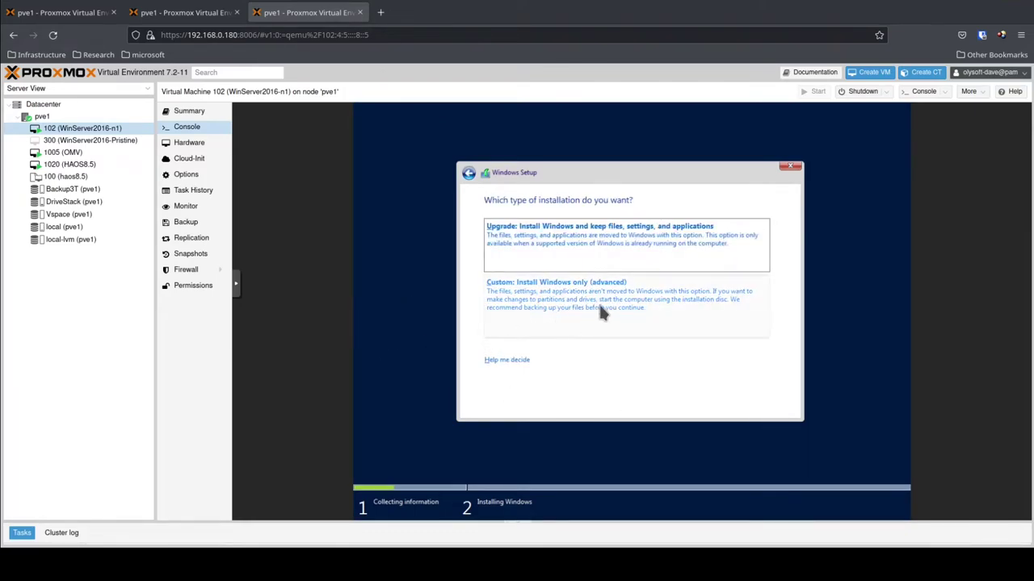
pyautogui.click(622, 301)
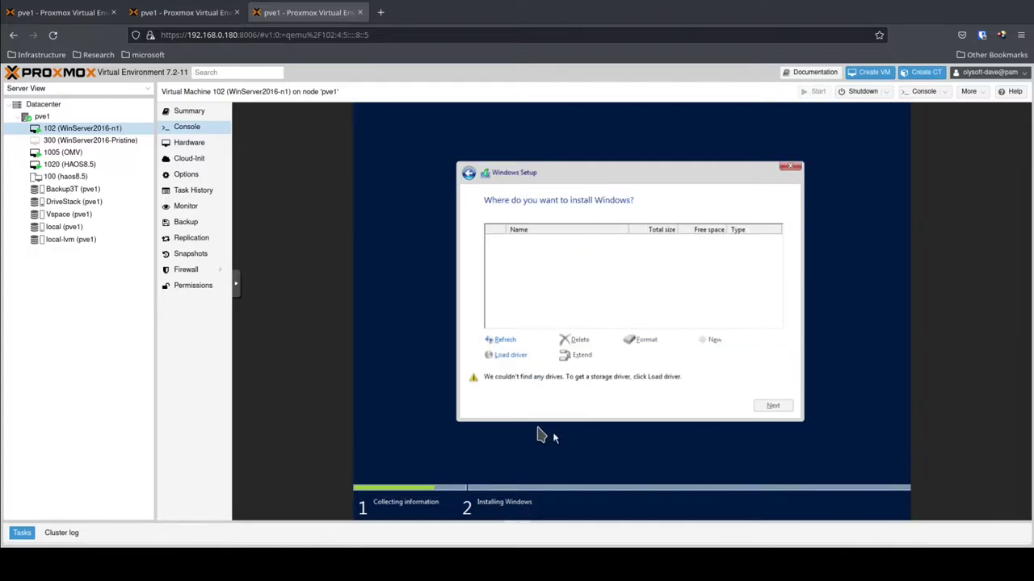
# Step: Try loading a driver from the virtio-win CD drive root and dismiss the no-drivers-found warning
pyautogui.click(508, 357)
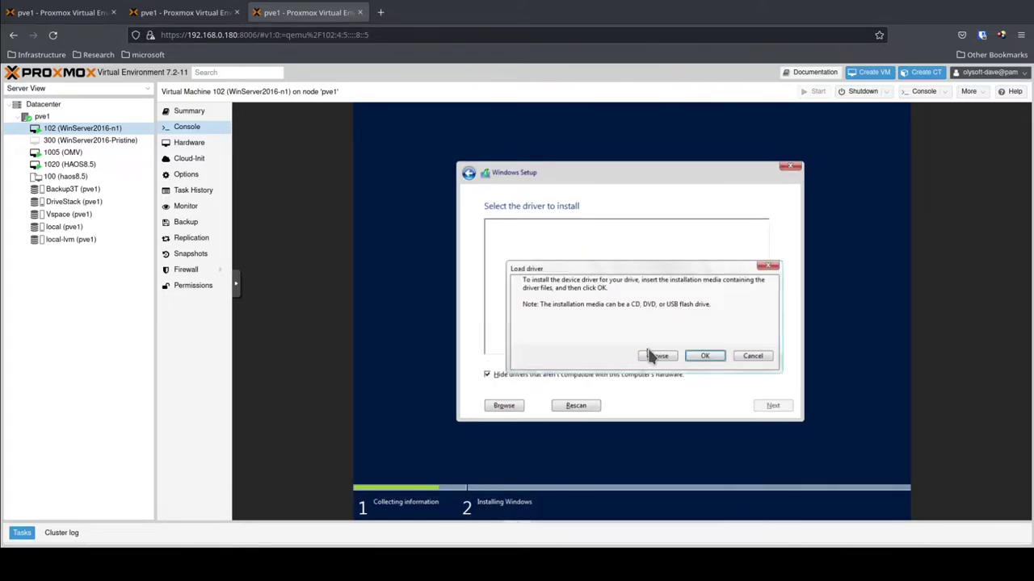
pyautogui.click(658, 357)
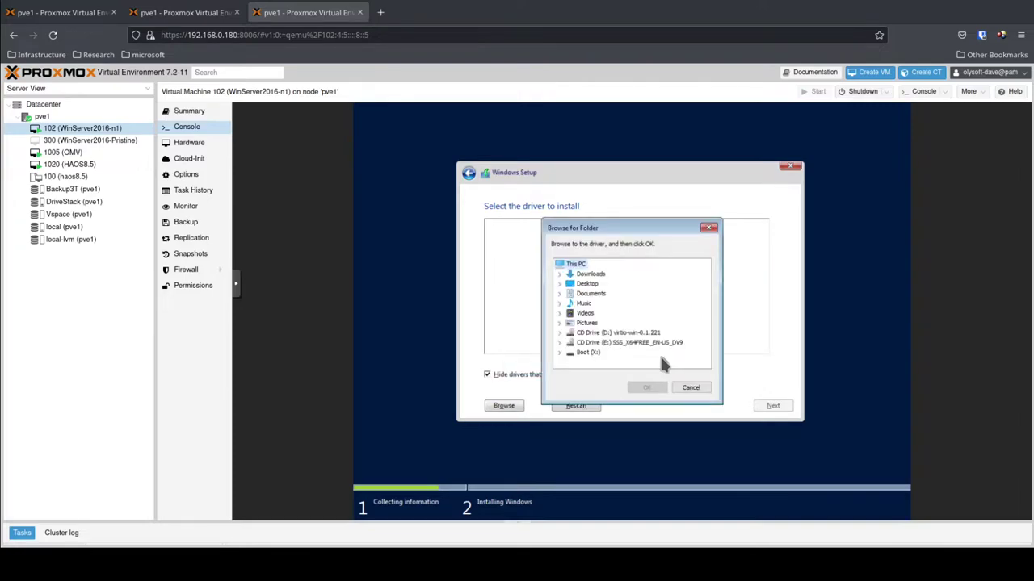
pyautogui.click(562, 333)
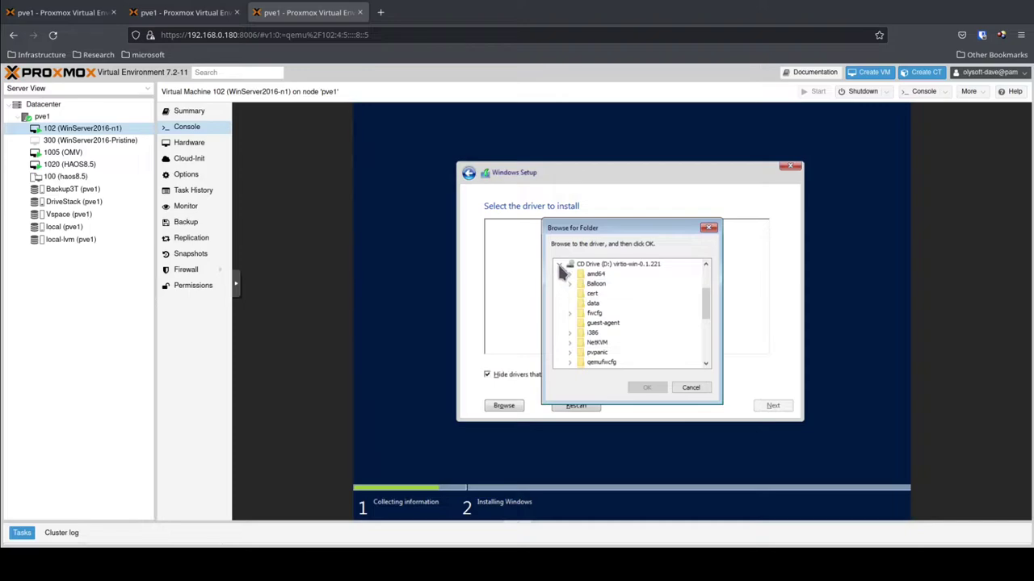
pyautogui.click(559, 264)
pyautogui.click(596, 334)
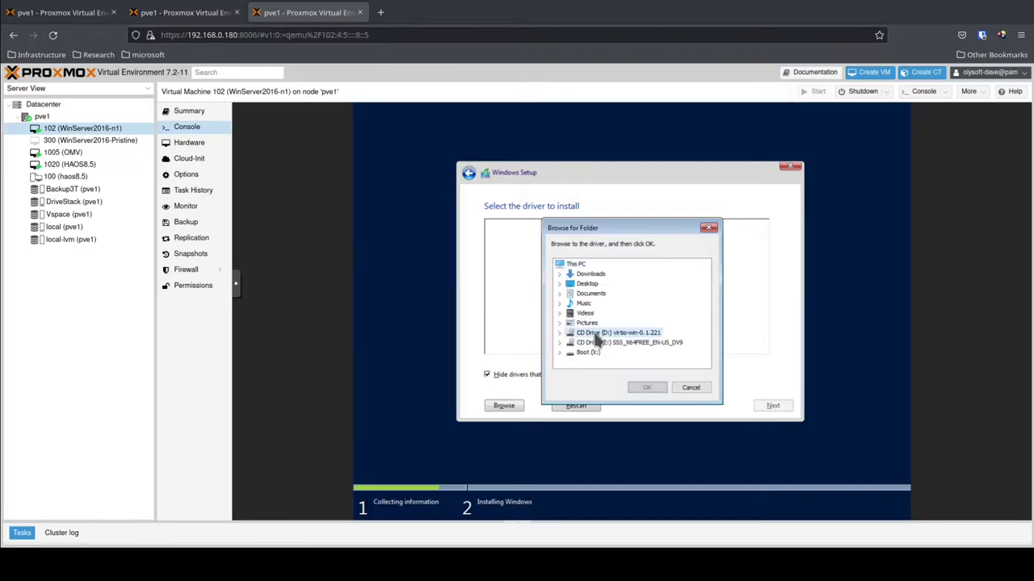
pyautogui.click(646, 388)
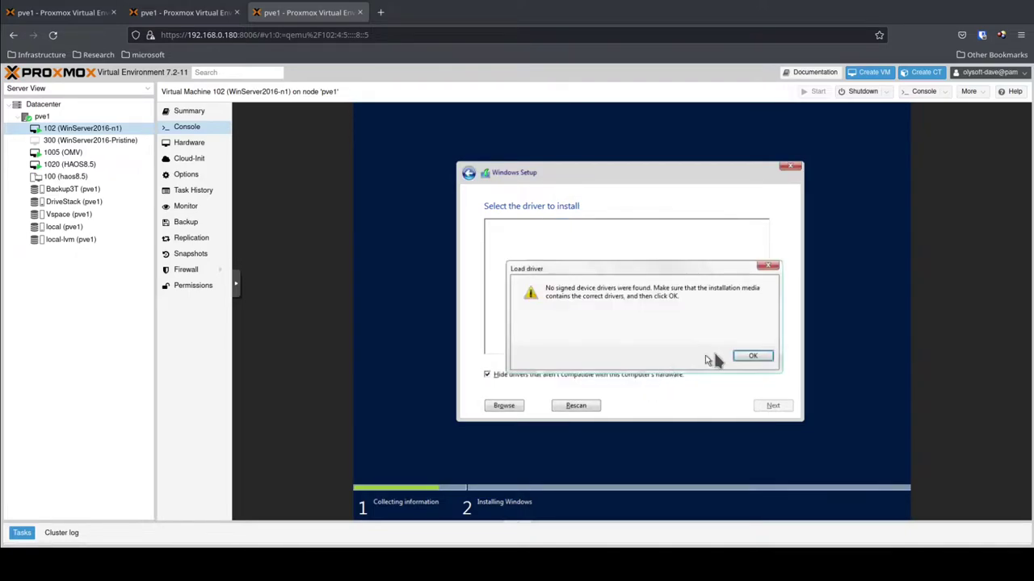
pyautogui.click(747, 357)
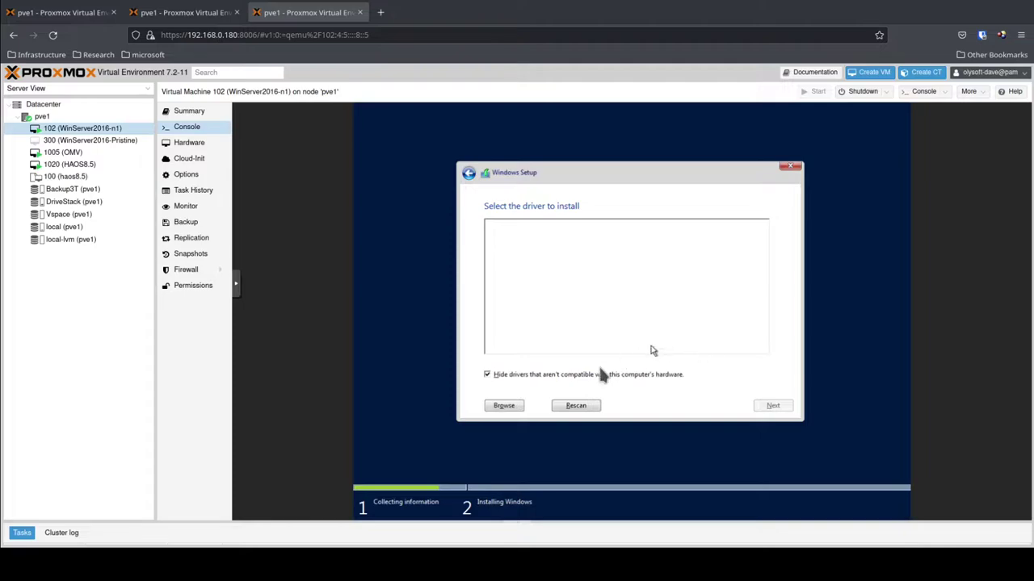
# Step: Browse to D:\vioscsi\2k16\amd64 and install the Red Hat VirtIO SCSI pass-through controller driver
pyautogui.click(507, 406)
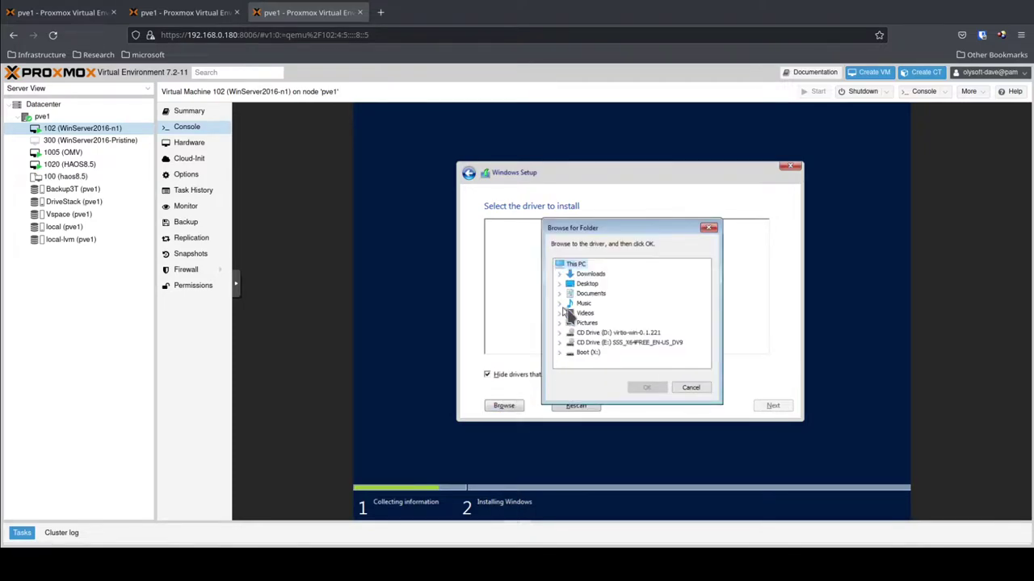
pyautogui.click(559, 334)
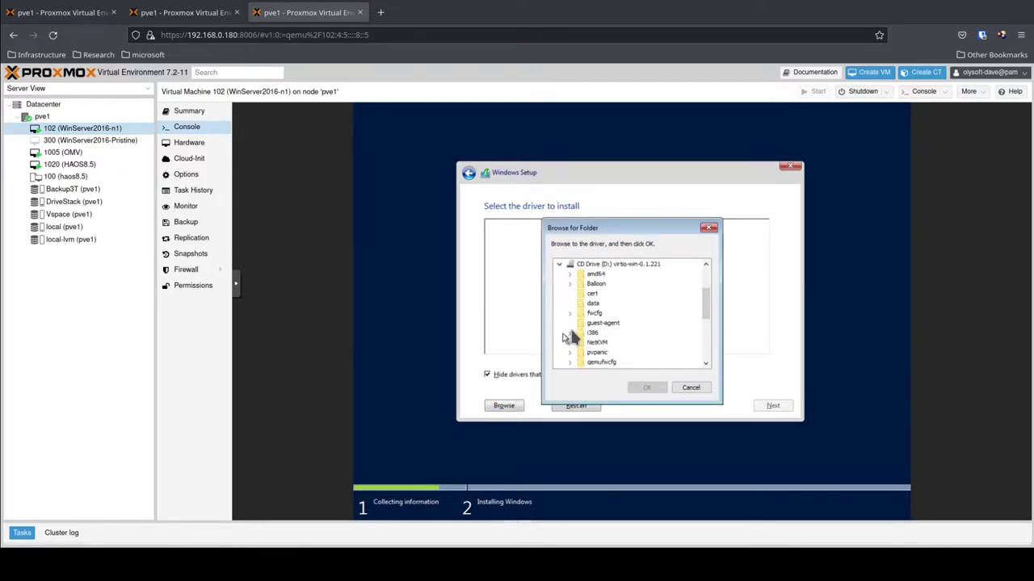
pyautogui.click(570, 283)
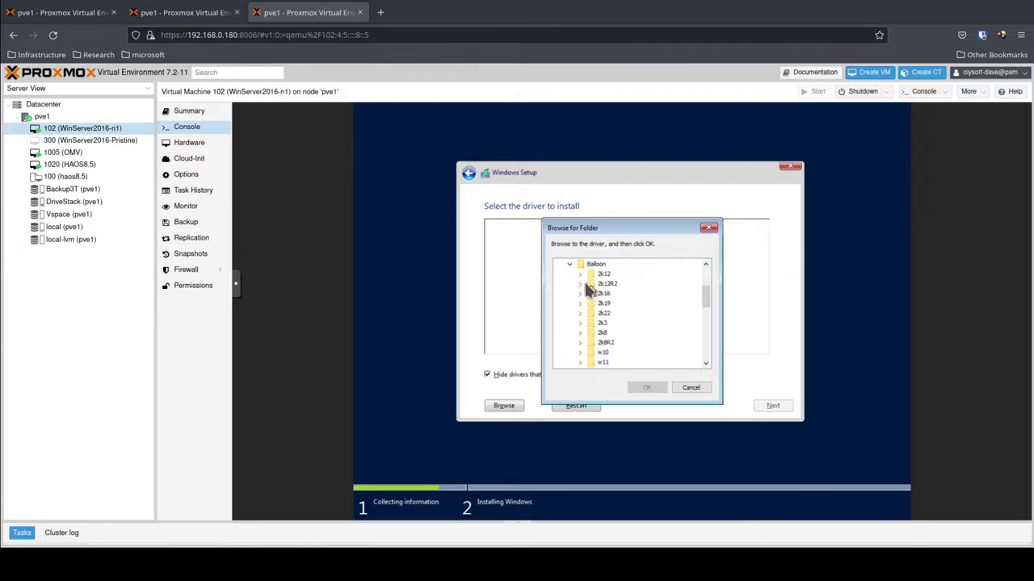
pyautogui.click(569, 265)
pyautogui.scroll(-2, 585, 306)
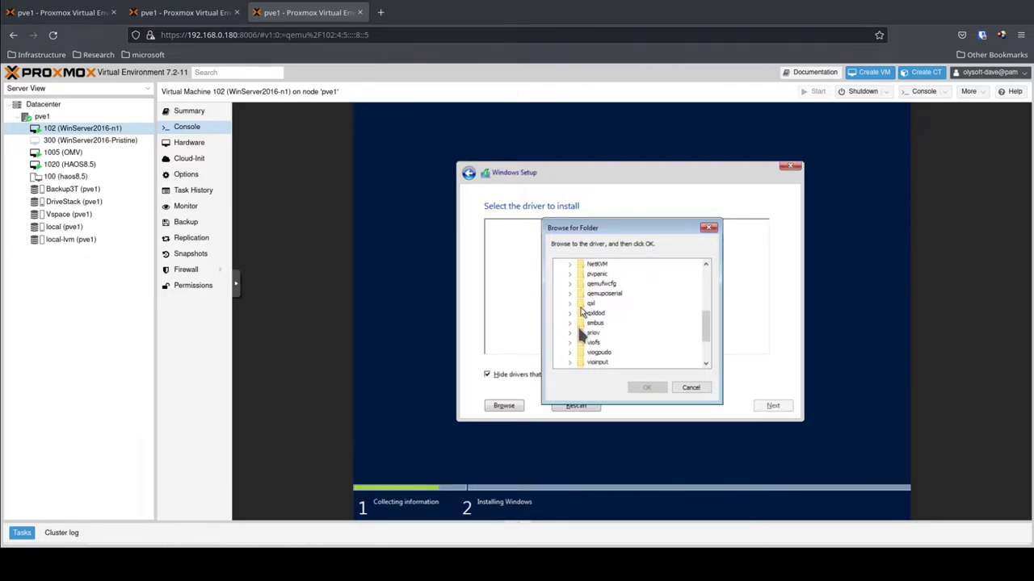
pyautogui.scroll(-1, 579, 355)
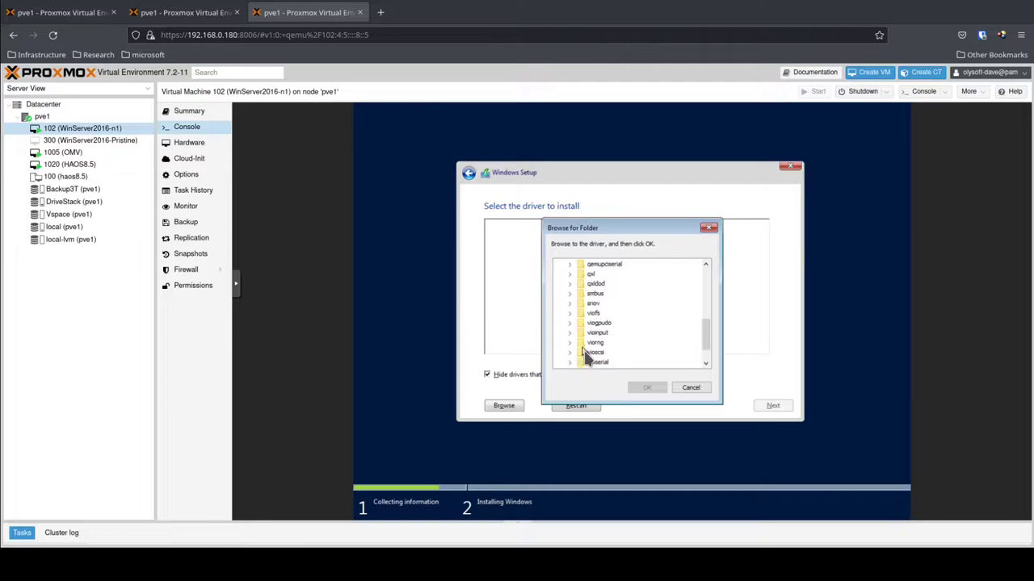
pyautogui.click(570, 352)
pyautogui.scroll(-1, 598, 315)
pyautogui.click(602, 265)
pyautogui.scroll(1, 594, 290)
pyautogui.click(580, 293)
pyautogui.click(615, 302)
pyautogui.click(642, 389)
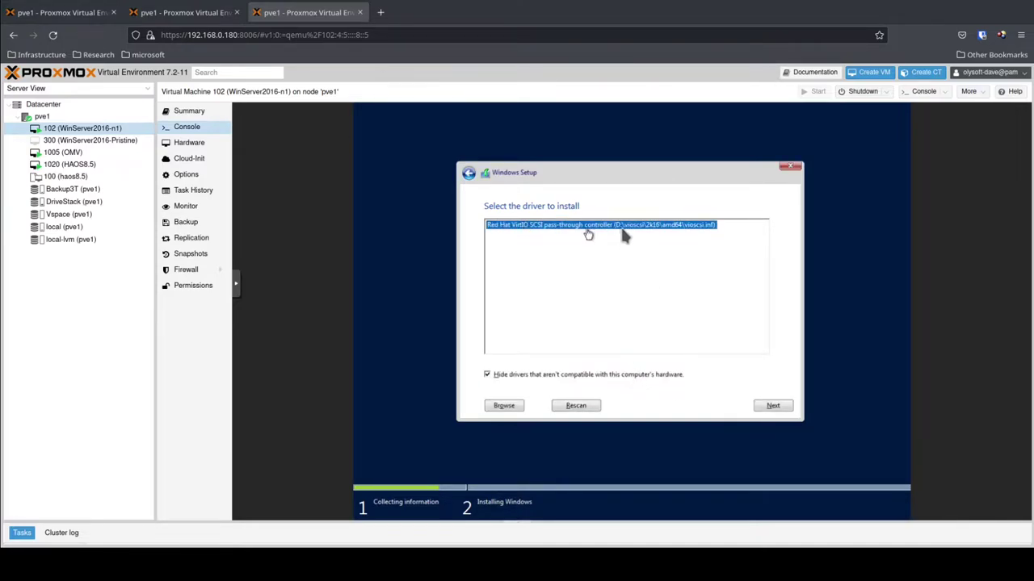
pyautogui.click(773, 406)
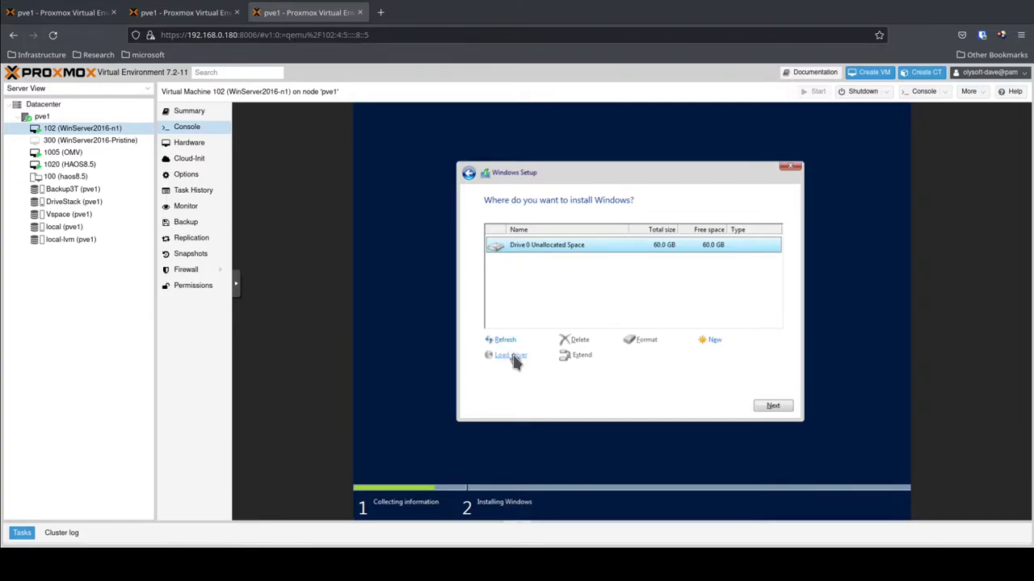
# Step: With Drive 0 showing 60.0 GB unallocated, start loading another driver
pyautogui.click(514, 361)
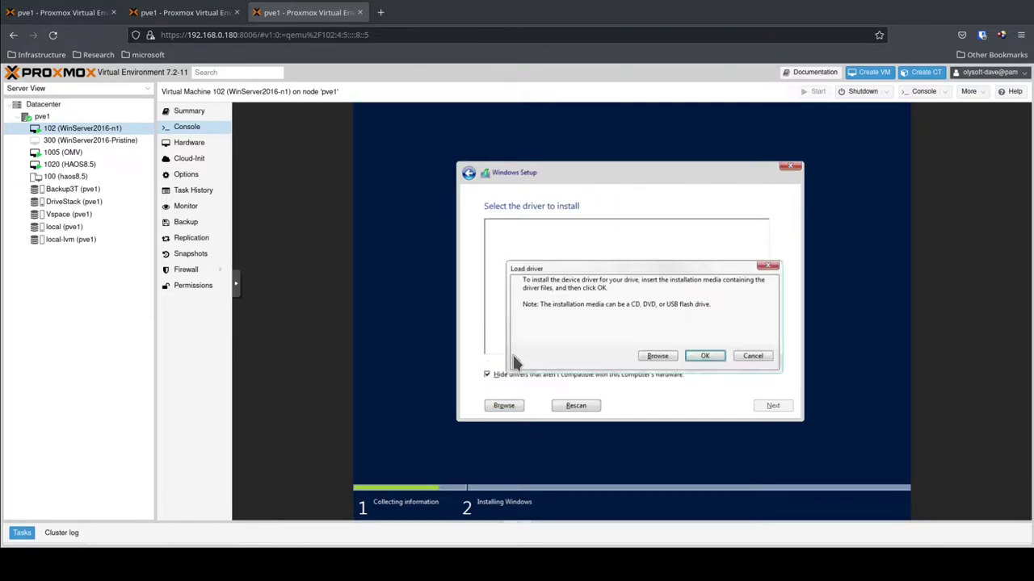
# Step: Load the VirtIO Balloon driver from D:\Balloon\2k16\amd64
pyautogui.click(658, 357)
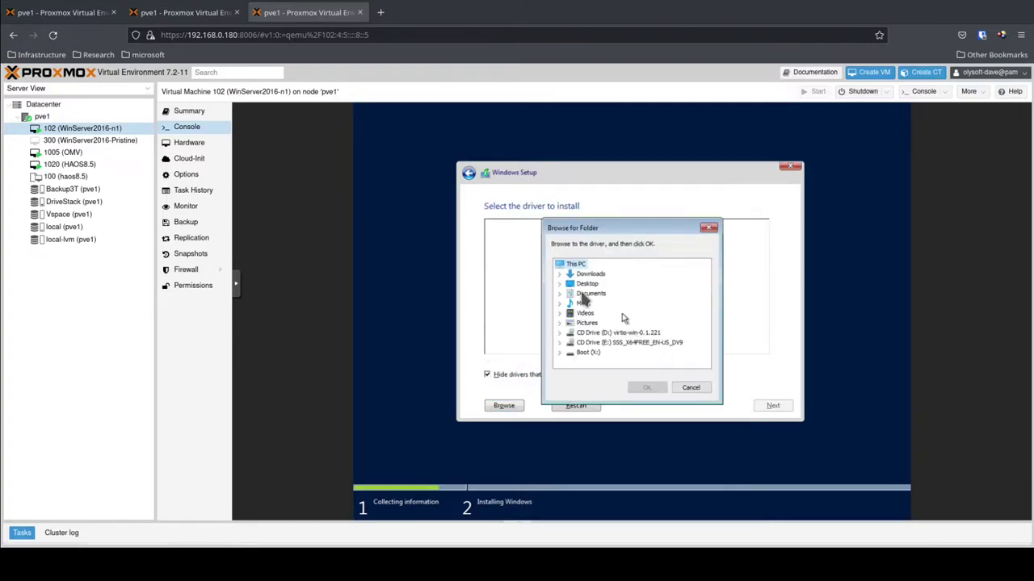
pyautogui.click(561, 333)
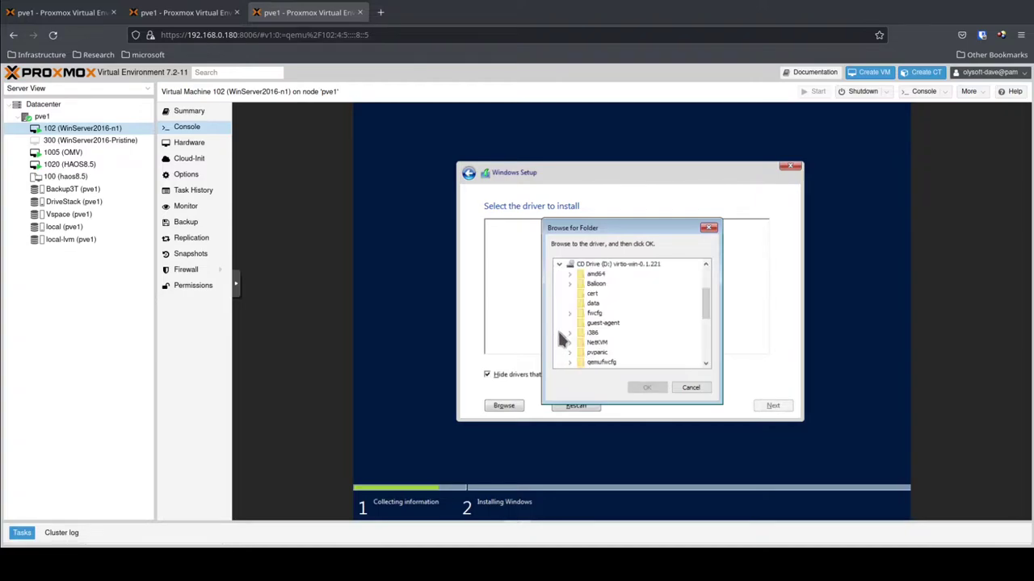
pyautogui.click(570, 284)
pyautogui.click(586, 294)
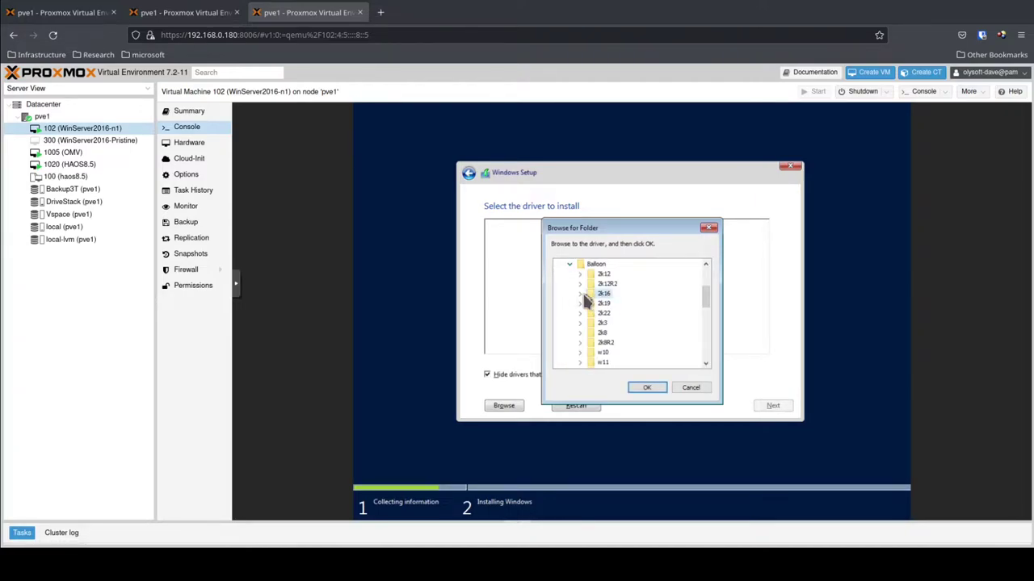
pyautogui.click(607, 305)
pyautogui.click(647, 388)
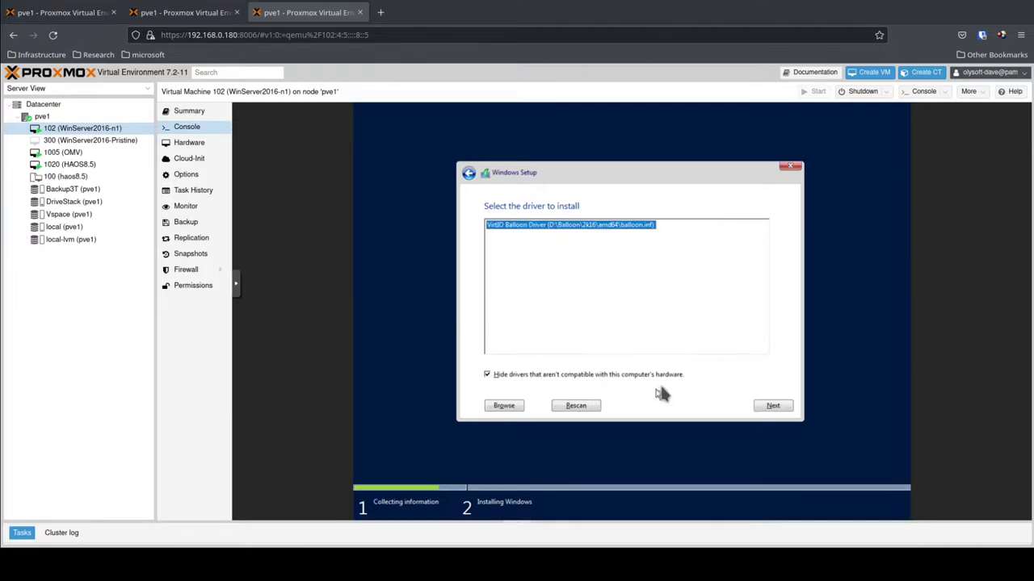
pyautogui.click(775, 408)
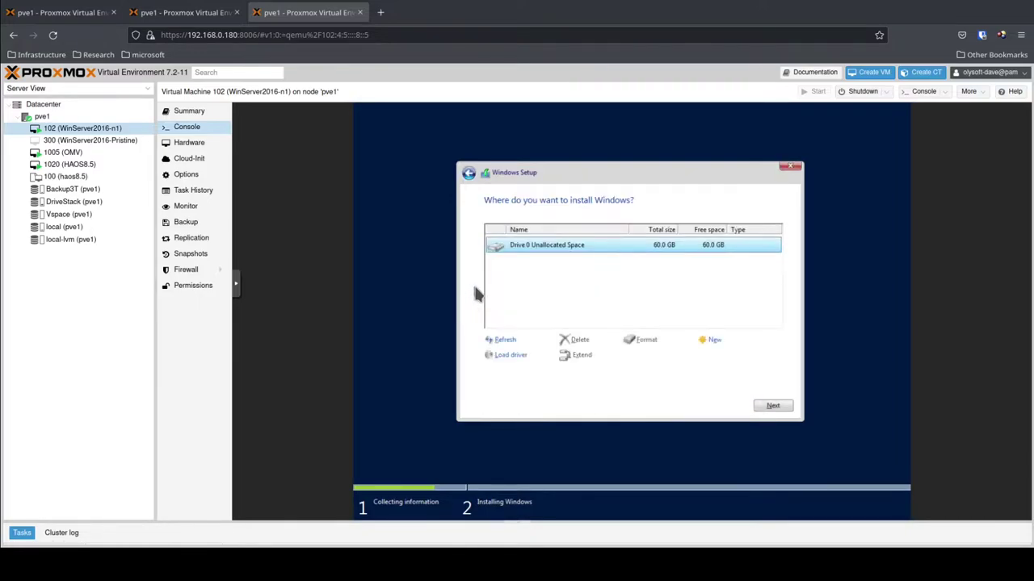
pyautogui.click(509, 360)
# Step: Open the folder browser and expand the virtio-win disc's driver folders
pyautogui.click(662, 356)
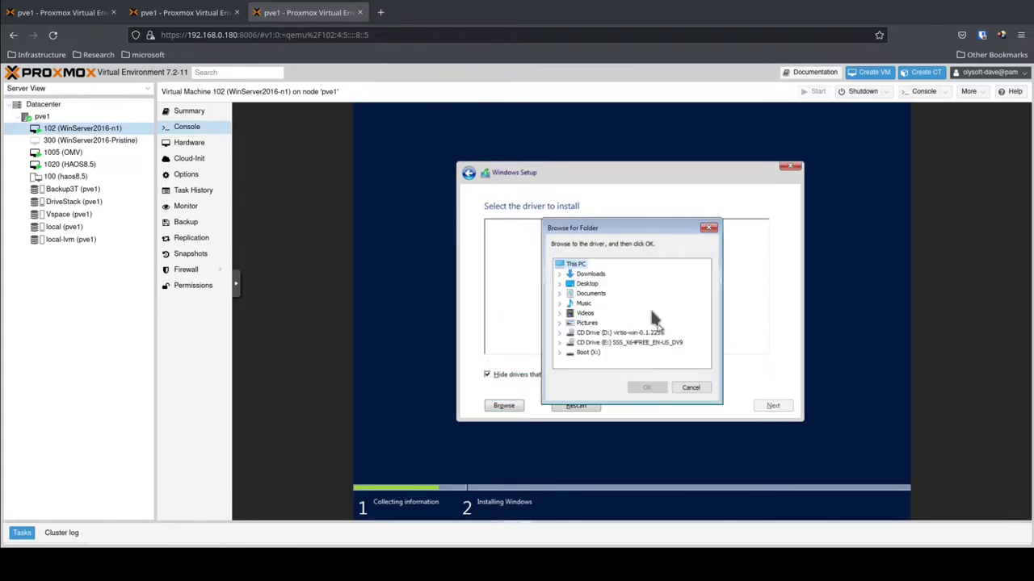
pyautogui.click(559, 333)
pyautogui.scroll(-1, 633, 302)
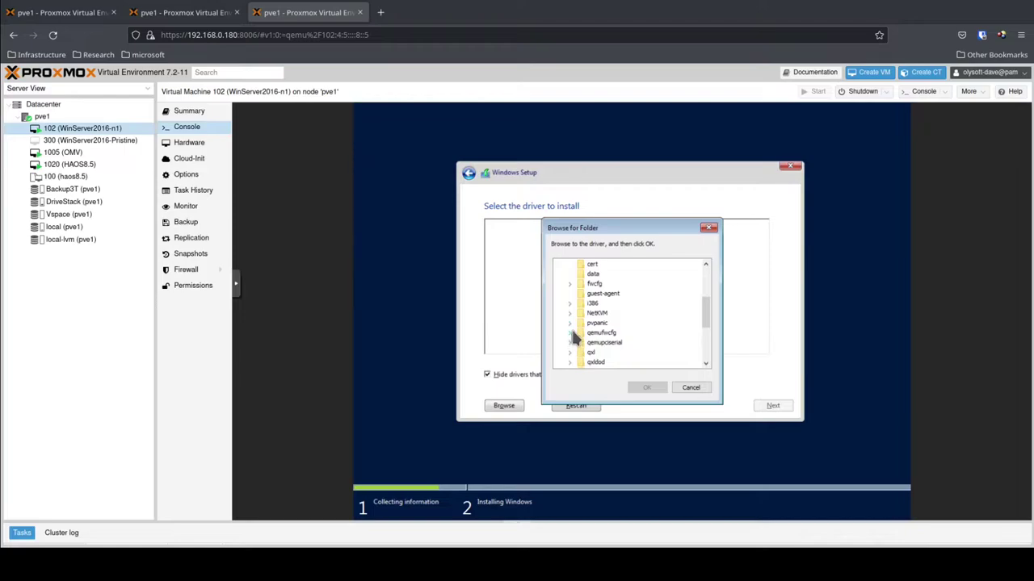
pyautogui.scroll(-2, 574, 338)
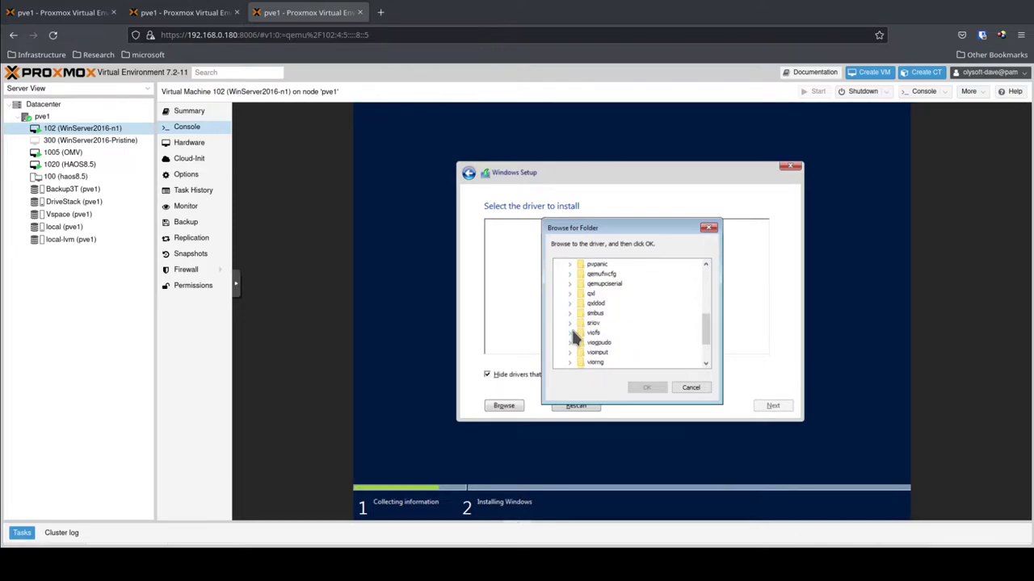
pyautogui.scroll(-2, 574, 338)
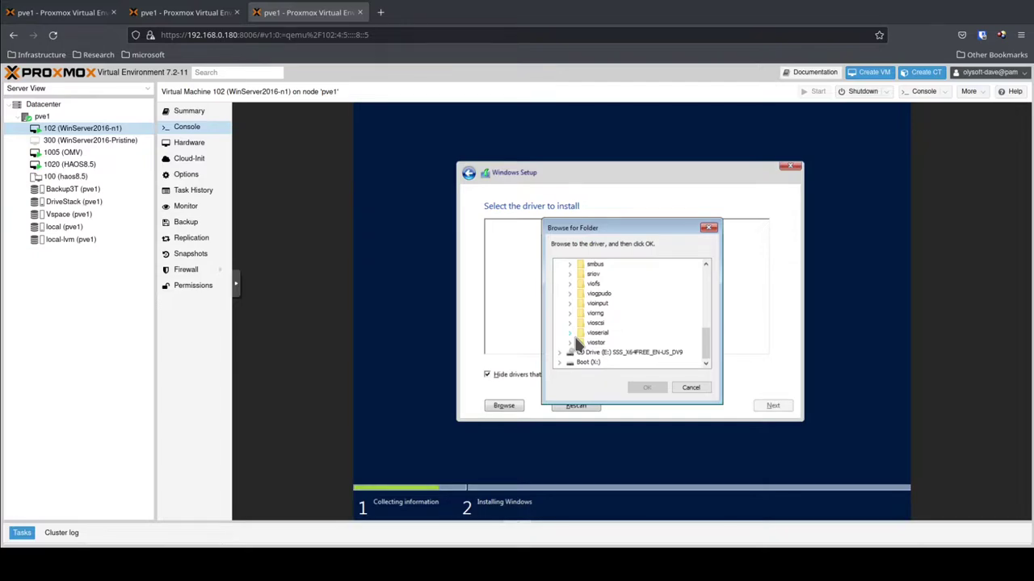
pyautogui.scroll(2, 575, 339)
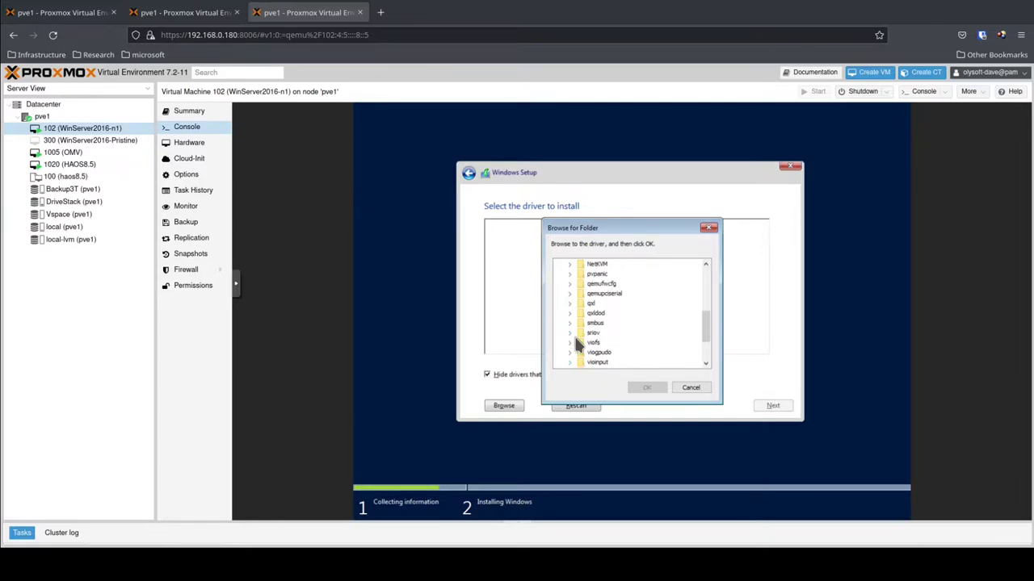
pyautogui.scroll(1, 582, 338)
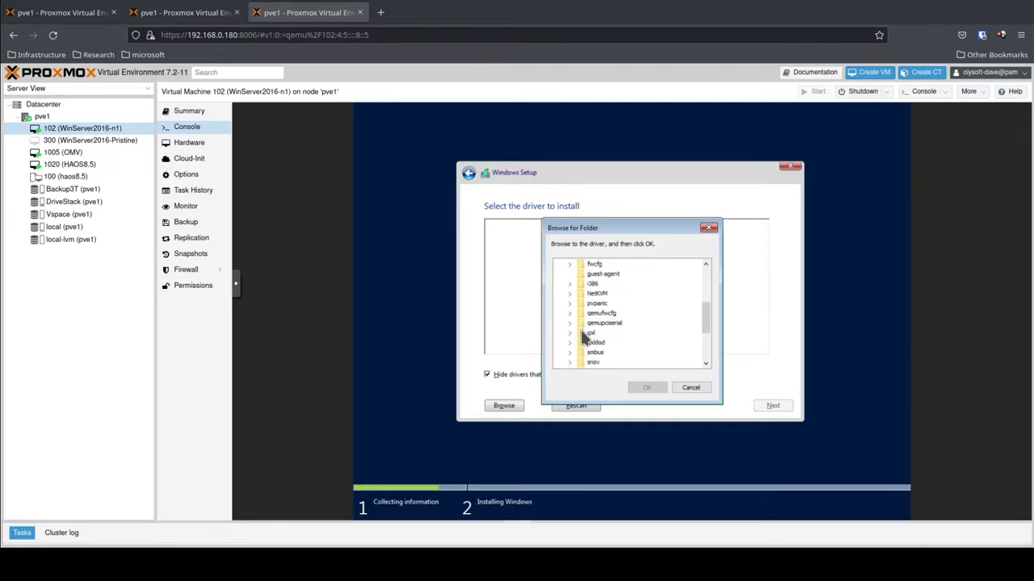
# Step: Select the NetKVM\2k16\amd64 folder in the folder browser
pyautogui.click(568, 292)
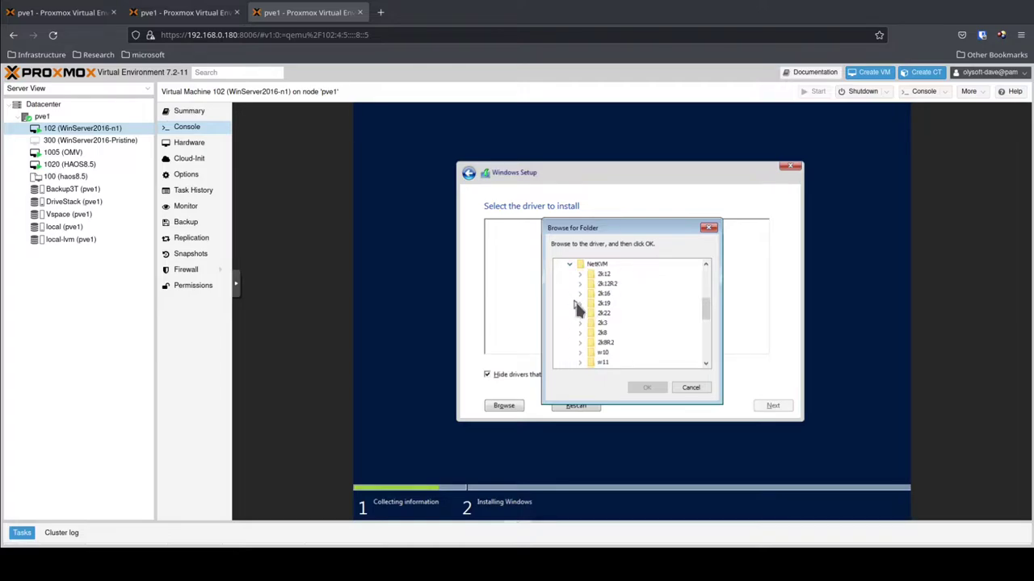
pyautogui.scroll(3, 584, 302)
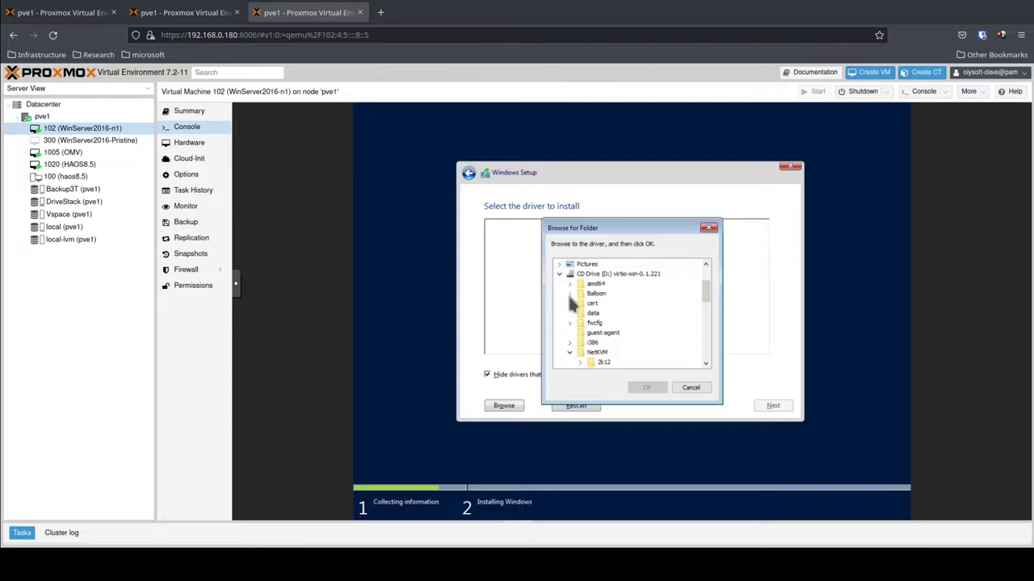
pyautogui.scroll(-1, 568, 294)
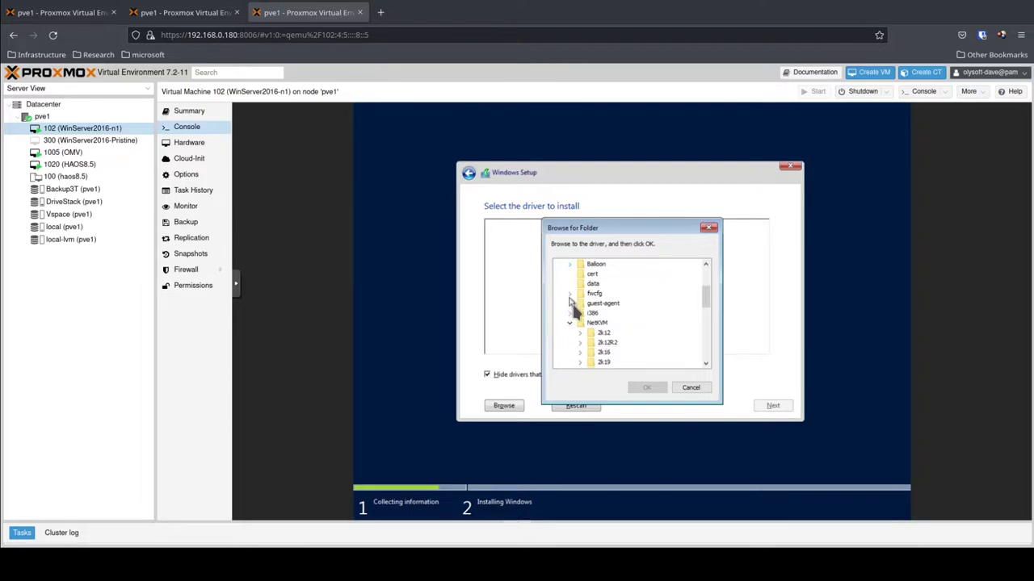
pyautogui.click(597, 353)
pyautogui.click(579, 352)
pyautogui.scroll(-2, 593, 323)
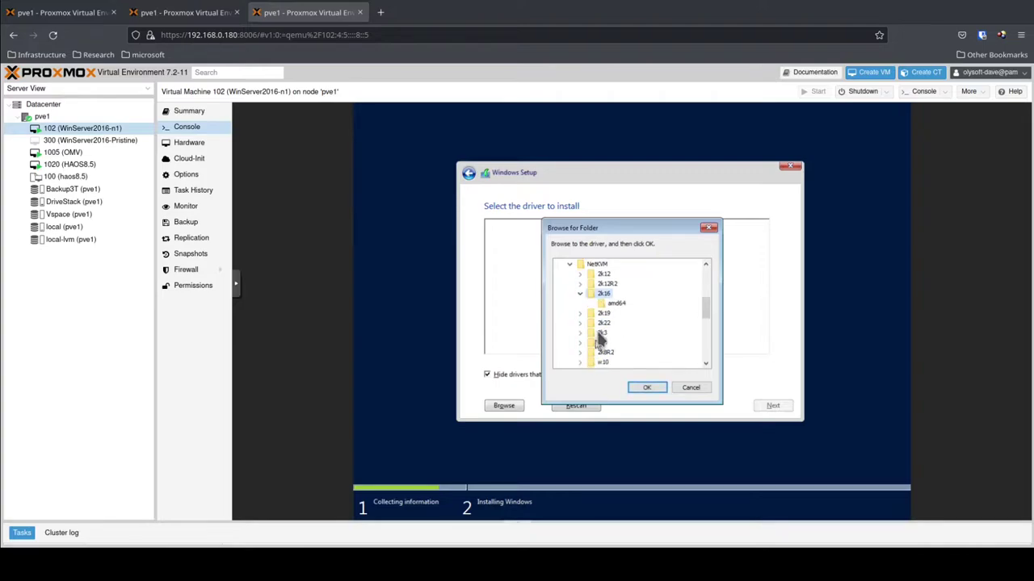
pyautogui.click(614, 302)
pyautogui.scroll(-3, 617, 290)
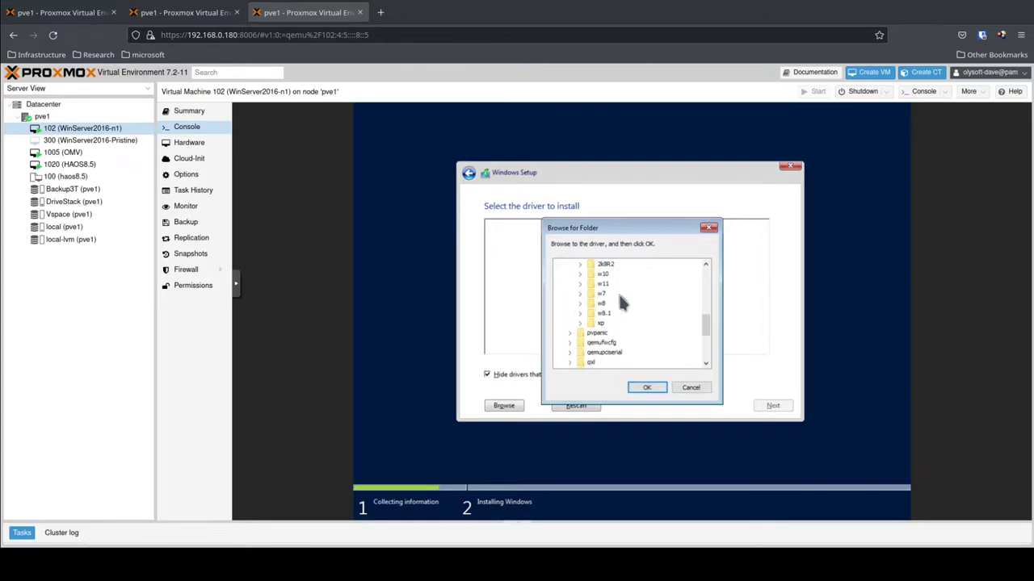
pyautogui.scroll(-2, 626, 339)
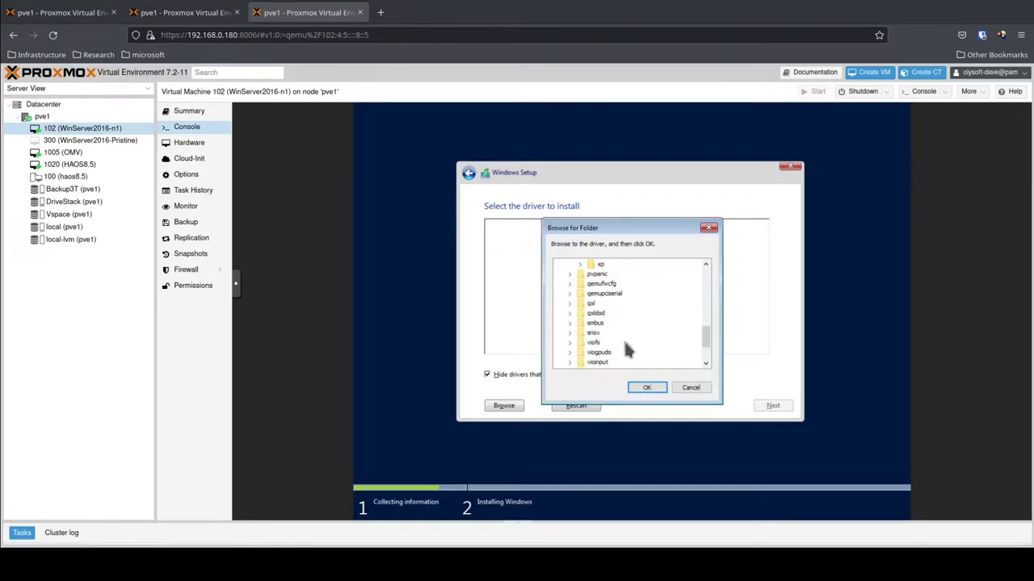
pyautogui.scroll(-2, 626, 343)
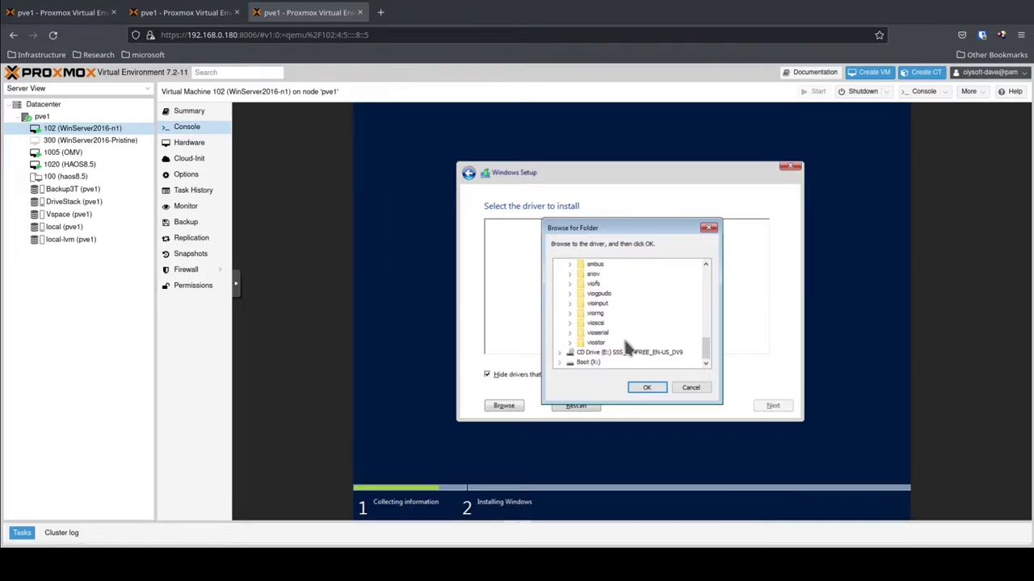
pyautogui.click(44, 116)
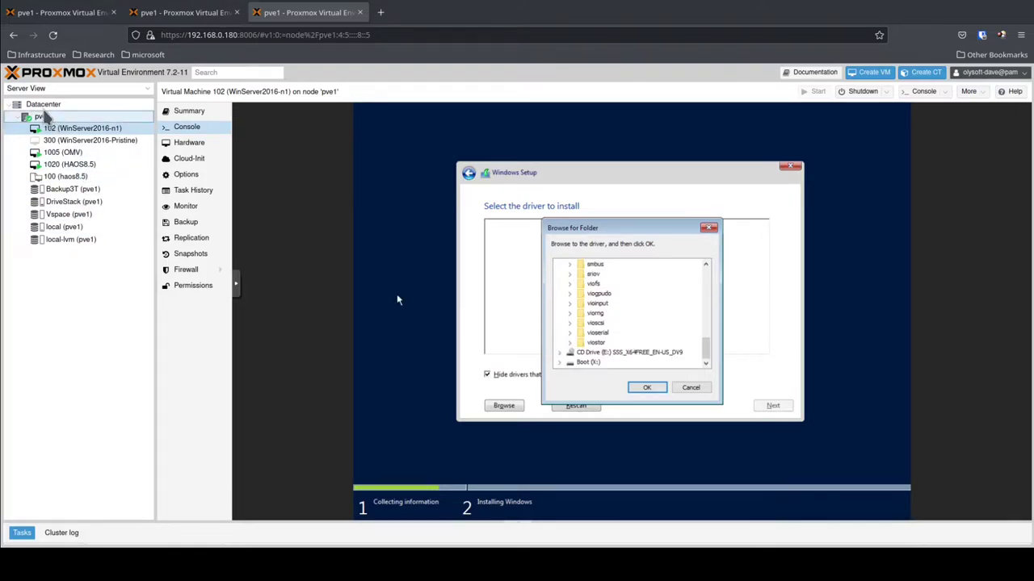
# Step: Read node pve1's Notes, scrolling to the vioscsi, Balloon and NetKVM driver steps
pyautogui.click(44, 106)
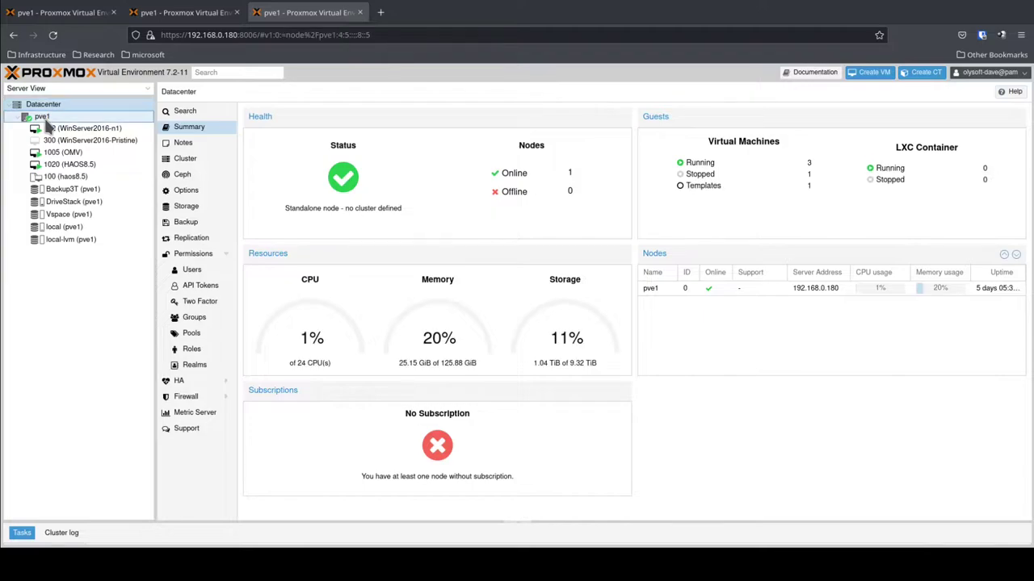
pyautogui.click(42, 116)
pyautogui.click(184, 144)
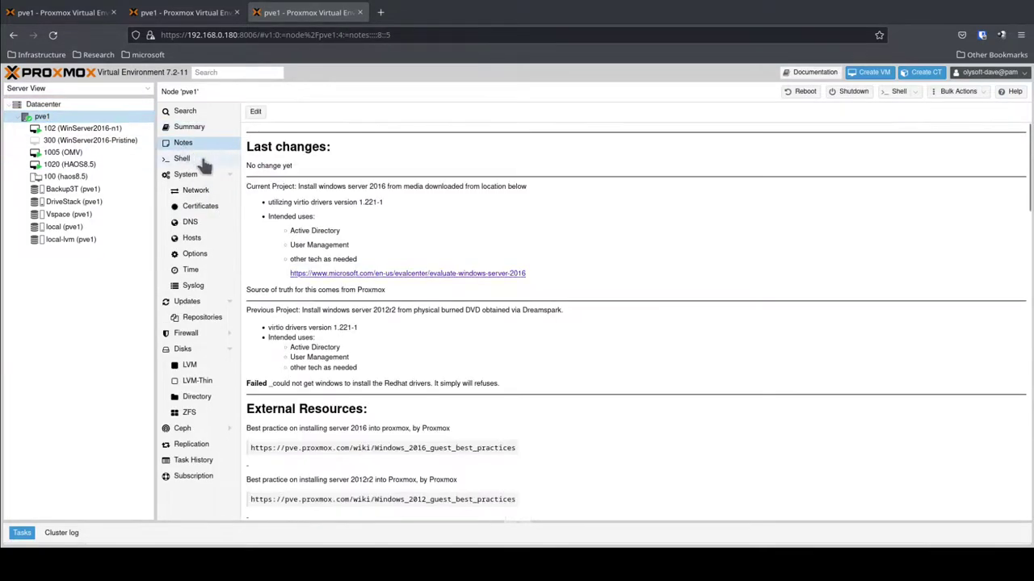
pyautogui.scroll(-15, 689, 412)
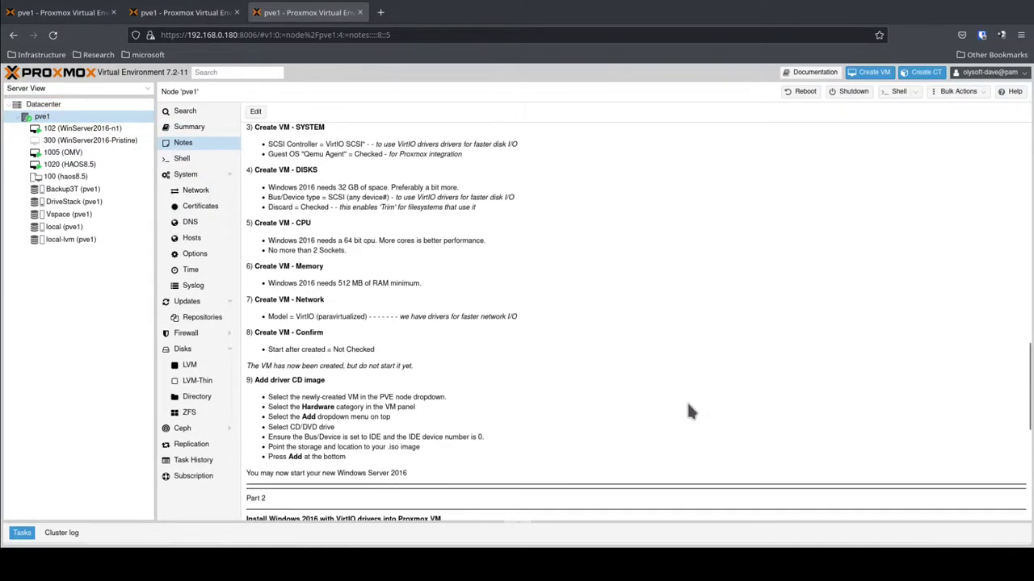
pyautogui.scroll(-5, 373, 263)
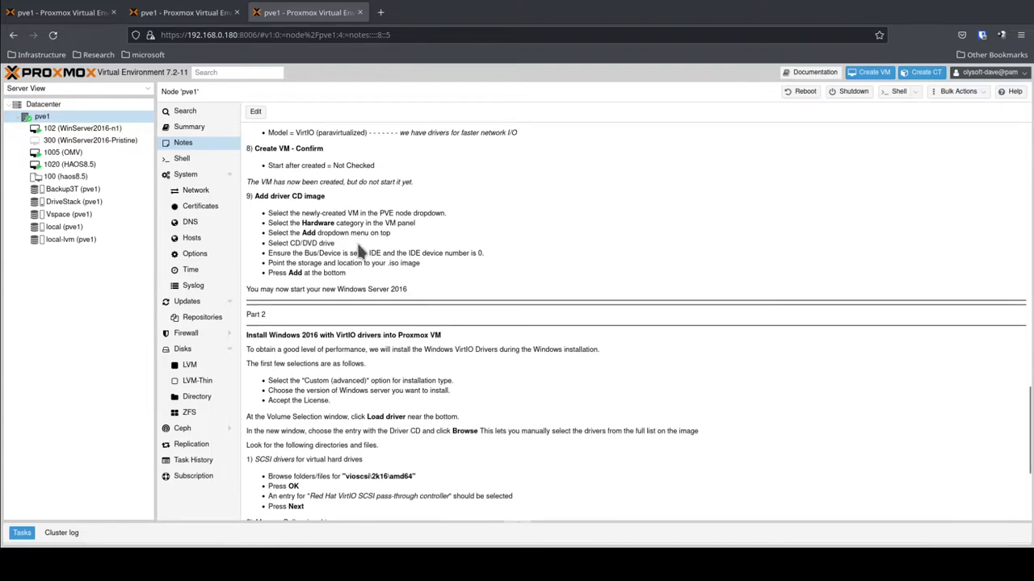
pyautogui.scroll(2, 361, 253)
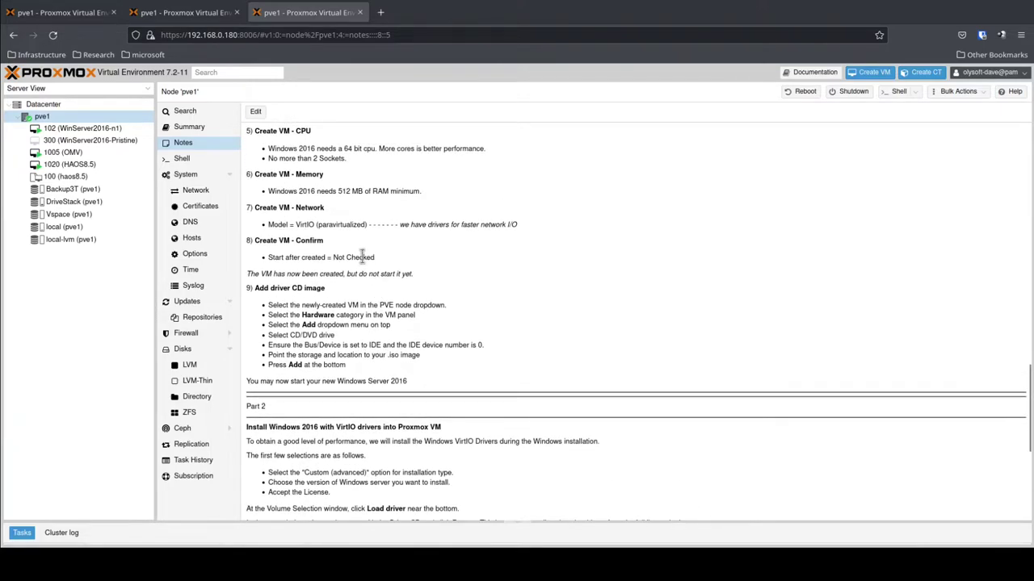
pyautogui.scroll(1, 363, 262)
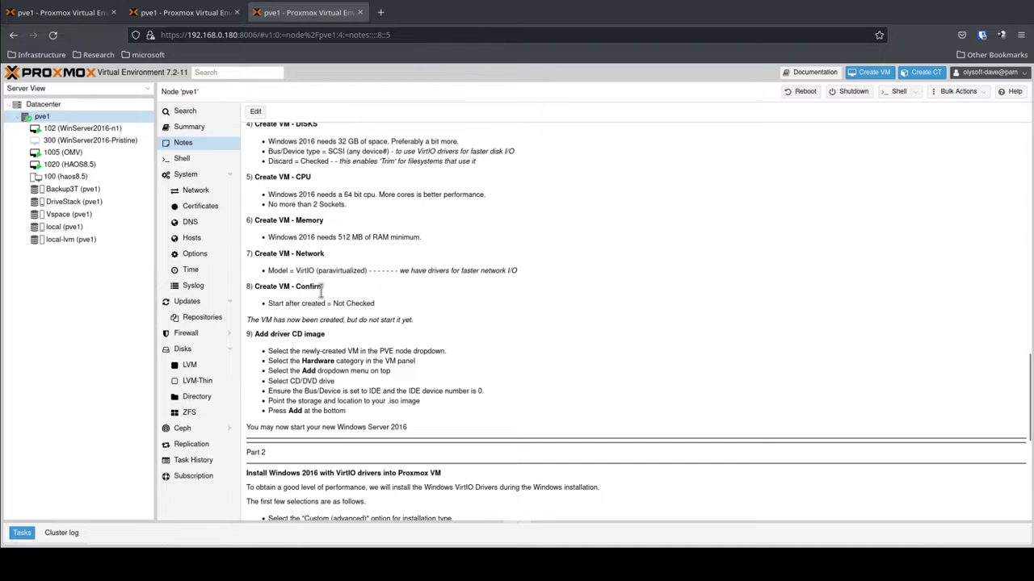
pyautogui.scroll(-3, 322, 293)
pyautogui.scroll(-4, 307, 267)
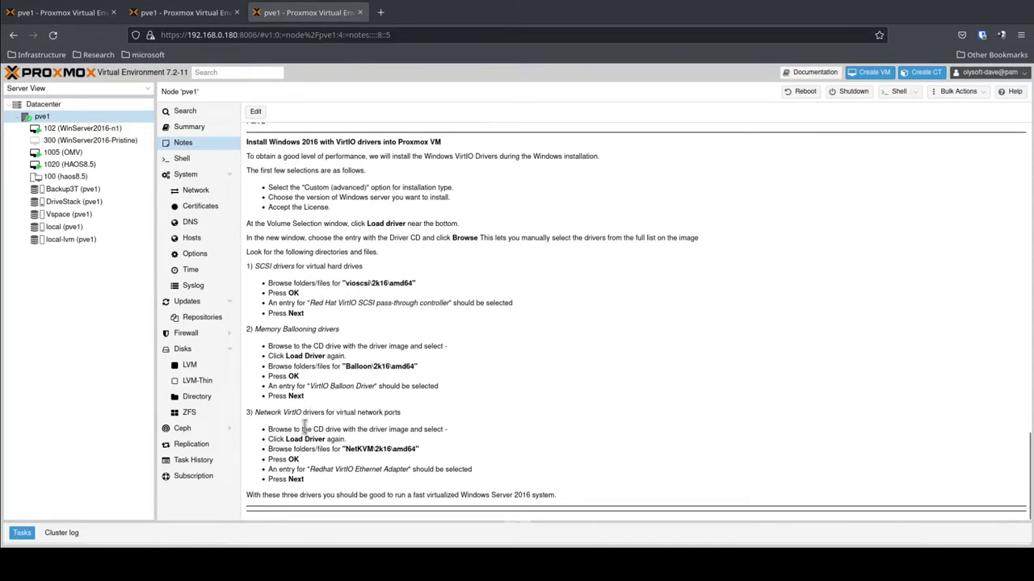
# Step: Back in VM 102's console, confirm NetKVM\2k16\amd64 and load the Red Hat VirtIO Ethernet Adapter driver
pyautogui.click(71, 129)
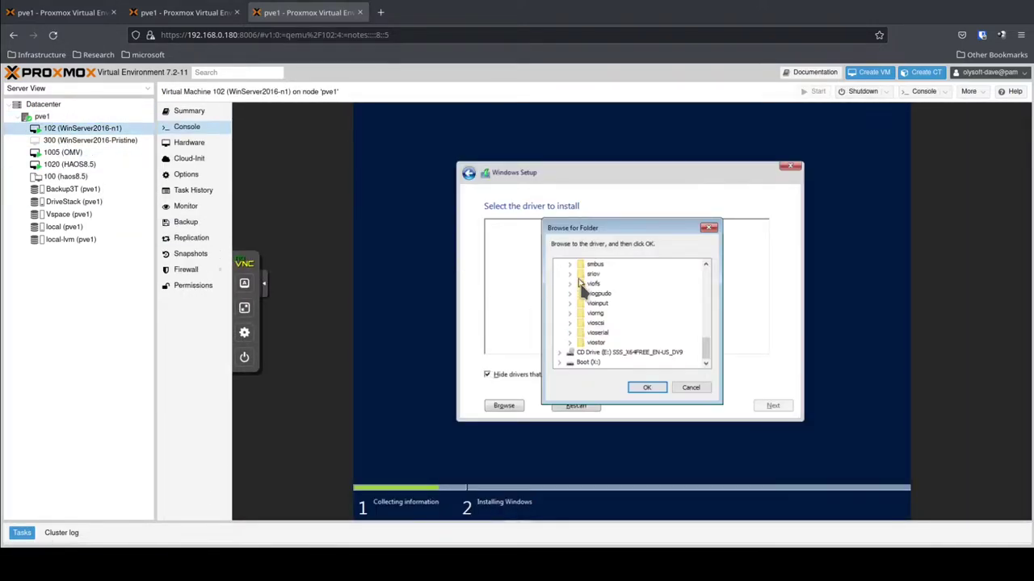
pyautogui.scroll(4, 583, 323)
pyautogui.scroll(2, 590, 334)
pyautogui.doubleClick(604, 293)
pyautogui.click(614, 303)
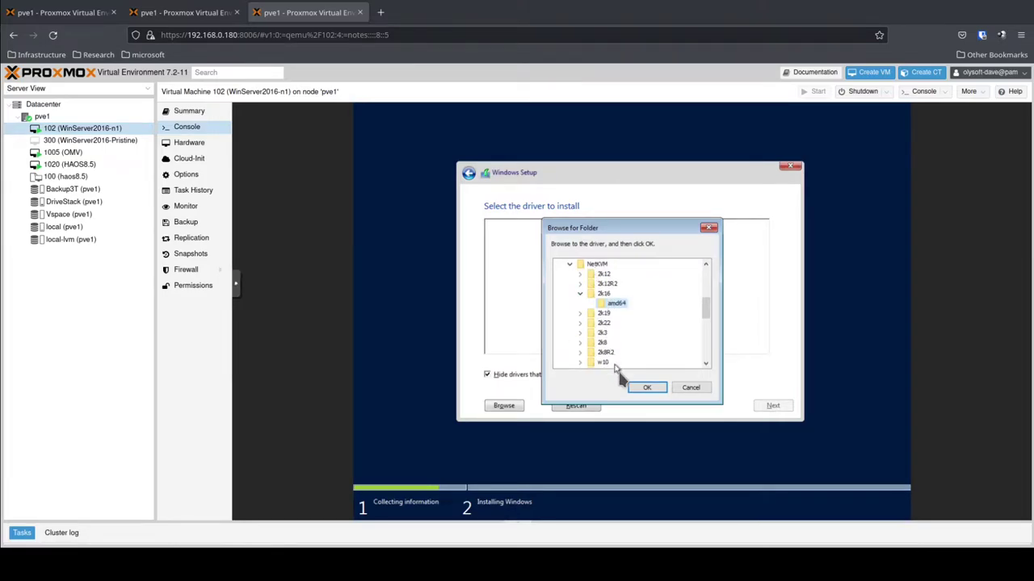
pyautogui.click(643, 389)
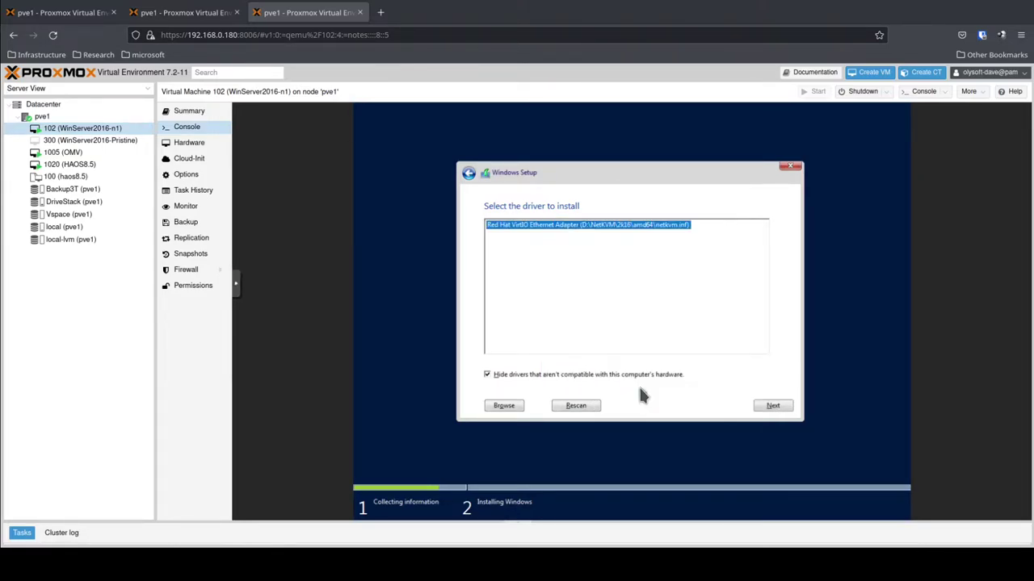
pyautogui.click(769, 409)
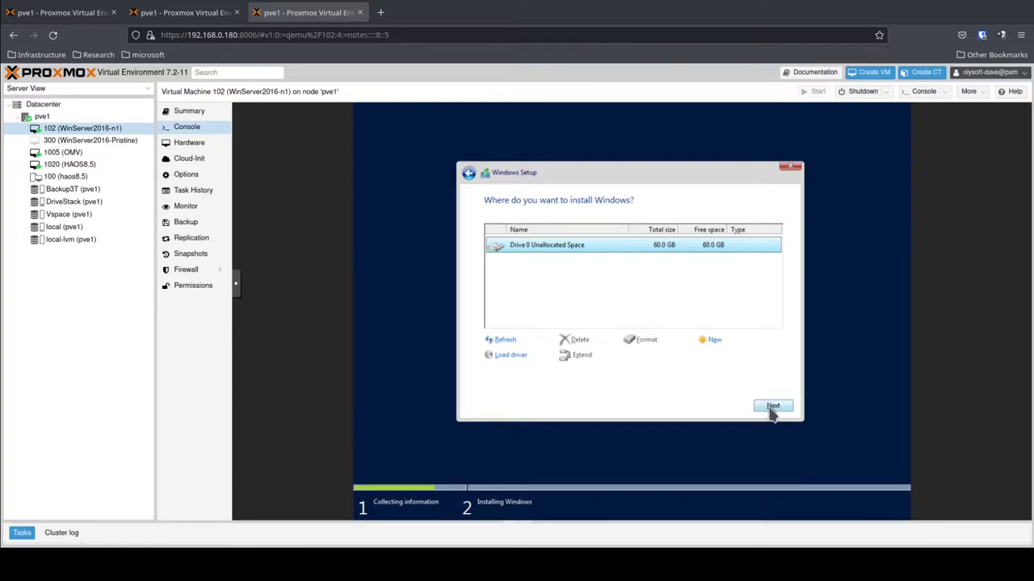
# Step: Install Windows onto Drive 0's 60 GB unallocated space
pyautogui.click(771, 410)
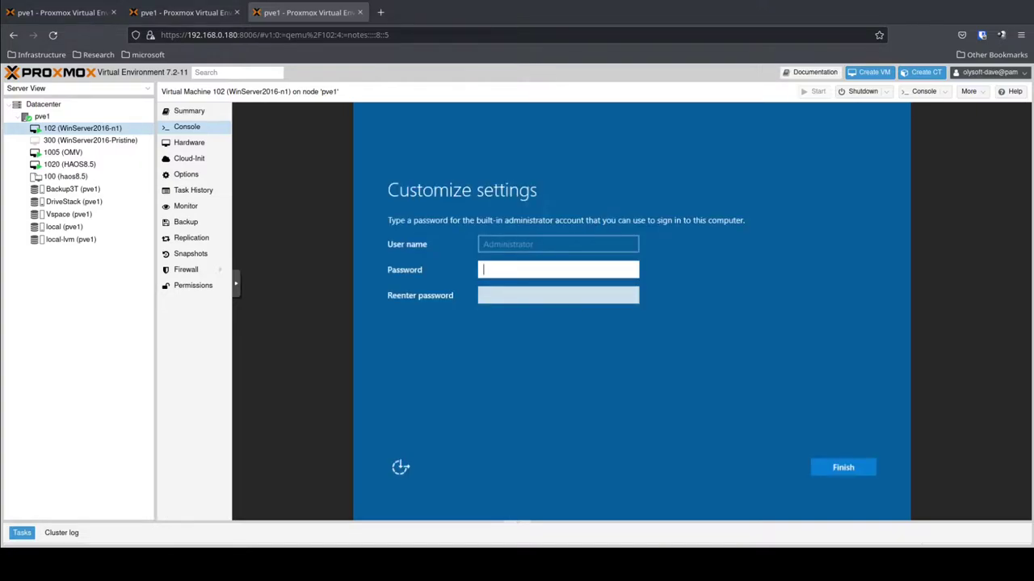
# Step: Enter and re-enter the Administrator password, correcting the confirmation, then finish setup
pyautogui.write('•••••••••••••••')
pyautogui.press('Tab')
pyautogui.write('•')
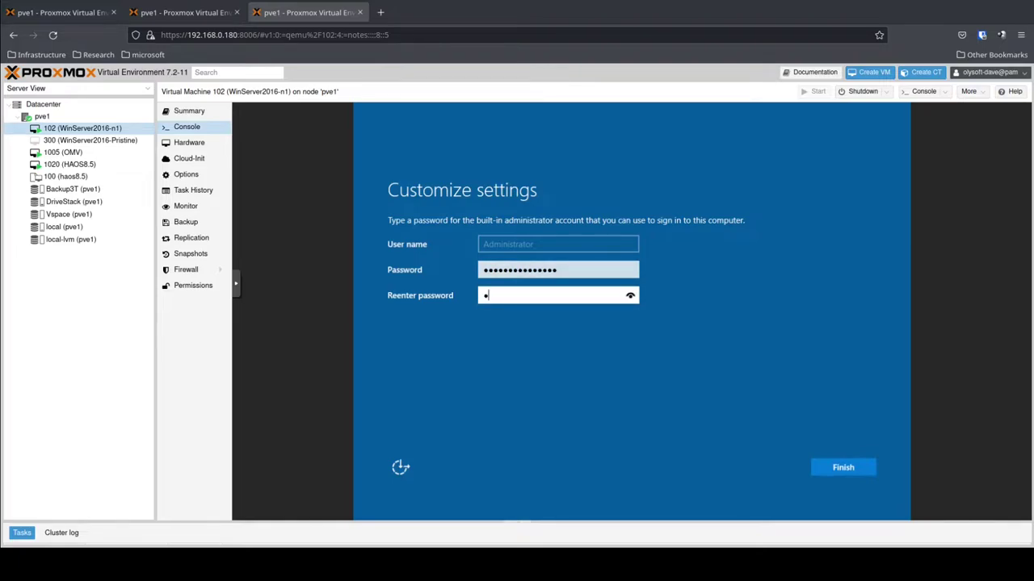
pyautogui.write('••••••••••••••')
pyautogui.press('BackSpace')
pyautogui.press('BackSpace')
pyautogui.press('BackSpace')
pyautogui.press('BackSpace')
pyautogui.press('BackSpace')
pyautogui.press('BackSpace')
pyautogui.press('BackSpace')
pyautogui.press('BackSpace')
pyautogui.press('BackSpace')
pyautogui.press('BackSpace')
pyautogui.press('BackSpace')
pyautogui.press('BackSpace')
pyautogui.press('BackSpace')
pyautogui.press('BackSpace')
pyautogui.press('BackSpace')
pyautogui.write('•••')
pyautogui.press('BackSpace')
pyautogui.press('BackSpace')
pyautogui.press('BackSpace')
pyautogui.write('•••••••••••••••')
pyautogui.click(829, 471)
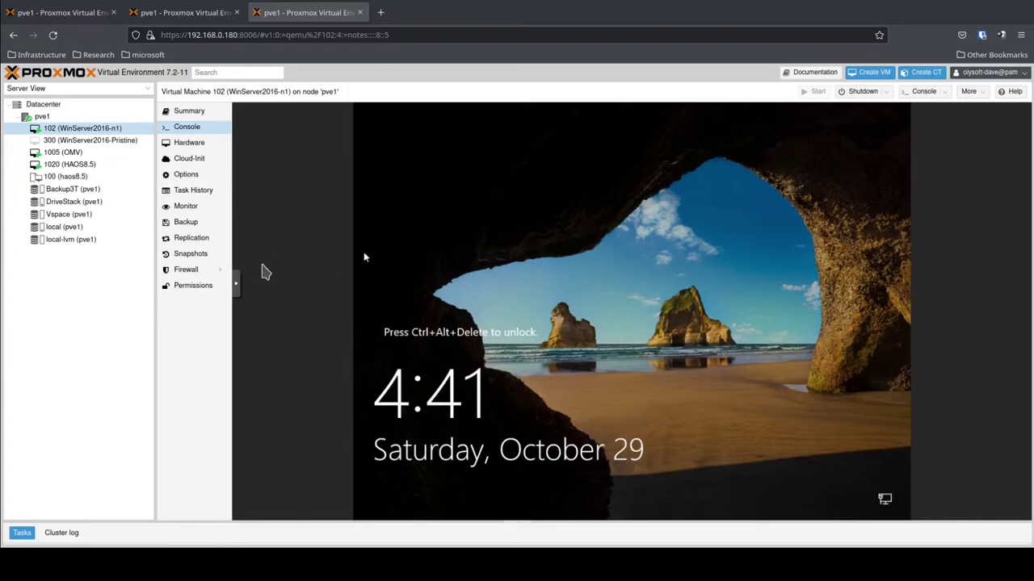
# Step: Send Ctrl+Alt+Del from the noVNC sidebar and sign in with the Administrator password
pyautogui.click(236, 283)
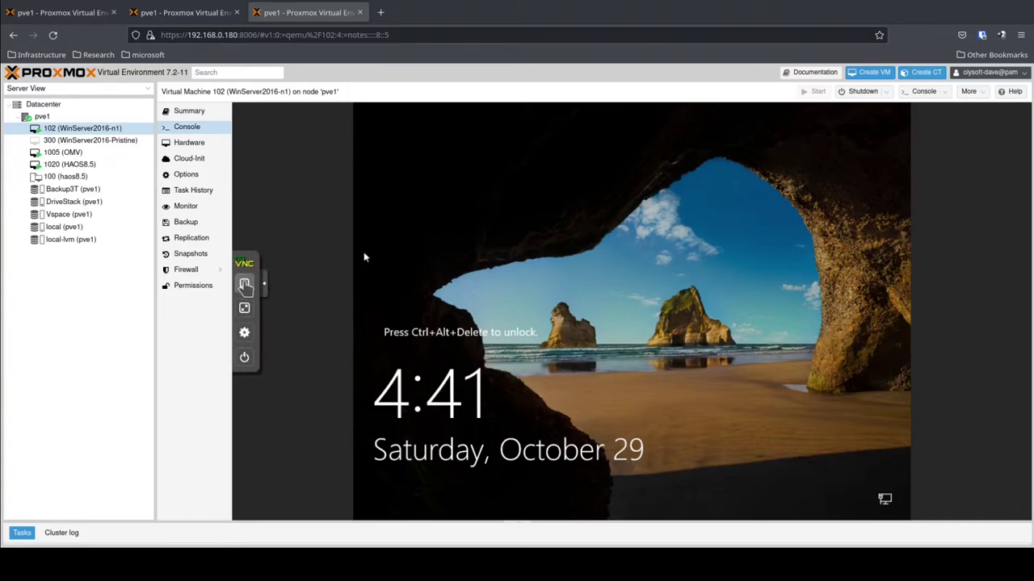
pyautogui.click(244, 284)
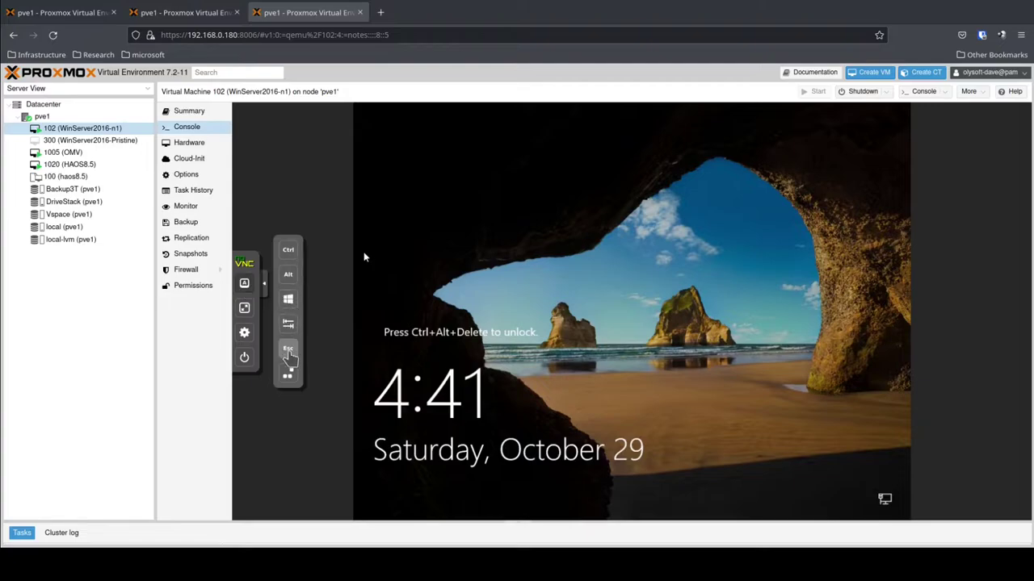
pyautogui.click(263, 287)
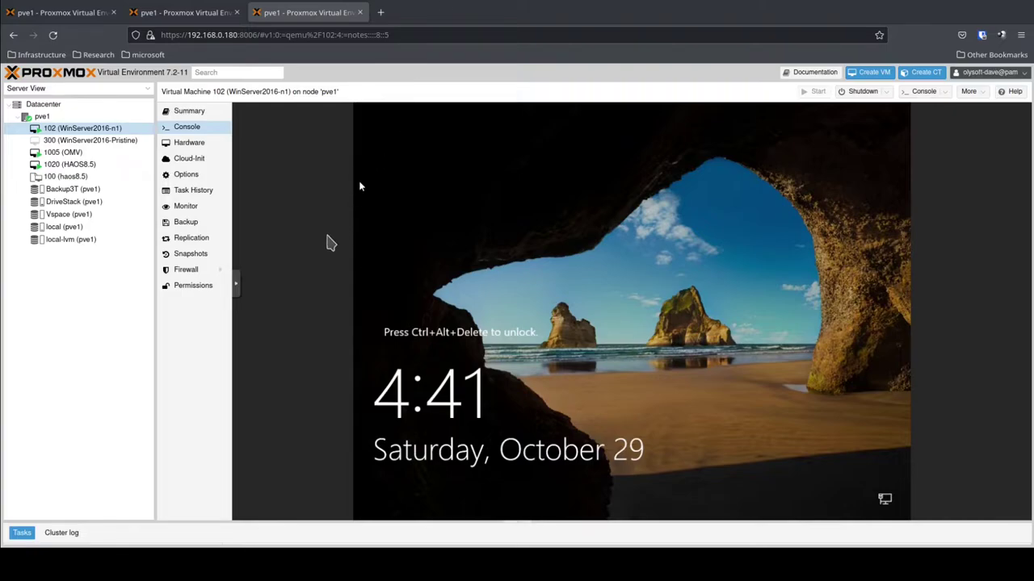
pyautogui.click(236, 289)
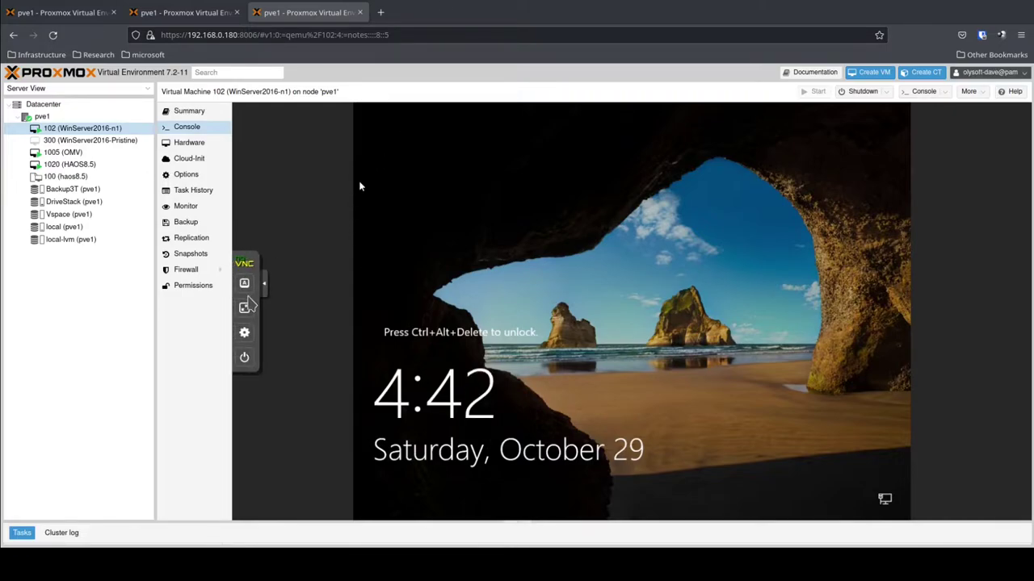
pyautogui.click(245, 286)
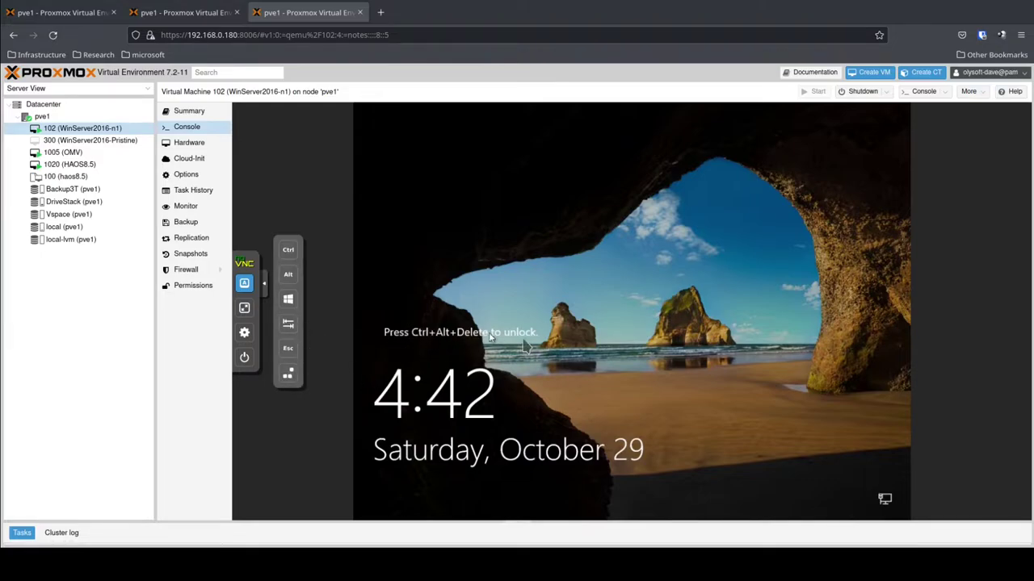
pyautogui.click(289, 373)
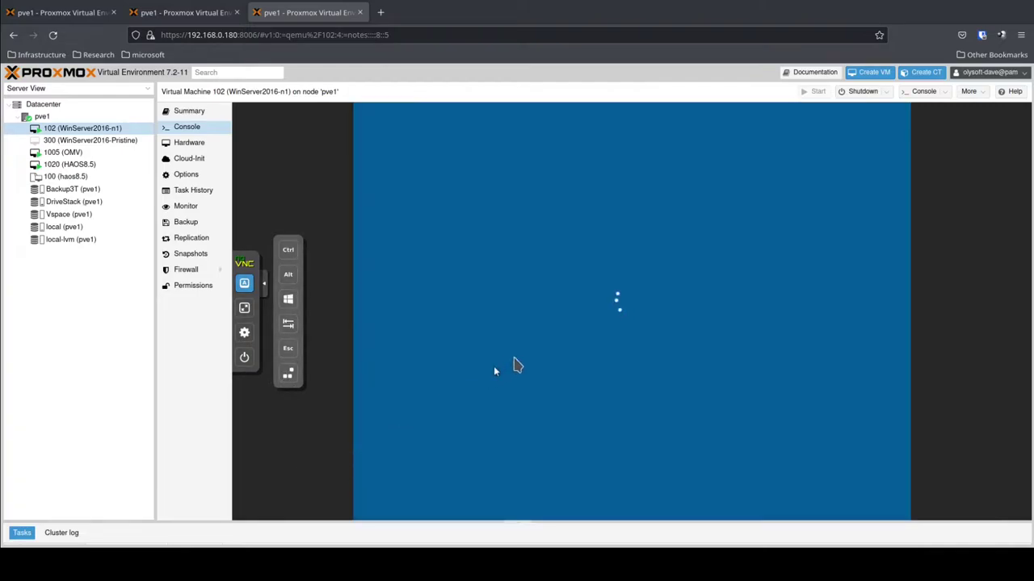
pyautogui.write('Passwo')
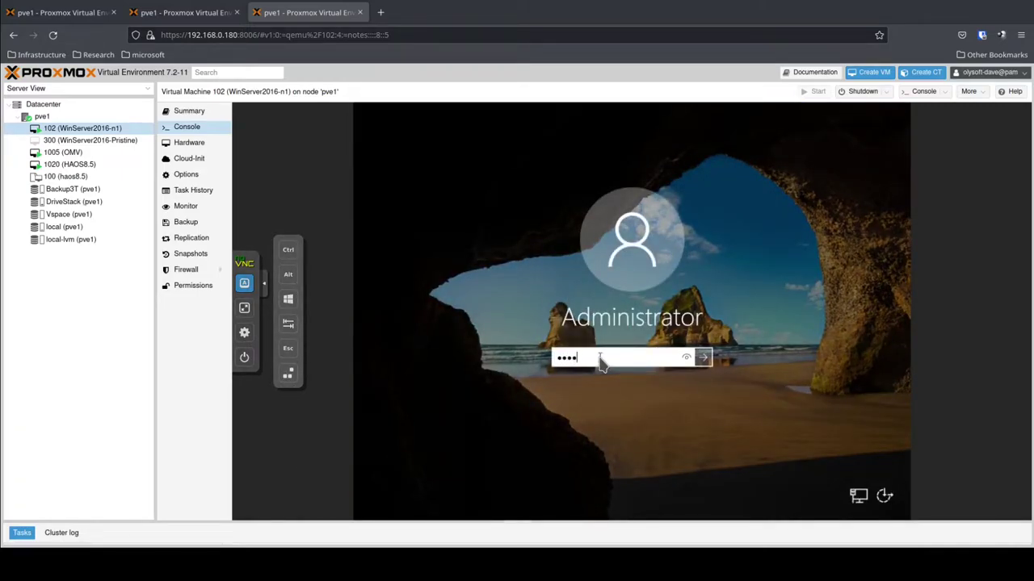
pyautogui.write('rd1234!')
pyautogui.press('Return')
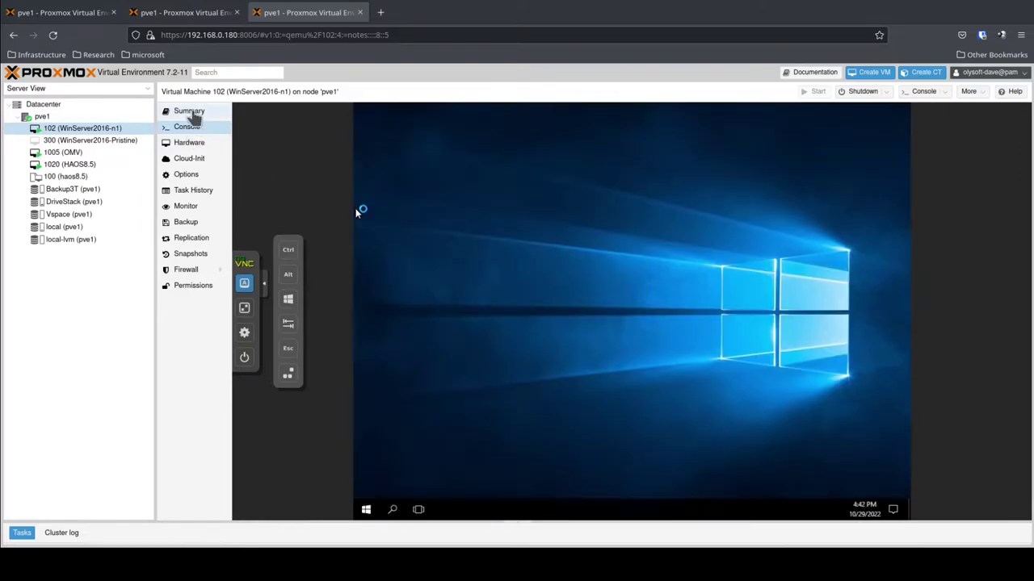
# Step: Review WinServer2016-n1's Summary and Notes, then return to its console showing Server Manager
pyautogui.click(194, 110)
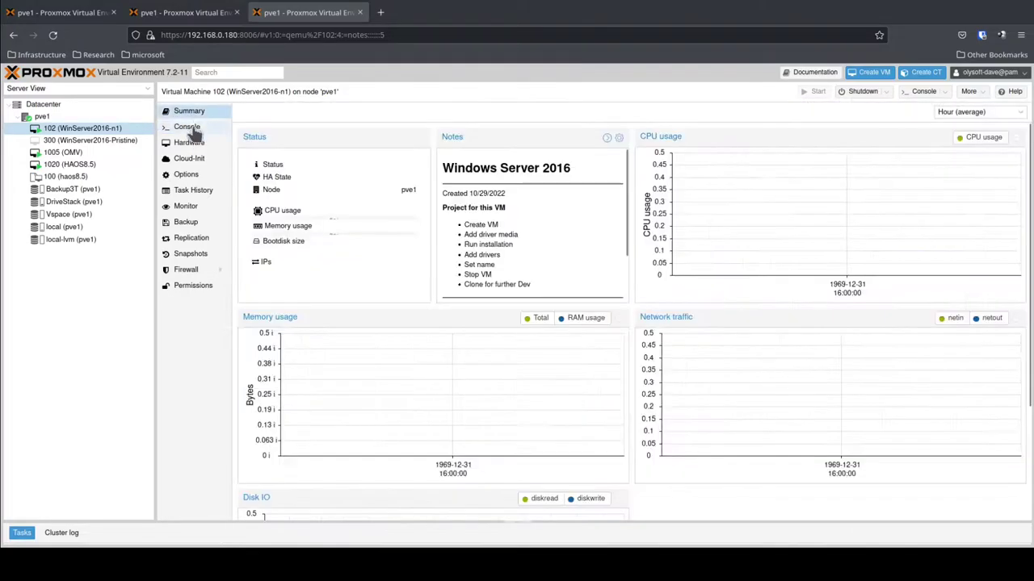
pyautogui.scroll(-1, 533, 228)
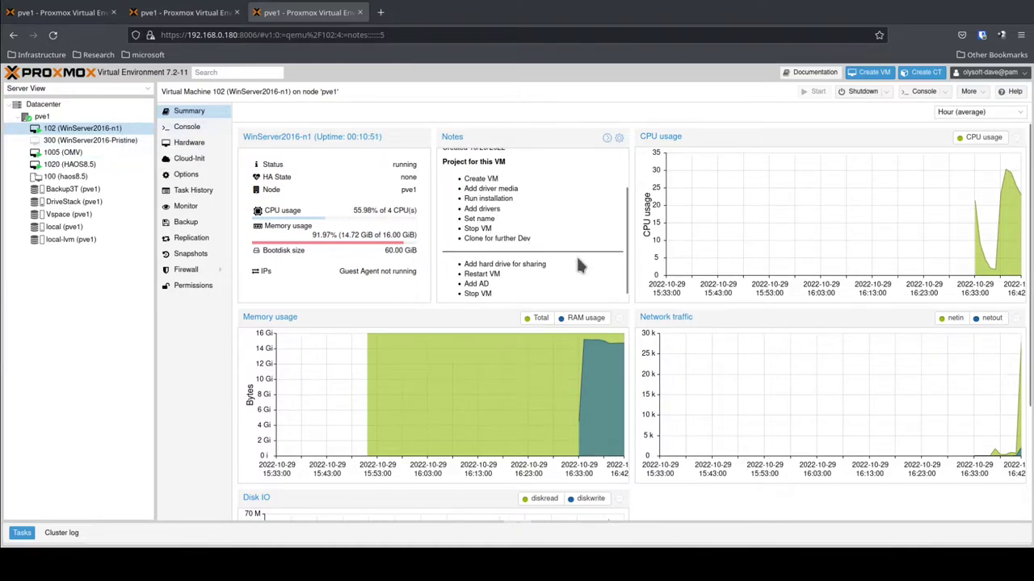
pyautogui.click(191, 127)
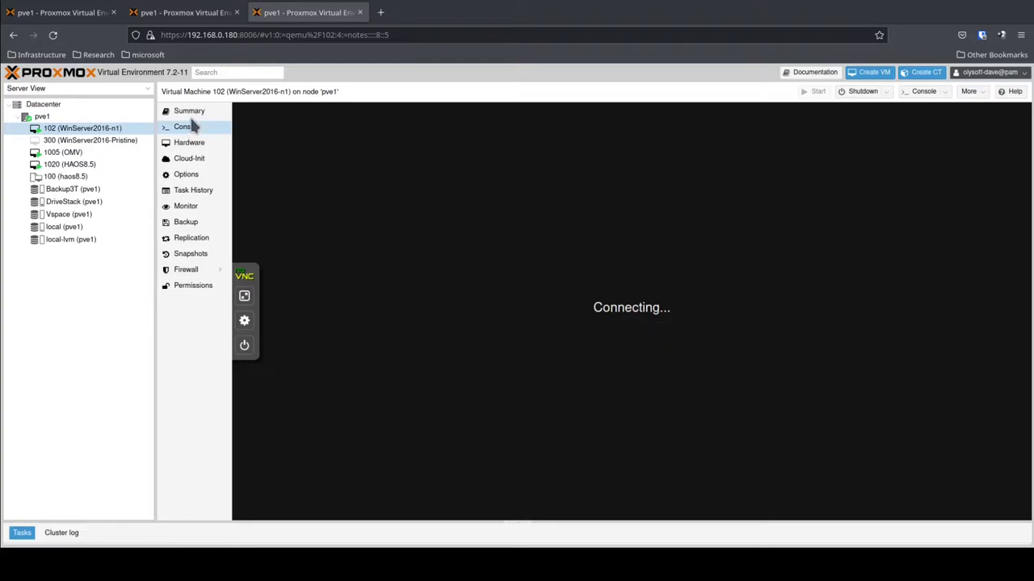
pyautogui.click(189, 110)
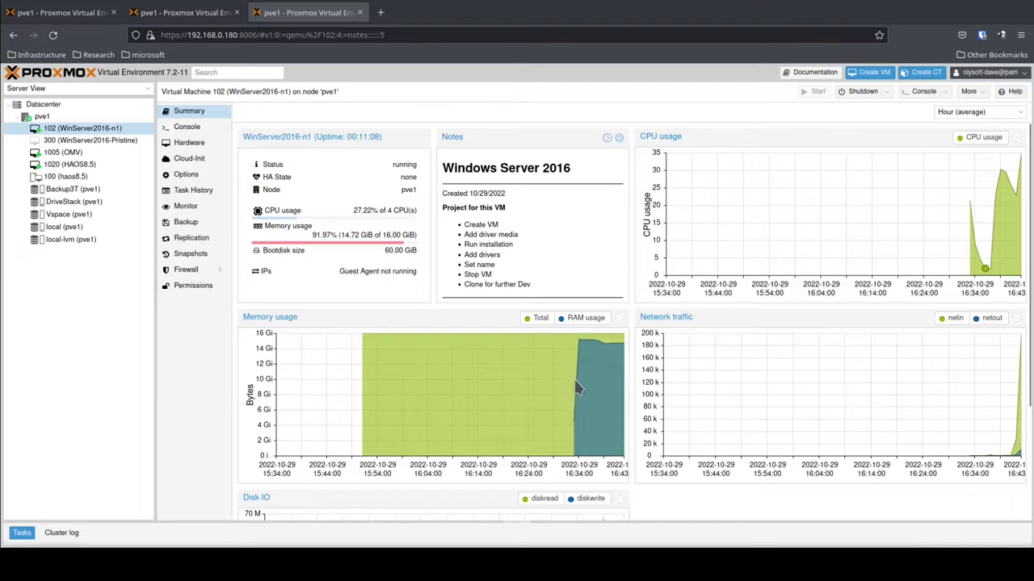
pyautogui.click(173, 131)
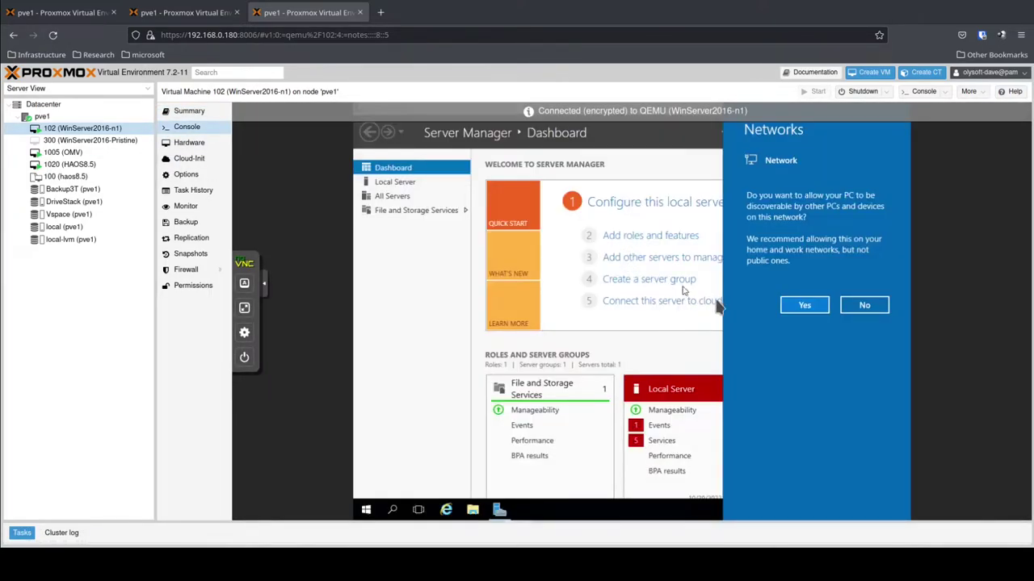
# Step: Allow network discoverability, then view and cancel the Local Server stopped-services alert details
pyautogui.click(812, 305)
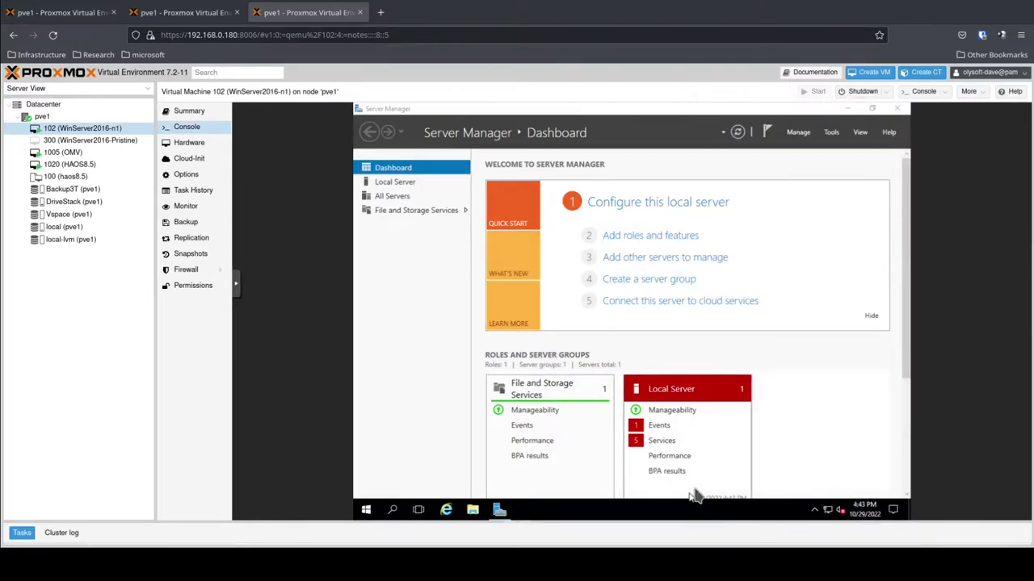
pyautogui.scroll(-1, 803, 412)
pyautogui.scroll(-4, 803, 412)
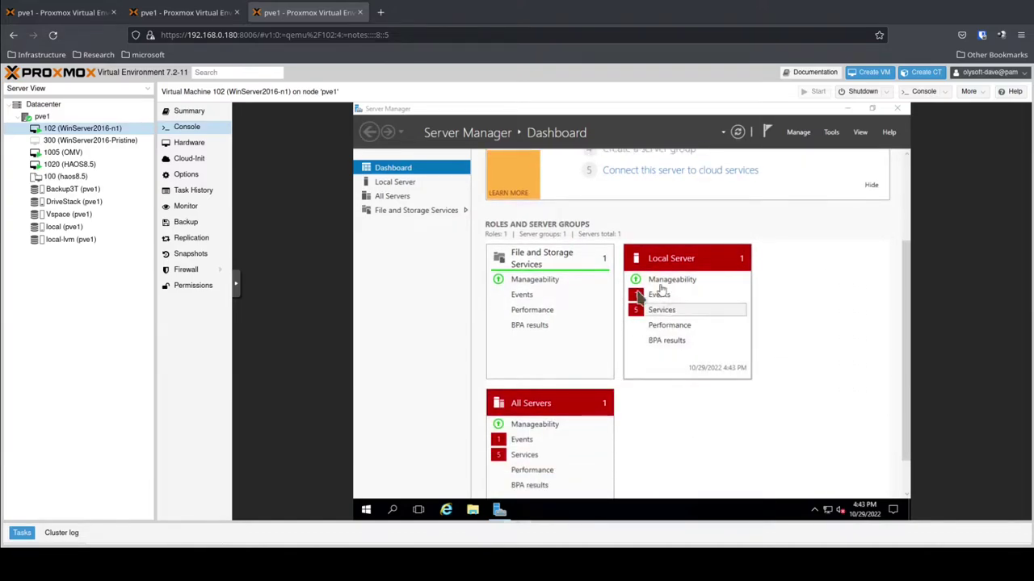
pyautogui.scroll(4, 786, 380)
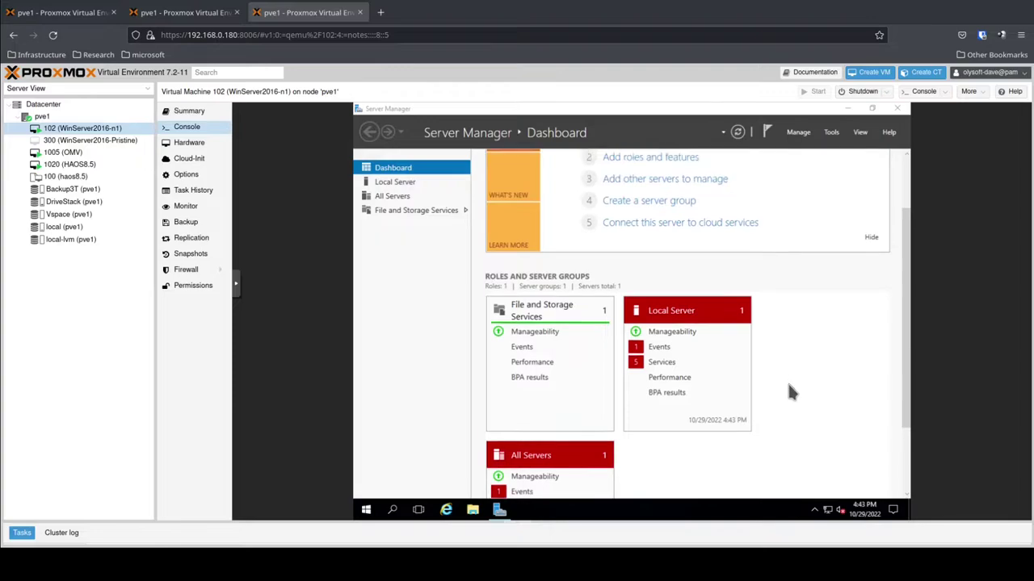
pyautogui.scroll(1, 793, 401)
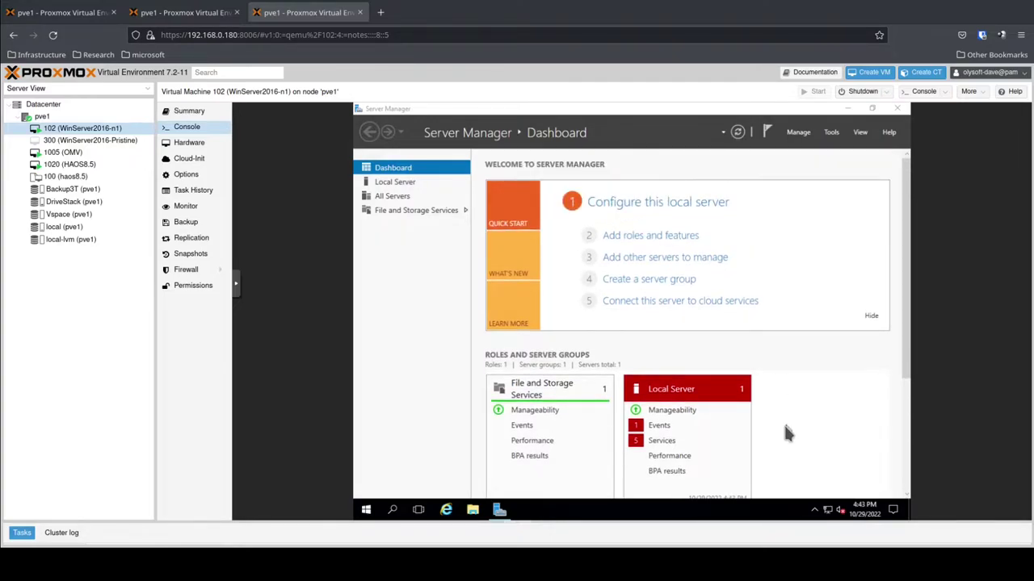
pyautogui.click(670, 441)
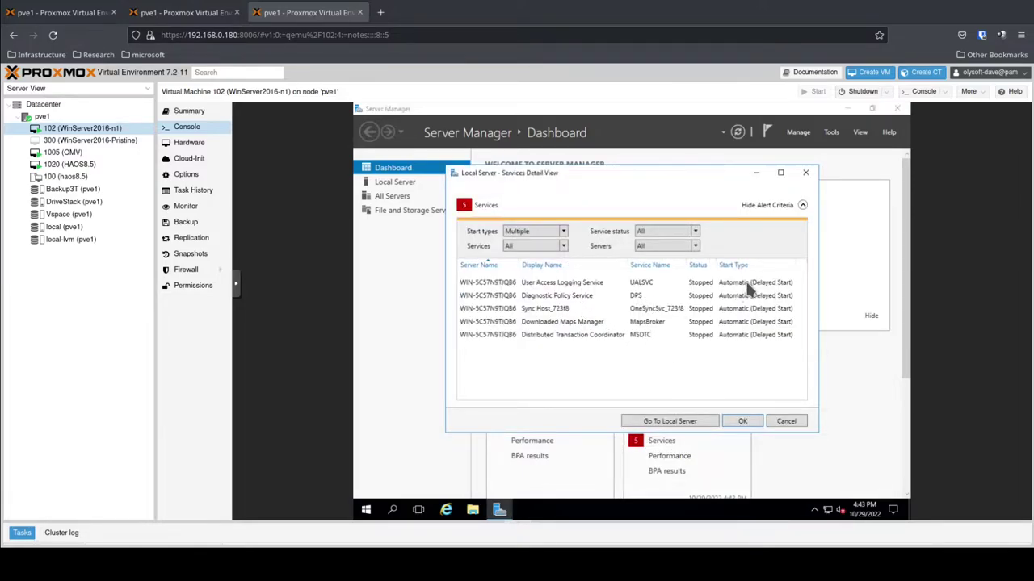
pyautogui.click(784, 422)
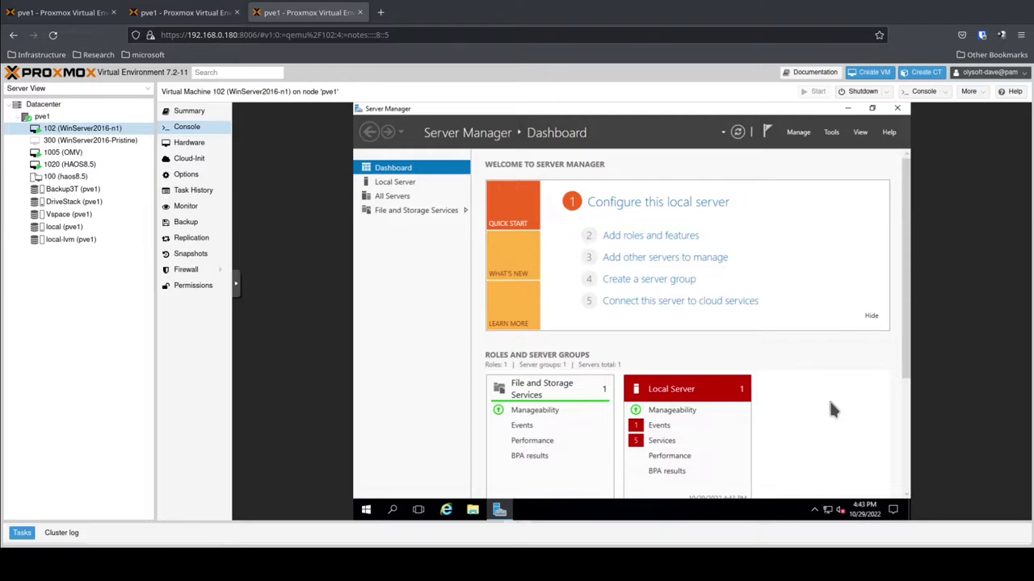
# Step: Set the computer description to WinServer2016-n1 from the Local Server page's system properties
pyautogui.click(406, 184)
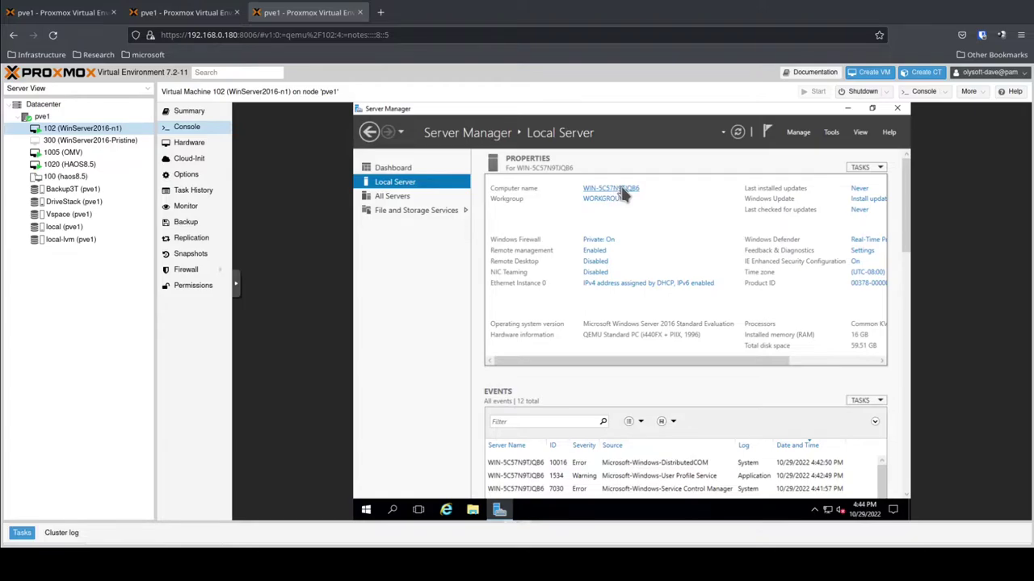
pyautogui.click(622, 190)
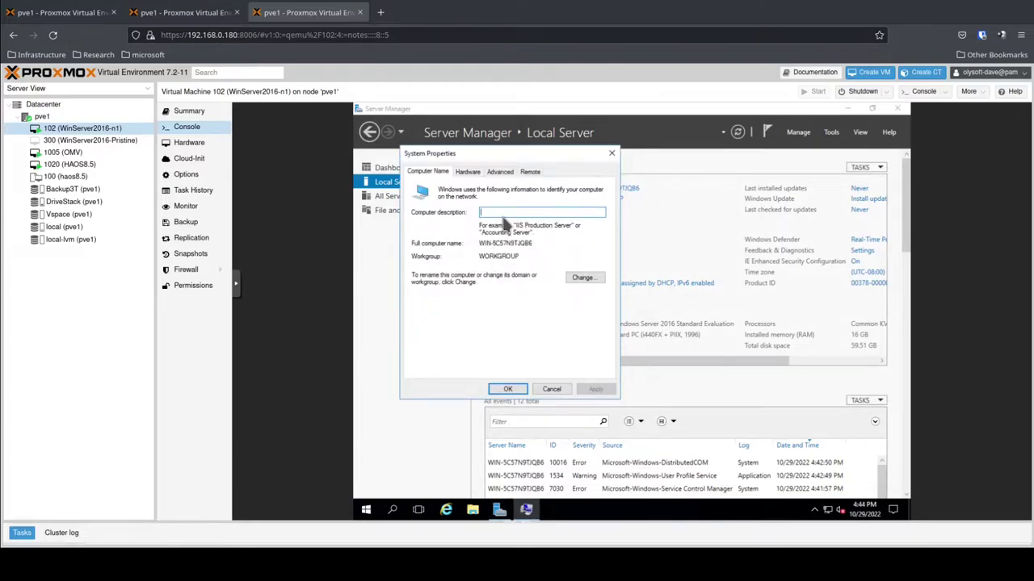
pyautogui.write('WinServer2016-N1')
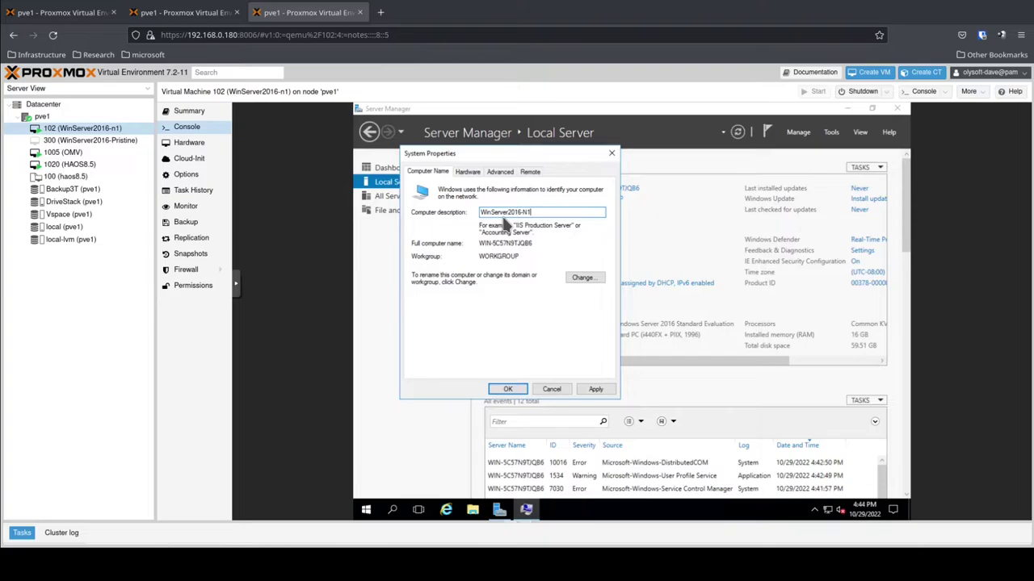
pyautogui.press('BackSpace')
pyautogui.write('n1')
pyautogui.press('Return')
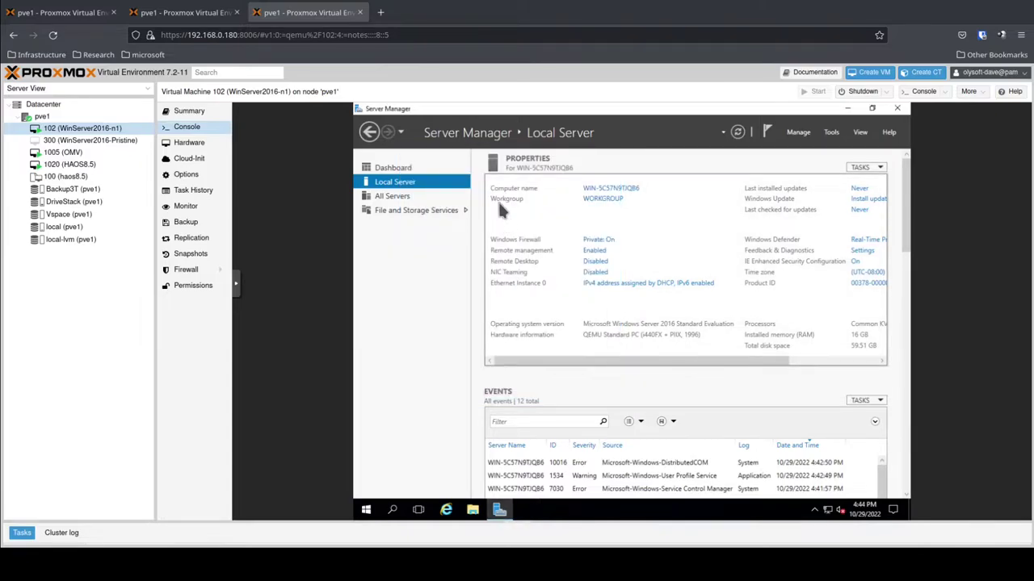
# Step: Open the Windows Update status page from Server Manager's Local Server properties
pyautogui.moveTo(687, 361); pyautogui.dragTo(779, 361)
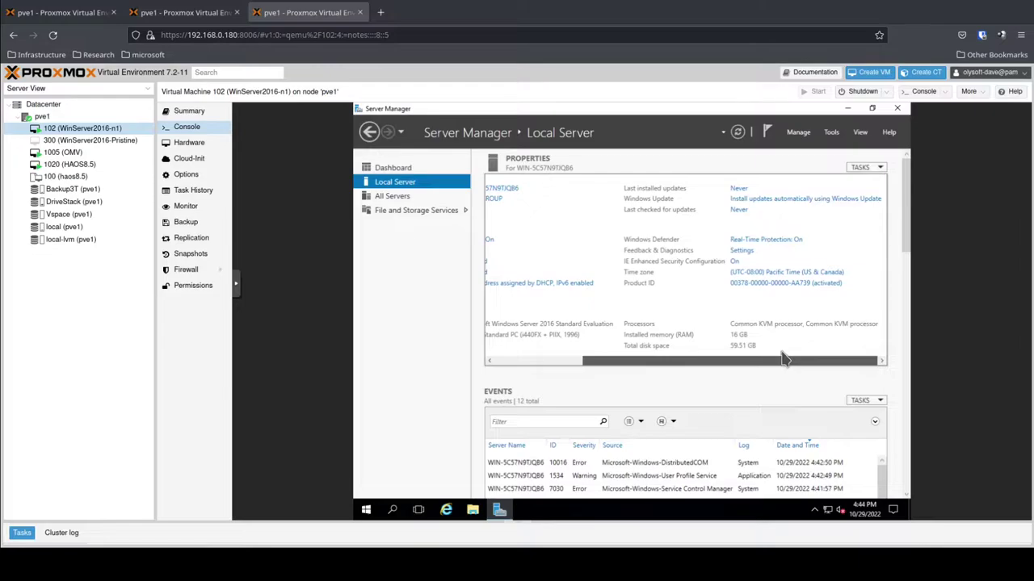
pyautogui.click(787, 199)
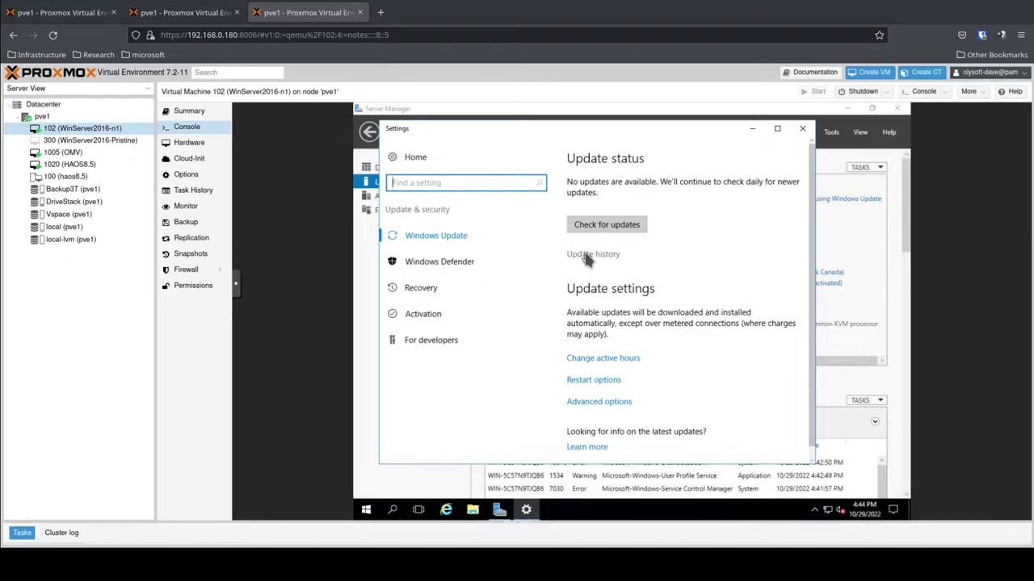
# Step: Run Check for updates in Windows Update and let it finish
pyautogui.click(606, 228)
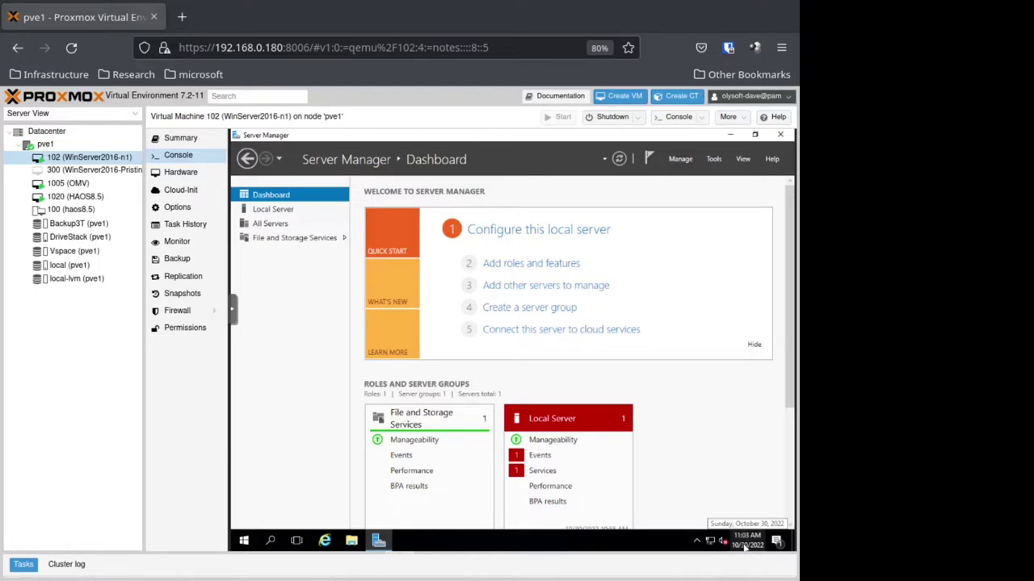
# Step: Recheck Windows Update from Local Server, confirming the device is up to date, then close Settings
pyautogui.click(273, 211)
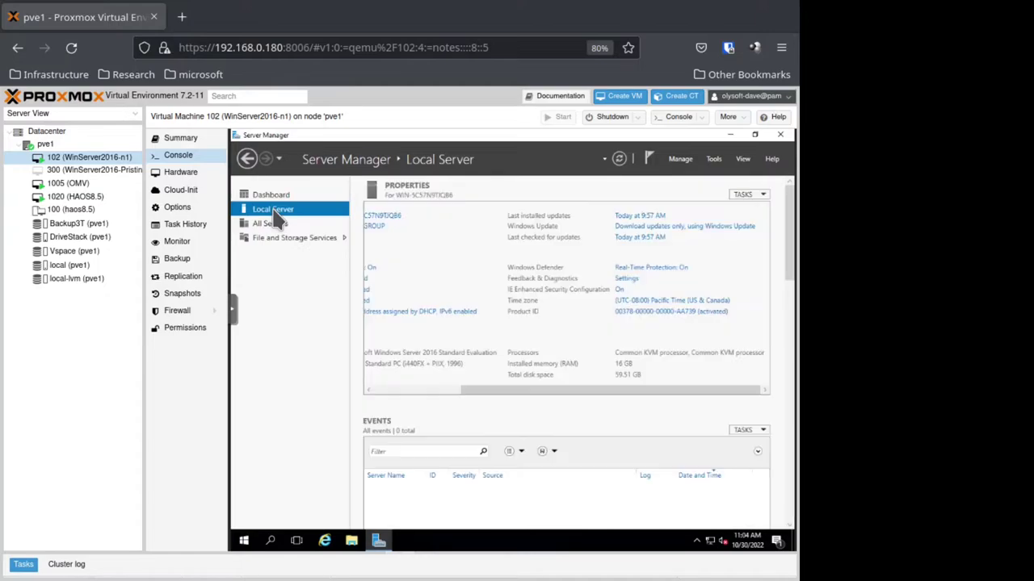
pyautogui.click(683, 228)
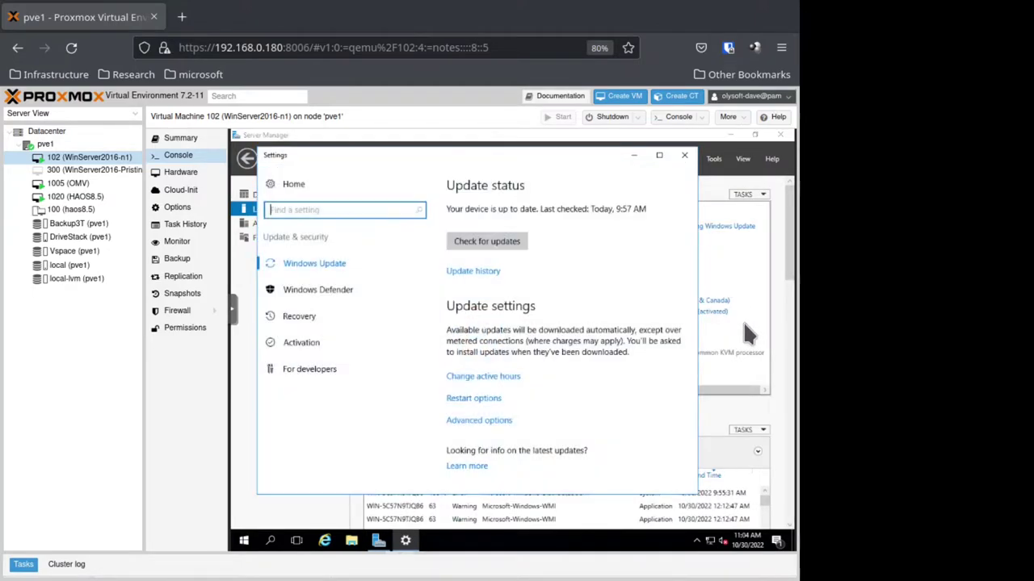
pyautogui.click(487, 241)
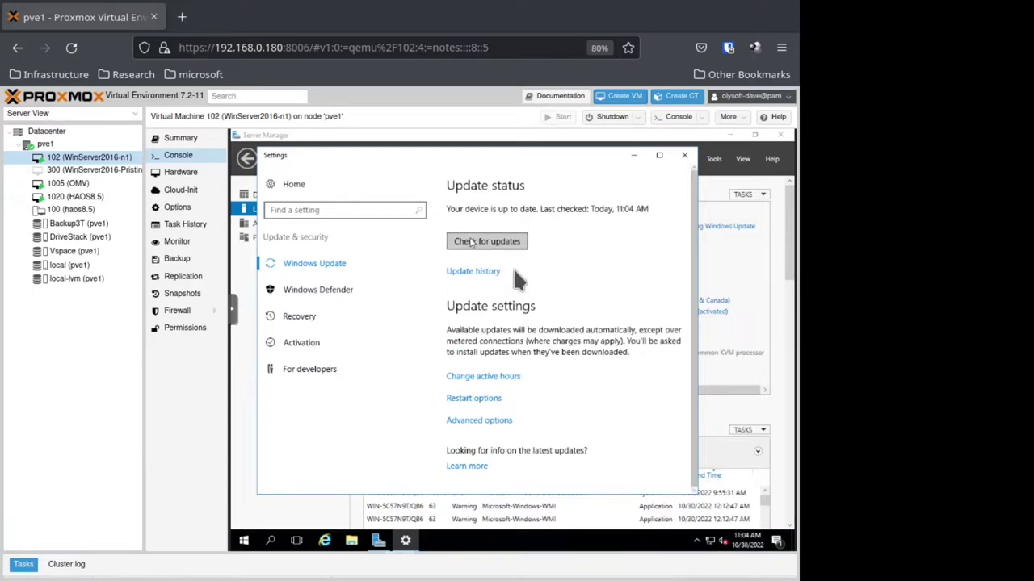
pyautogui.click(684, 155)
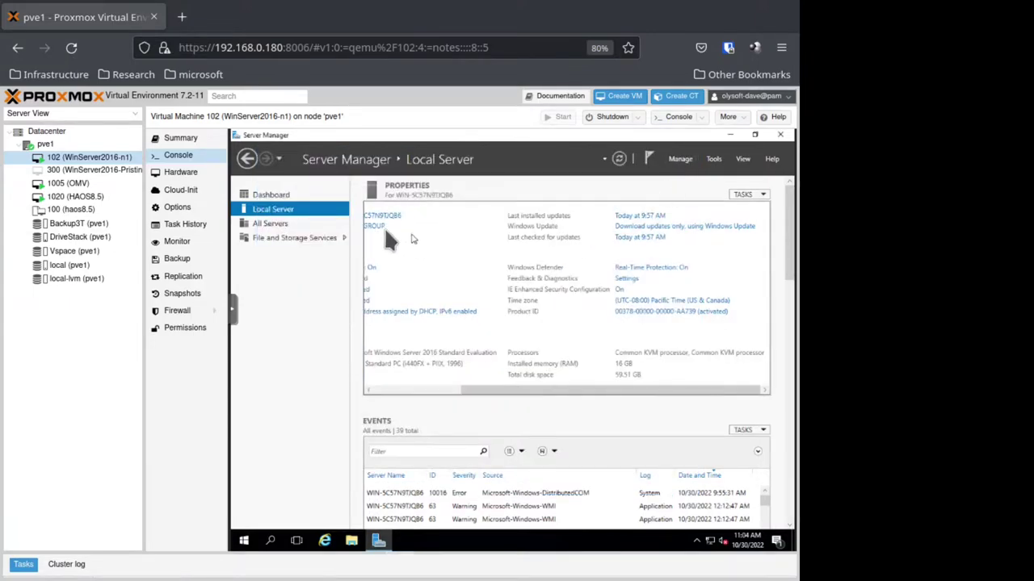
pyautogui.rightClick(89, 157)
# Step: Stop VM 102 and begin a clone of it with VM ID 301
pyautogui.click(109, 227)
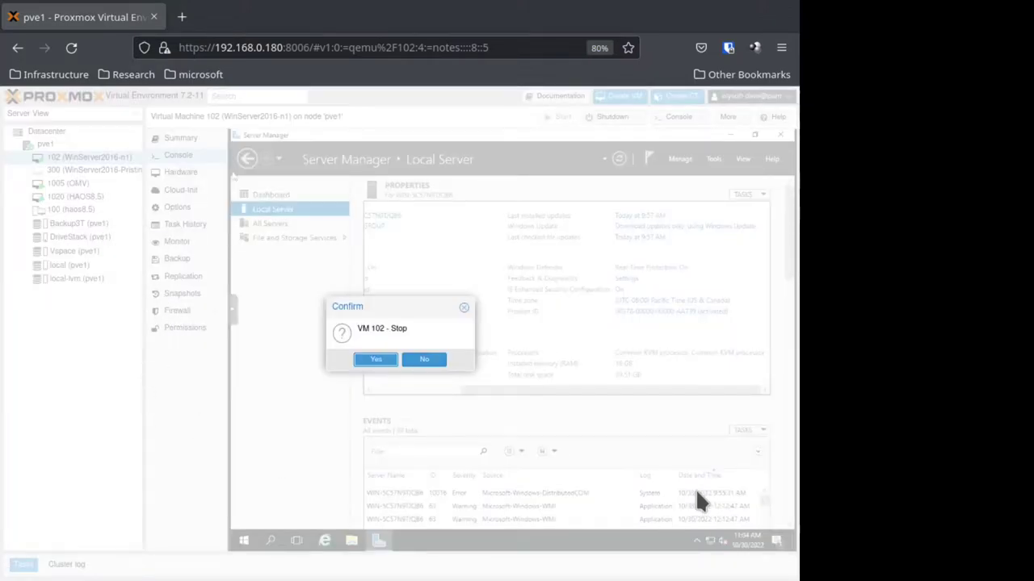
pyautogui.click(367, 361)
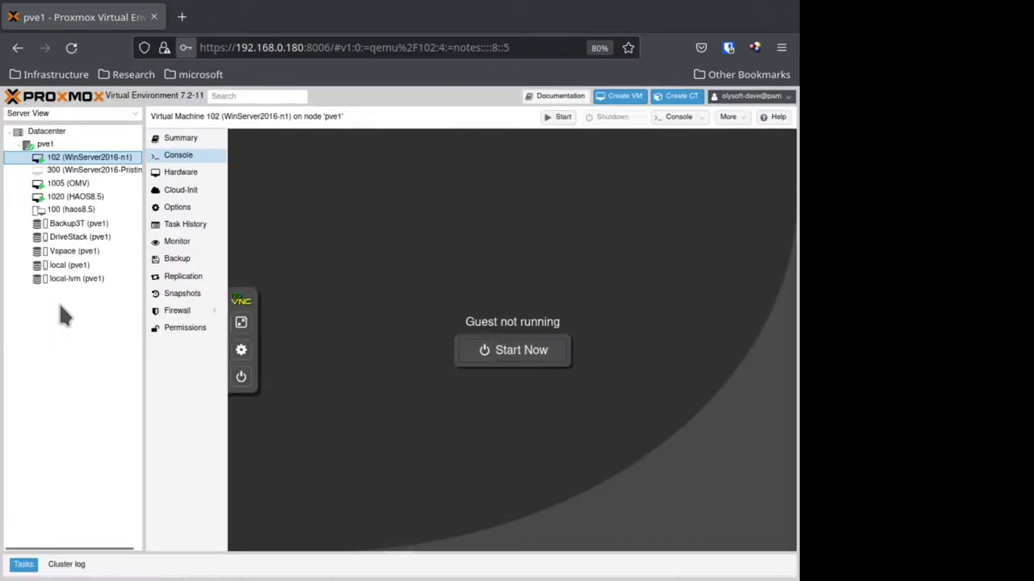
pyautogui.rightClick(81, 160)
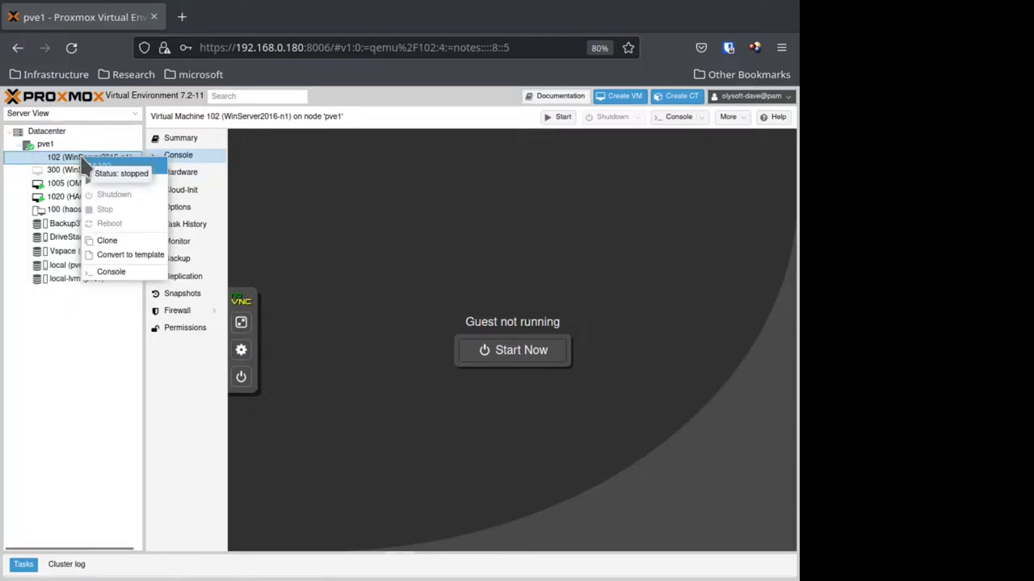
pyautogui.click(123, 241)
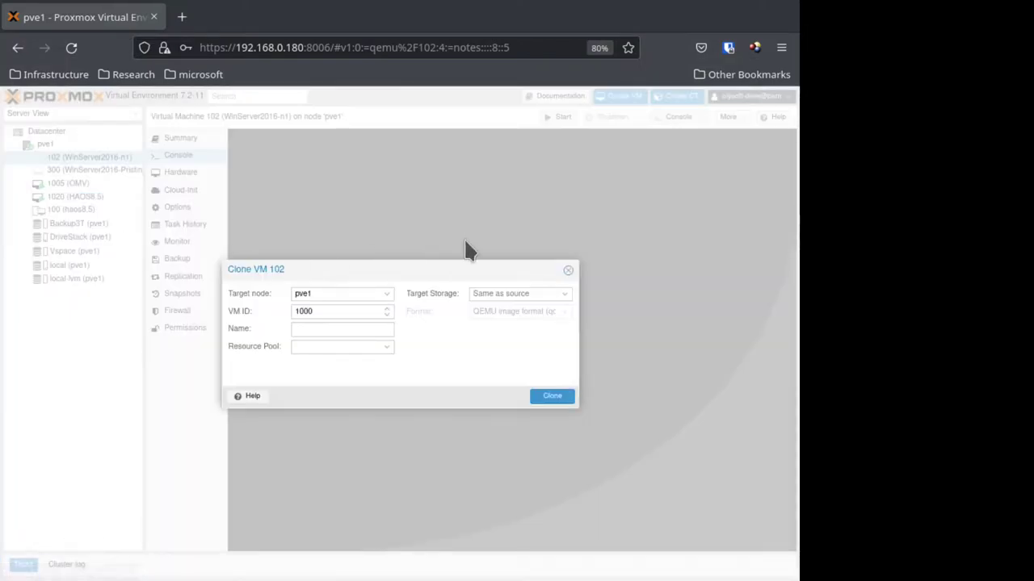
pyautogui.doubleClick(345, 313)
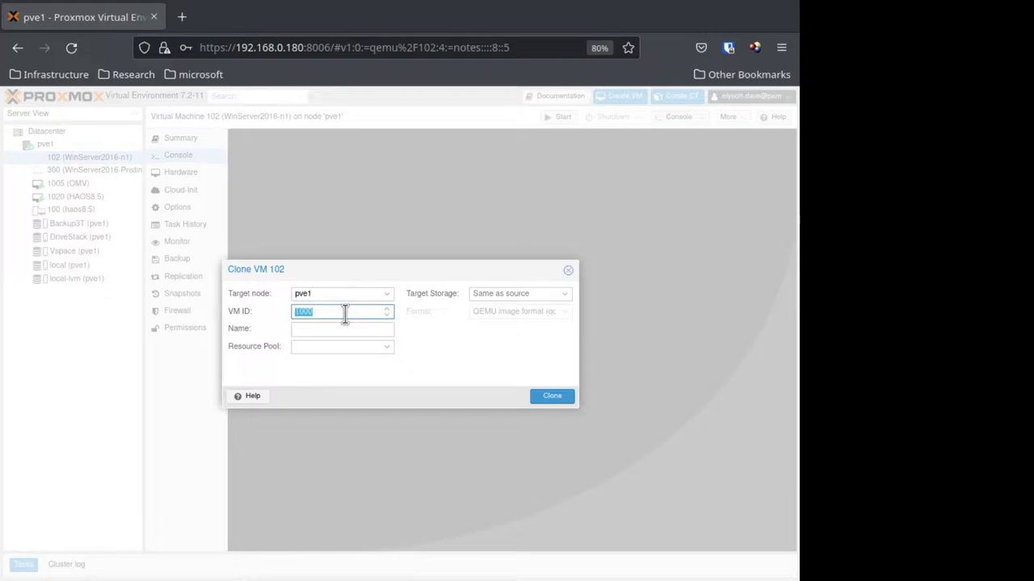
pyautogui.write('301')
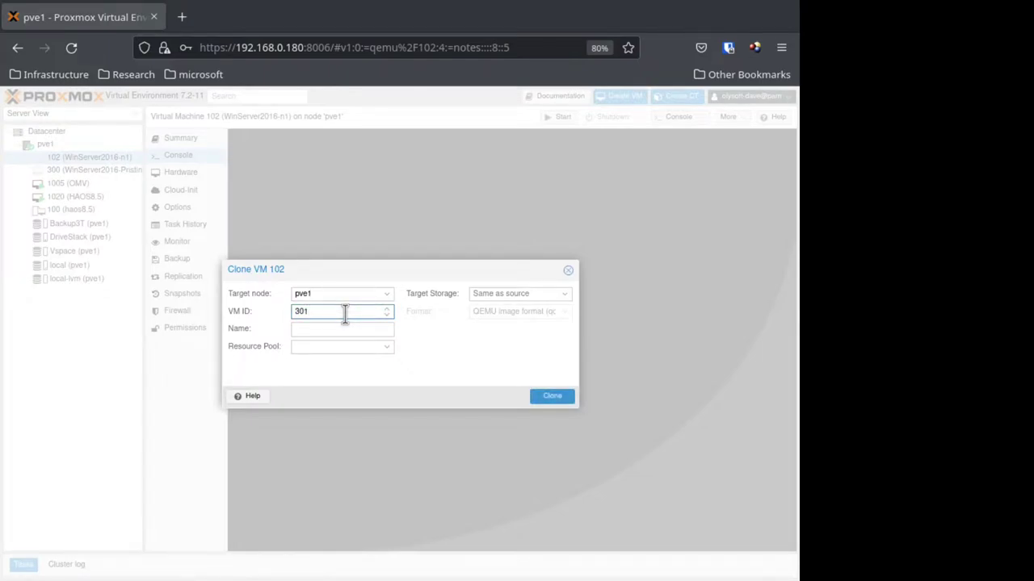
# Step: Name the clone WinServer2016-Updated, target Vspace storage, and create it
pyautogui.press('Tab')
pyautogui.write('WinServer')
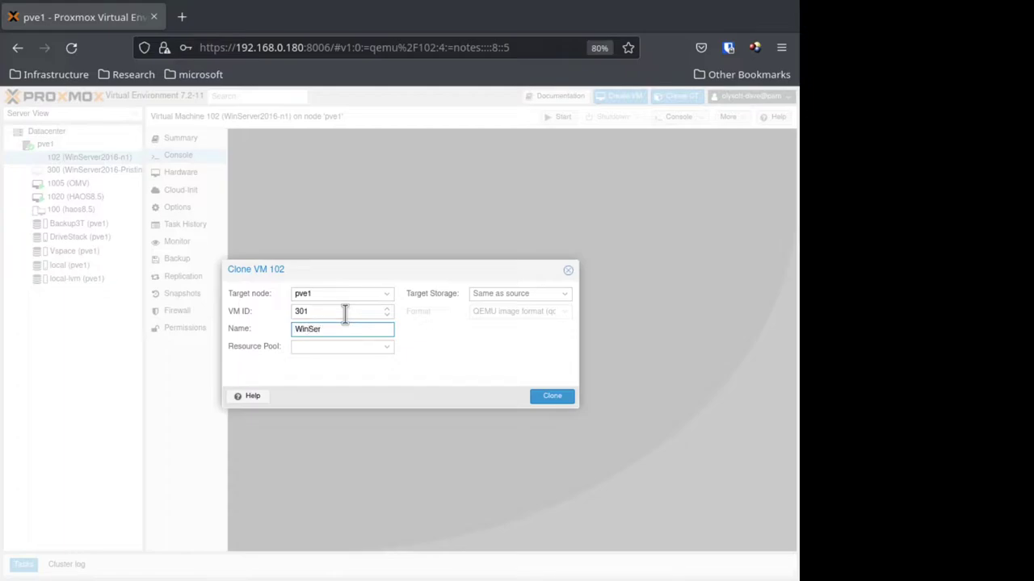
pyautogui.write('-Updated')
pyautogui.press('Left')
pyautogui.press('Left')
pyautogui.press('Left')
pyautogui.press('Left')
pyautogui.press('Left')
pyautogui.write('2016')
pyautogui.click(542, 293)
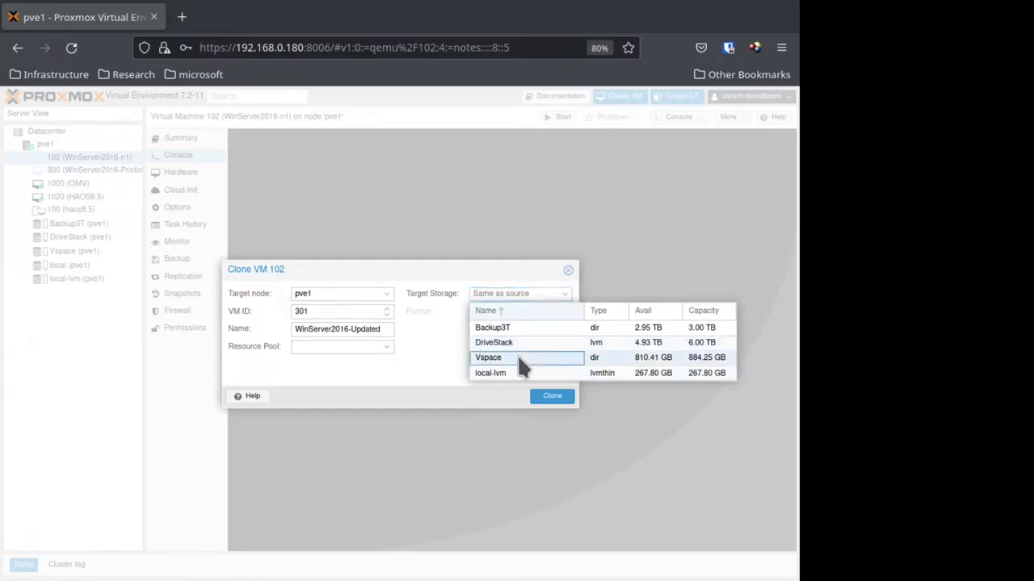
pyautogui.click(518, 361)
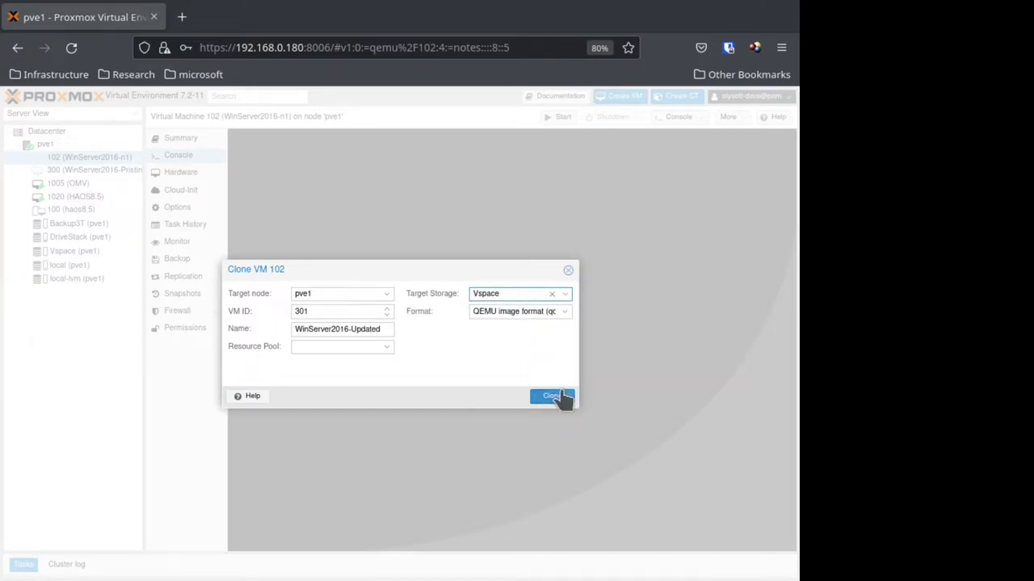
pyautogui.click(552, 397)
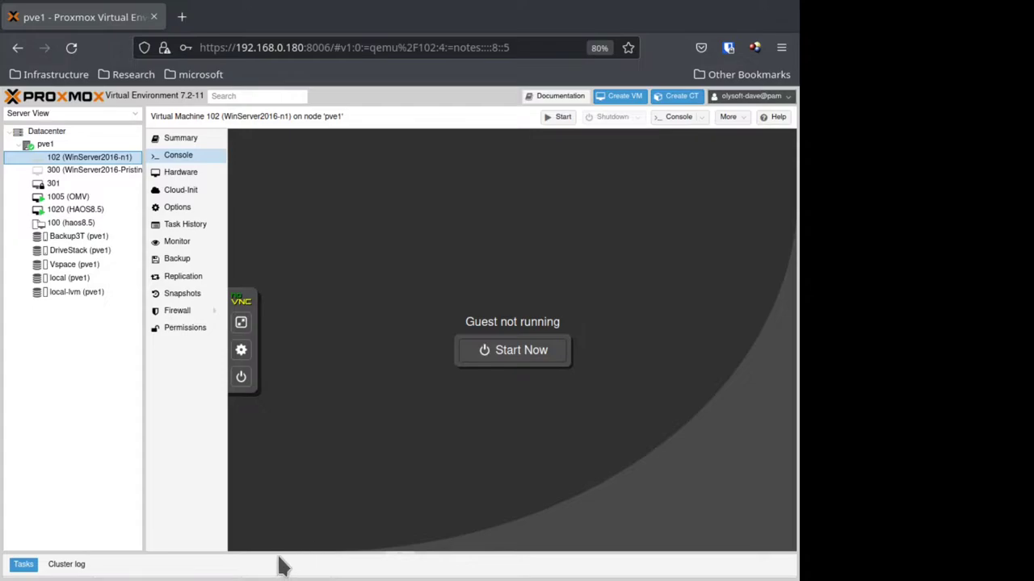
# Step: Check the clone task in the task log, then compare VM 301's hardware with VM 102's
pyautogui.moveTo(279, 551); pyautogui.dragTo(283, 513)
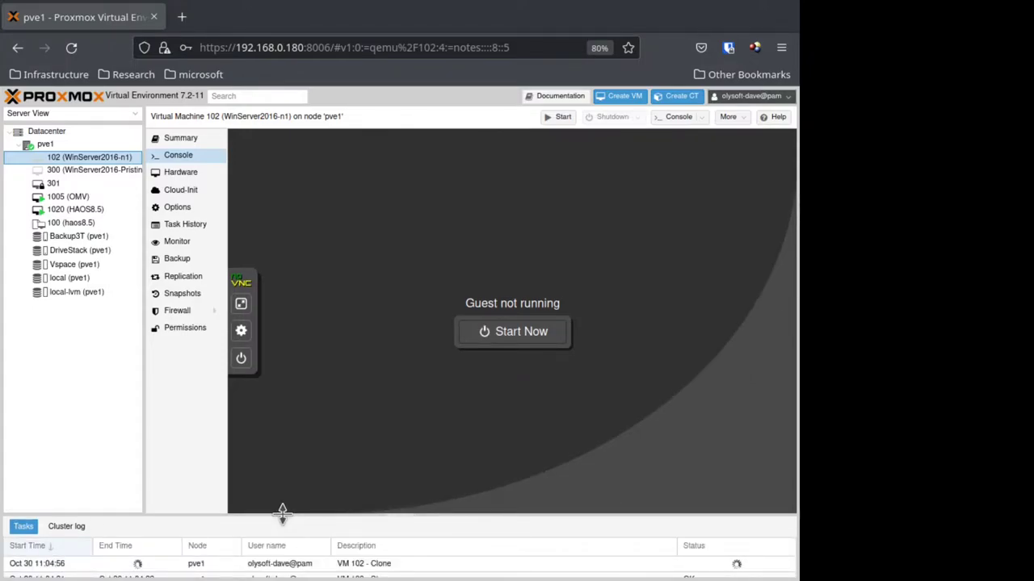
pyautogui.moveTo(283, 517); pyautogui.dragTo(283, 554)
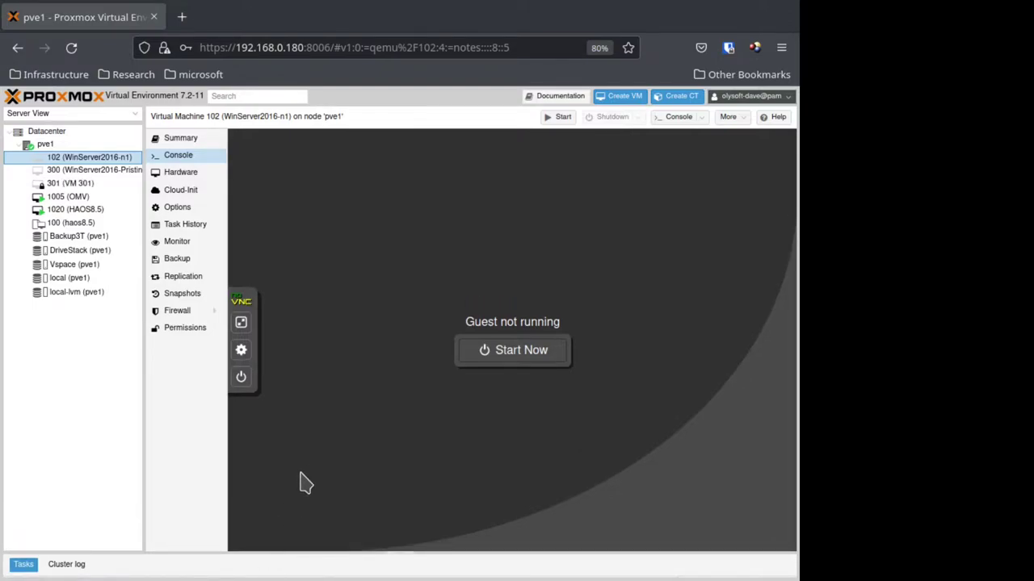
pyautogui.click(71, 183)
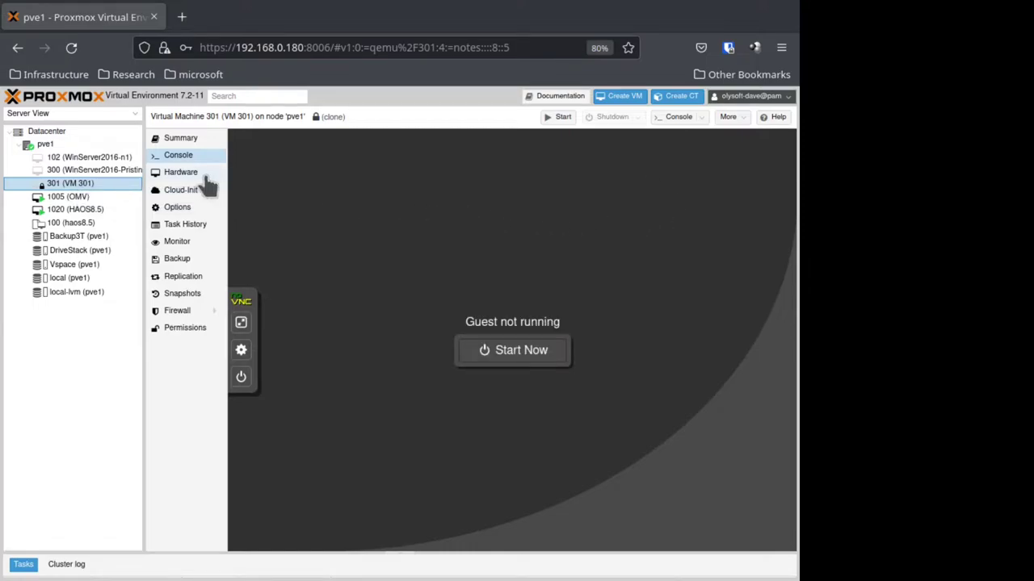
pyautogui.click(197, 172)
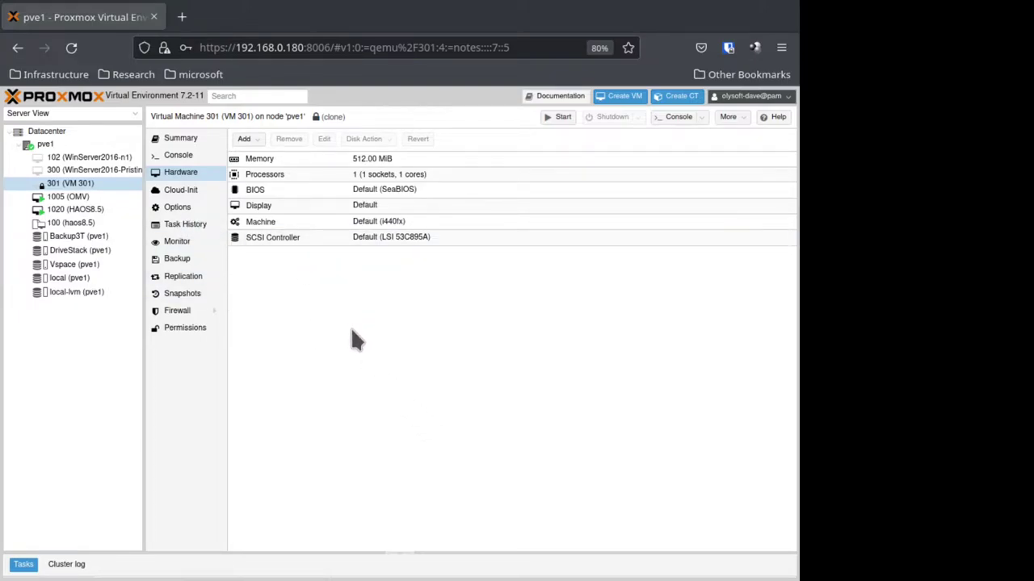
pyautogui.click(72, 158)
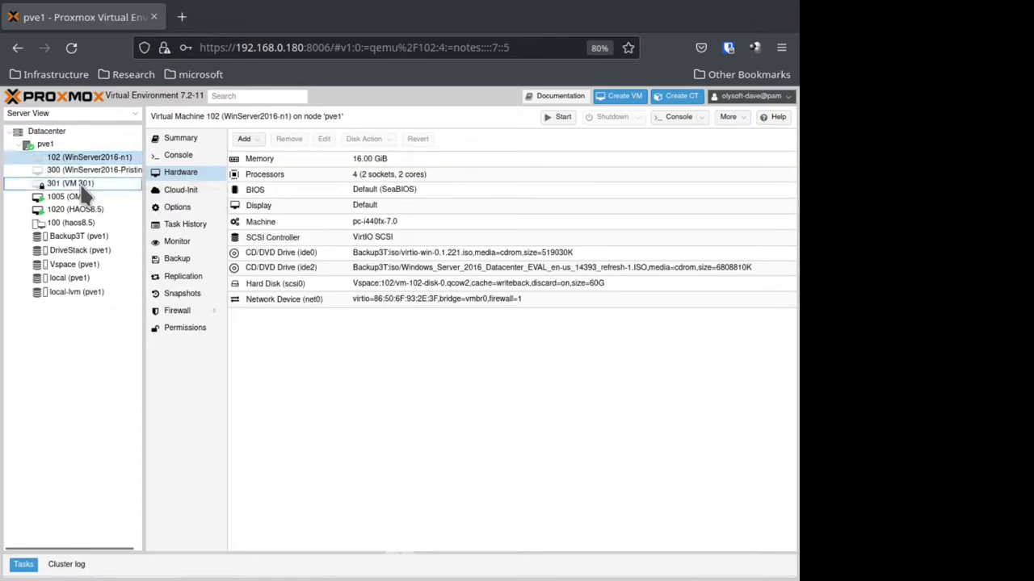
pyautogui.click(84, 184)
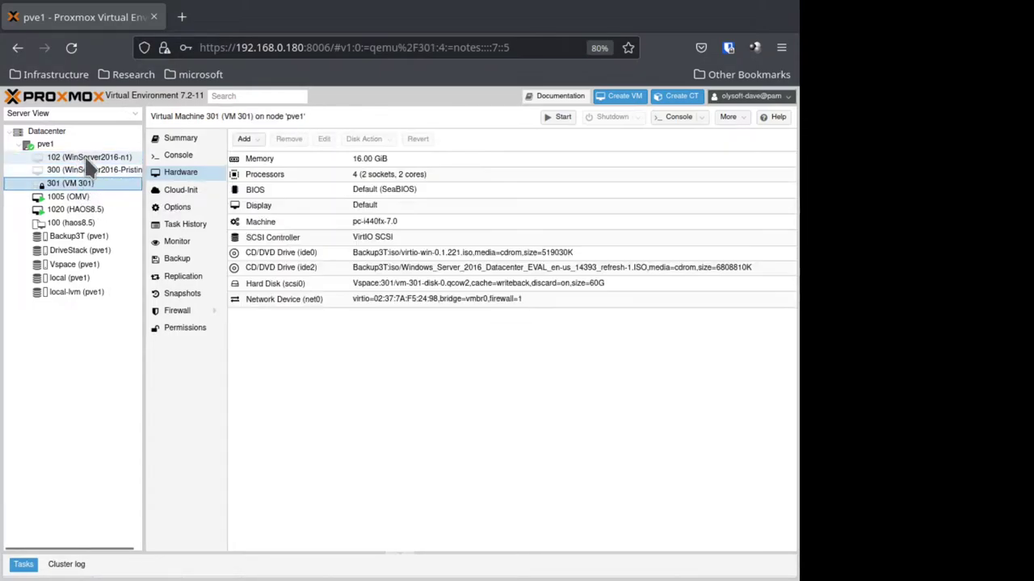
pyautogui.hotkey('alt', 'Left')
pyautogui.click(96, 183)
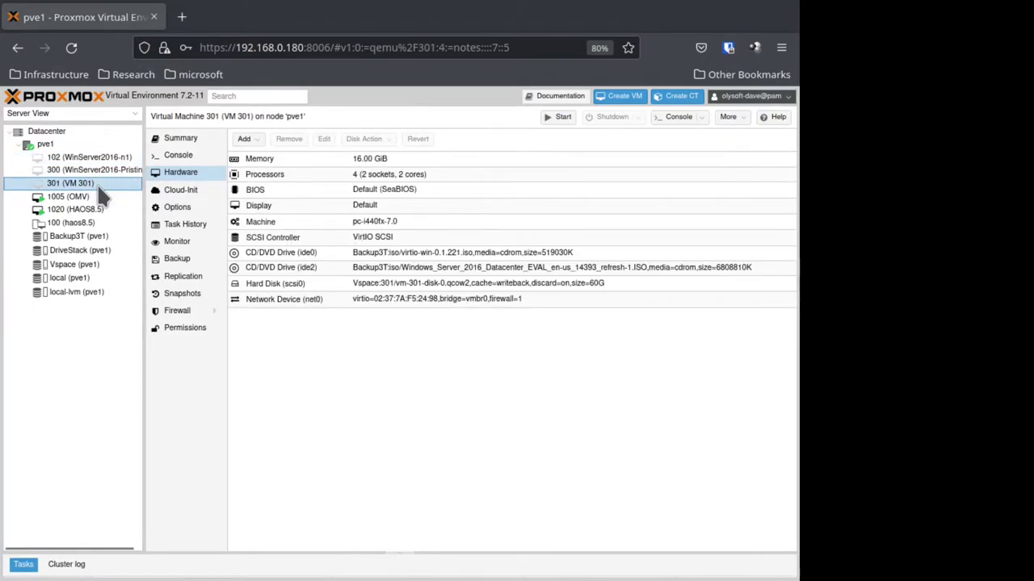
pyautogui.click(94, 161)
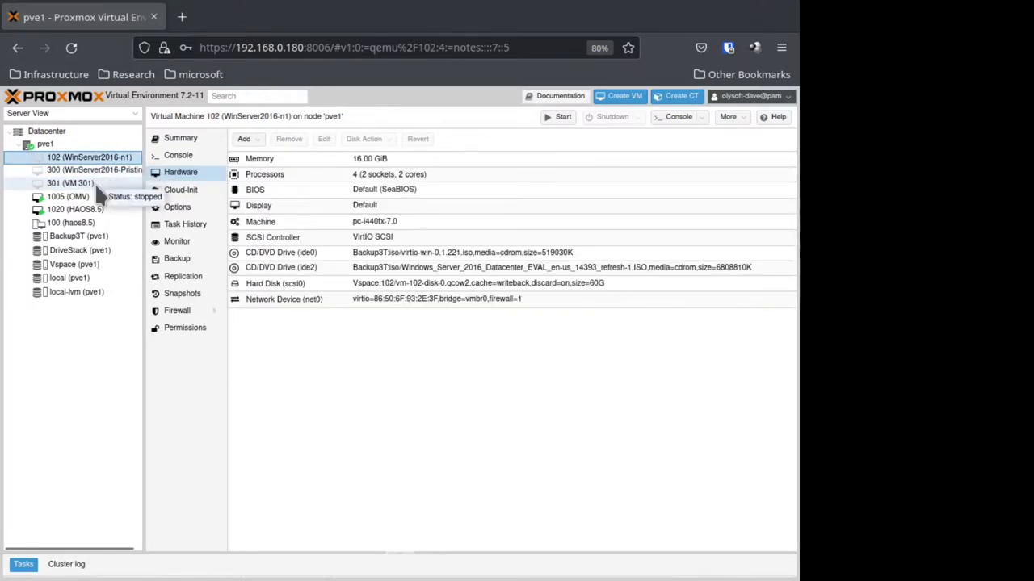
# Step: Remove VM 102's ide0 and ide2 CD/DVD drives
pyautogui.click(397, 269)
pyautogui.click(394, 256)
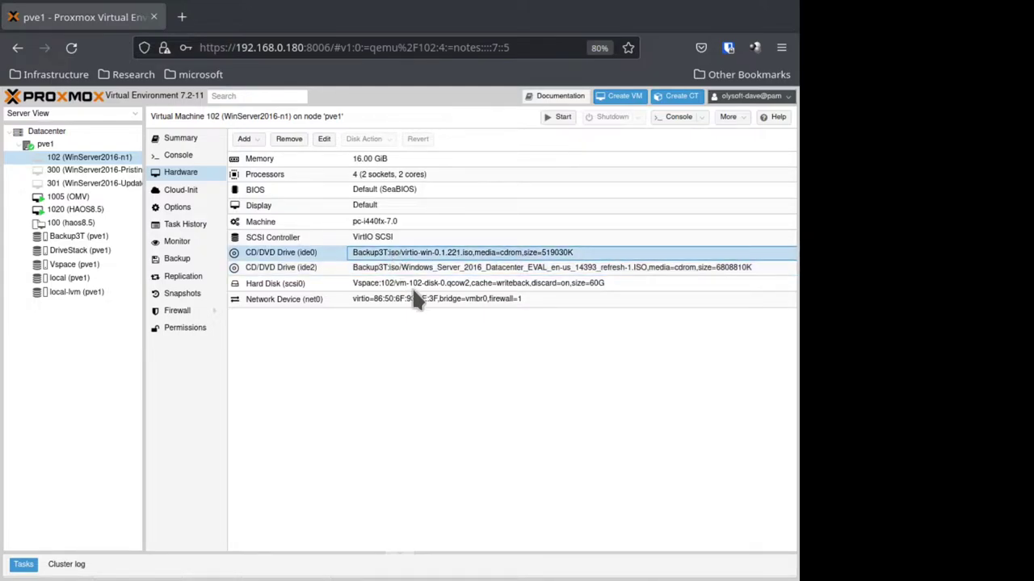
pyautogui.click(289, 139)
pyautogui.click(369, 359)
pyautogui.click(375, 253)
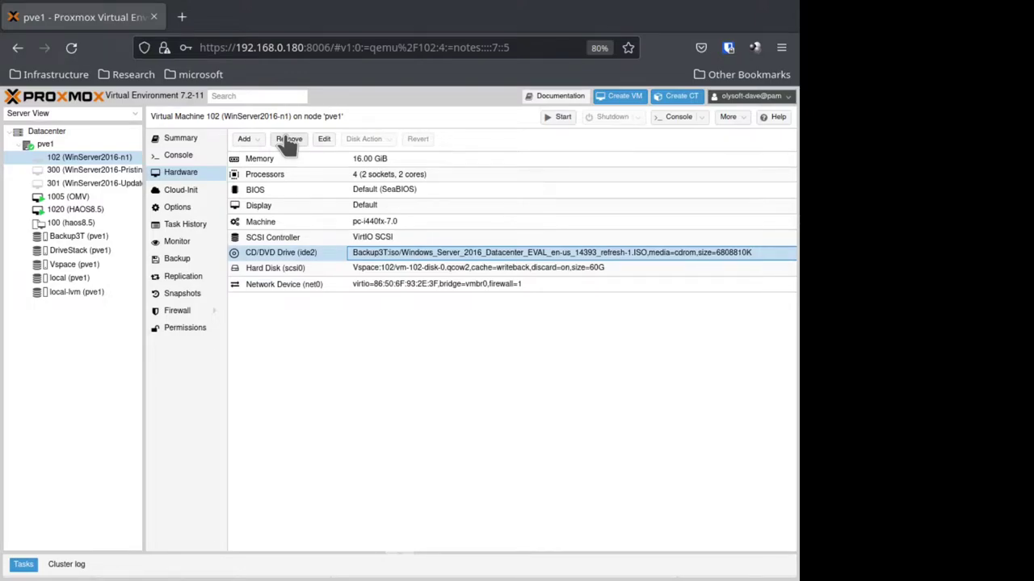
pyautogui.click(289, 139)
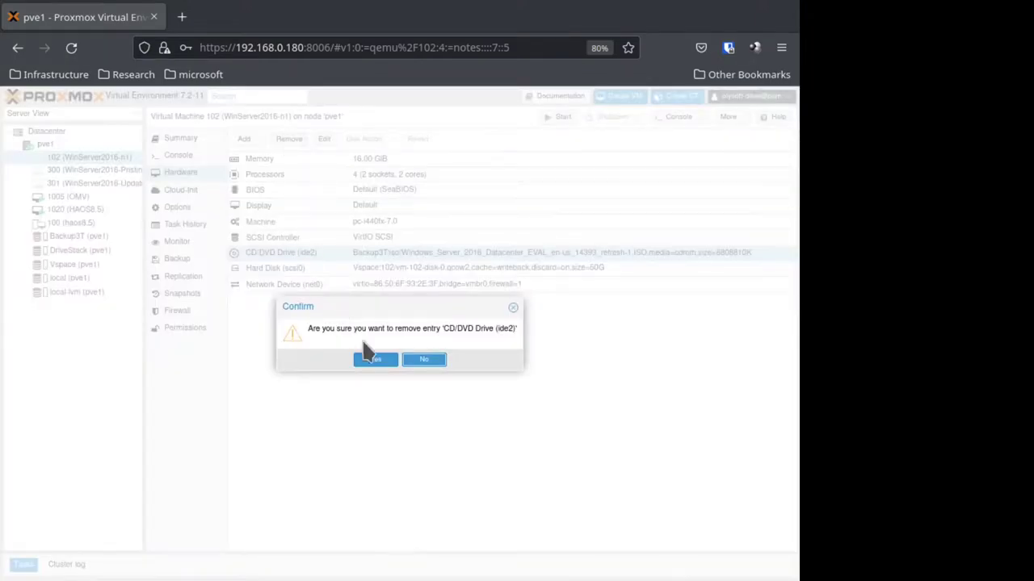
pyautogui.click(369, 359)
# Step: Remove VM 300's ide0 and ide2 CD/DVD drives
pyautogui.click(81, 171)
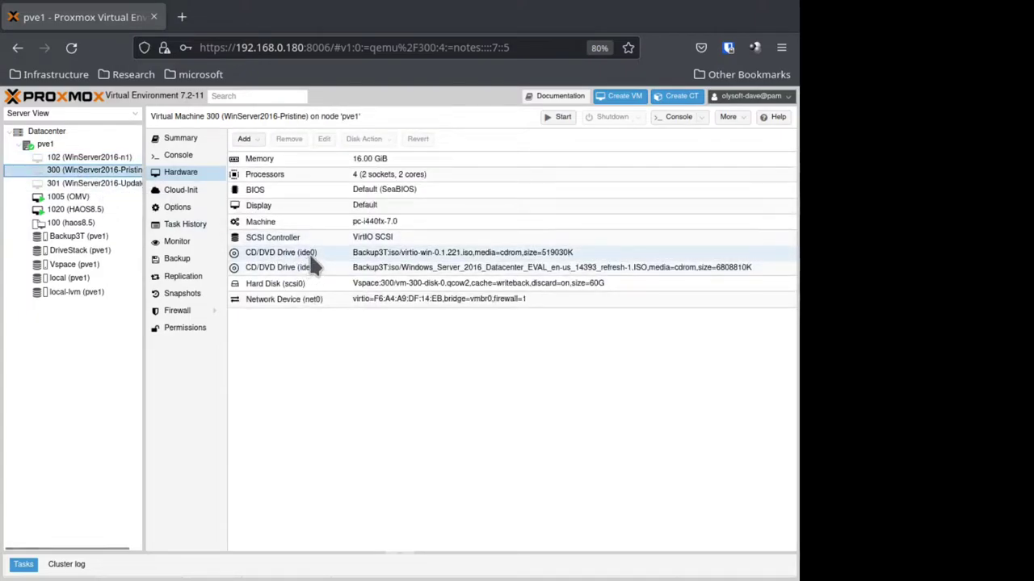
pyautogui.click(80, 184)
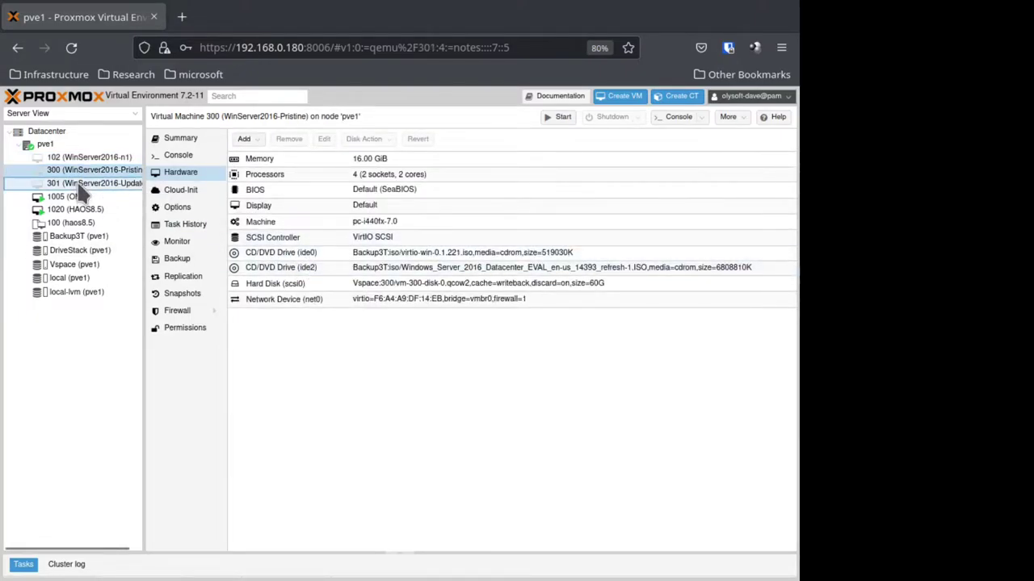
pyautogui.click(48, 170)
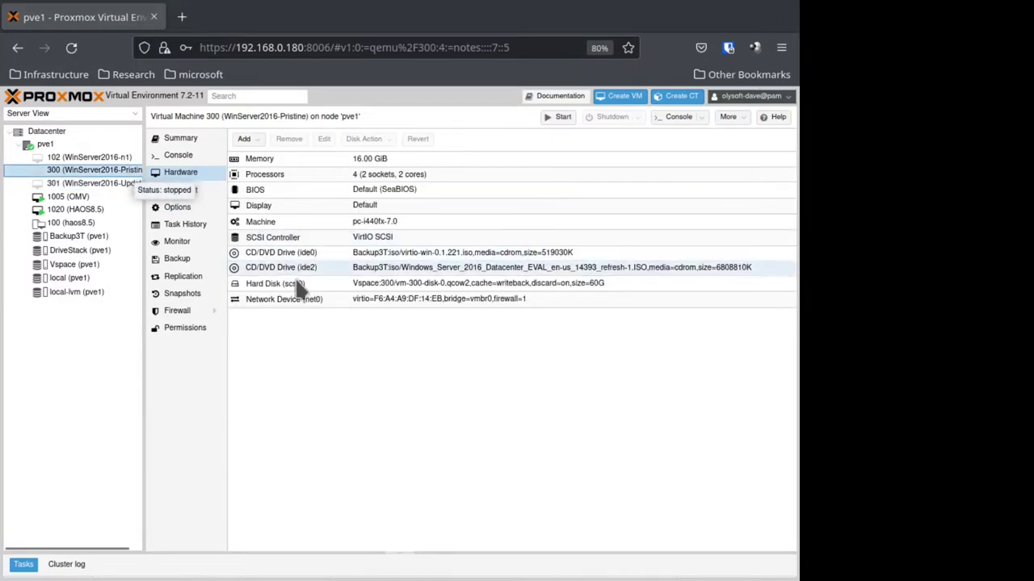
pyautogui.click(341, 253)
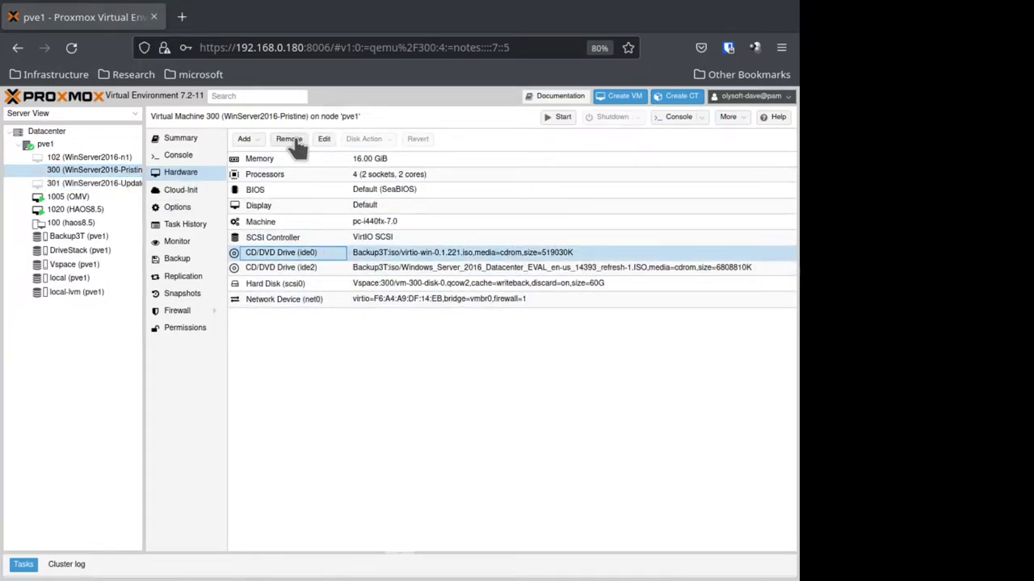
pyautogui.click(289, 139)
pyautogui.click(371, 361)
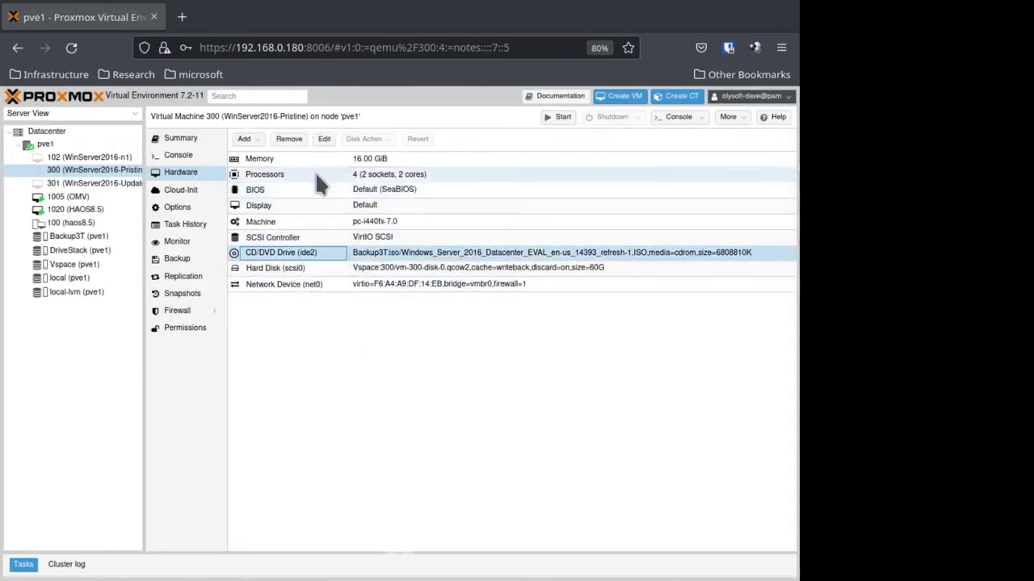
pyautogui.click(289, 139)
pyautogui.click(370, 360)
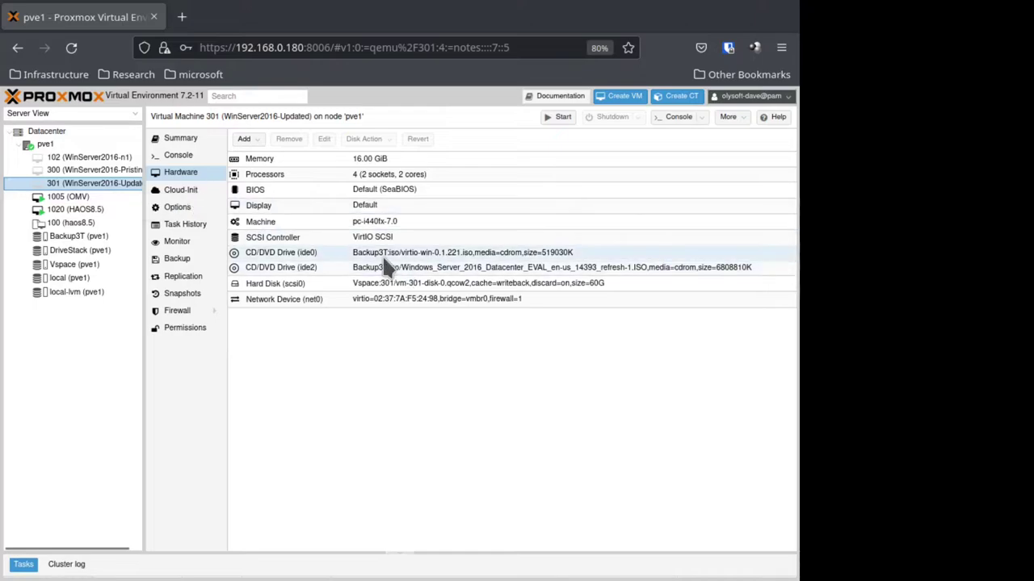
# Step: Remove VM 301's ide0 and ide2 CD/DVD drives
pyautogui.click(307, 252)
pyautogui.click(289, 139)
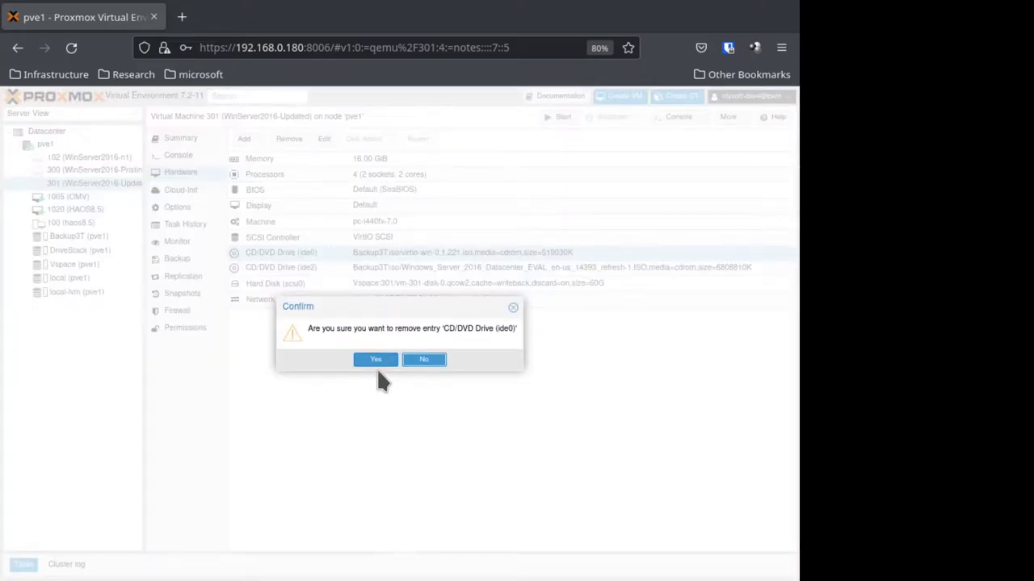
pyautogui.click(376, 360)
pyautogui.click(367, 255)
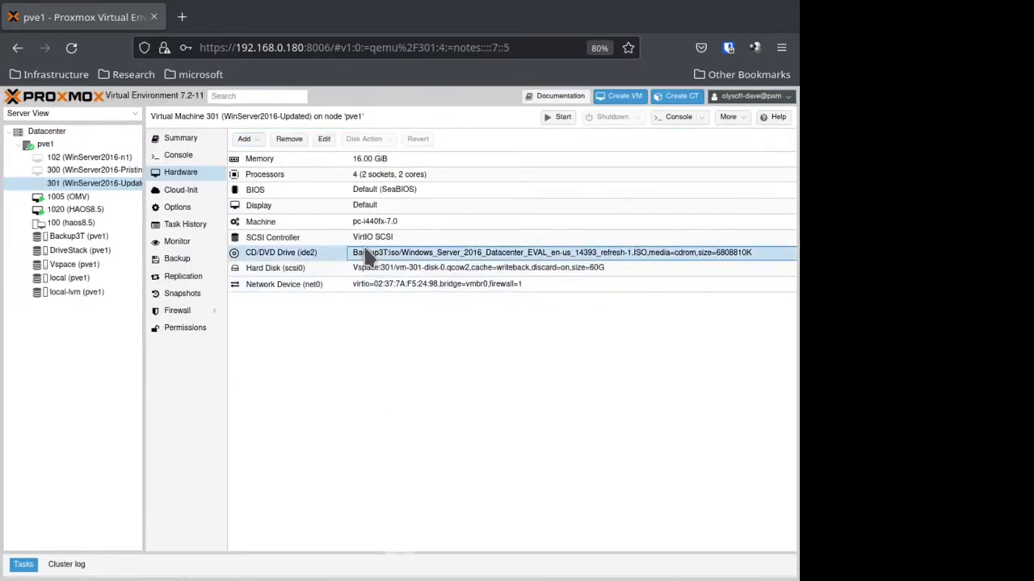
pyautogui.click(288, 139)
pyautogui.click(376, 359)
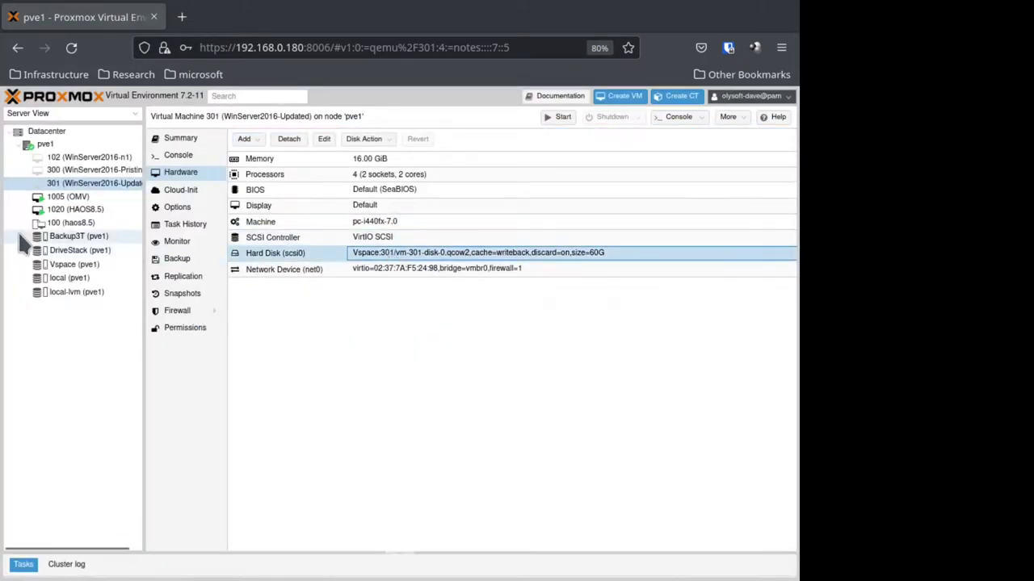
# Step: Verify VMs 300, 301 and 102 no longer list any CD/DVD drives
pyautogui.click(73, 170)
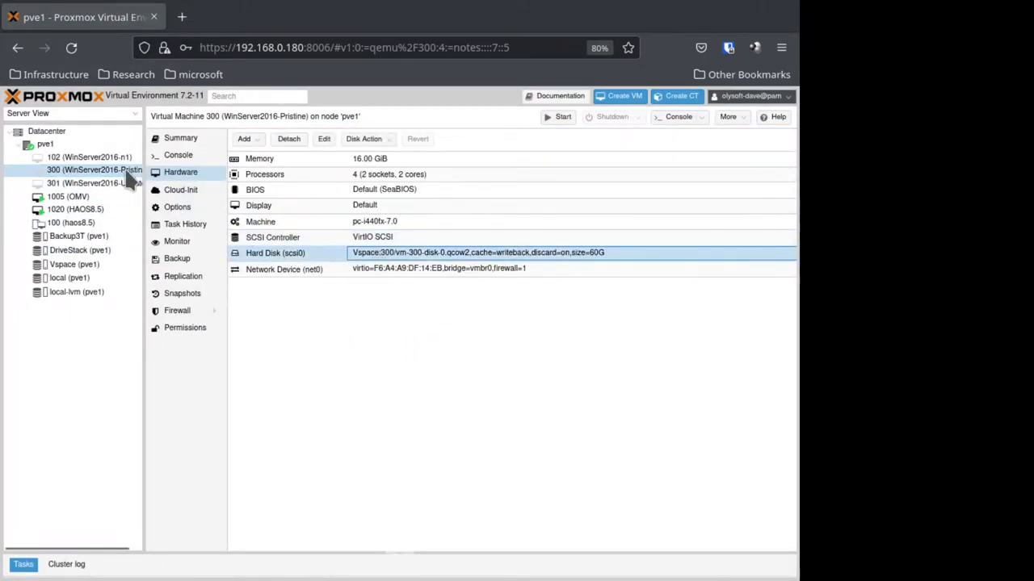
pyautogui.click(91, 157)
pyautogui.click(80, 169)
pyautogui.click(81, 183)
pyautogui.click(89, 157)
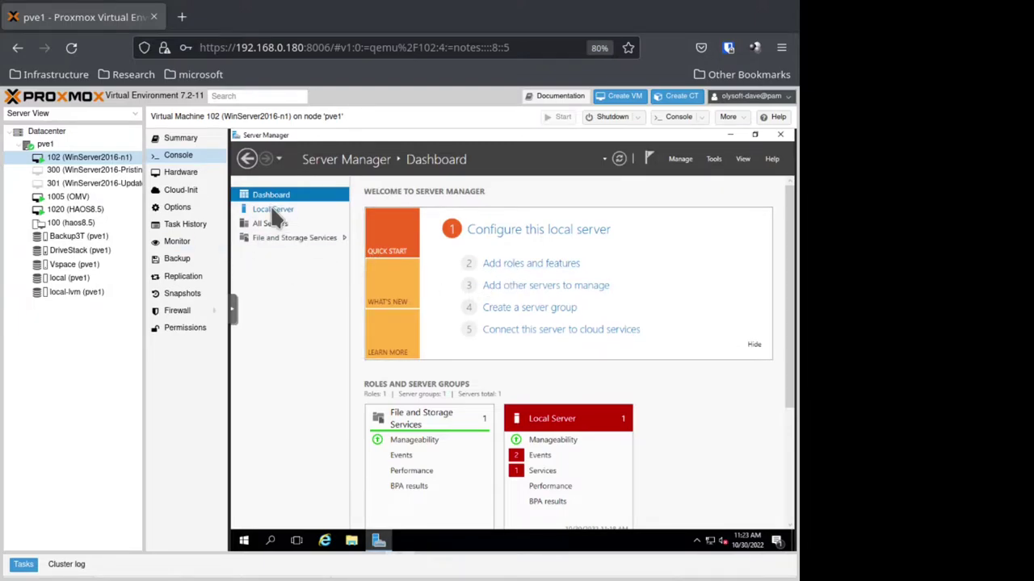
# Step: Enter WinServer2016-n1 as the new computer name in the Computer Name Changes dialog
pyautogui.click(271, 211)
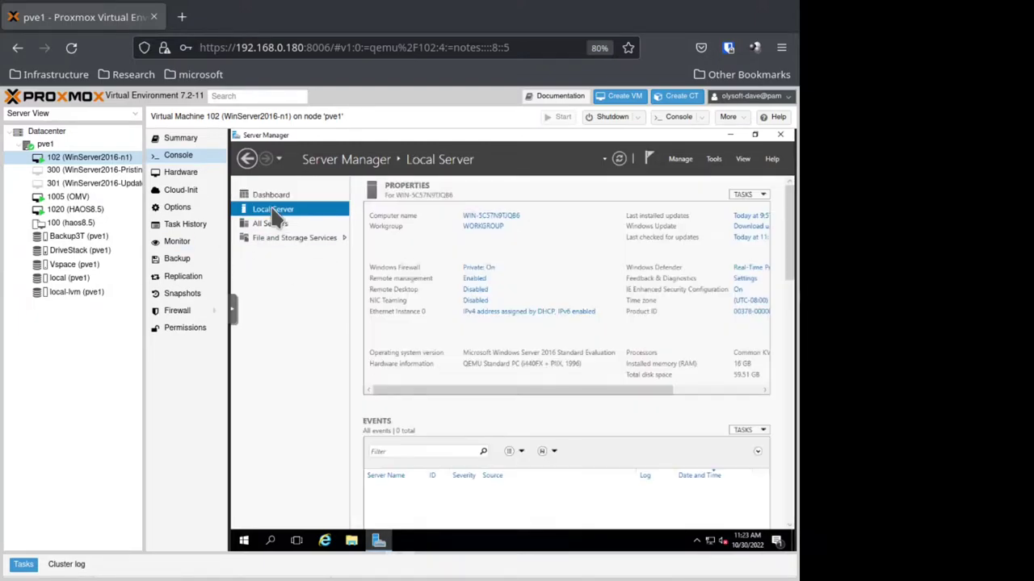
pyautogui.click(504, 215)
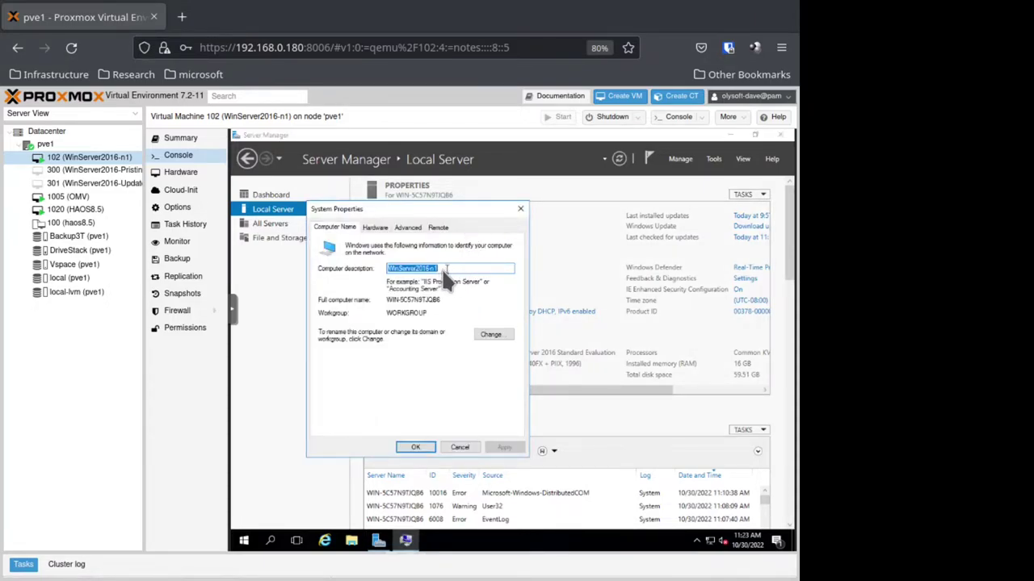
pyautogui.click(494, 337)
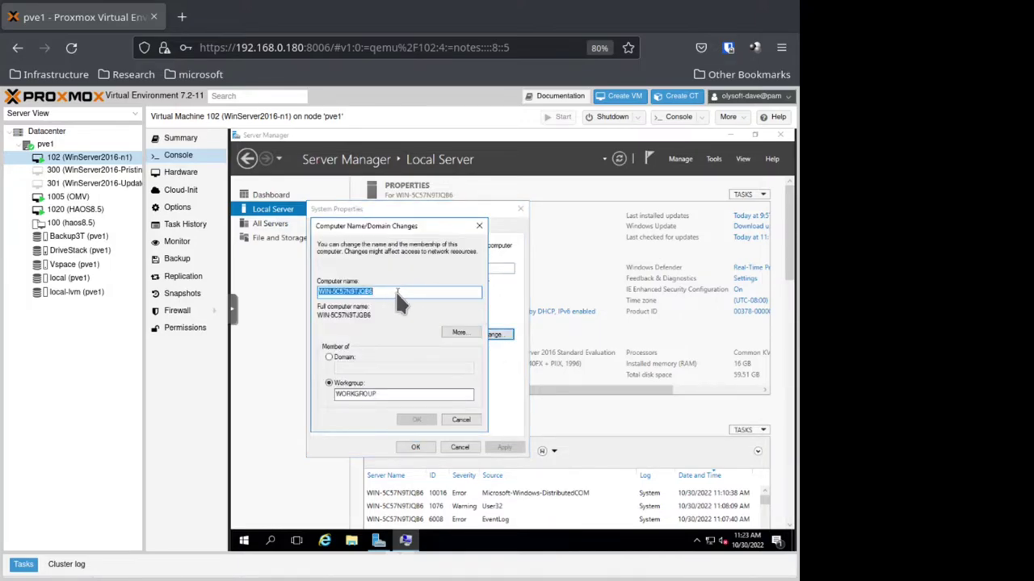
pyautogui.click(393, 290)
pyautogui.press('BackSpace')
pyautogui.press('BackSpace')
pyautogui.press('BackSpace')
pyautogui.press('BackSpace')
pyautogui.press('BackSpace')
pyautogui.press('BackSpace')
pyautogui.press('BackSpace')
pyautogui.press('BackSpace')
pyautogui.press('BackSpace')
pyautogui.press('BackSpace')
pyautogui.press('BackSpace')
pyautogui.press('BackSpace')
pyautogui.press('BackSpace')
pyautogui.press('BackSpace')
pyautogui.press('BackSpace')
pyautogui.write('Win')
pyautogui.press('BackSpace')
pyautogui.press('BackSpace')
pyautogui.press('BackSpace')
pyautogui.write('WinServer2016-n1')
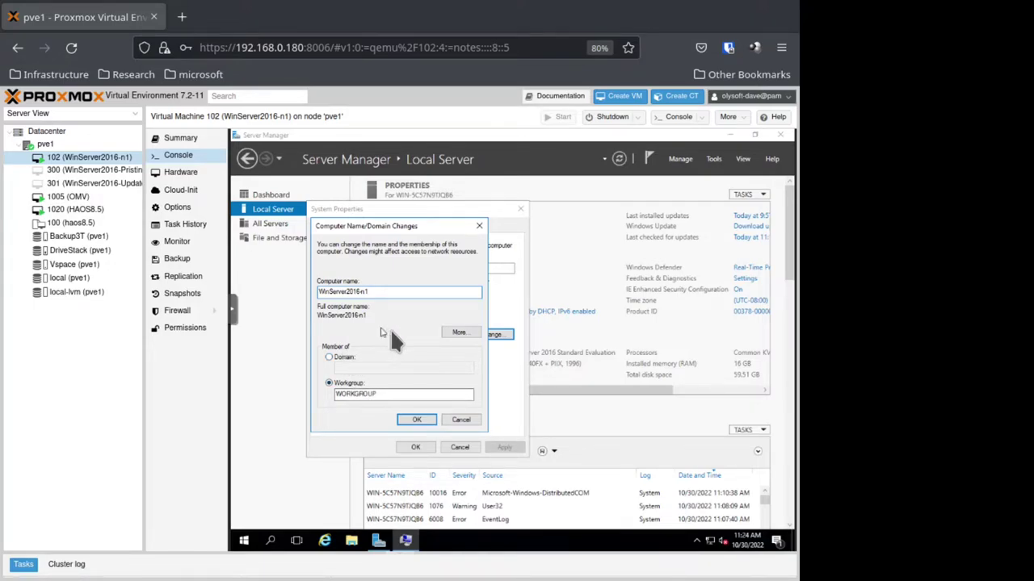
# Step: Apply the rename, dismissing the NetBIOS length warning and acknowledging the required restart
pyautogui.click(416, 420)
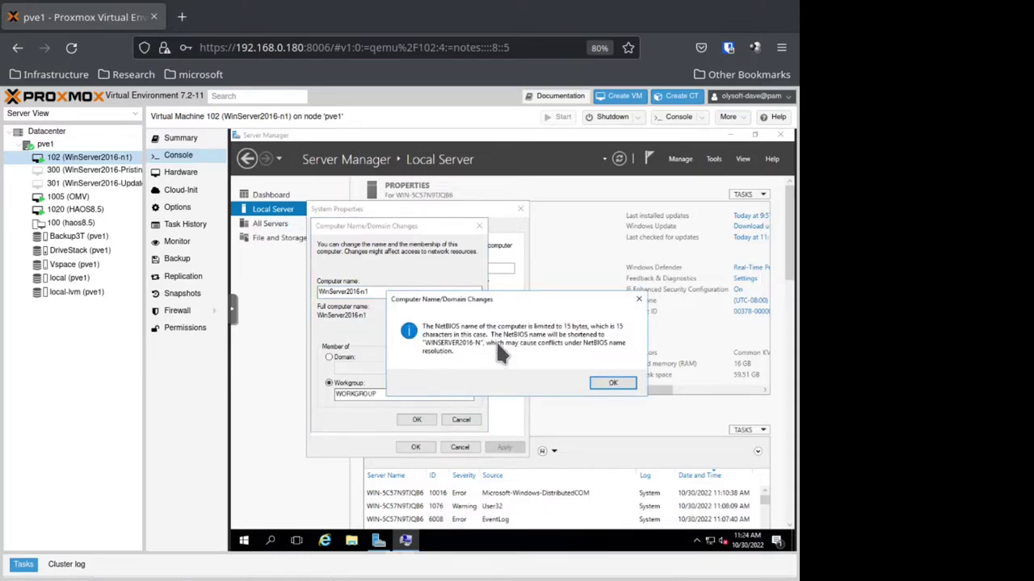
pyautogui.click(613, 383)
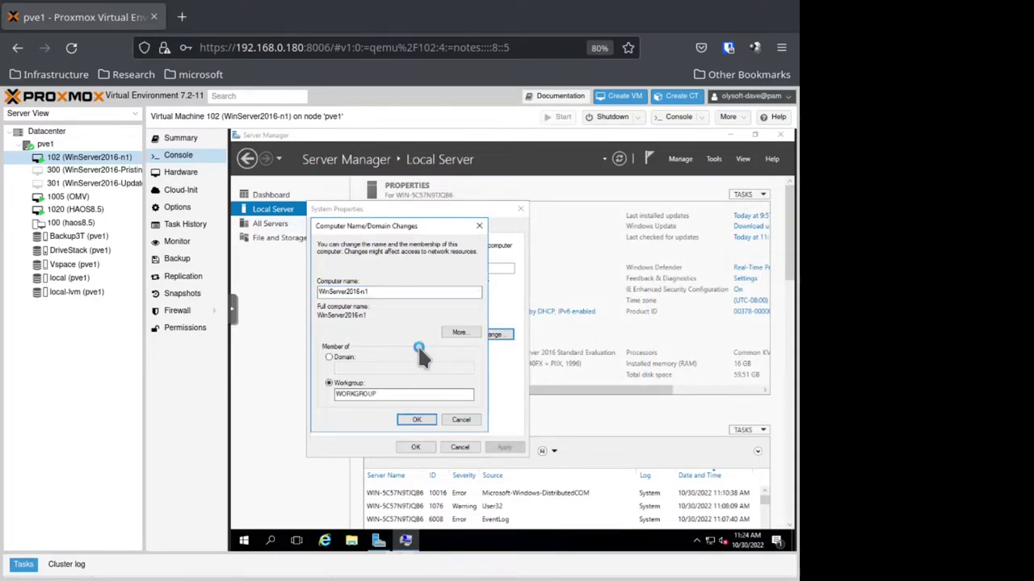
pyautogui.click(420, 420)
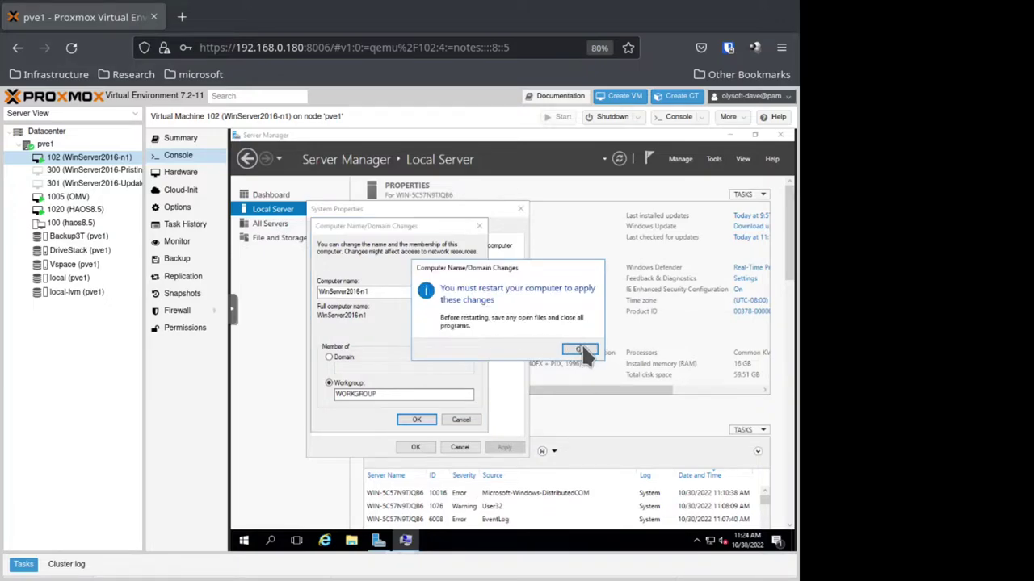
pyautogui.click(581, 349)
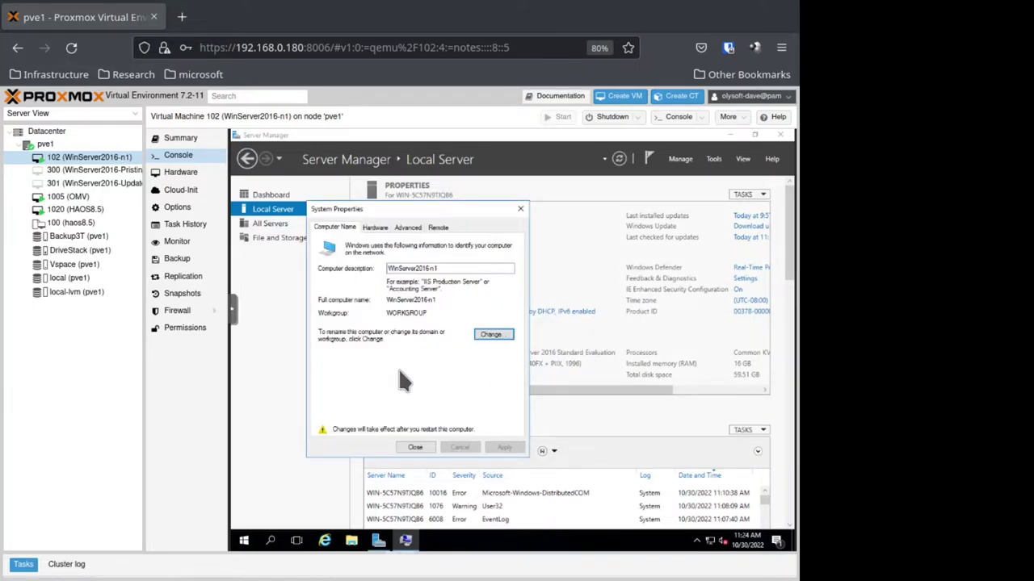
# Step: Look through the System Properties Hardware and Advanced tabs and the Device Manager list
pyautogui.click(376, 228)
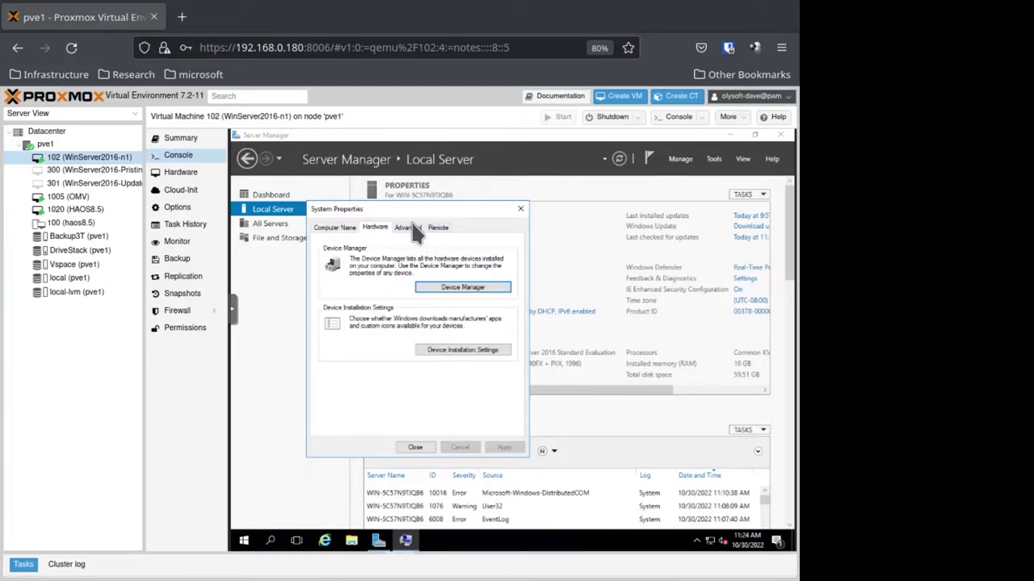
pyautogui.click(410, 227)
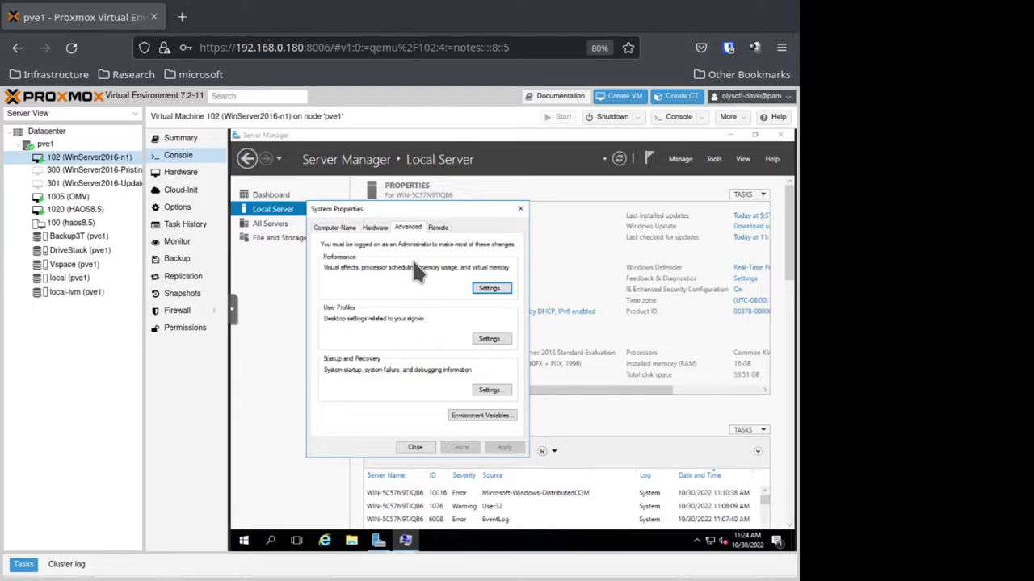
pyautogui.click(376, 229)
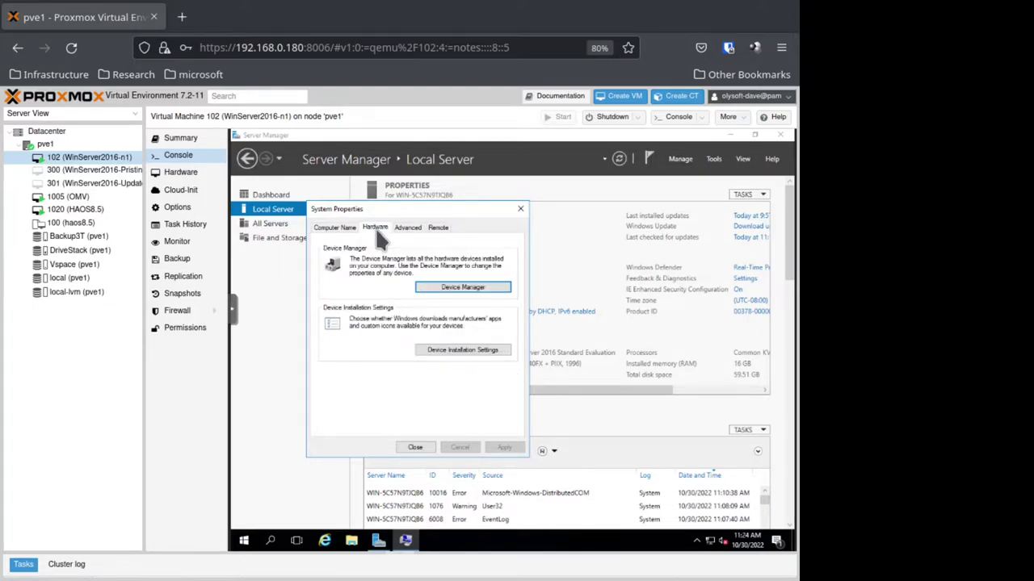
pyautogui.click(438, 288)
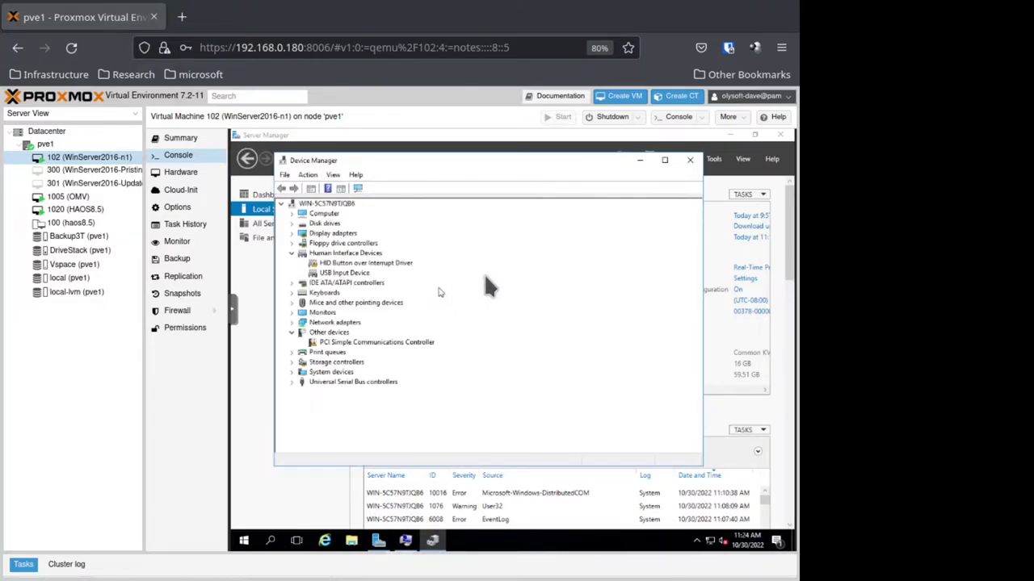
pyautogui.click(690, 160)
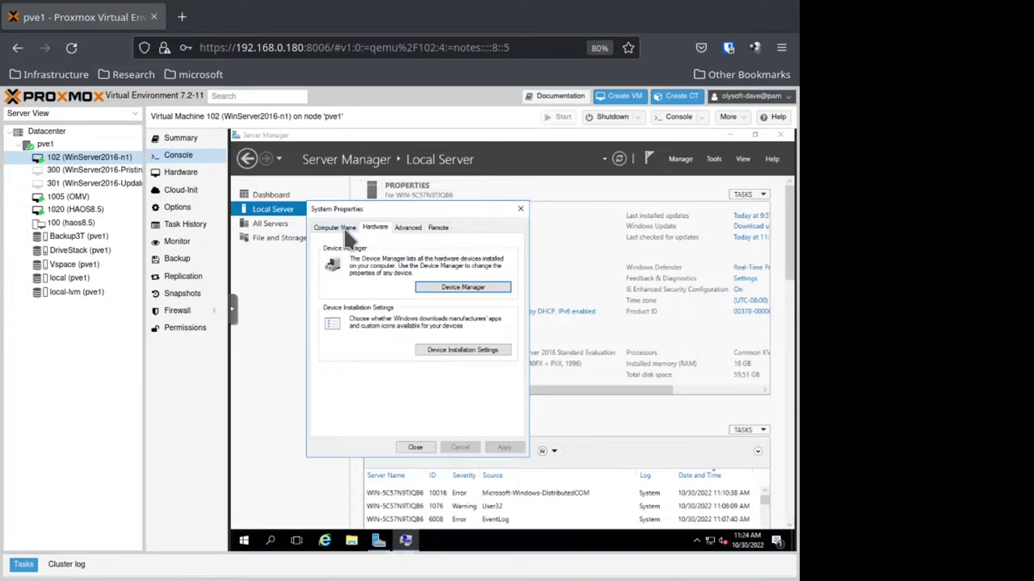
# Step: Review the Computer Name change dialog and its DNS suffix and NetBIOS settings without changing anything
pyautogui.click(345, 230)
pyautogui.click(493, 336)
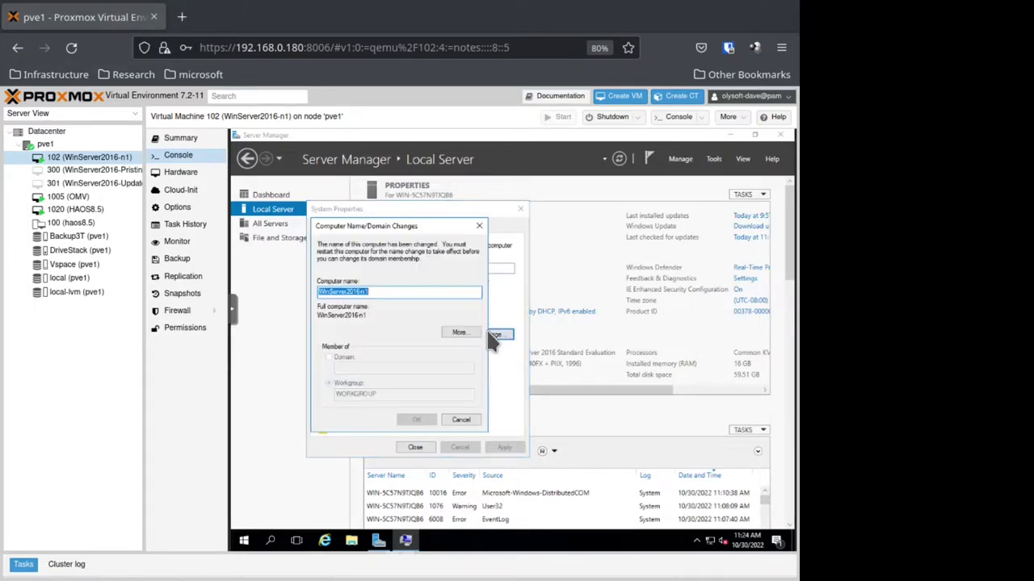
pyautogui.click(458, 332)
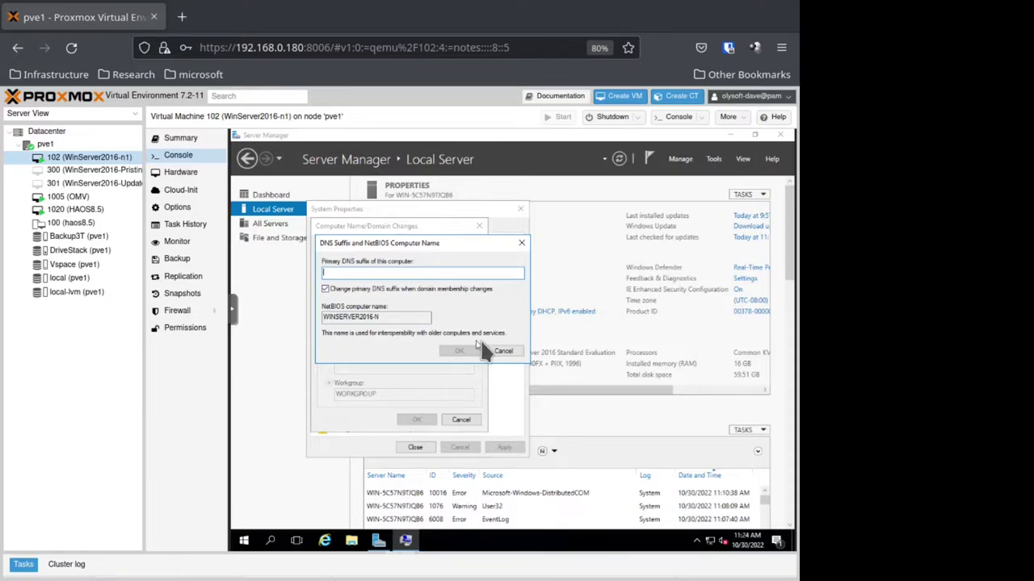
pyautogui.click(504, 351)
pyautogui.click(460, 421)
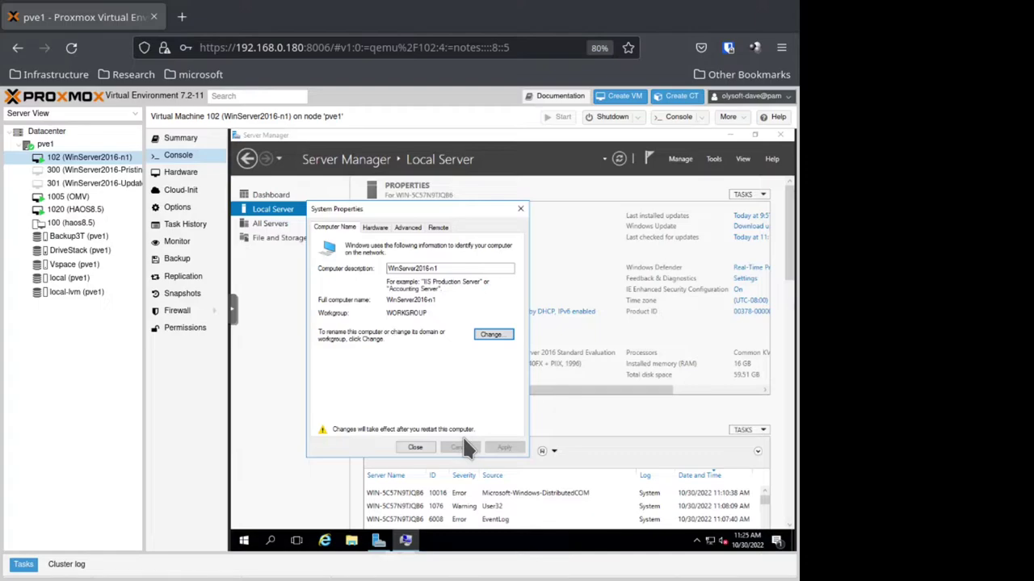
# Step: Restart the VM now, then send Ctrl+Alt+Del through noVNC's extra keys after the reboot
pyautogui.click(413, 447)
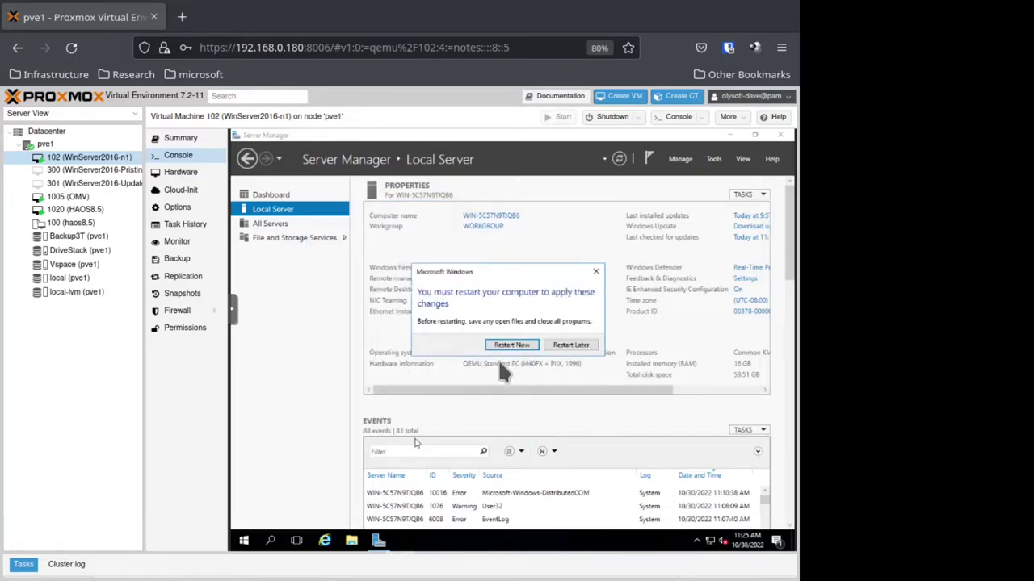
pyautogui.click(523, 344)
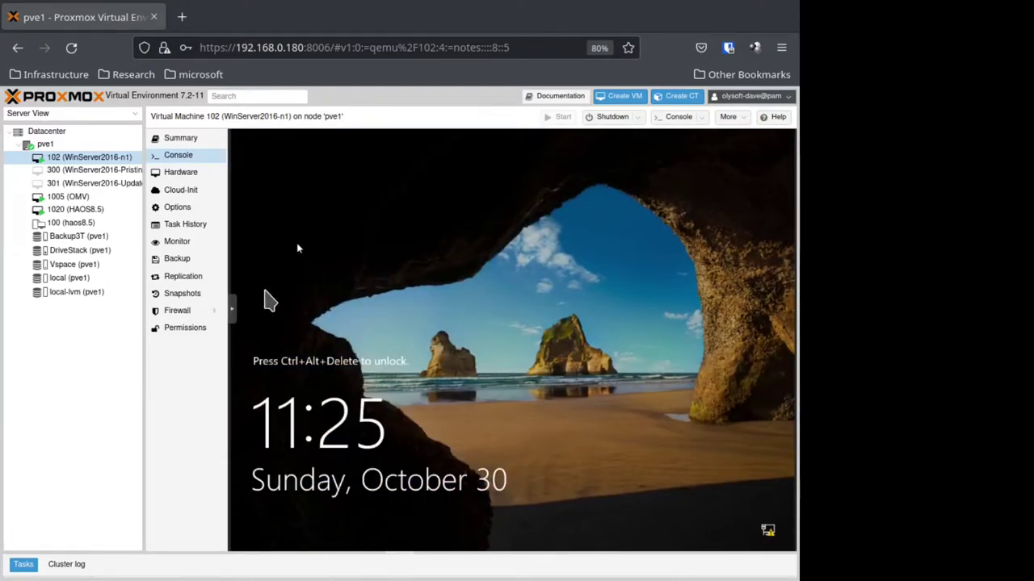
pyautogui.click(232, 311)
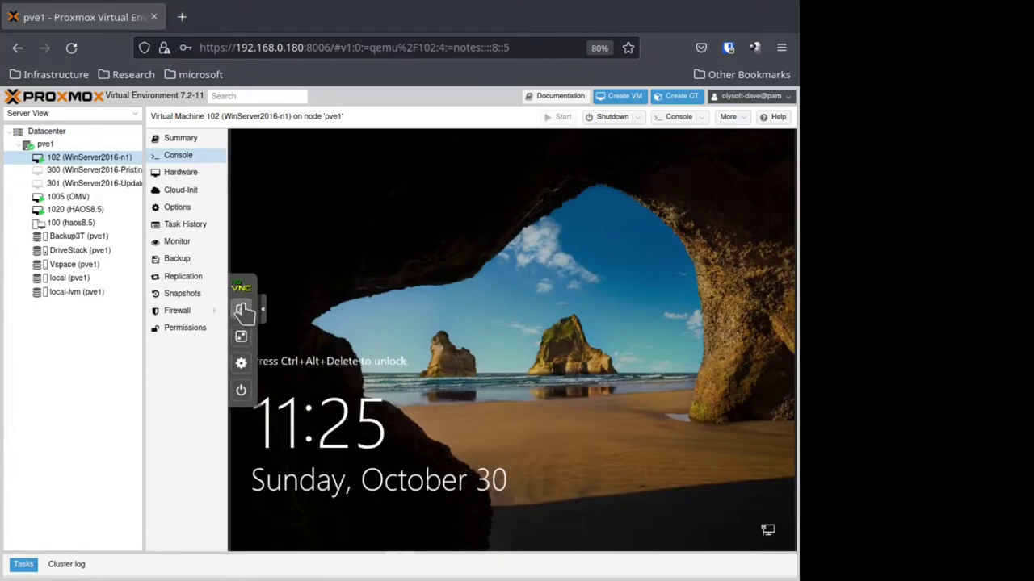
pyautogui.click(240, 309)
pyautogui.click(289, 410)
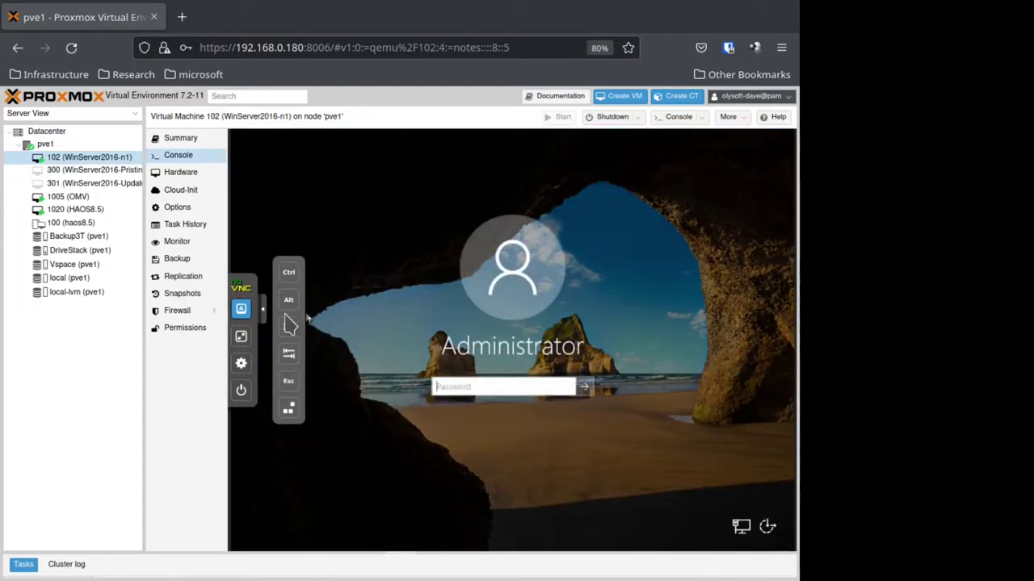
pyautogui.click(240, 308)
# Step: Sign back in as Administrator with the account password
pyautogui.click(503, 387)
pyautogui.write('p')
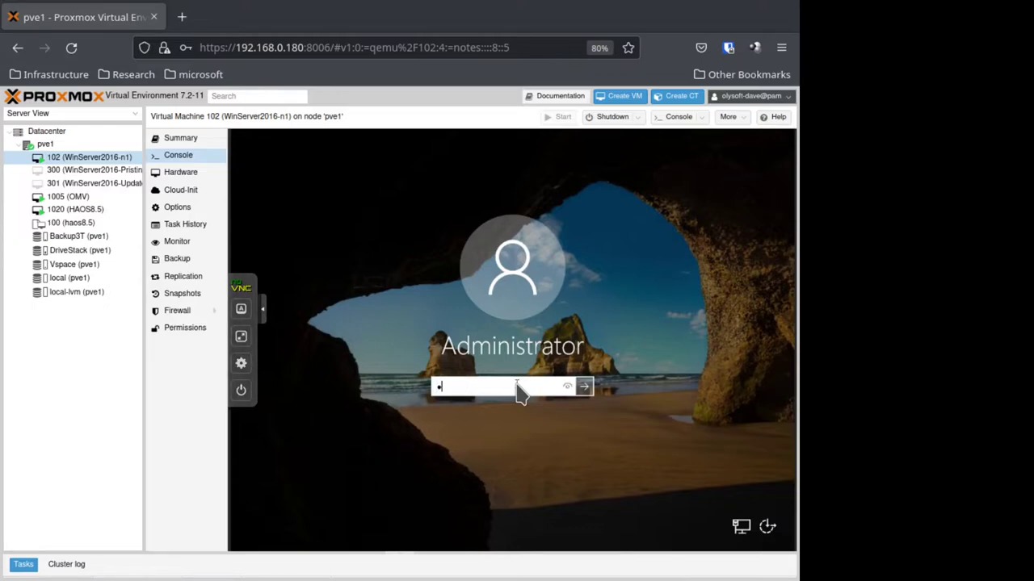
pyautogui.write('assword123456')
pyautogui.press('Return')
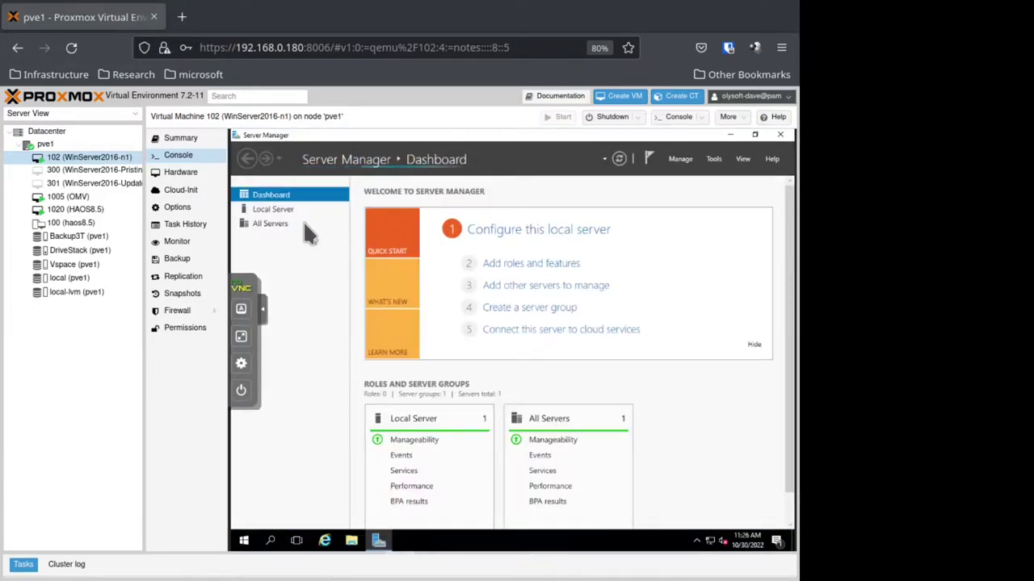
# Step: Show Server Manager's Local Server properties and scroll them to confirm computer name WinServer2016-n1
pyautogui.click(275, 209)
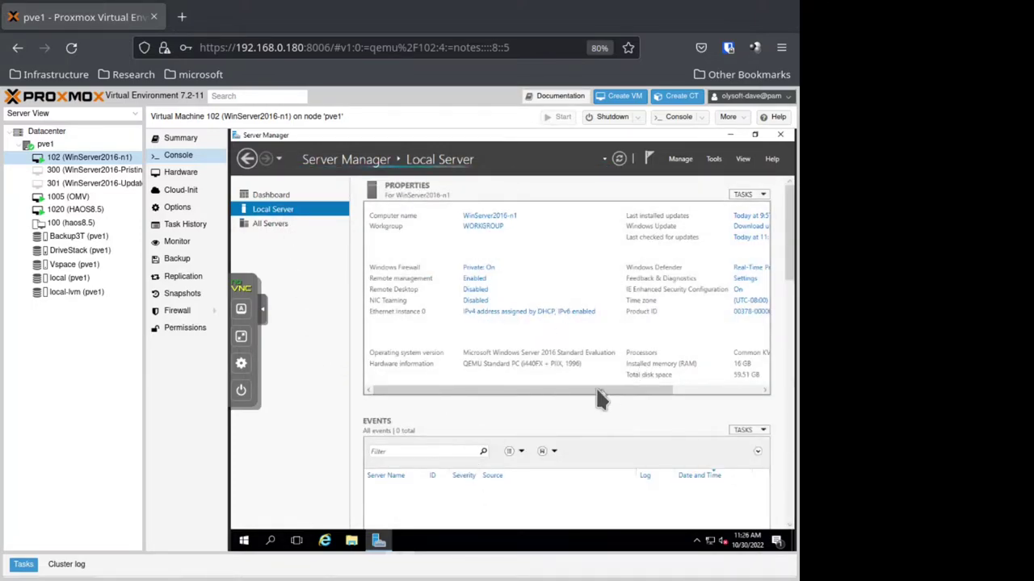
pyautogui.moveTo(603, 391); pyautogui.dragTo(769, 393)
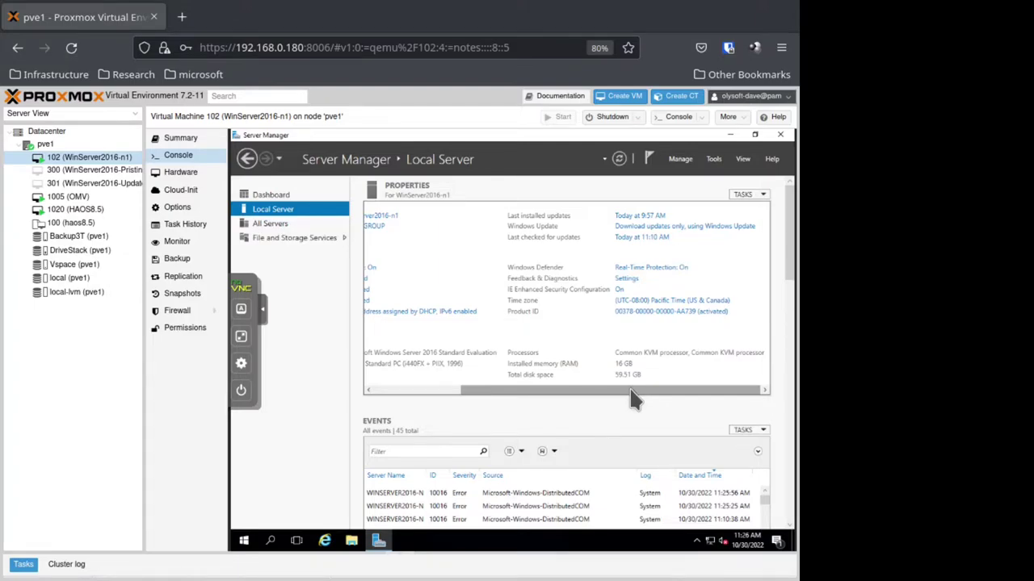
pyautogui.moveTo(634, 398); pyautogui.dragTo(372, 393)
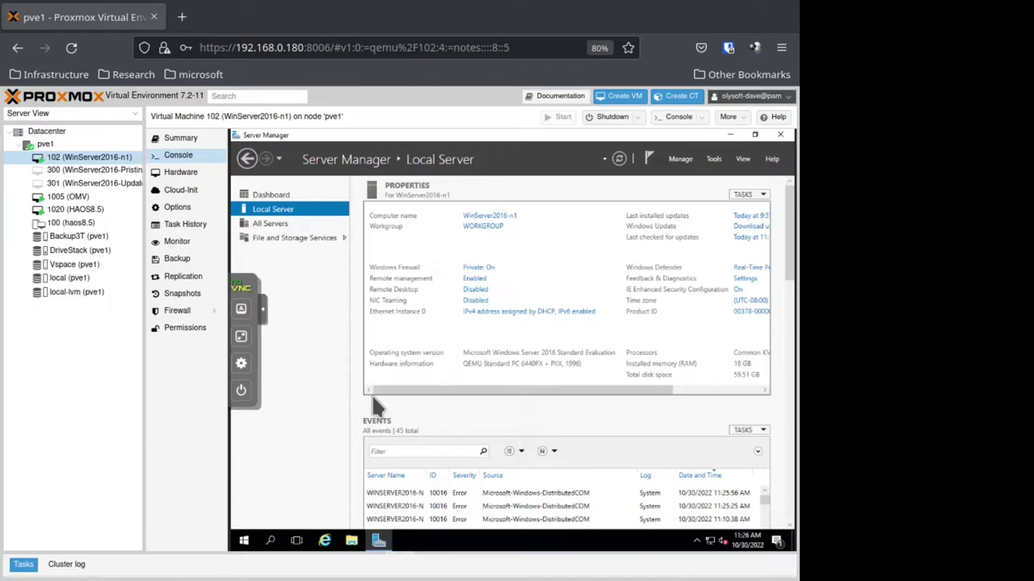
# Step: Open Ethernet Instance 0's IPv4 properties, then close the network windows without changes
pyautogui.click(488, 313)
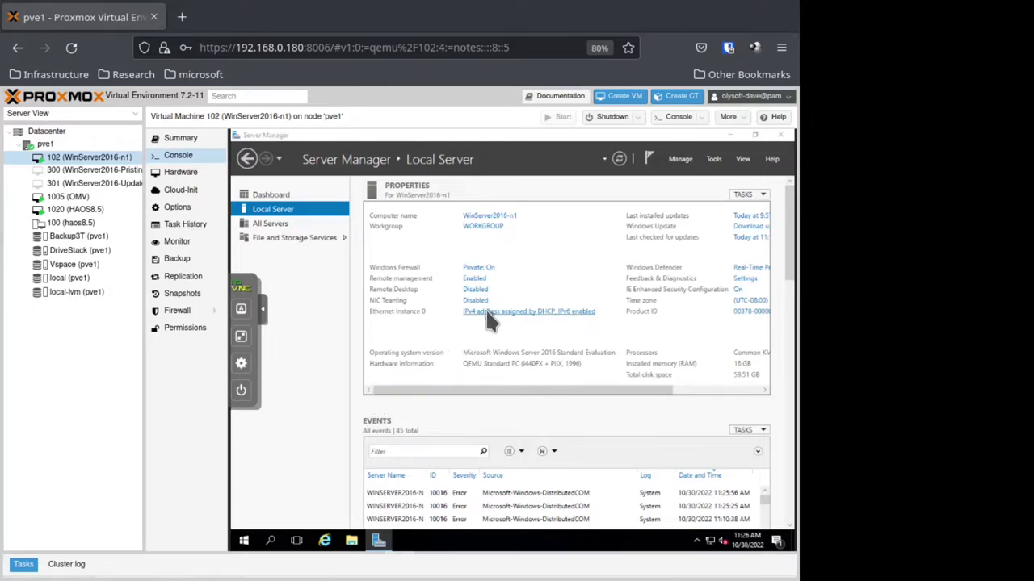
pyautogui.click(364, 252)
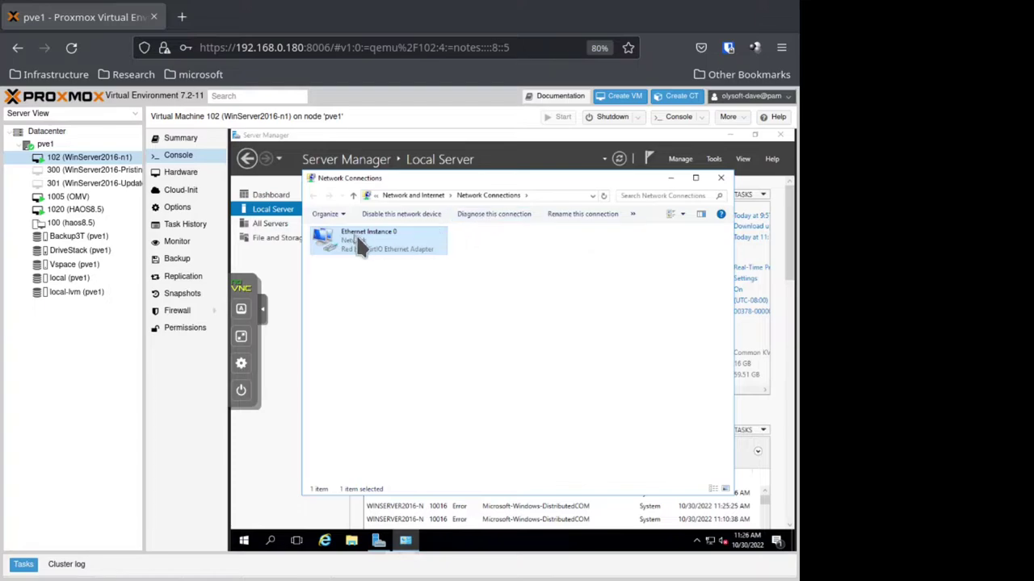
pyautogui.doubleClick(361, 246)
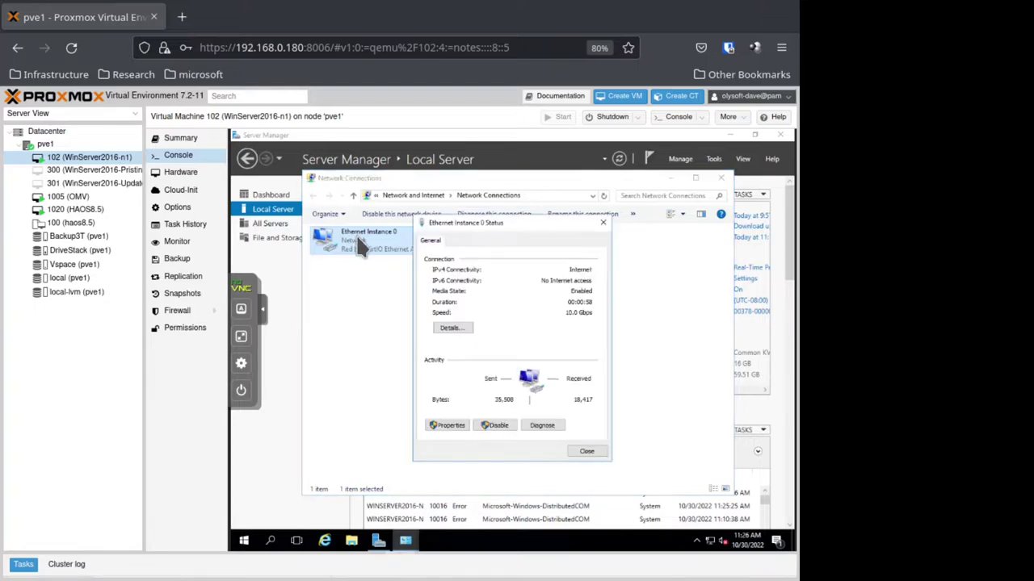
pyautogui.click(445, 423)
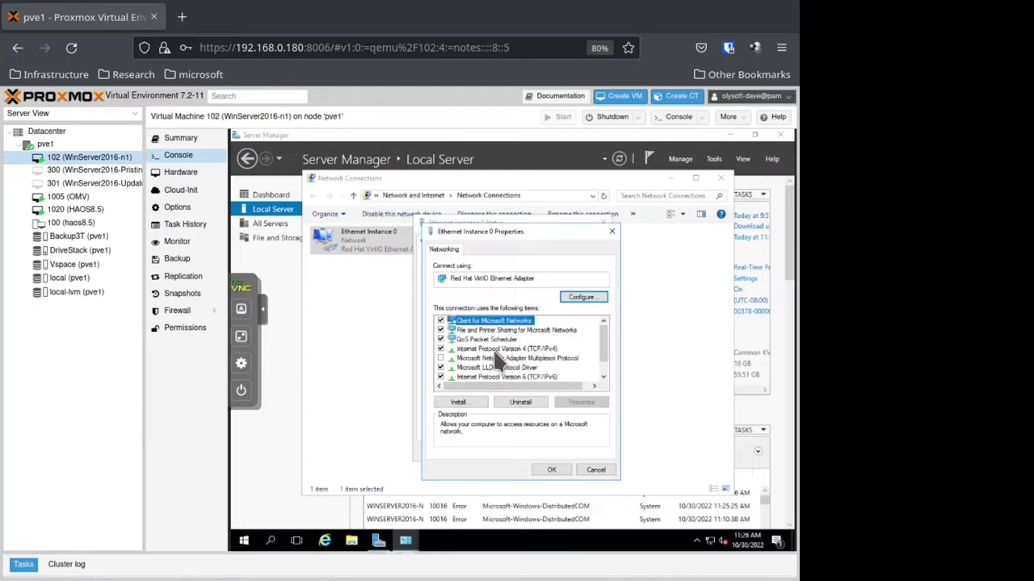
pyautogui.click(495, 349)
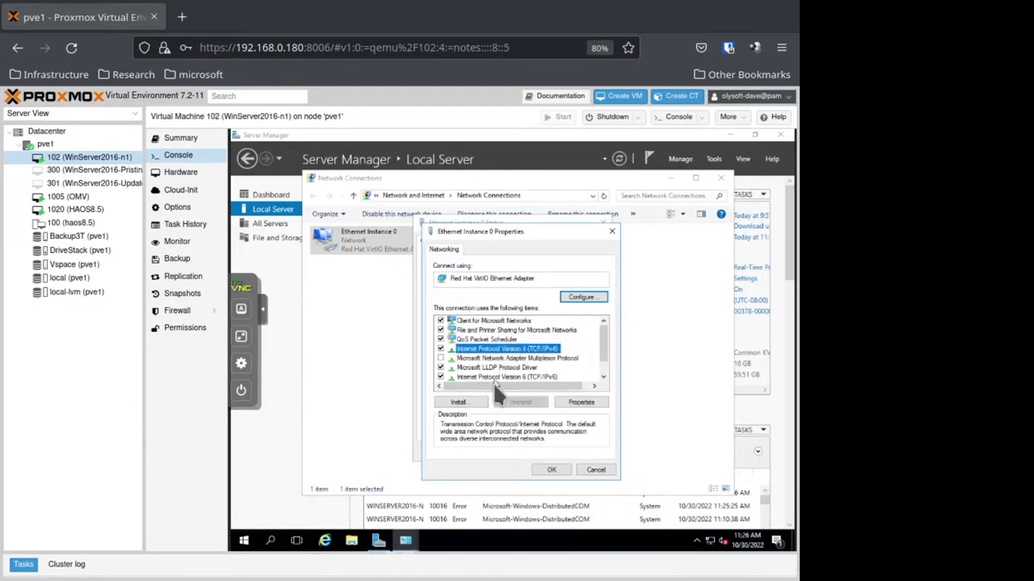
pyautogui.click(575, 402)
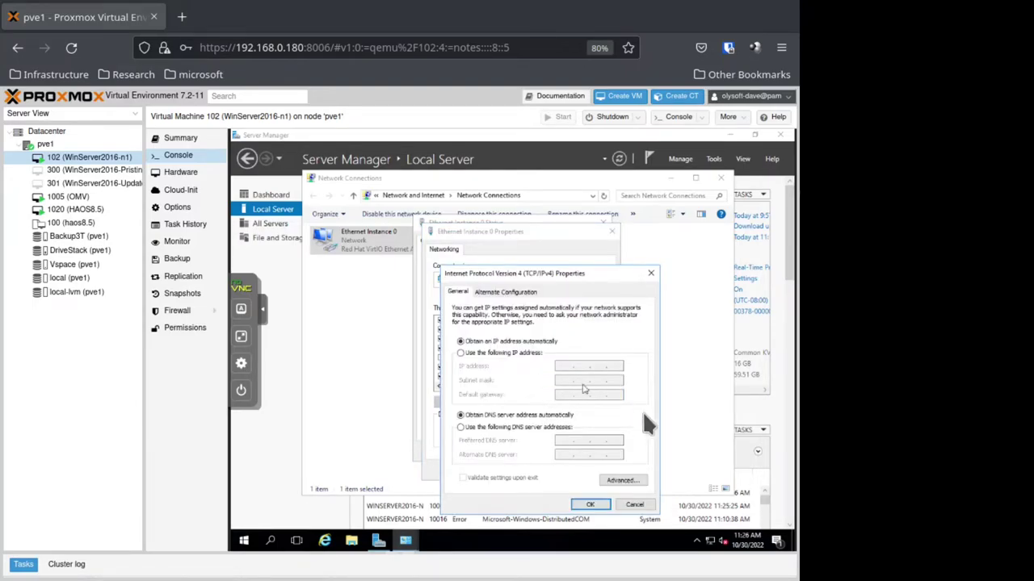
pyautogui.click(638, 505)
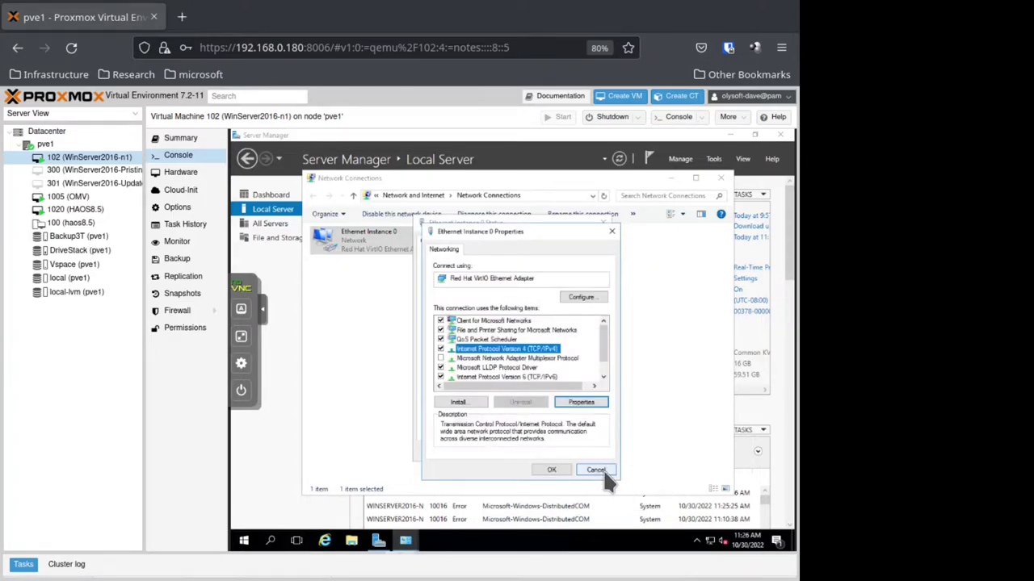
pyautogui.click(596, 470)
pyautogui.click(594, 447)
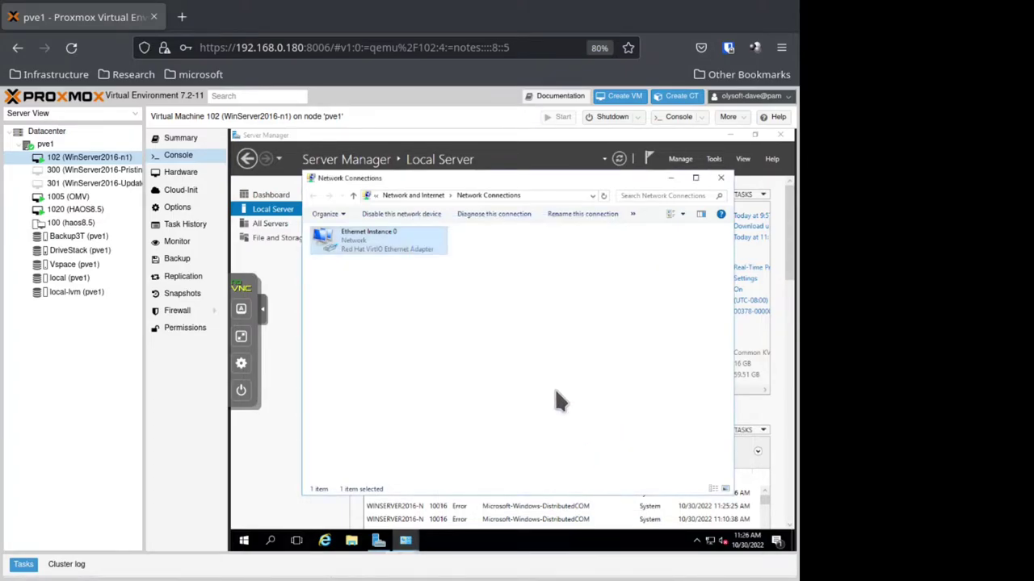
pyautogui.click(491, 344)
pyautogui.click(720, 177)
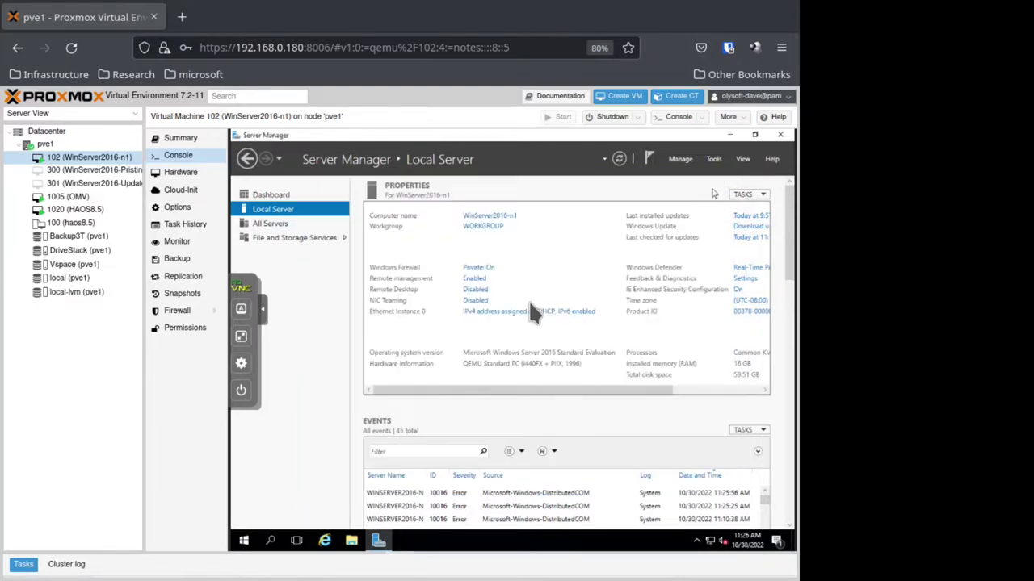
# Step: Reopen Ethernet Instance 0's IPv4 properties, keeping IP and DNS on obtain automatically
pyautogui.click(483, 314)
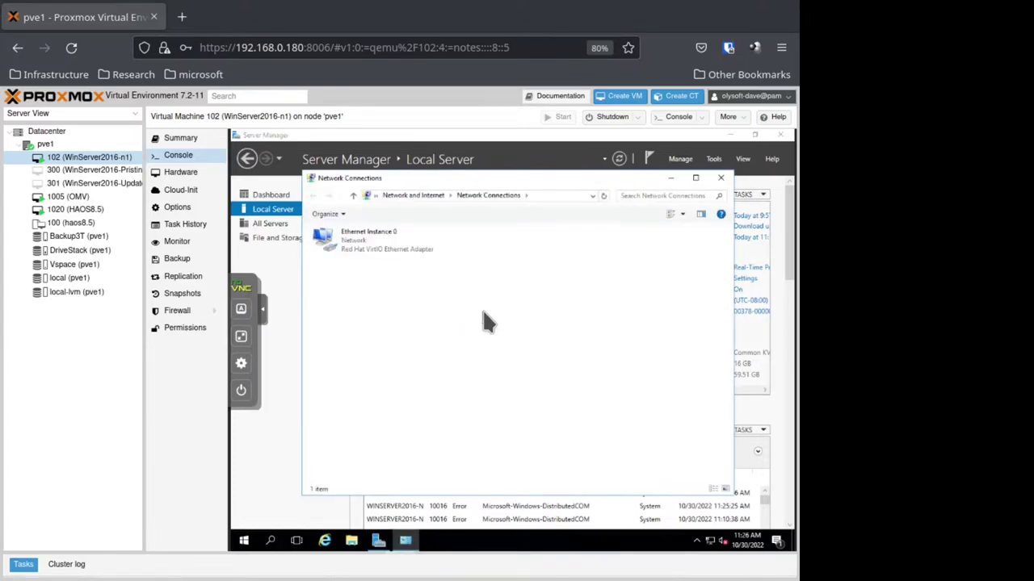
pyautogui.doubleClick(359, 243)
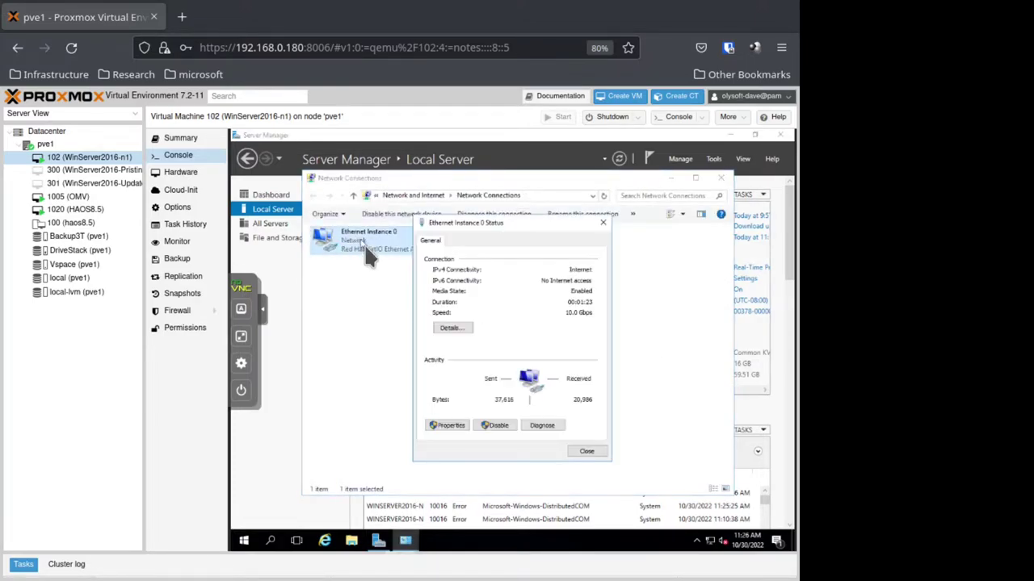
pyautogui.click(449, 426)
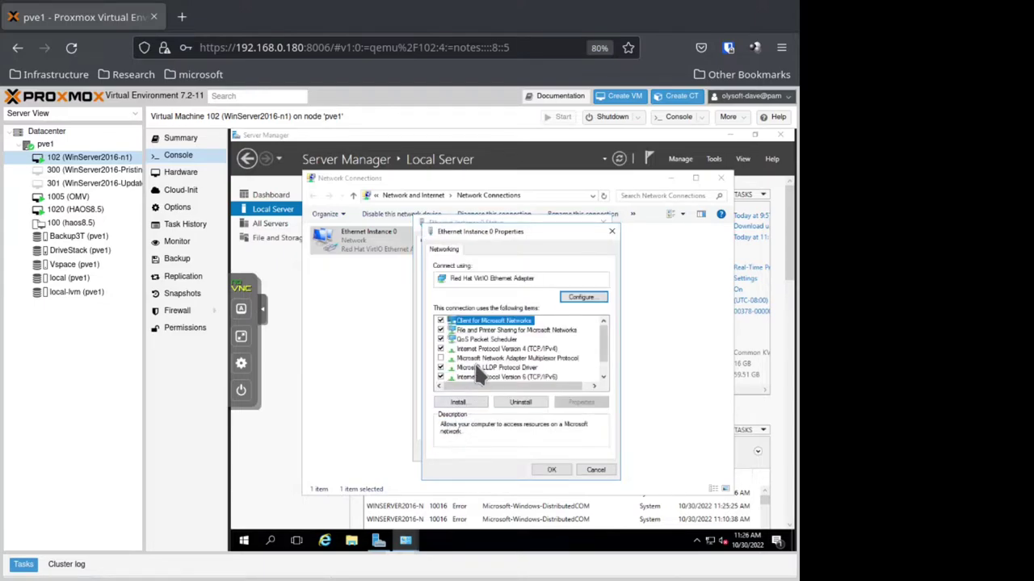
pyautogui.click(487, 340)
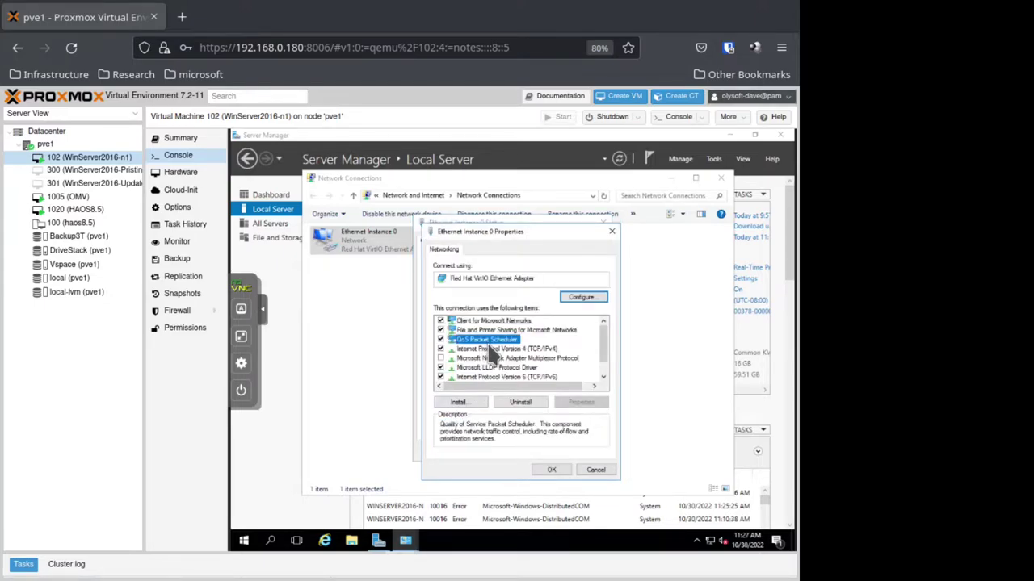
pyautogui.click(488, 349)
pyautogui.click(580, 401)
pyautogui.click(507, 353)
pyautogui.click(496, 342)
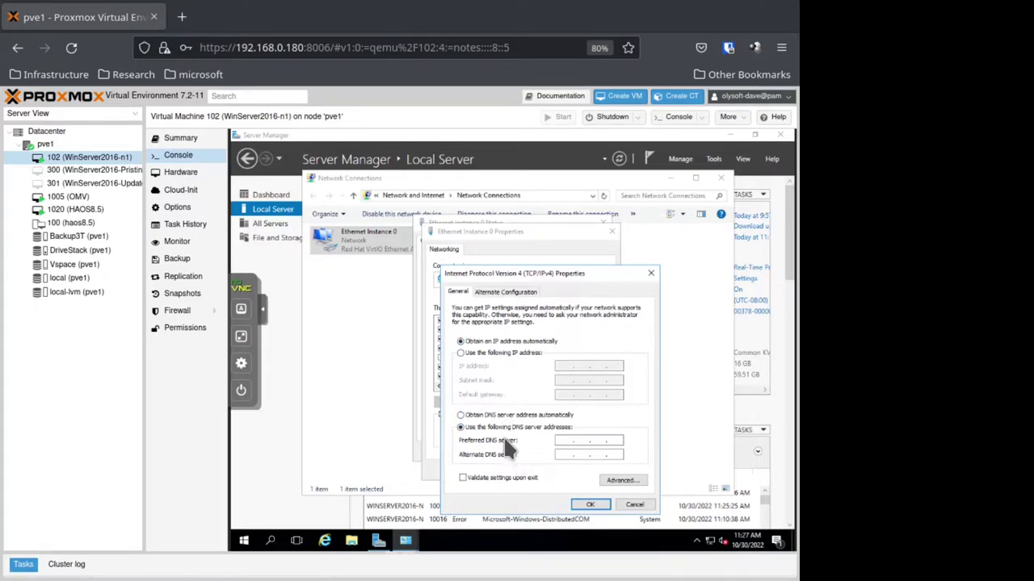
pyautogui.click(508, 417)
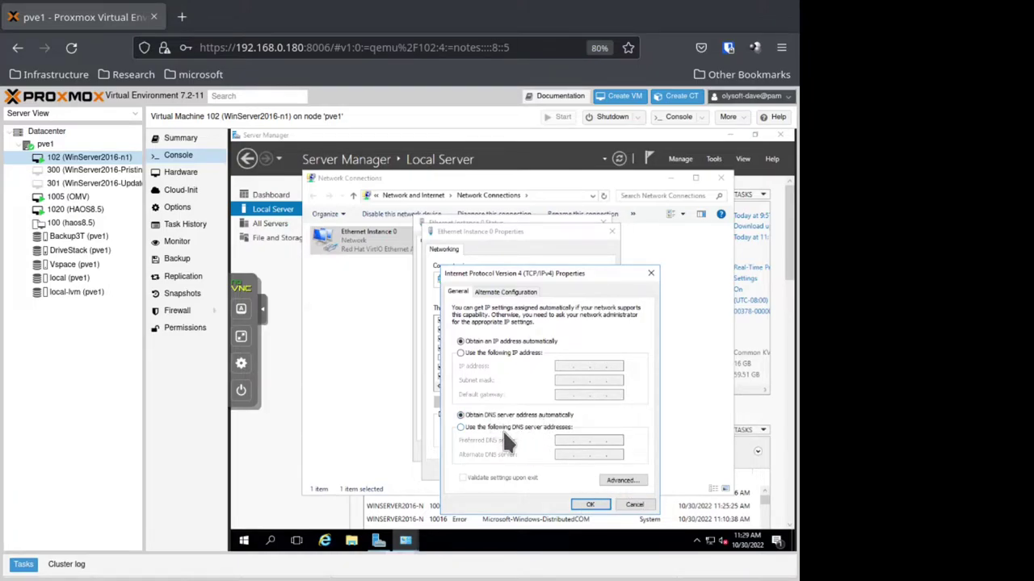
# Step: Close the IPv4, Ethernet, status and Network Connections windows, keeping DHCP, and show the Server Manager Dashboard
pyautogui.click(596, 505)
pyautogui.click(549, 471)
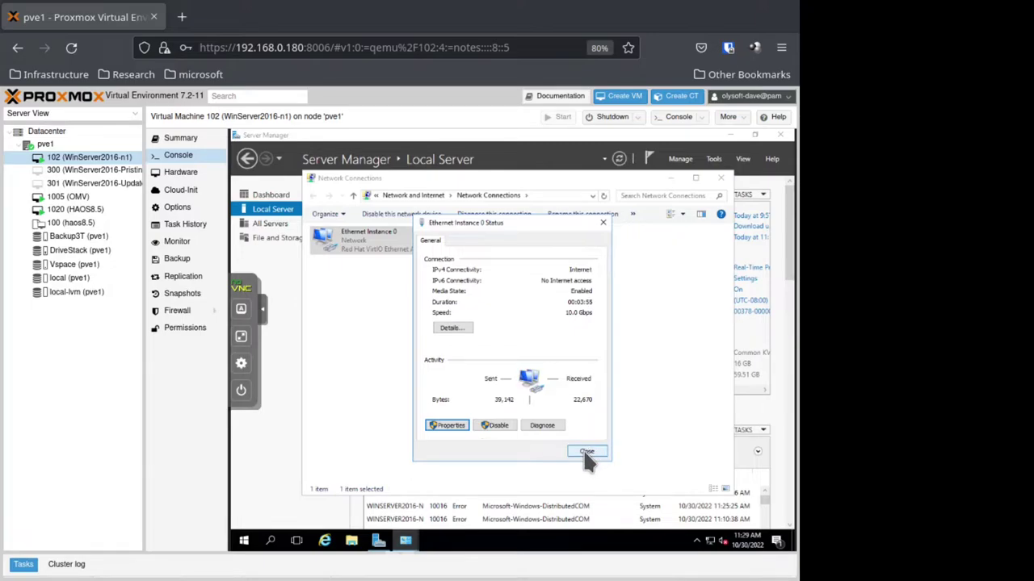
pyautogui.click(586, 452)
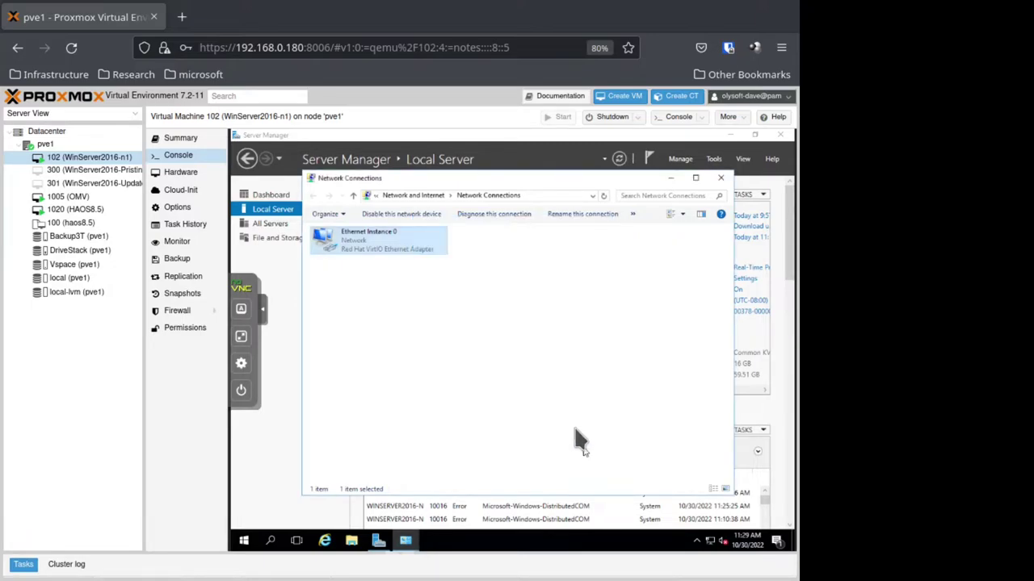
pyautogui.click(719, 179)
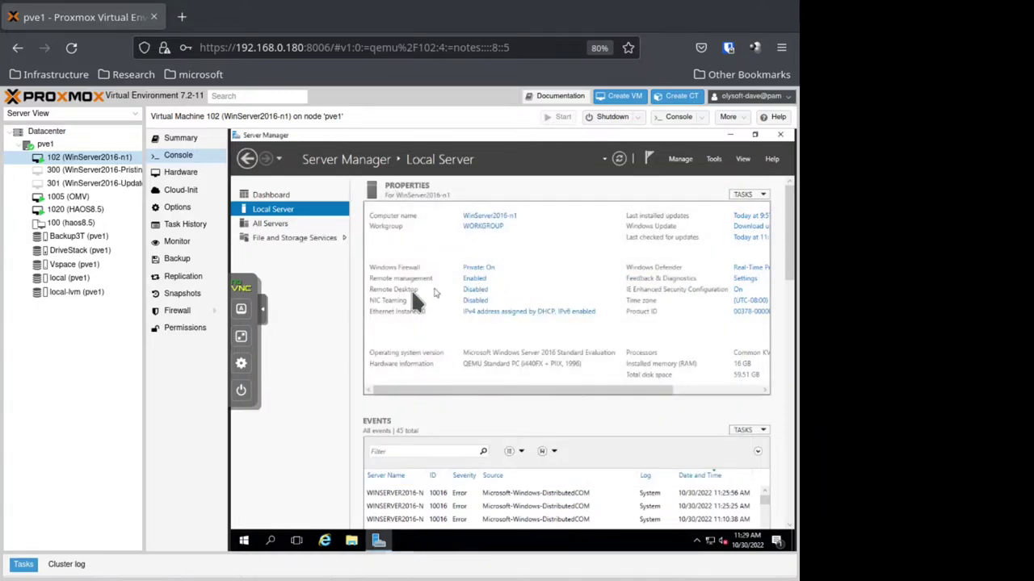
pyautogui.click(267, 196)
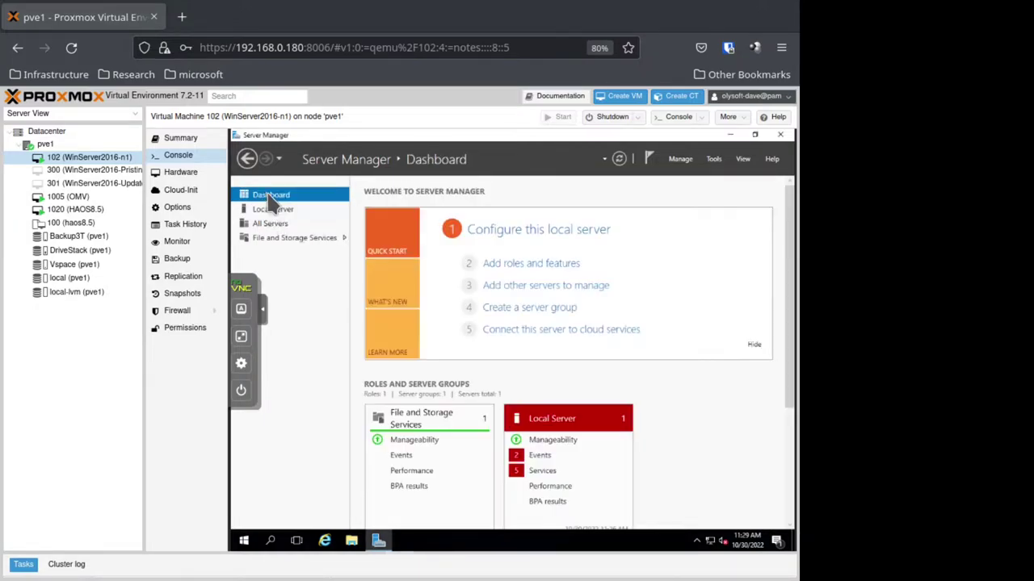
# Step: Start a role-based installation on WinServer2016-n1, selecting Active Directory Domain Services with its management features
pyautogui.click(534, 264)
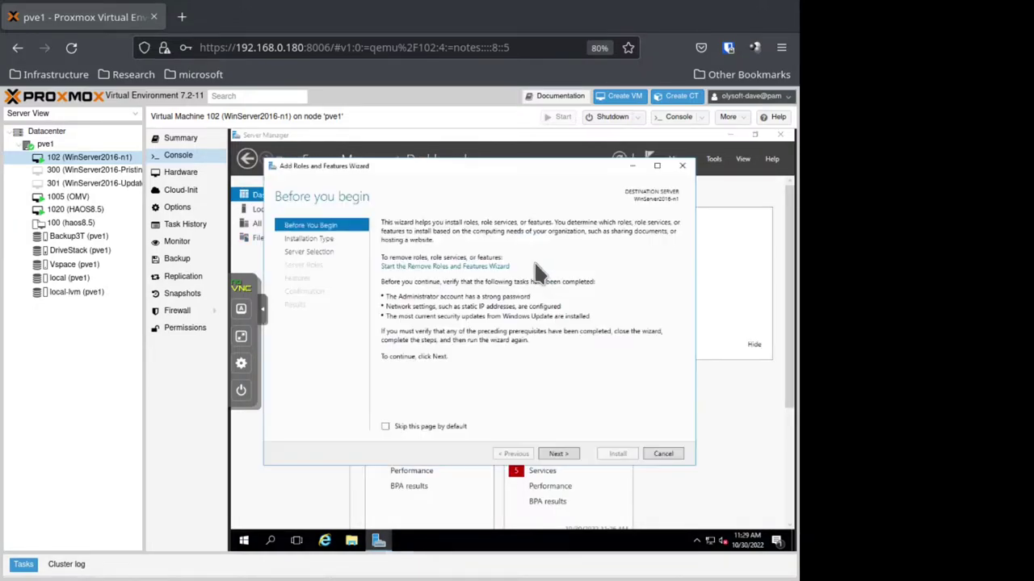
pyautogui.click(557, 454)
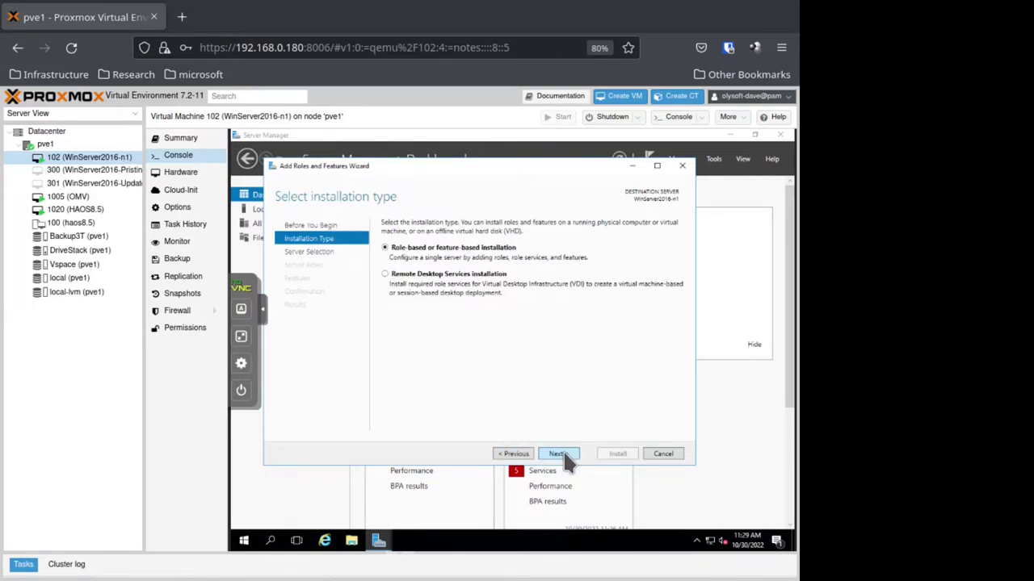
pyautogui.click(564, 455)
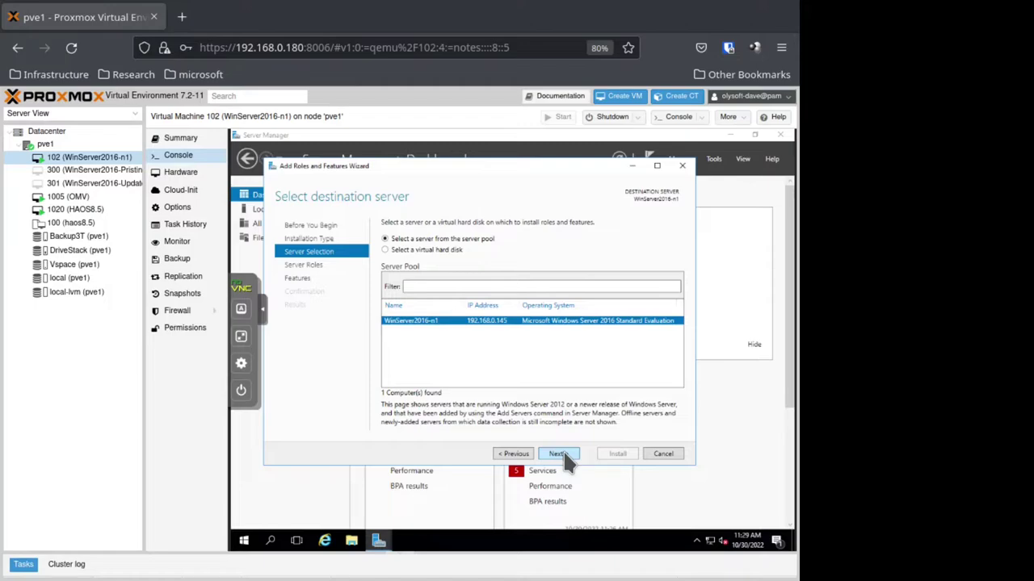
pyautogui.click(563, 455)
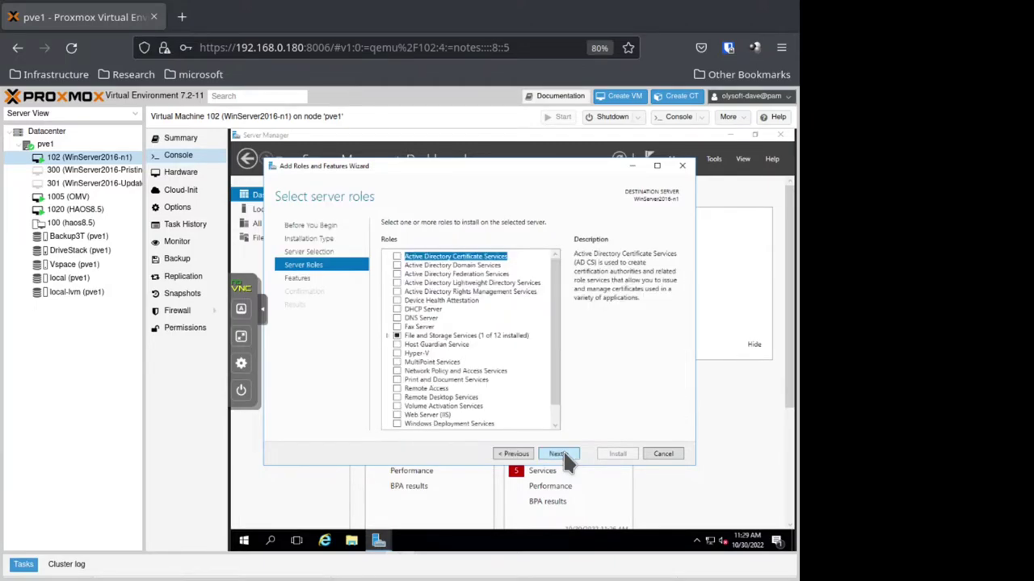
pyautogui.click(396, 265)
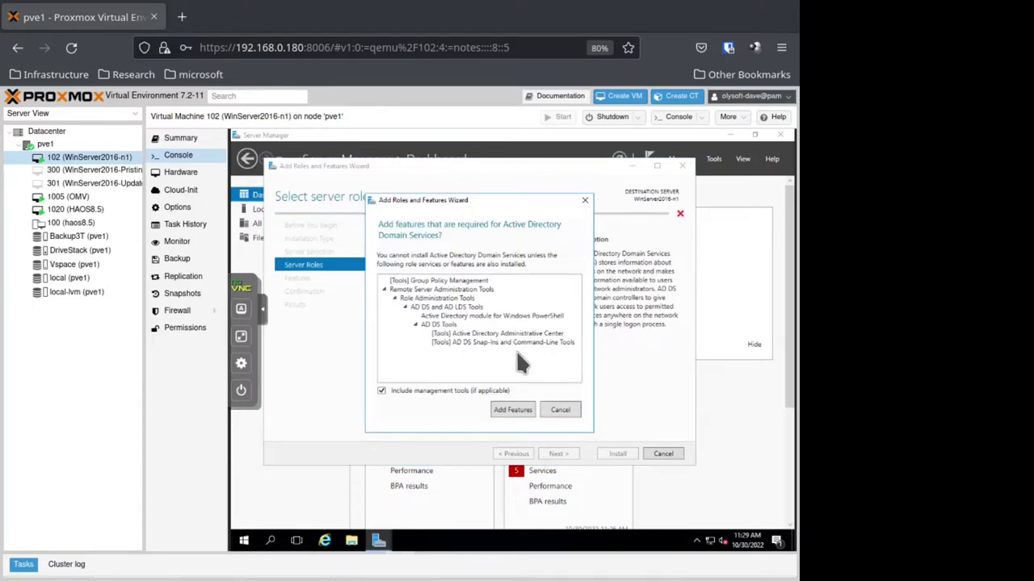
pyautogui.click(515, 409)
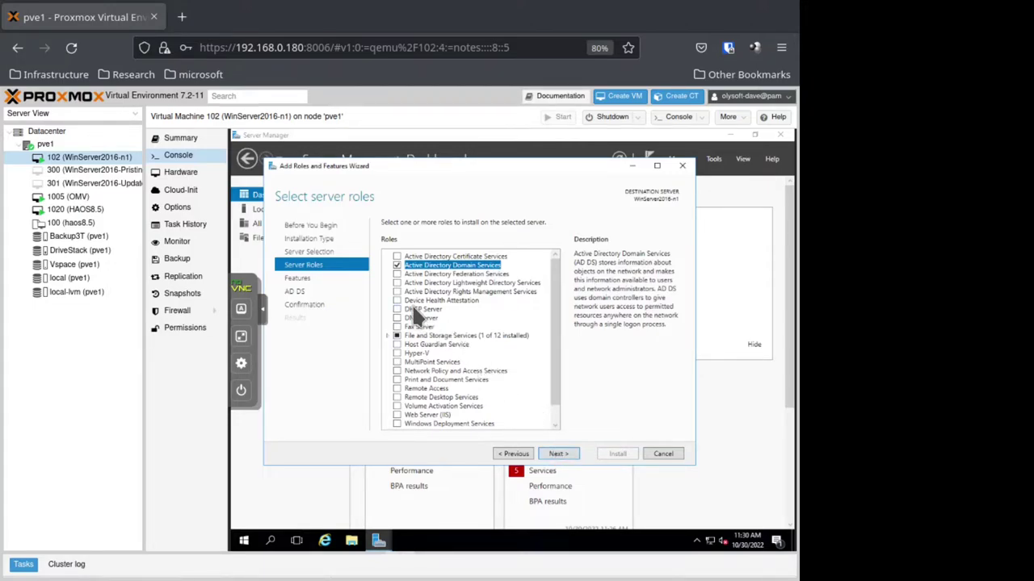
# Step: Install the AD DS role with automatic restart of the destination server enabled
pyautogui.click(563, 456)
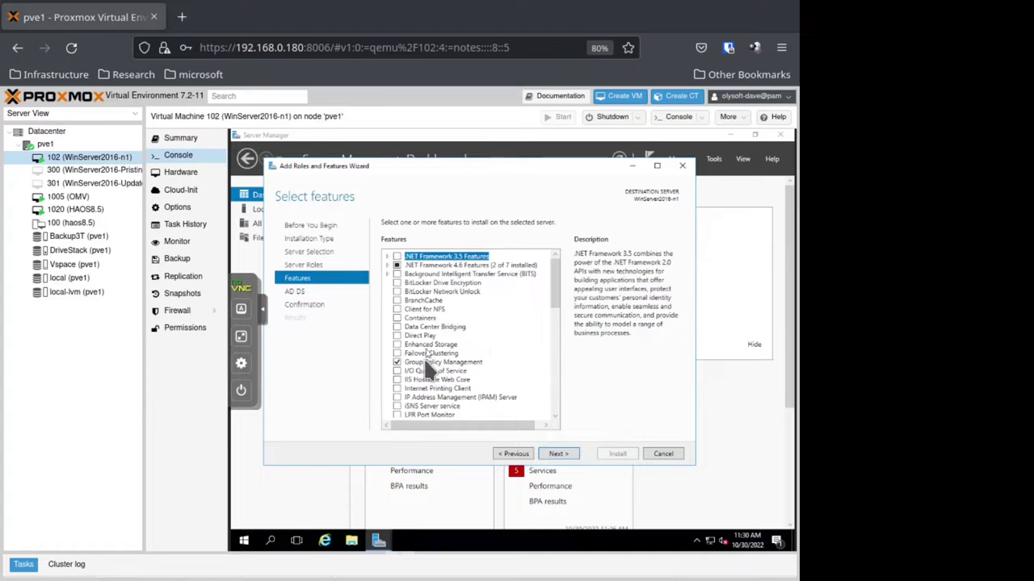
pyautogui.click(557, 454)
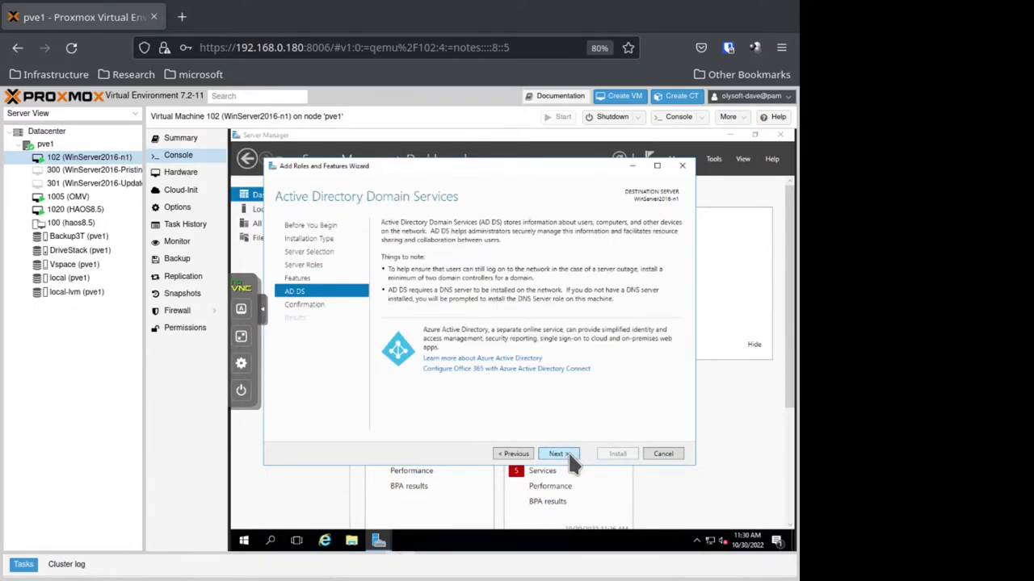
pyautogui.click(567, 455)
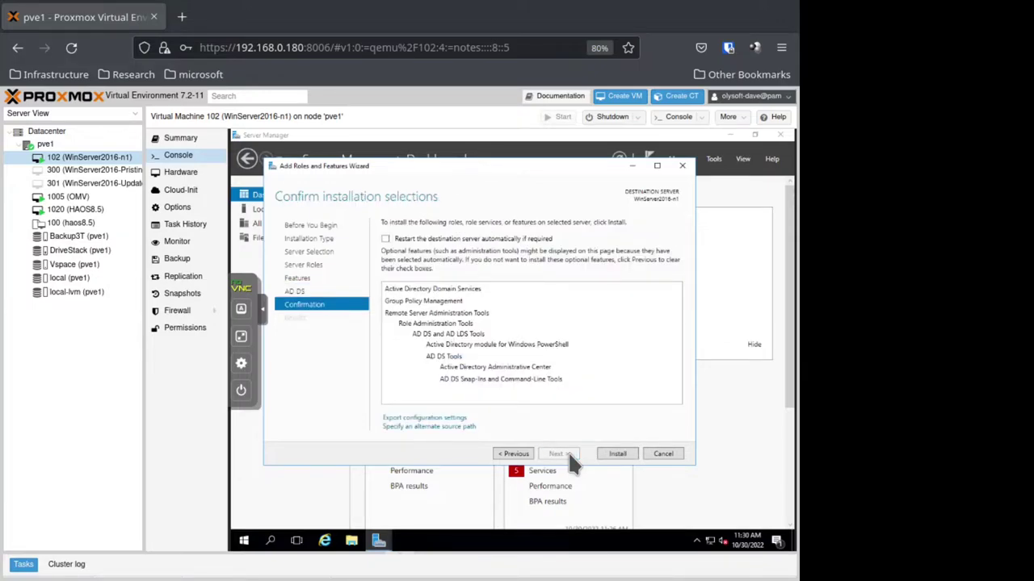
pyautogui.click(398, 240)
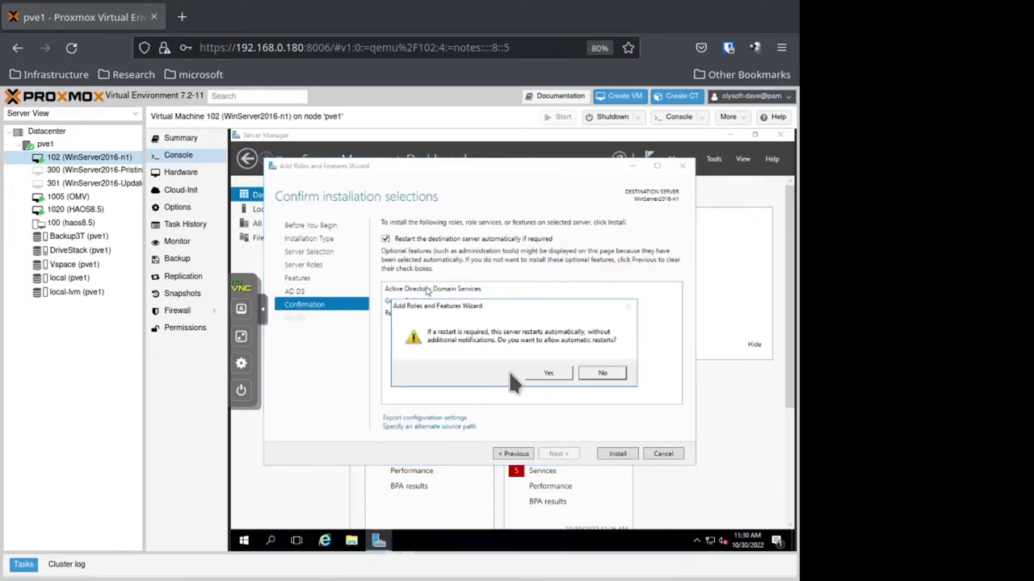
pyautogui.click(549, 370)
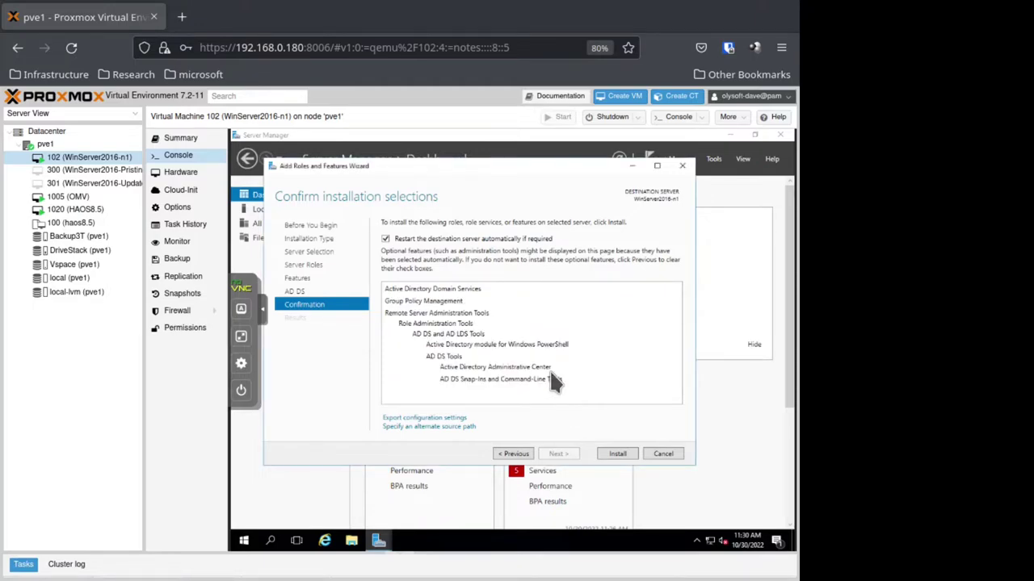
pyautogui.click(617, 455)
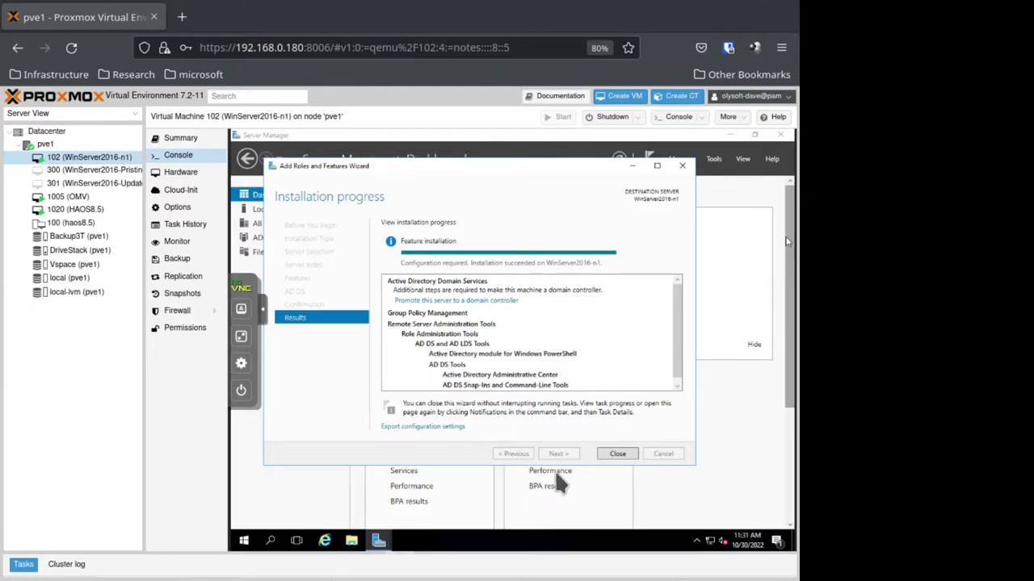
# Step: Close the finished wizard and choose 'Promote this server to a domain controller' from the notifications
pyautogui.click(614, 455)
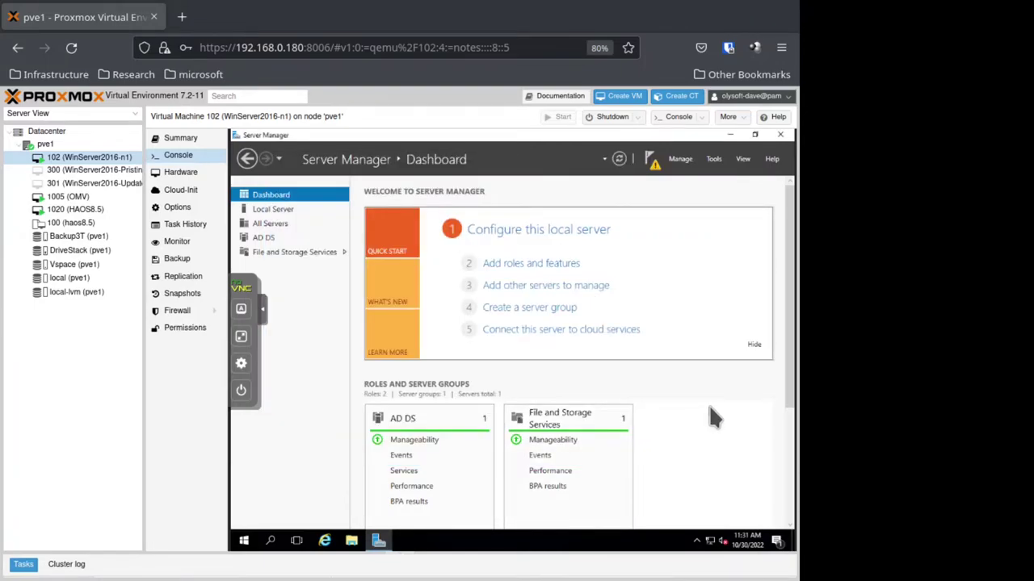
pyautogui.click(653, 162)
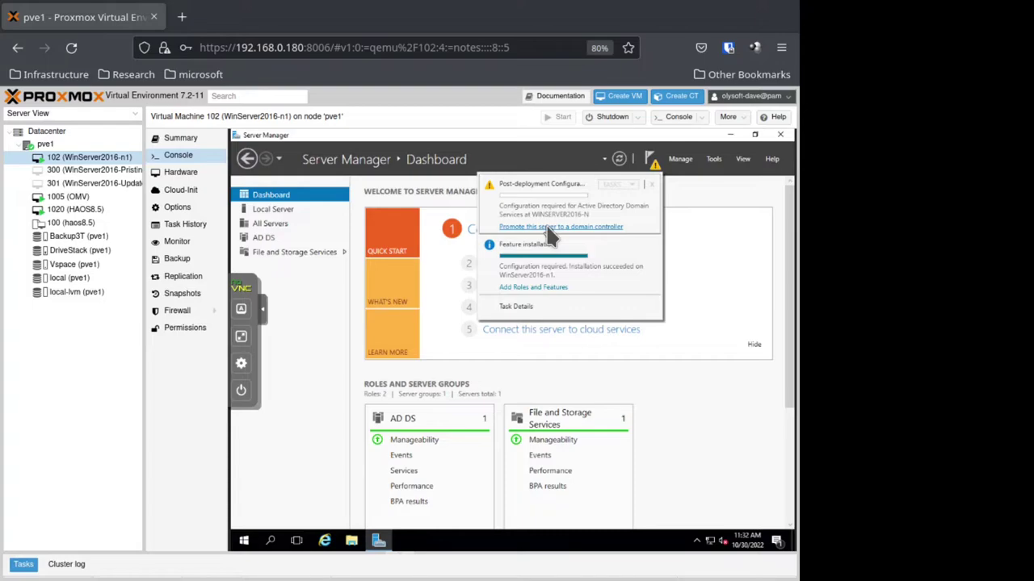
pyautogui.click(548, 227)
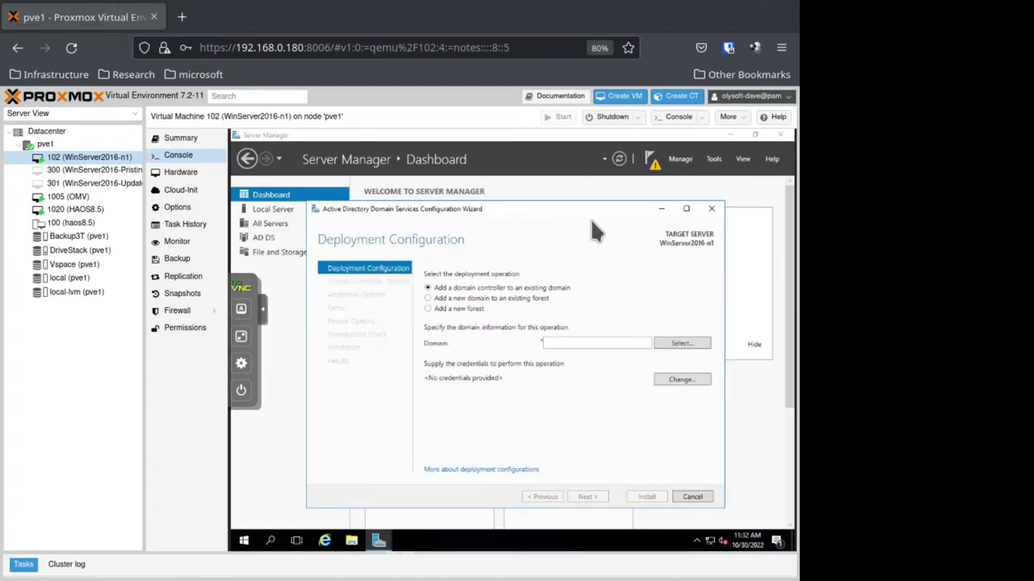
# Step: Choose the 'Add a new forest' deployment operation
pyautogui.click(439, 308)
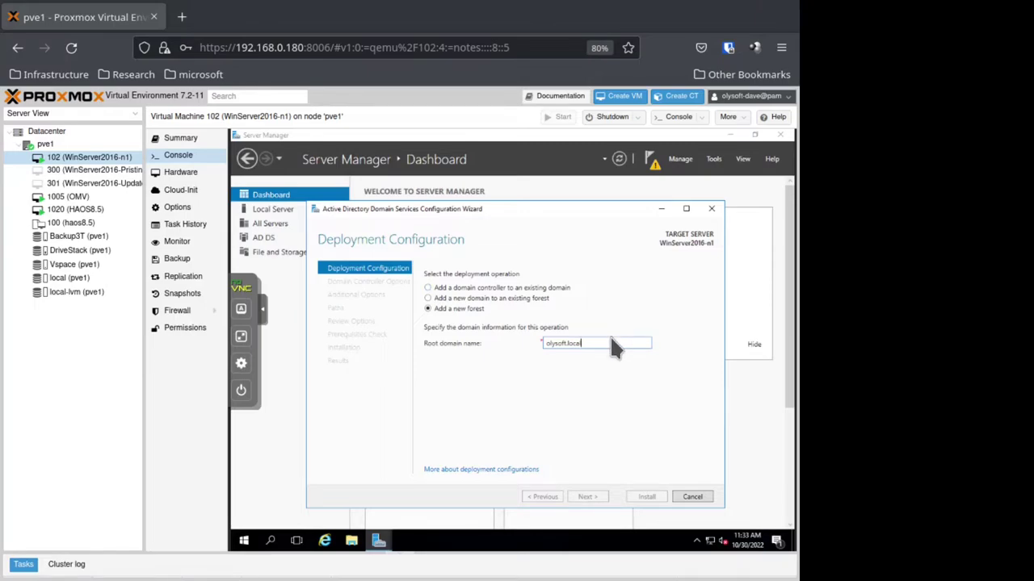
# Step: Change the root domain name to local.olympicsoftworks.org
pyautogui.press('BackSpace')
pyautogui.press('BackSpace')
pyautogui.press('BackSpace')
pyautogui.press('BackSpace')
pyautogui.press('BackSpace')
pyautogui.press('BackSpace')
pyautogui.press('BackSpace')
pyautogui.press('BackSpace')
pyautogui.press('BackSpace')
pyautogui.press('BackSpace')
pyautogui.press('BackSpace')
pyautogui.press('BackSpace')
pyautogui.press('BackSpace')
pyautogui.write('olympic')
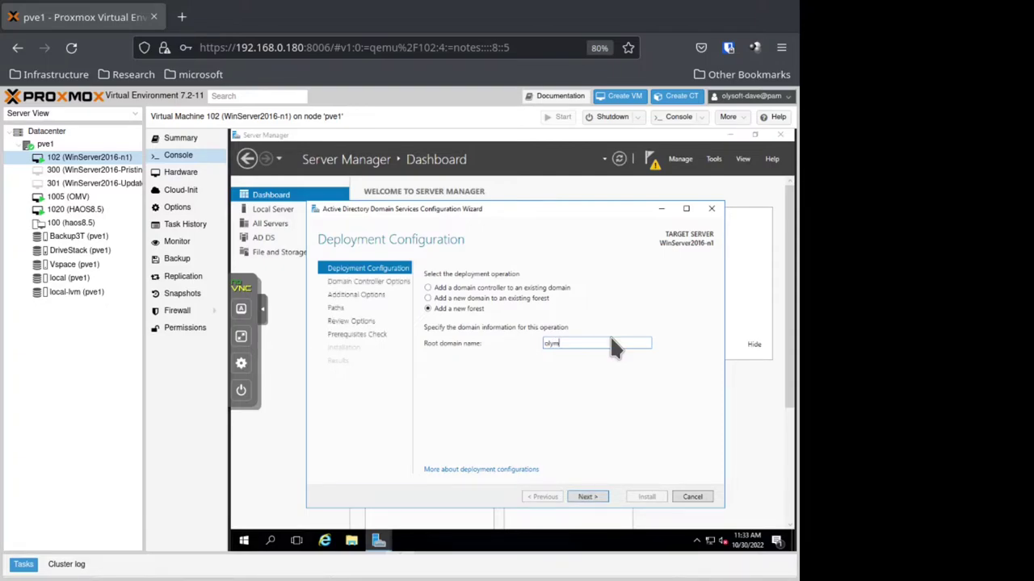
pyautogui.press('BackSpace')
pyautogui.press('BackSpace')
pyautogui.press('BackSpace')
pyautogui.press('BackSpace')
pyautogui.press('BackSpace')
pyautogui.press('BackSpace')
pyautogui.press('BackSpace')
pyautogui.write('local.')
pyautogui.press('BackSpace')
pyautogui.write('.olympicsoftworks.rg')
pyautogui.press('BackSpace')
pyautogui.press('BackSpace')
pyautogui.press('BackSpace')
pyautogui.write('.org')
# Step: Revert the root domain name to olysoft.local and continue to Domain Controller Options
pyautogui.moveTo(620, 353); pyautogui.dragTo(628, 352)
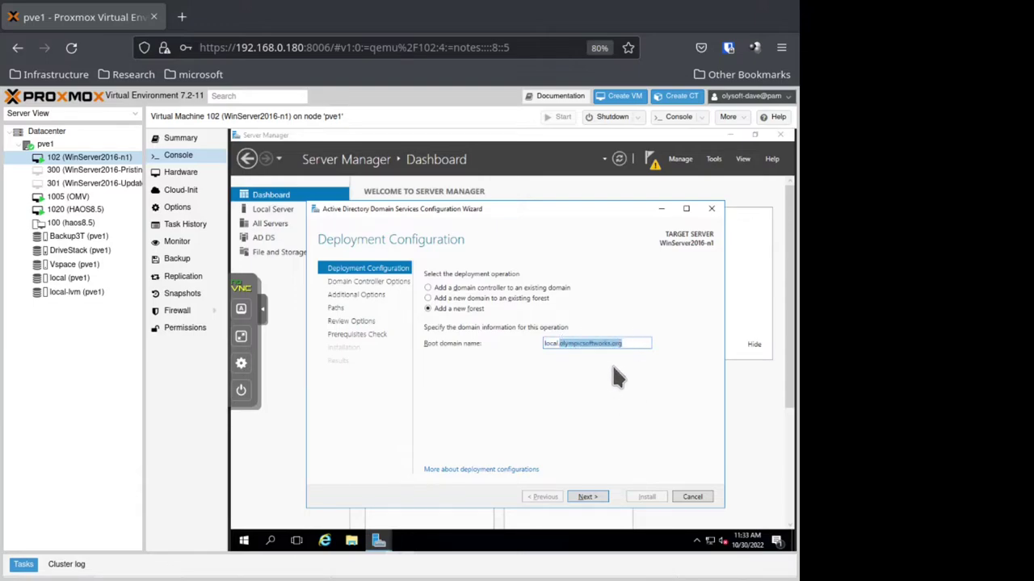
pyautogui.click(575, 344)
pyautogui.doubleClick(563, 343)
pyautogui.write('olysoft.local')
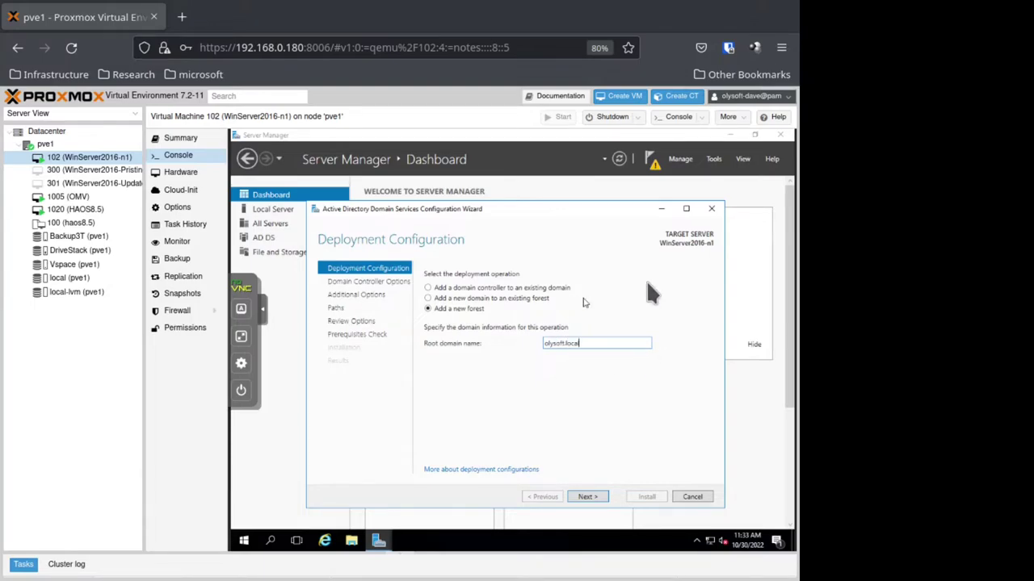
pyautogui.click(594, 496)
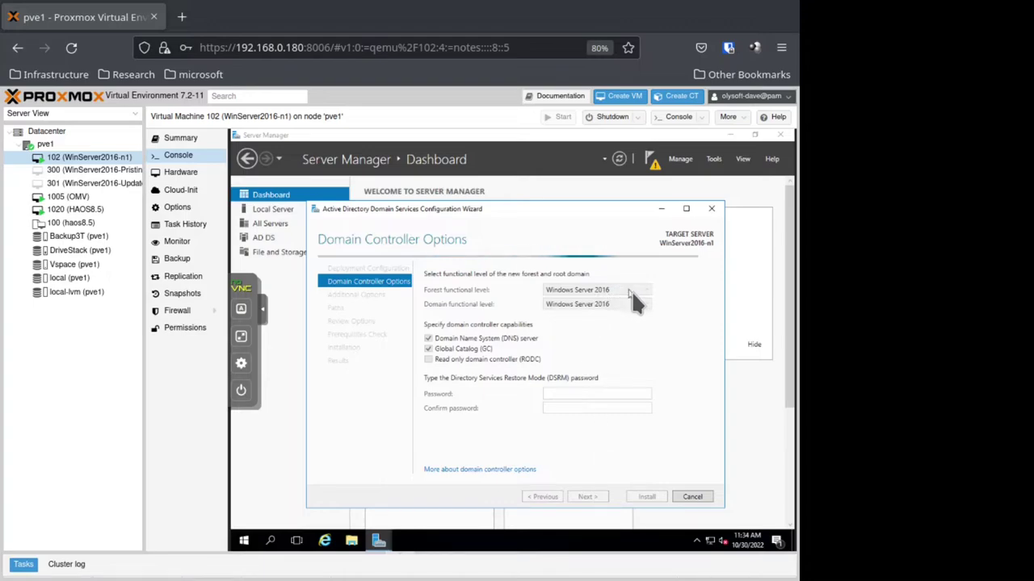
# Step: Enter and confirm the Directory Services Restore Mode password, then continue to DNS Options
pyautogui.click(565, 394)
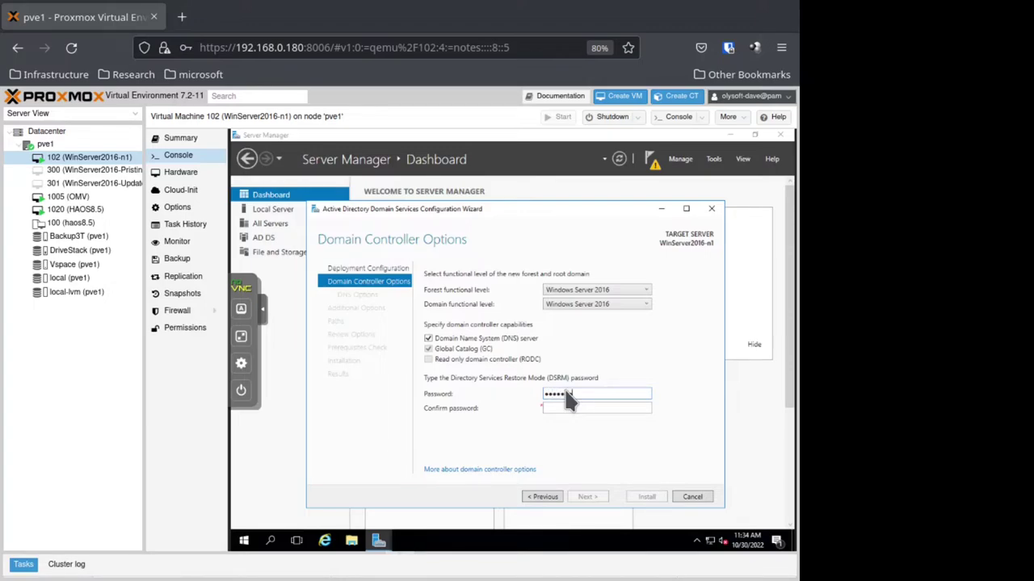
pyautogui.write('•••')
pyautogui.press('Tab')
pyautogui.write('•••••••')
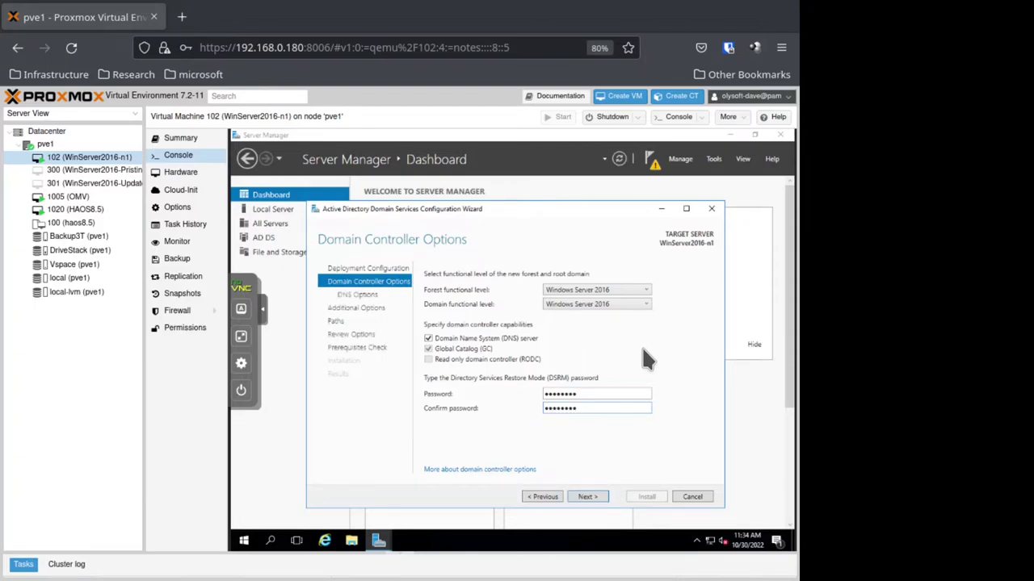
pyautogui.click(593, 497)
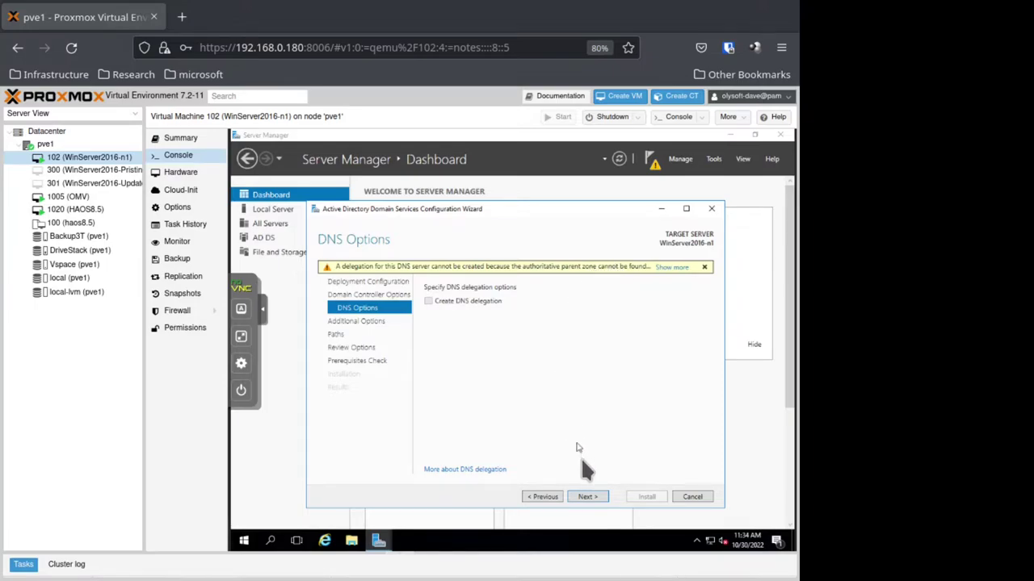
# Step: Leave DNS delegation unchecked and continue to Additional Options
pyautogui.click(586, 497)
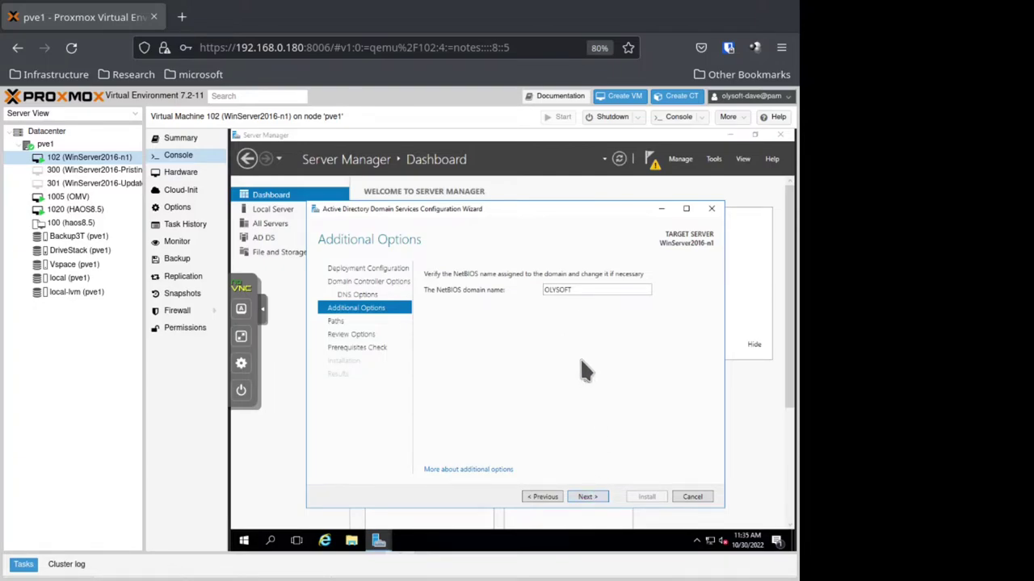
# Step: Accept NetBIOS name OLYSOFT and the default NTDS and SYSVOL paths to reach Review Options
pyautogui.click(554, 293)
pyautogui.click(591, 495)
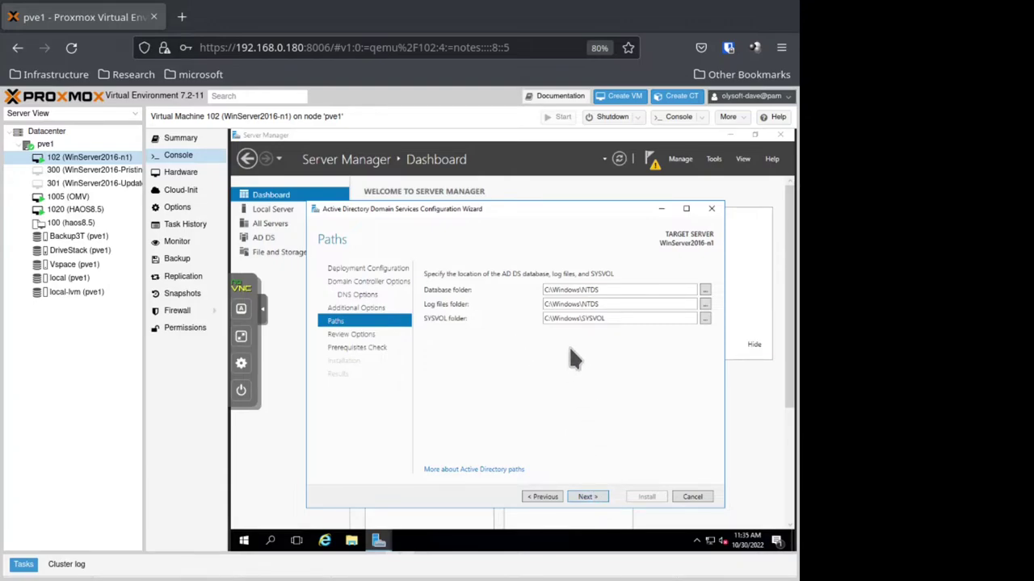
pyautogui.click(588, 497)
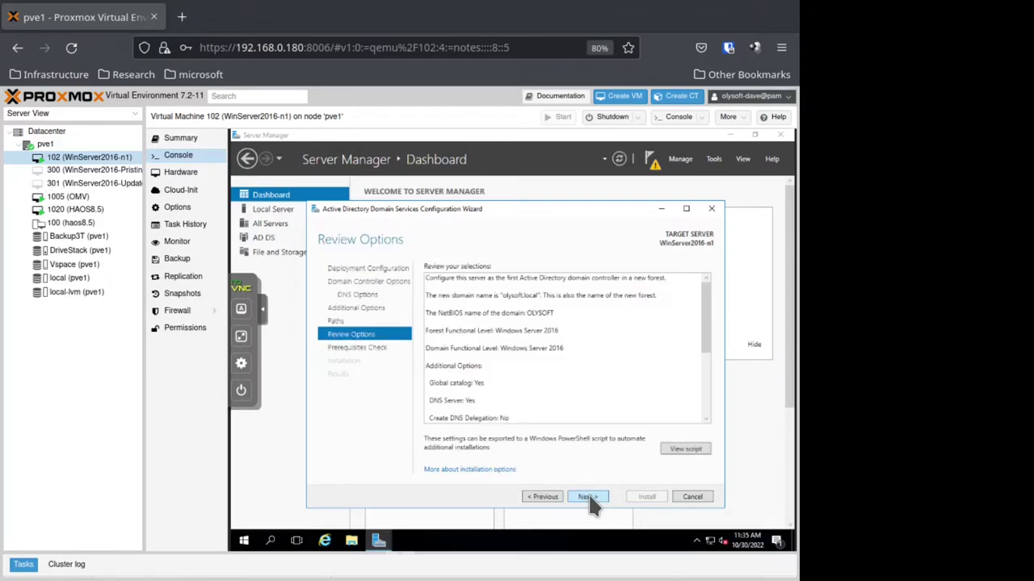
# Step: Review the olysoft.local forest selections and run the prerequisites check
pyautogui.moveTo(704, 315); pyautogui.dragTo(719, 386)
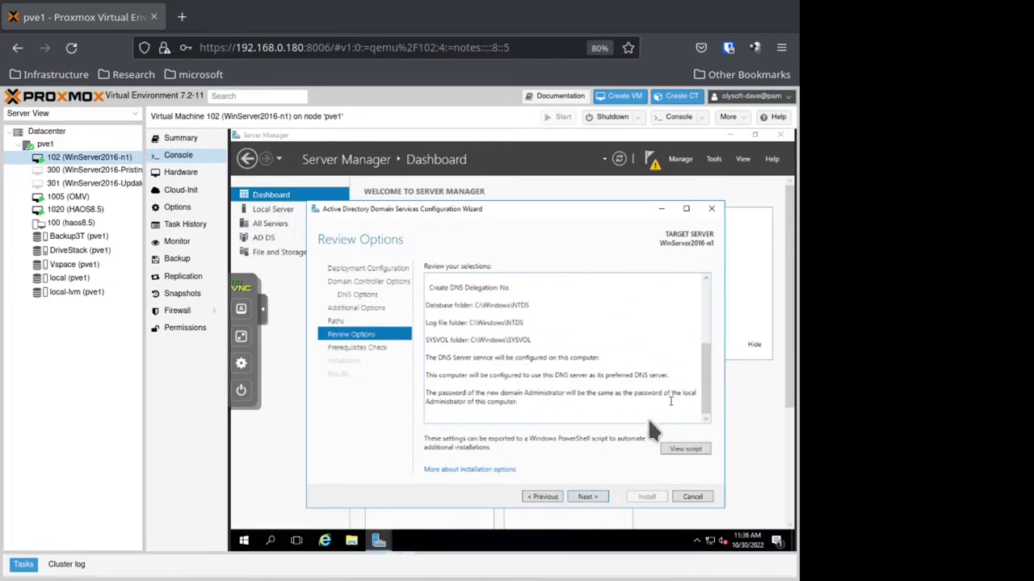
pyautogui.click(588, 496)
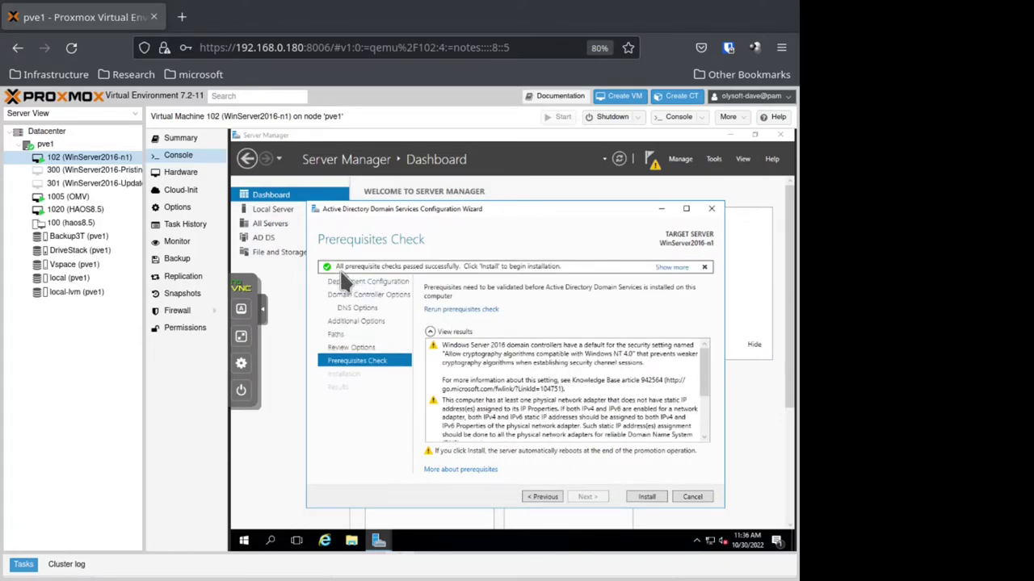
# Step: Go back to Review Options and view the generated Install-ADDSForest script in Notepad, then close it
pyautogui.click(542, 497)
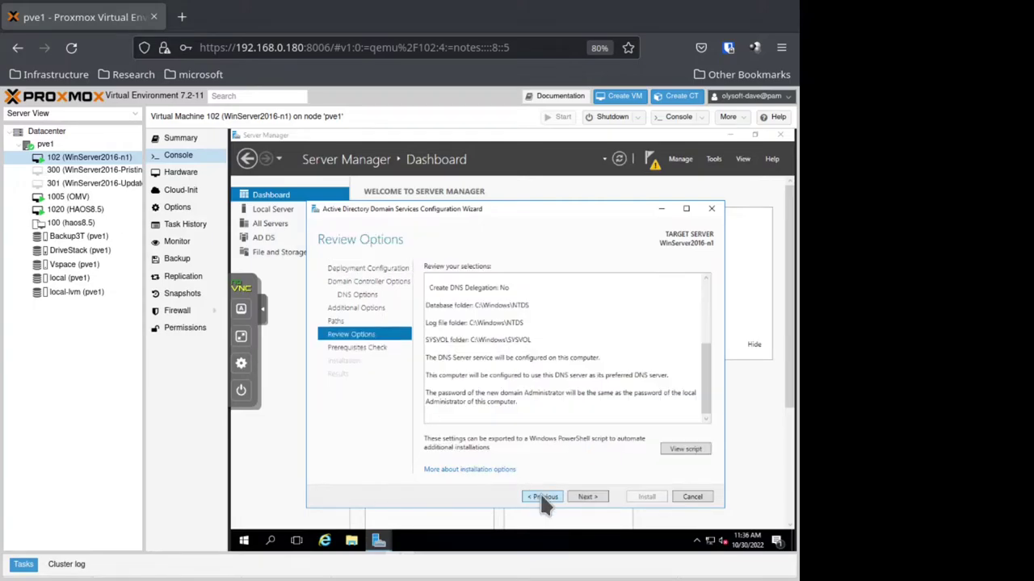
pyautogui.click(686, 449)
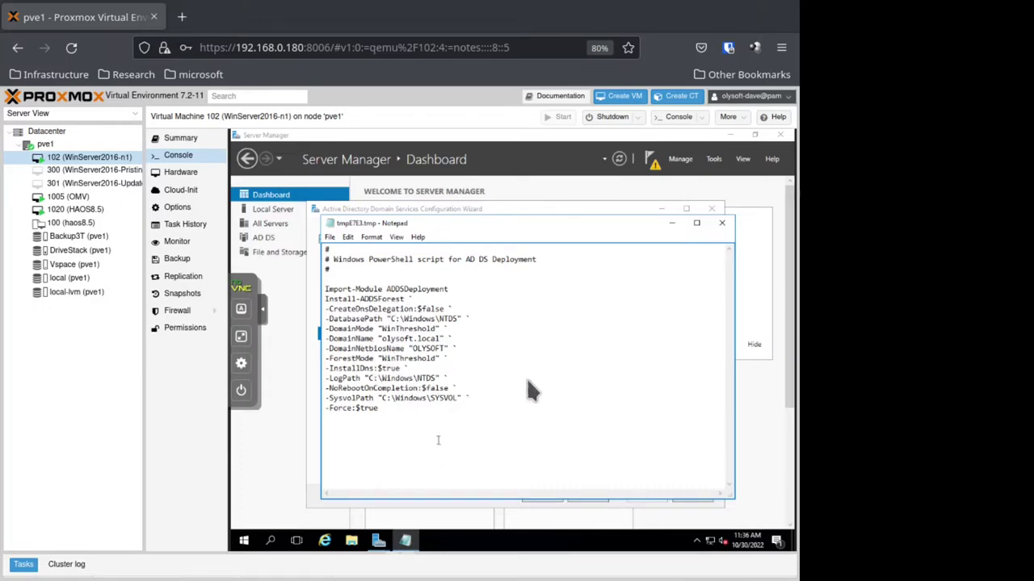
pyautogui.click(722, 225)
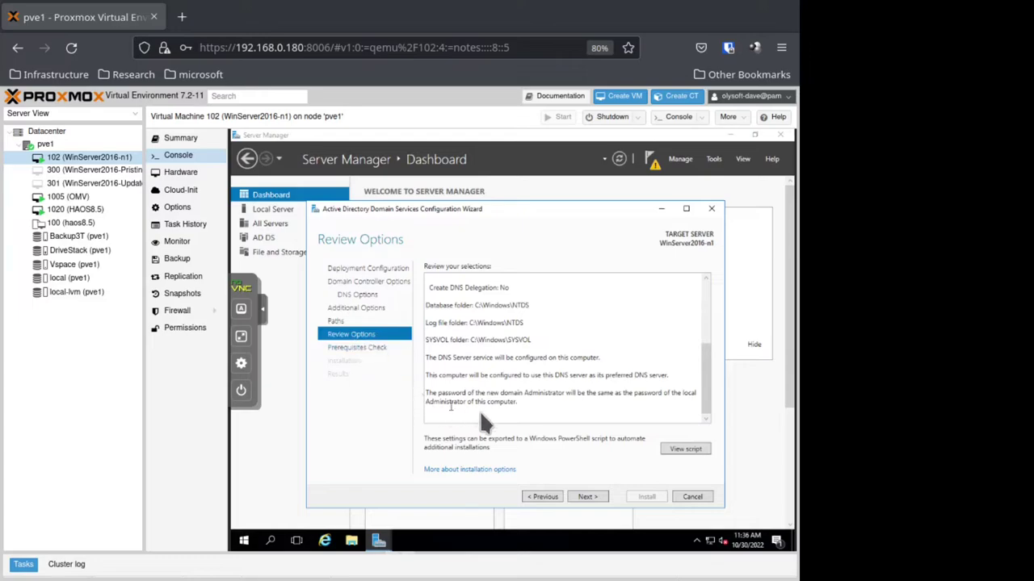
# Step: Advance to Prerequisites Check so all checks pass again, with warnings only
pyautogui.click(587, 497)
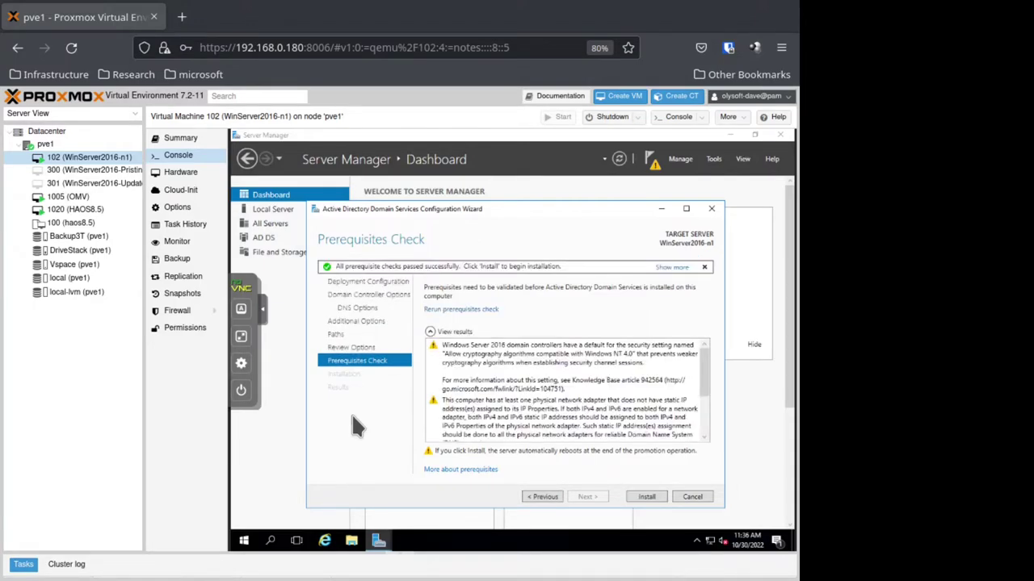
# Step: Install AD DS and let WinServer2016-n1 reboot to the Windows lock screen
pyautogui.click(644, 496)
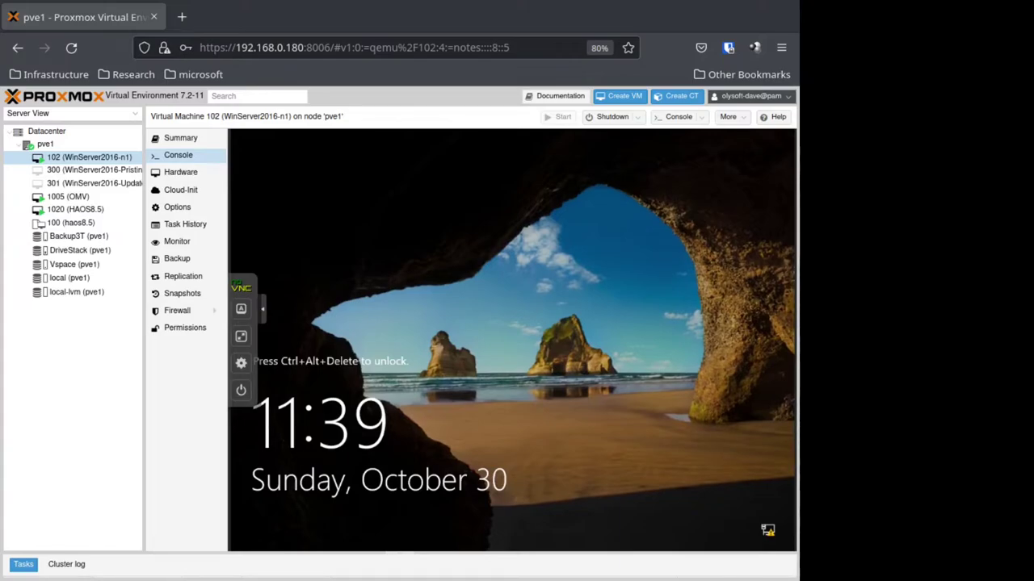
# Step: Send Ctrl+Alt+Del through noVNC and sign in as Administrator, retrying after an incorrect password
pyautogui.click(241, 310)
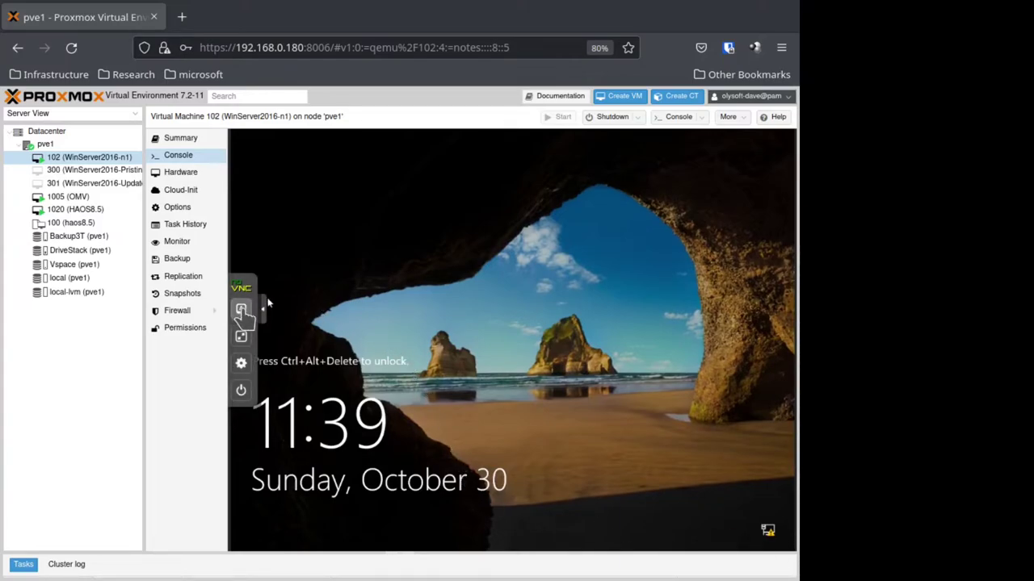
pyautogui.click(288, 408)
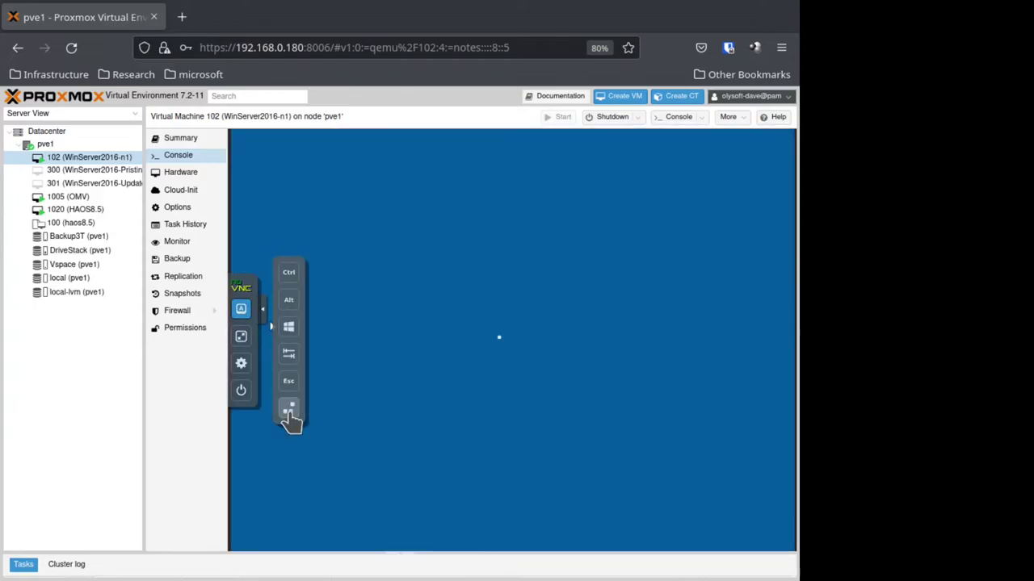
pyautogui.click(464, 389)
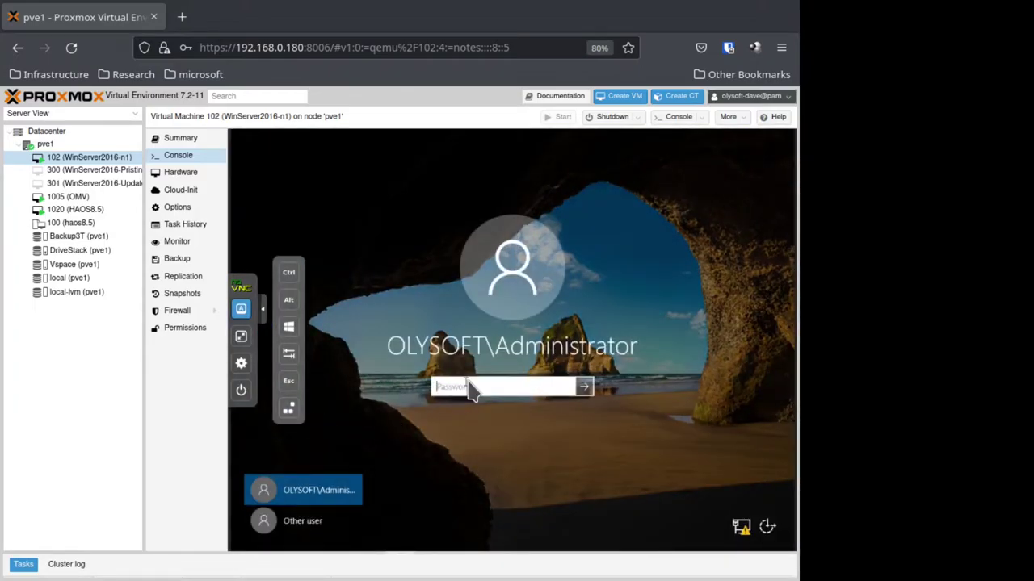
pyautogui.click(241, 310)
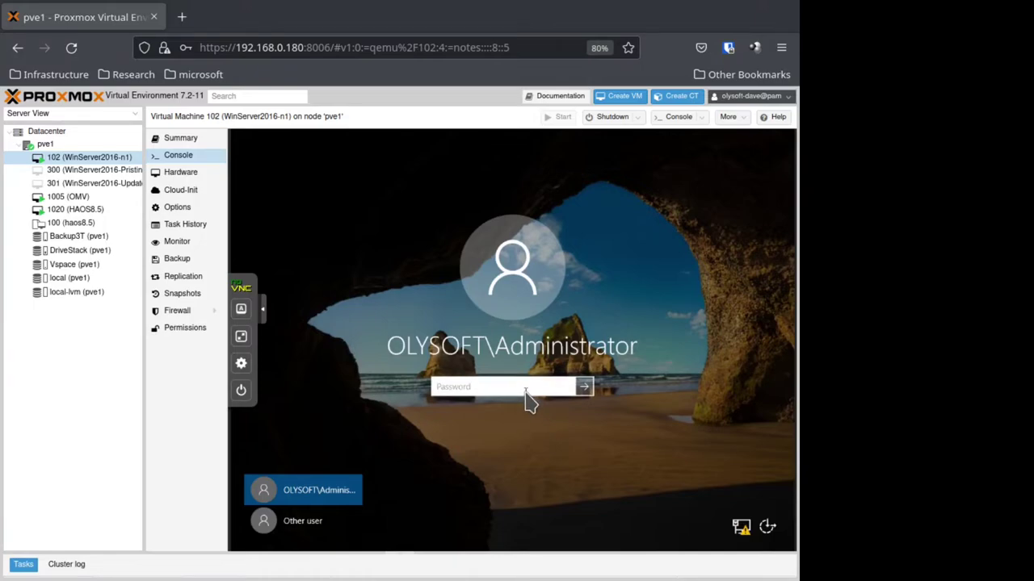
pyautogui.write('P@ssw0rd')
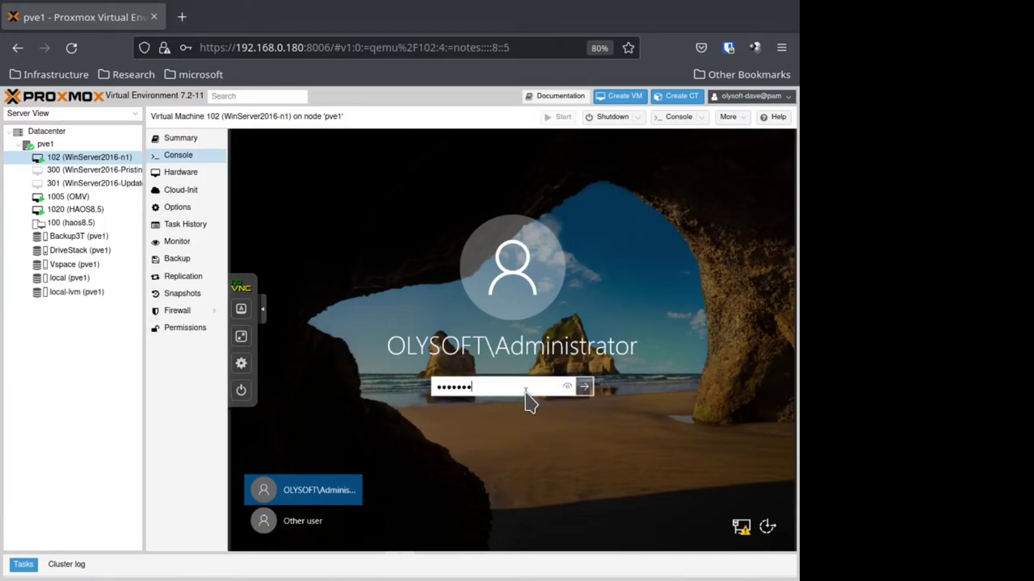
pyautogui.write('12345')
pyautogui.press('Return')
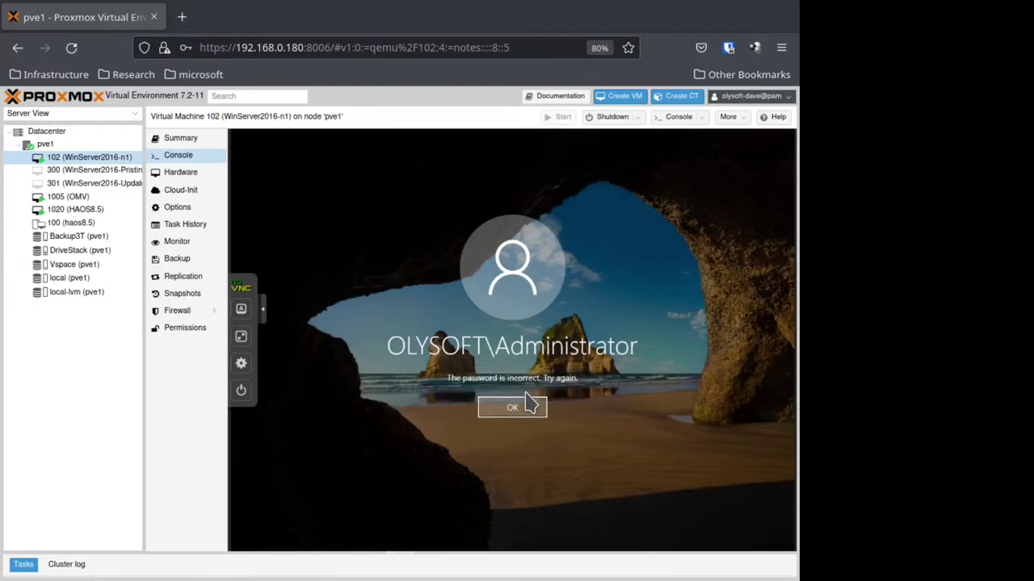
pyautogui.click(529, 406)
pyautogui.write('123456')
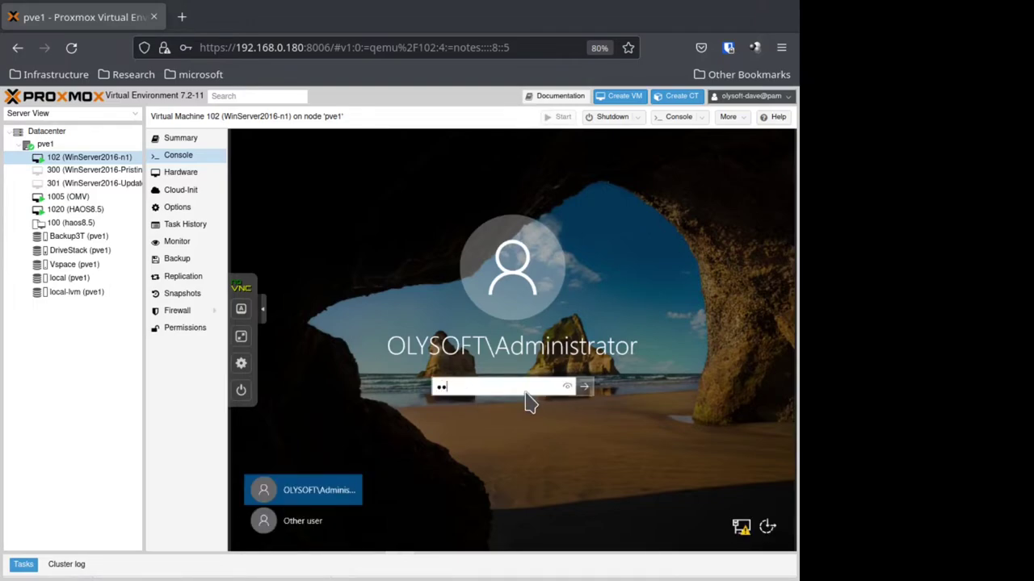
pyautogui.write('123456123')
pyautogui.press('Return')
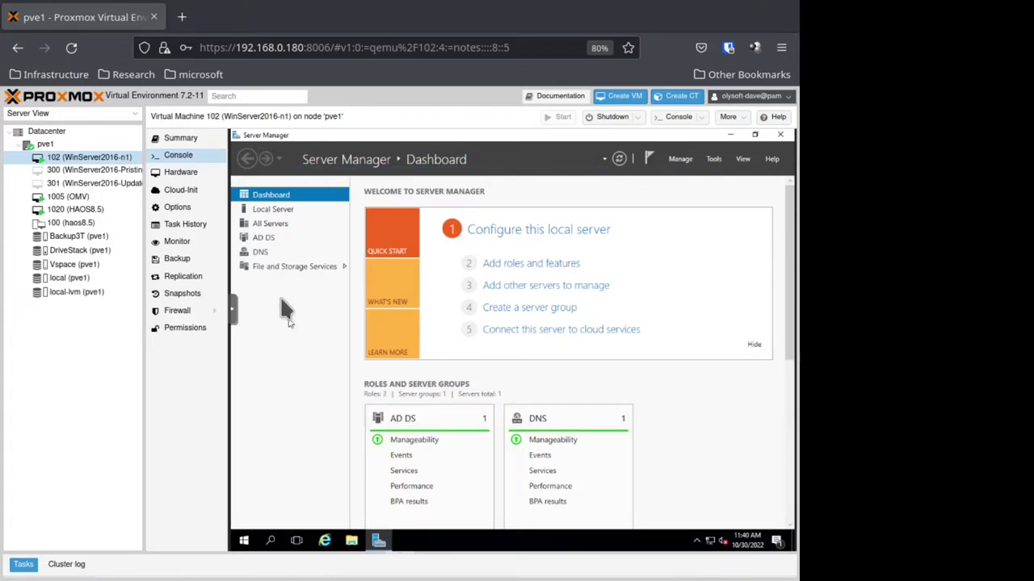
pyautogui.click(264, 237)
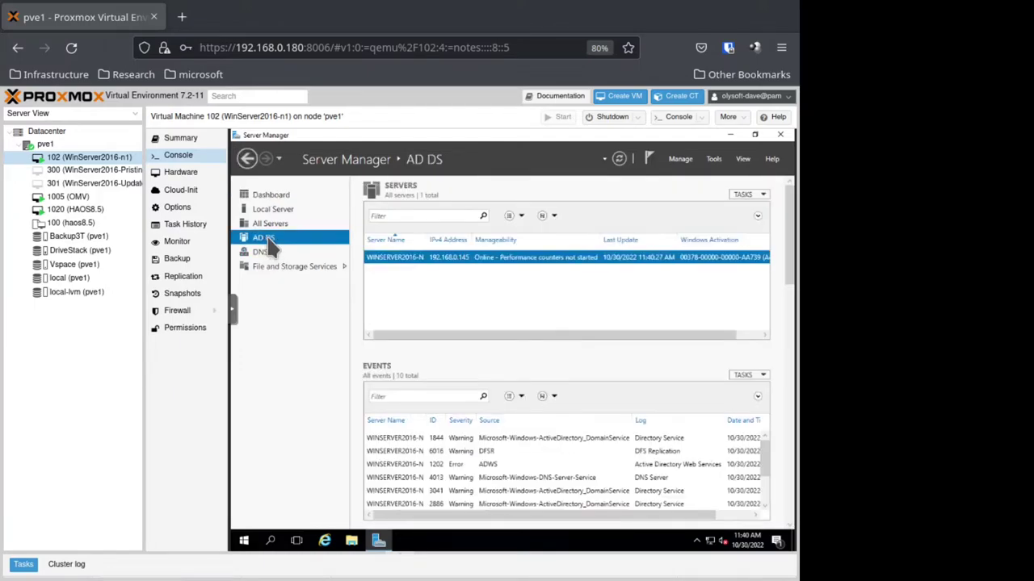
pyautogui.click(264, 251)
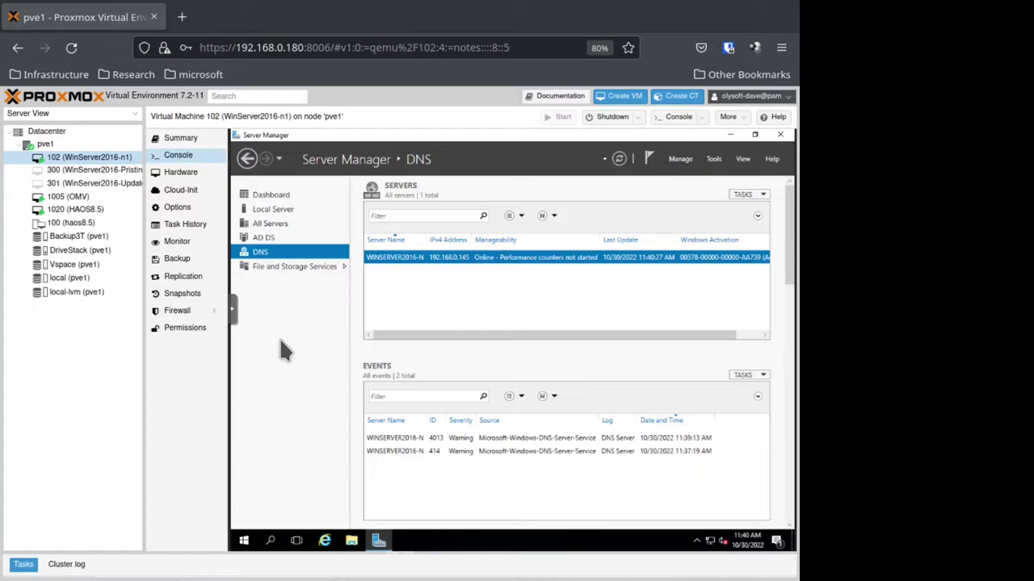
pyautogui.click(279, 224)
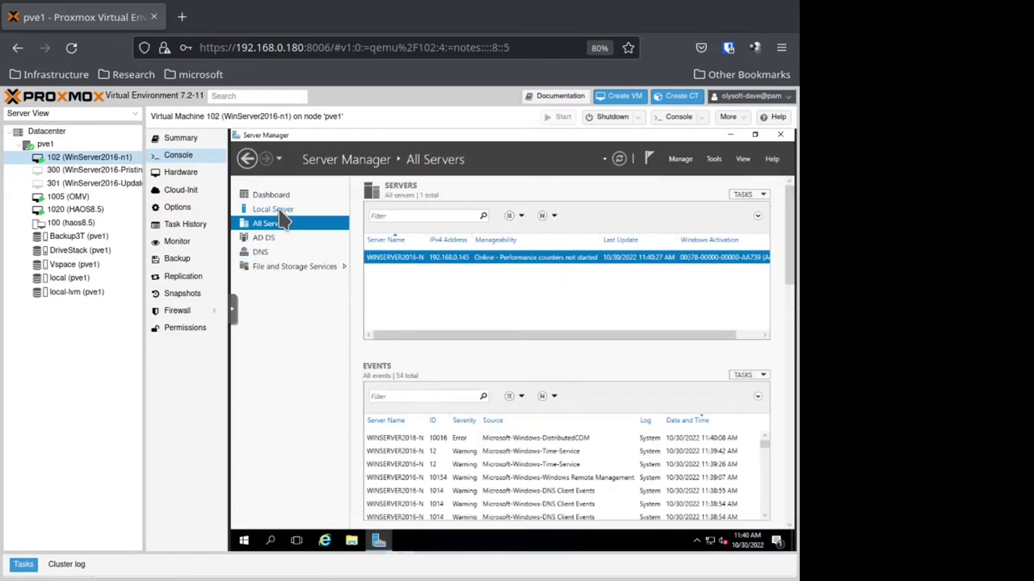
pyautogui.click(279, 211)
pyautogui.click(274, 195)
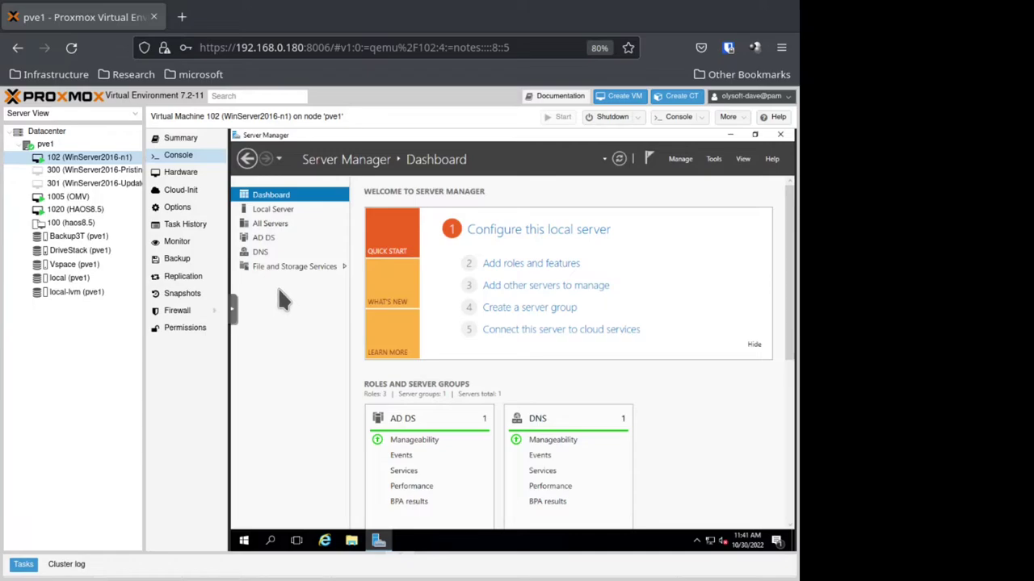
# Step: Stop VM 102 (WinServer2016-n1) from its context menu and confirm with Yes
pyautogui.rightClick(76, 163)
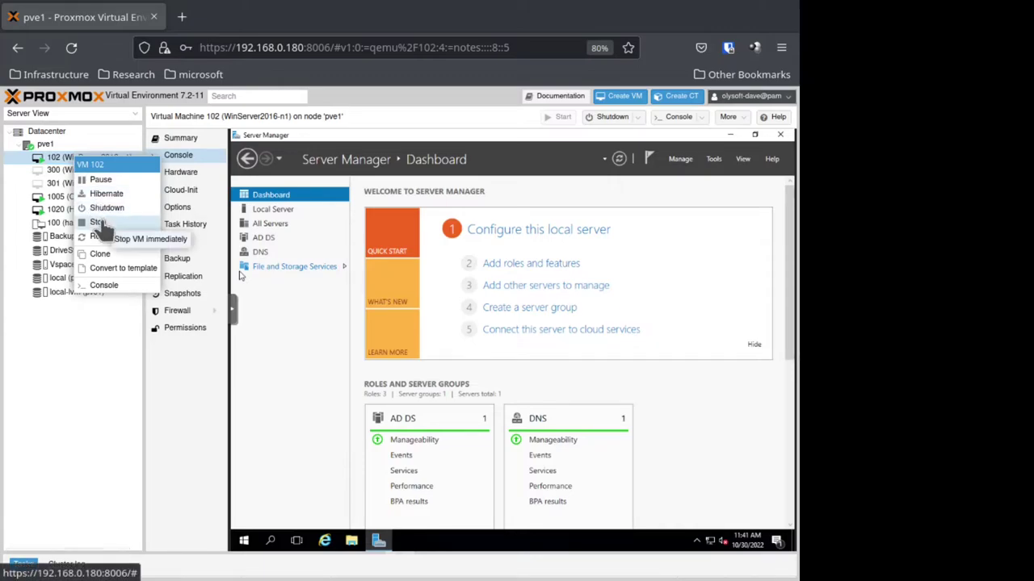
pyautogui.click(292, 352)
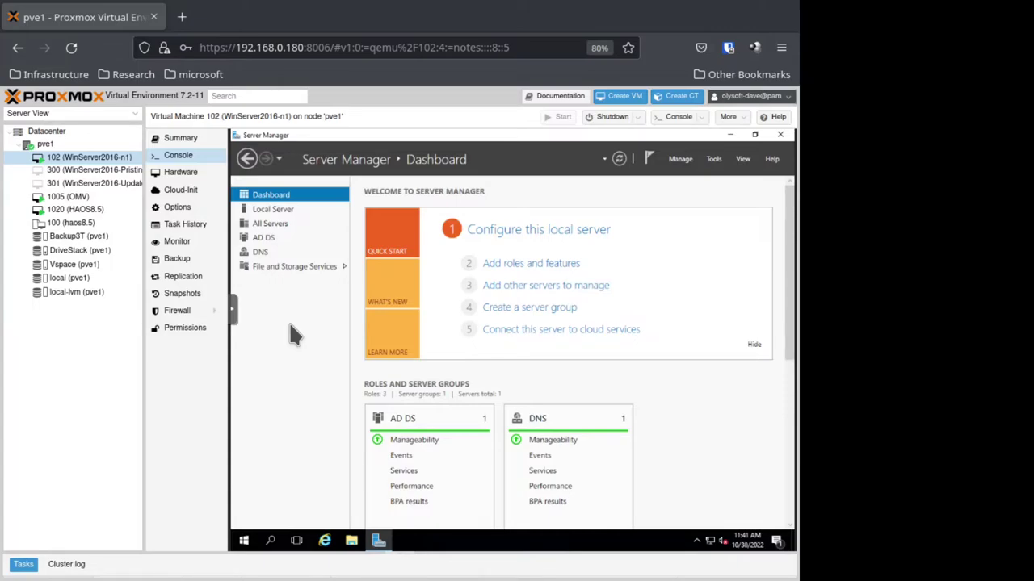
pyautogui.rightClick(76, 162)
pyautogui.click(113, 219)
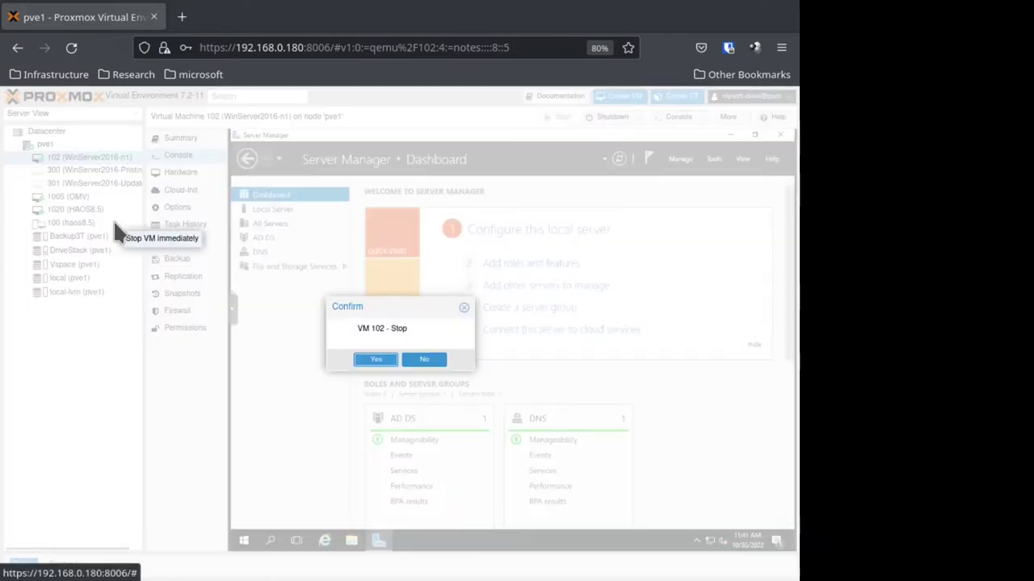
pyautogui.click(376, 359)
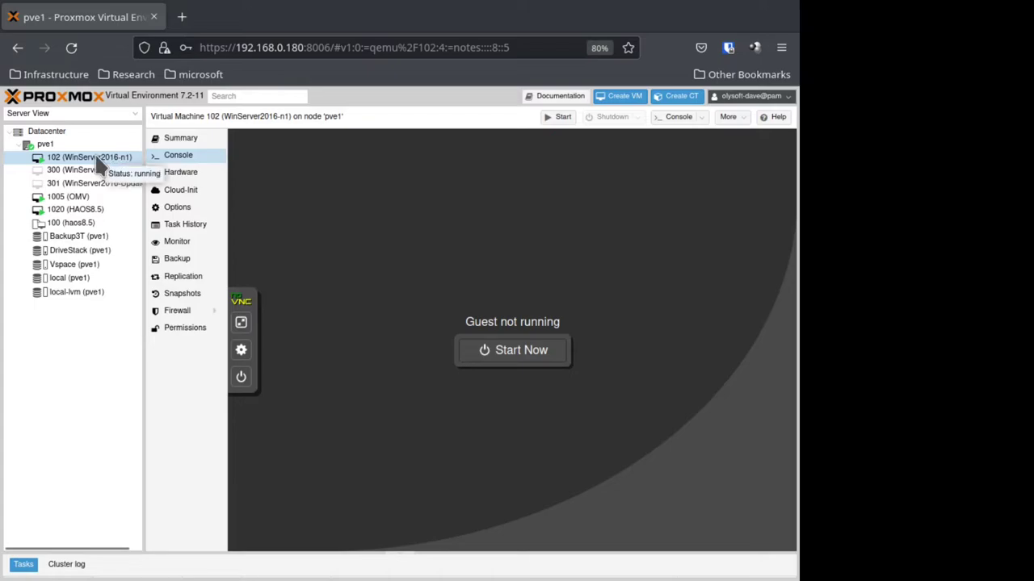
# Step: Reassign VM 102's 1000G DriveStack disk scsi1 to VM 300 (WinServer2016-Pristine) and view its hardware
pyautogui.click(179, 173)
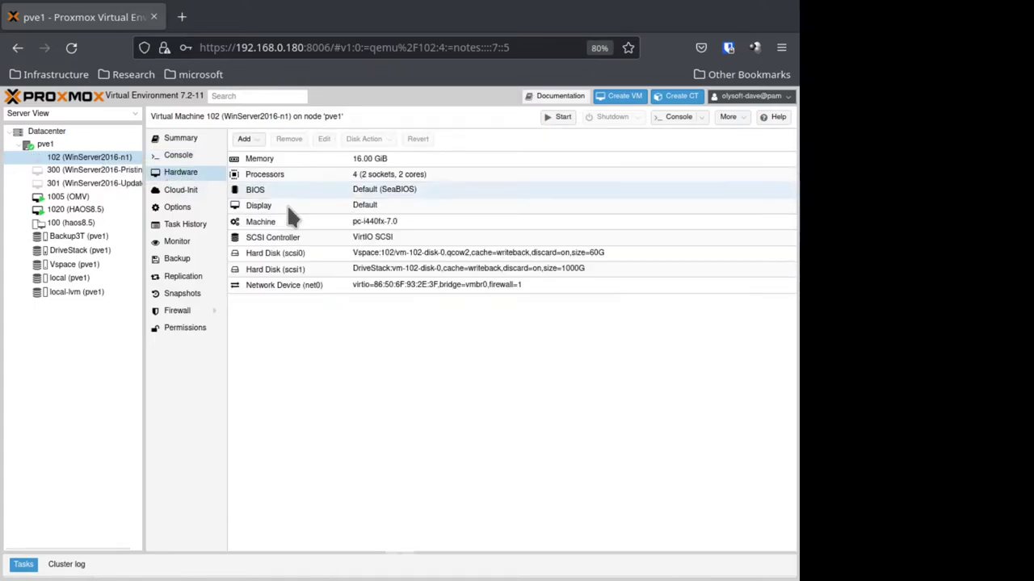
pyautogui.click(375, 277)
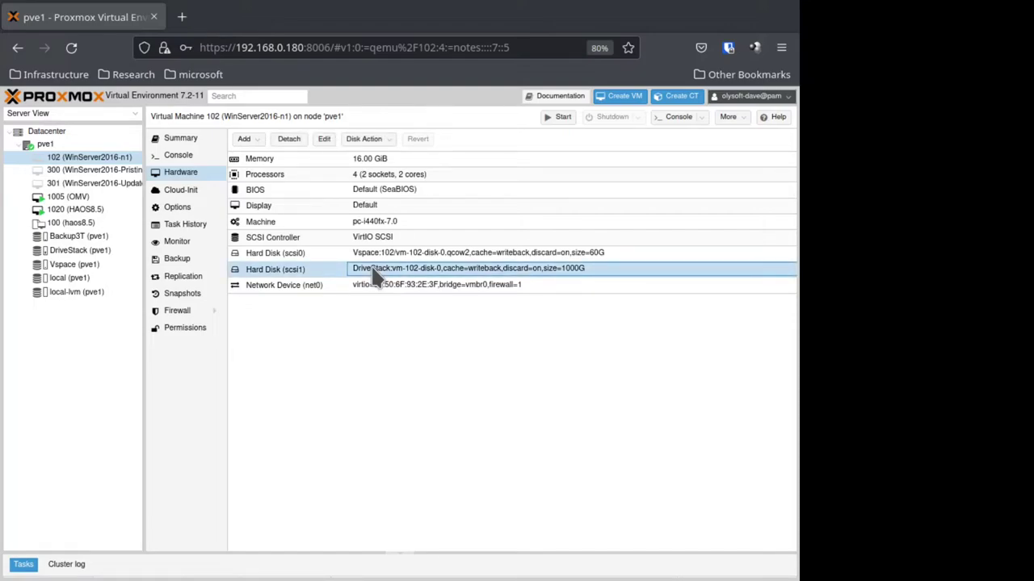
pyautogui.click(326, 271)
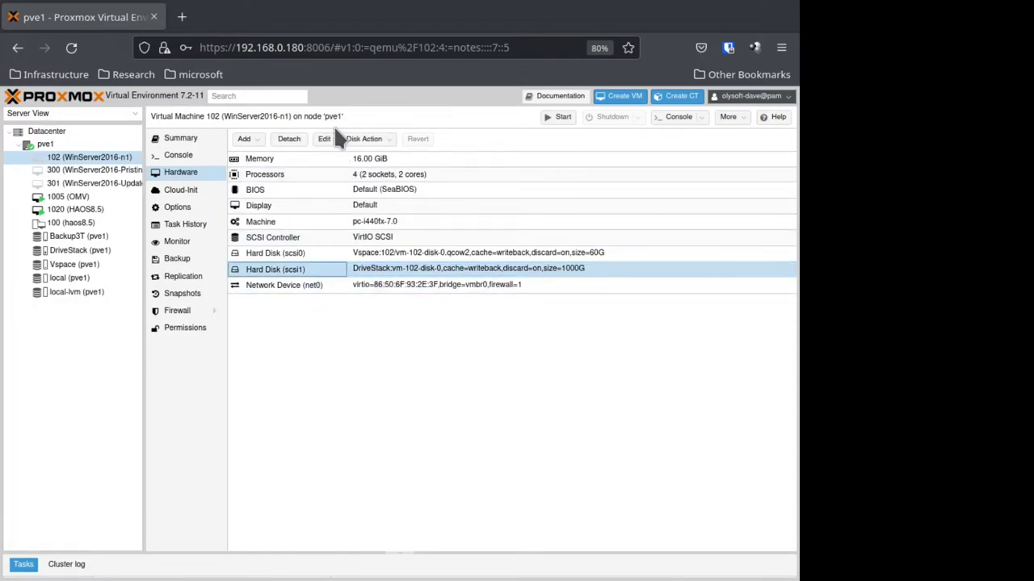
pyautogui.click(365, 141)
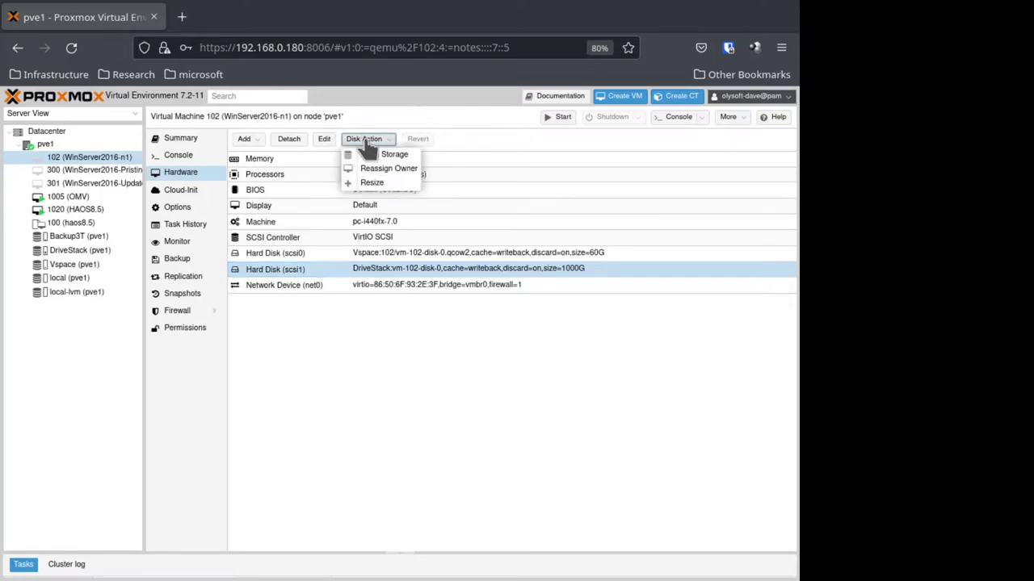
pyautogui.click(382, 173)
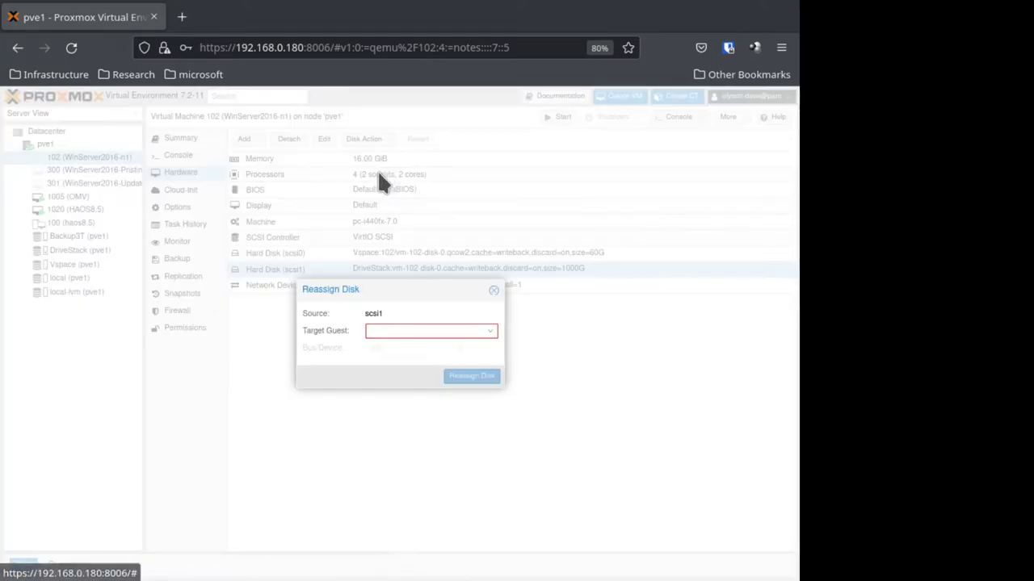
pyautogui.click(397, 329)
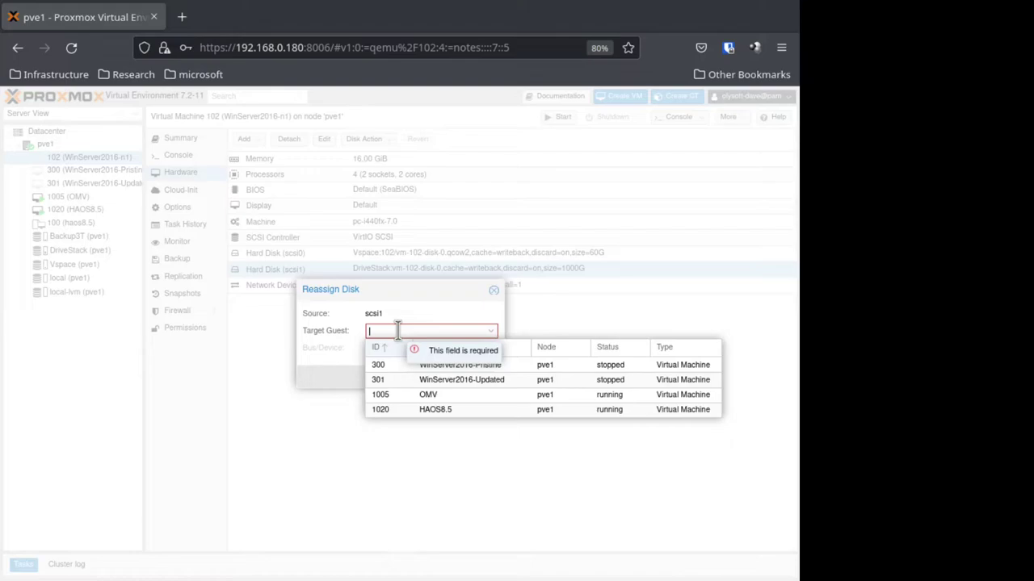
pyautogui.write('300')
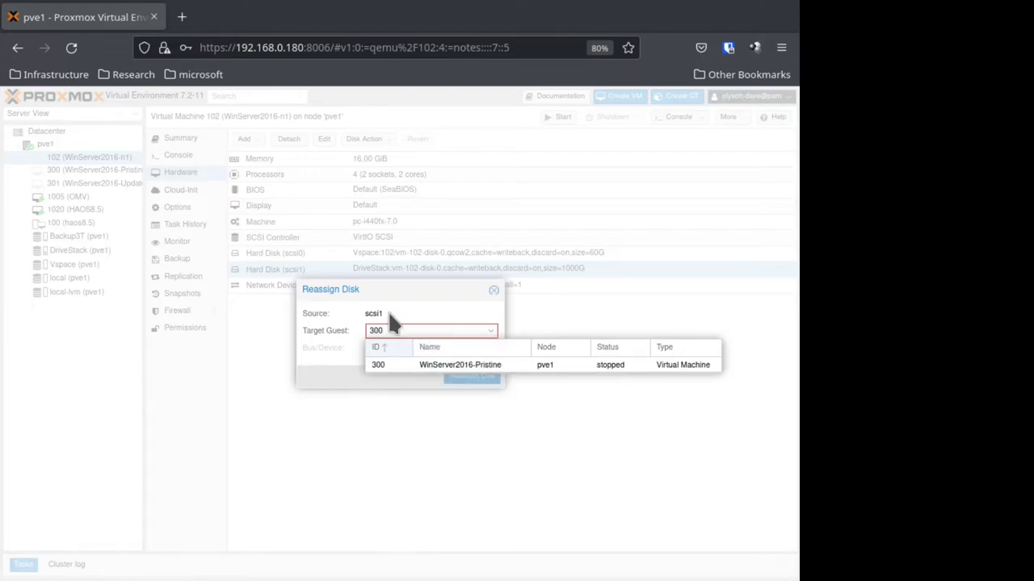
pyautogui.click(468, 366)
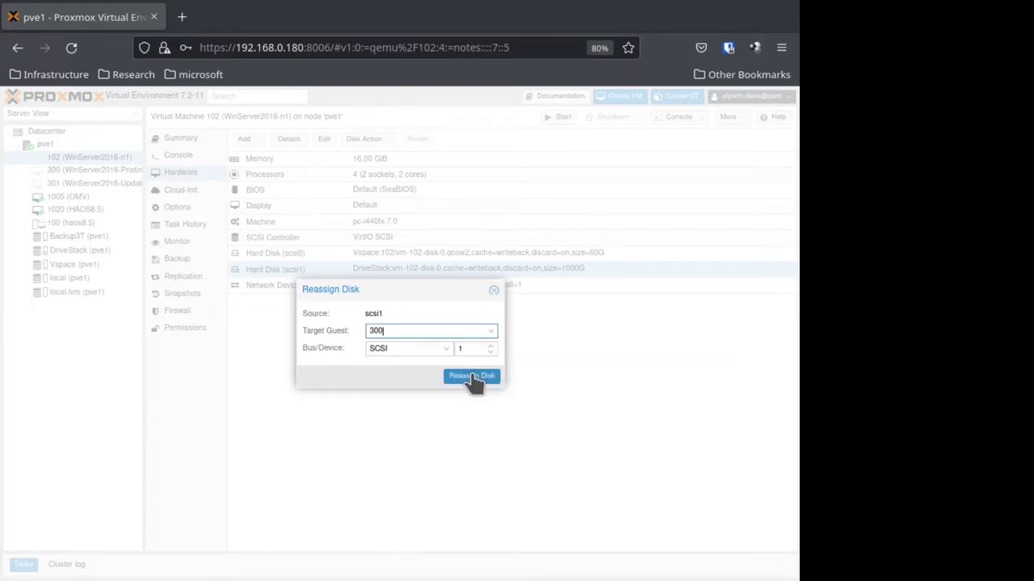
pyautogui.click(472, 376)
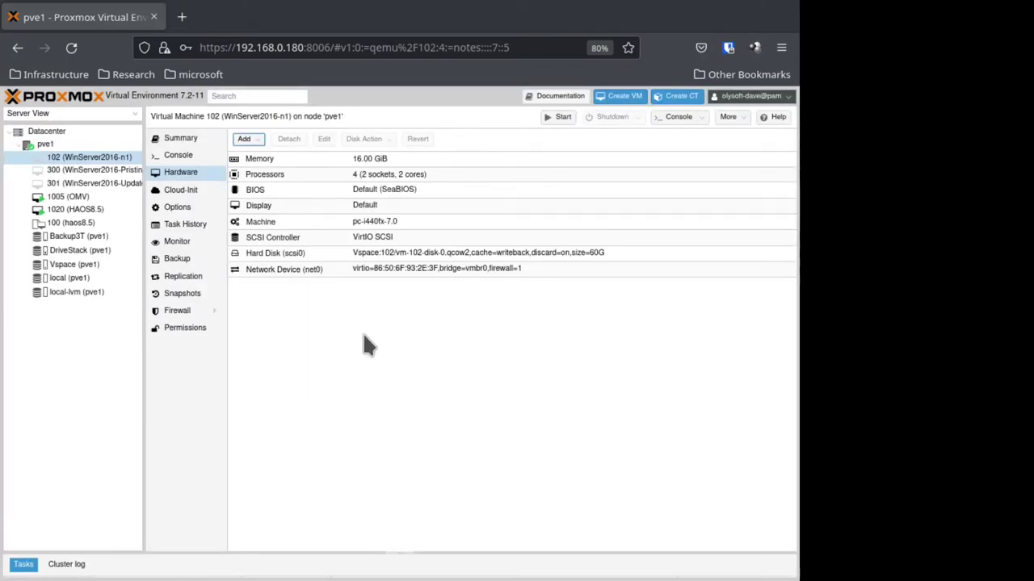
pyautogui.click(92, 169)
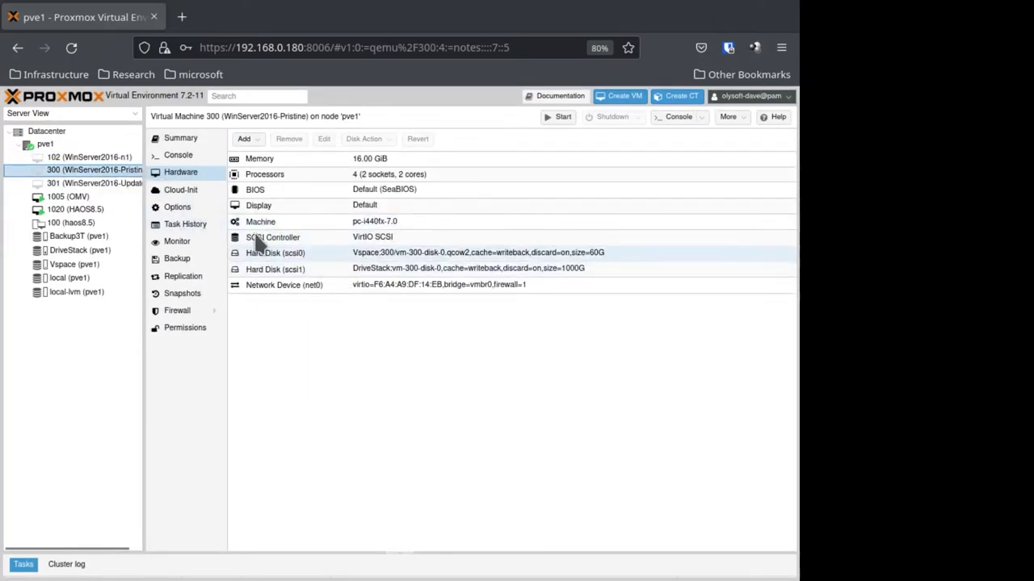
# Step: Clone VM 102 as VM 104 named WinServer2016-n2 with target storage Vspace
pyautogui.click(88, 157)
pyautogui.rightClick(98, 159)
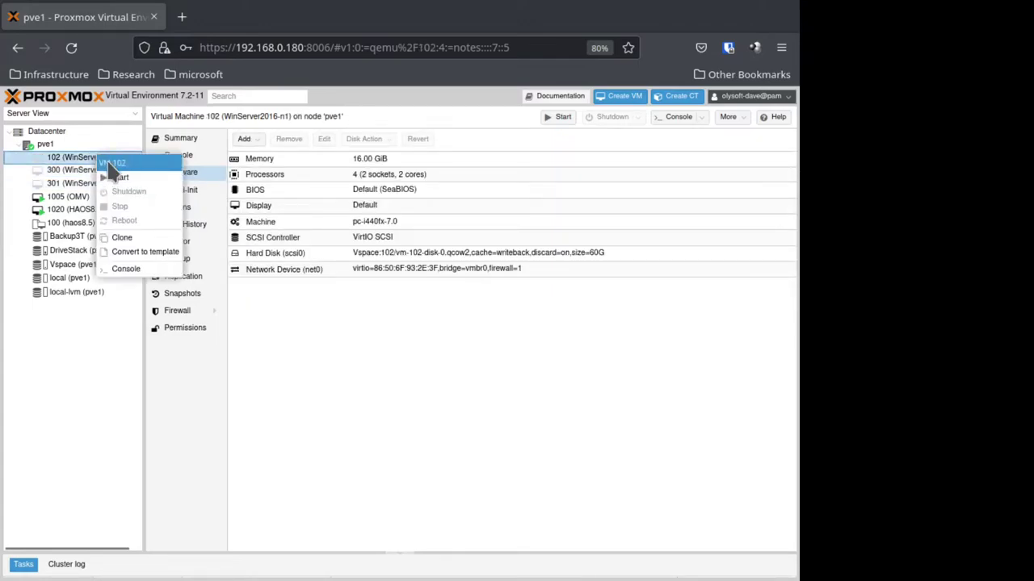
pyautogui.click(121, 238)
pyautogui.doubleClick(345, 310)
pyautogui.write('104')
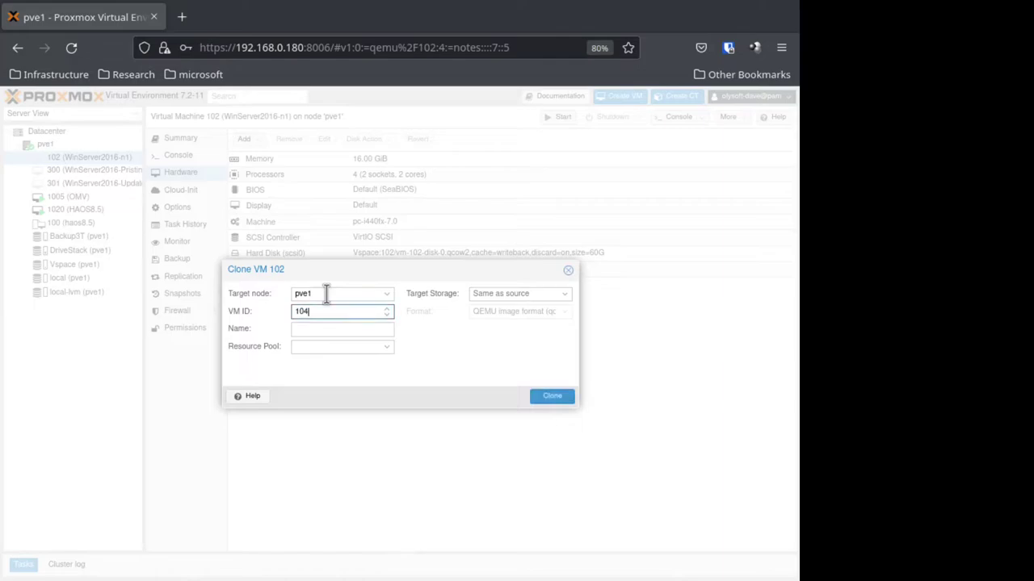
pyautogui.click(350, 329)
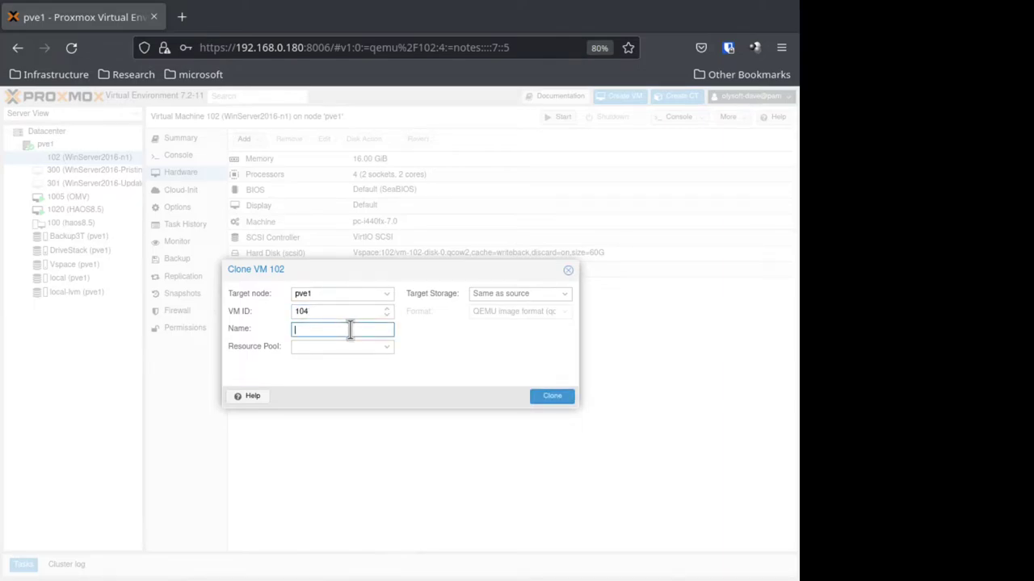
pyautogui.write('WinServer2016-n2')
pyautogui.press('Tab')
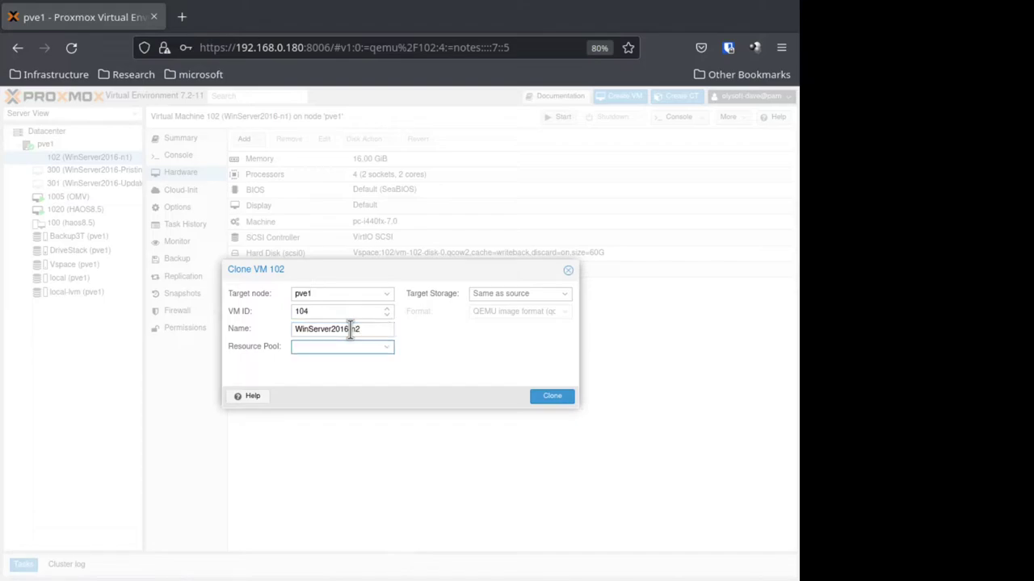
pyautogui.click(537, 294)
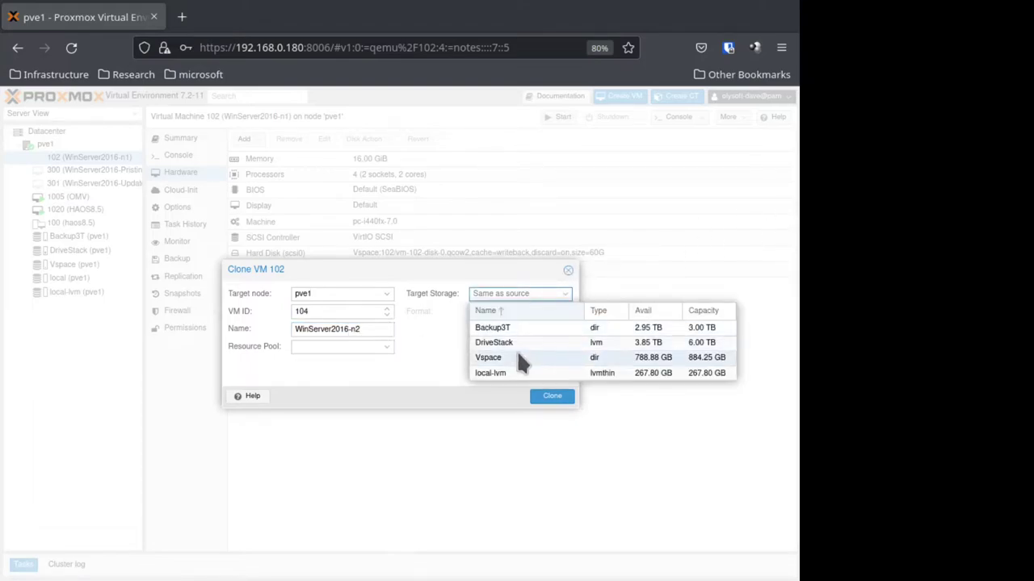
pyautogui.click(514, 357)
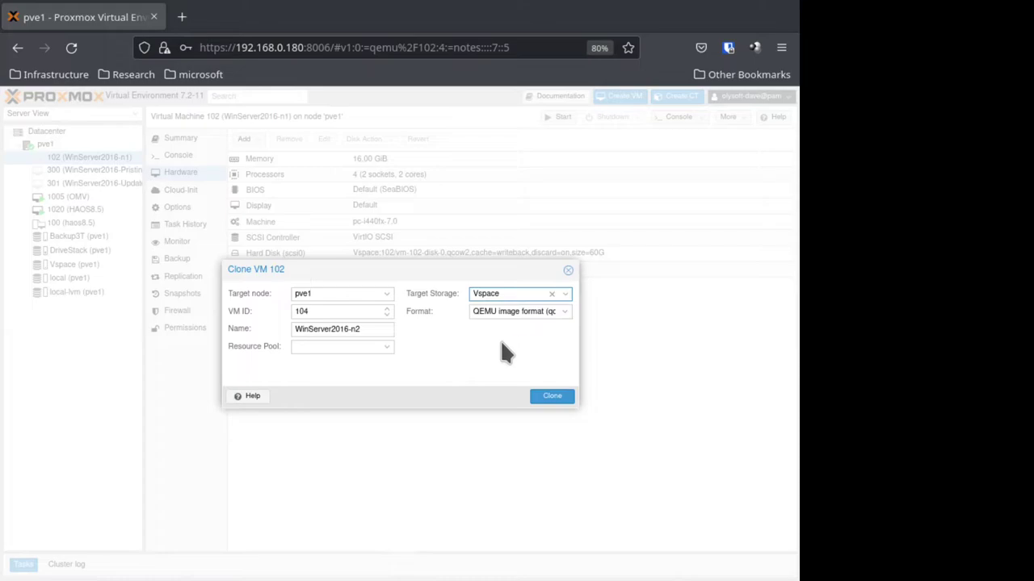
pyautogui.click(553, 396)
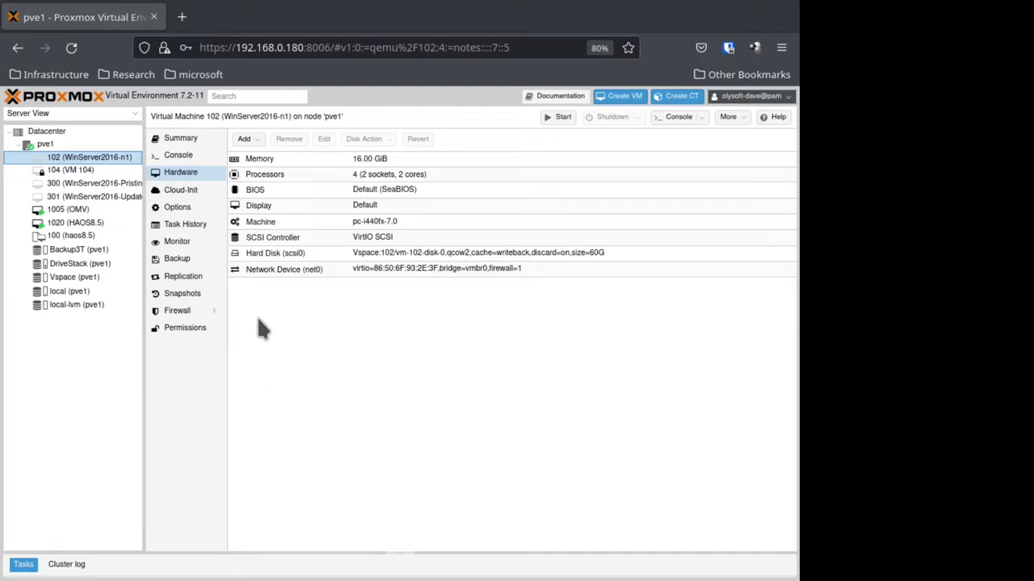
# Step: Compare VM 104's cloned hardware against VM 102's, then return to VM 102
pyautogui.moveTo(88, 174)
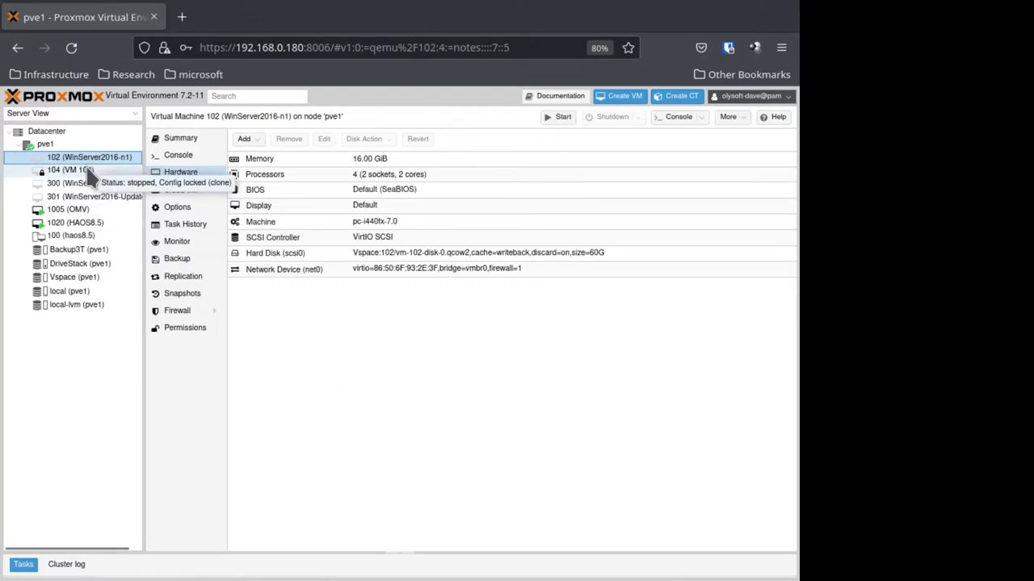
pyautogui.click(87, 171)
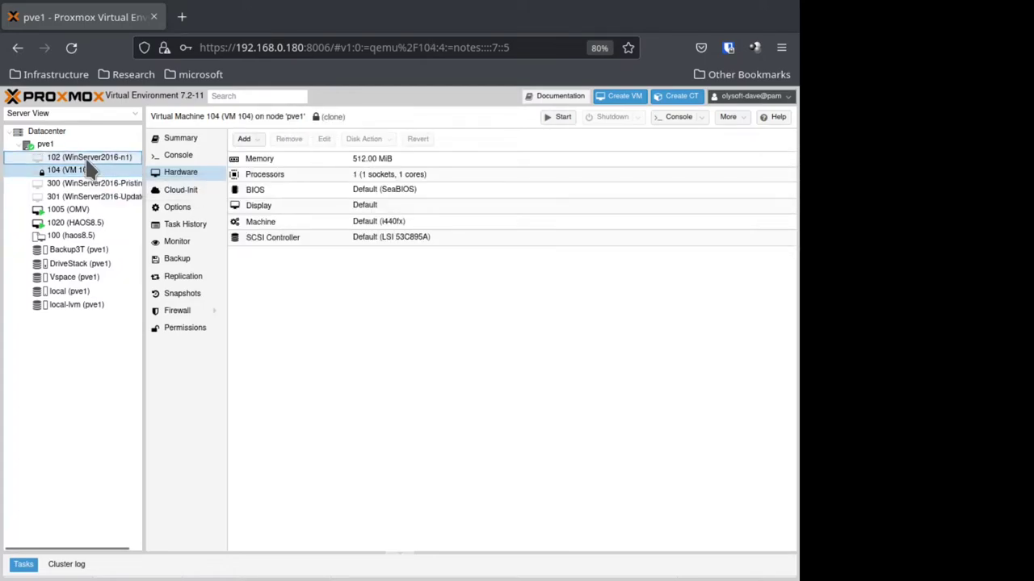
pyautogui.click(89, 172)
pyautogui.click(89, 158)
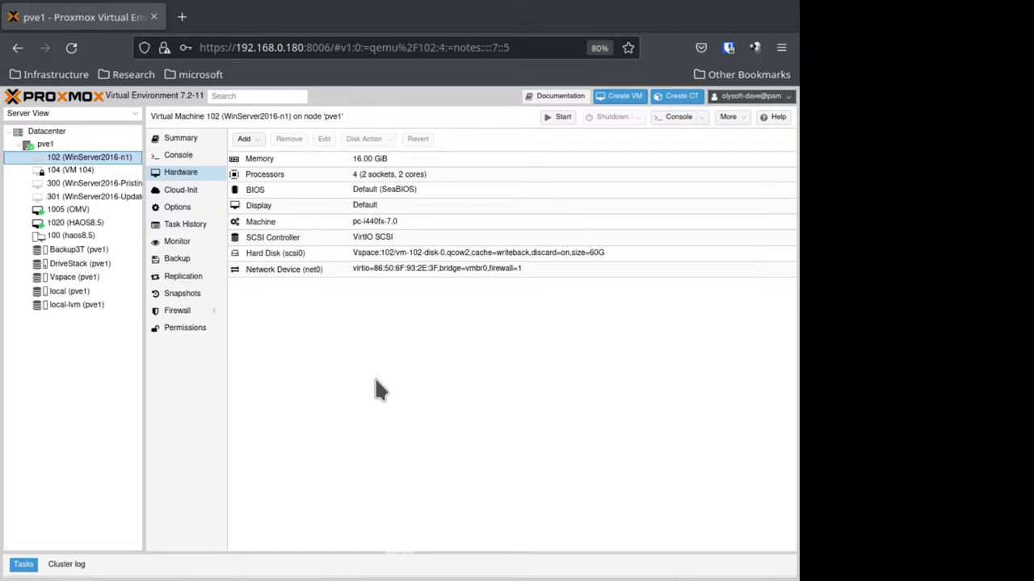
pyautogui.click(105, 170)
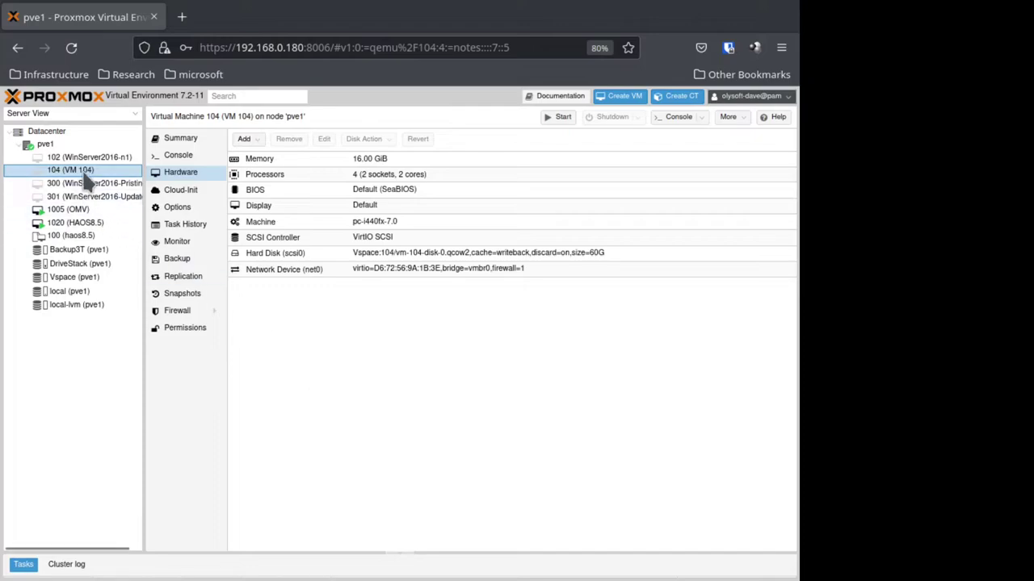
pyautogui.click(81, 159)
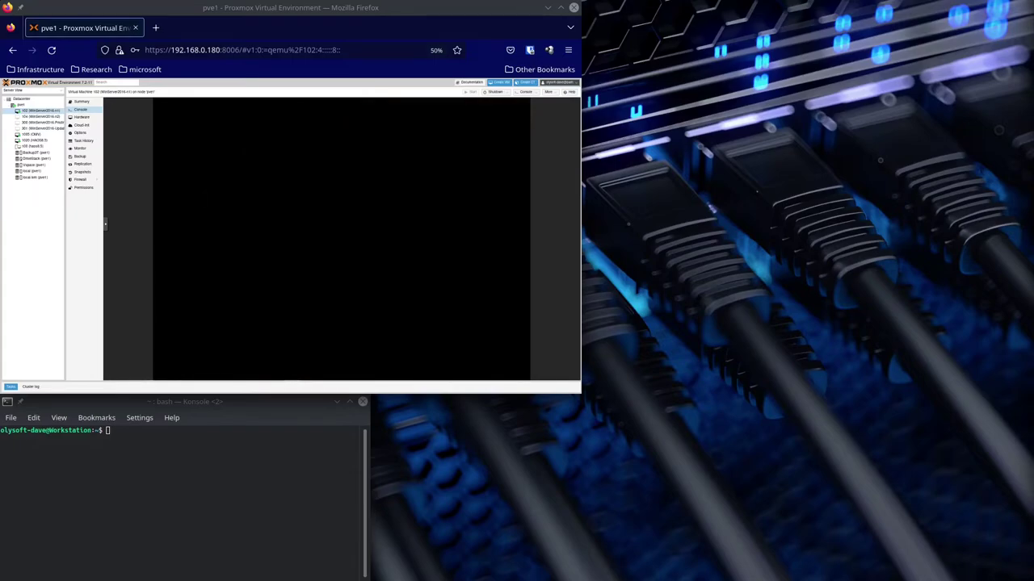
pyautogui.moveTo(320, 261)
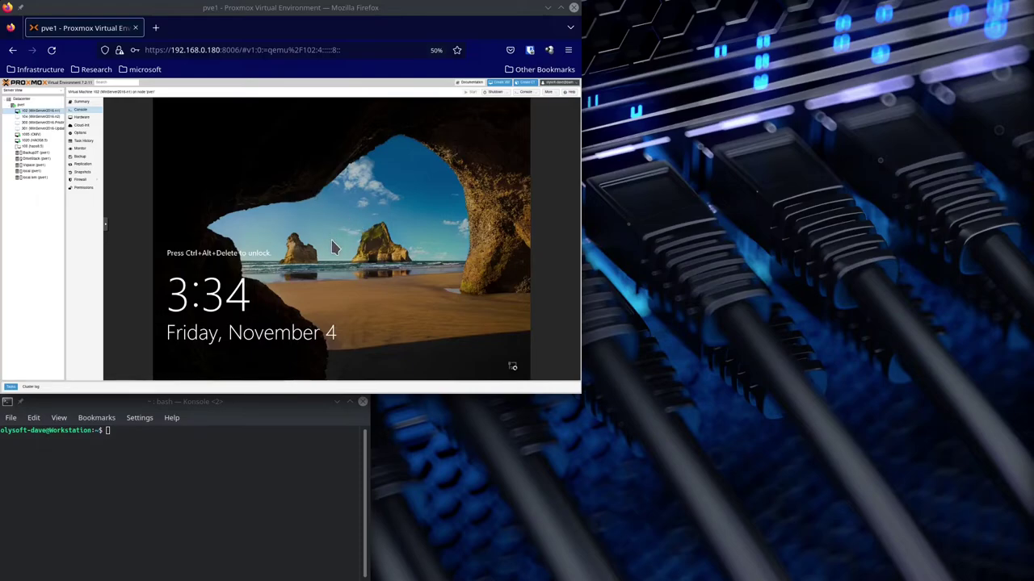
# Step: Clear Konsole, rerun the rdesktop connection to 192.168.0.200, then abort it with Ctrl+C
pyautogui.click(234, 503)
pyautogui.write('clear')
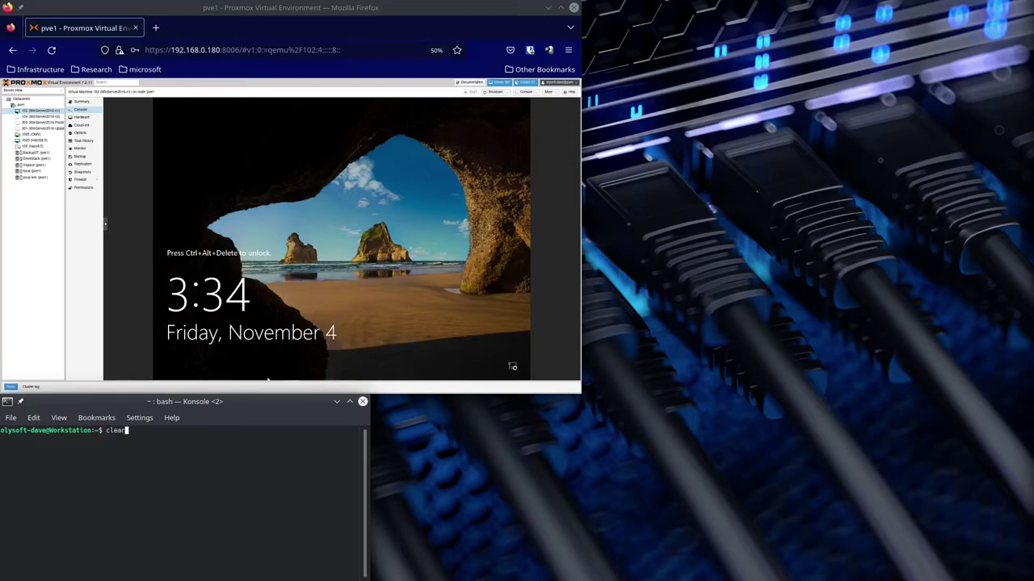
pyautogui.press('Up')
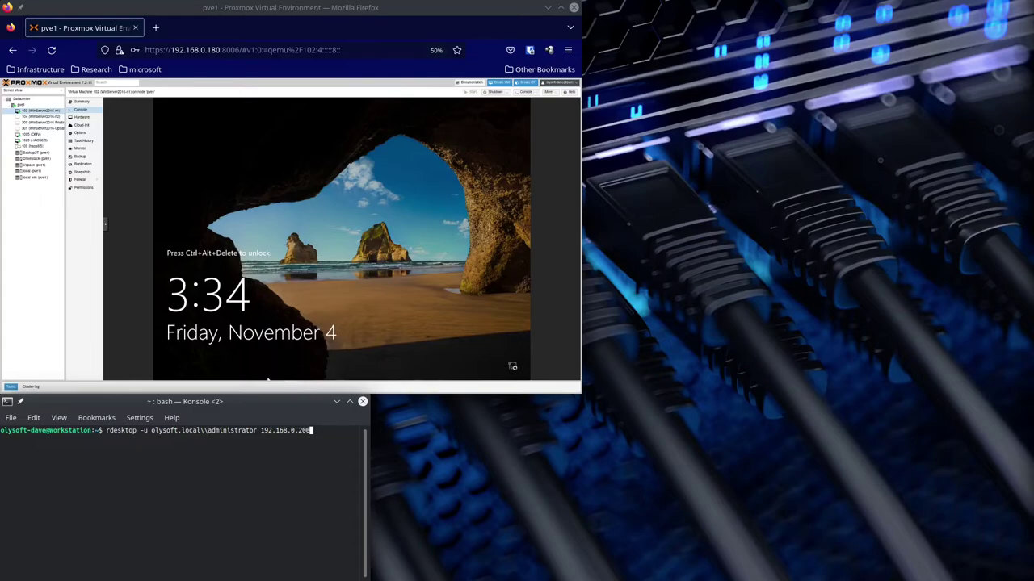
pyautogui.press('Return')
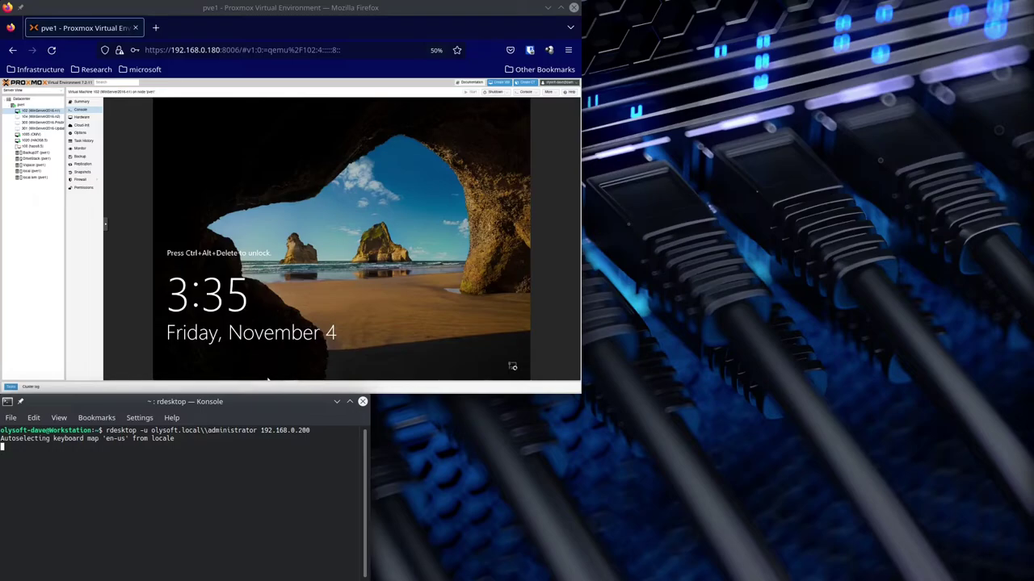
pyautogui.hotkey('ctrl', 'c')
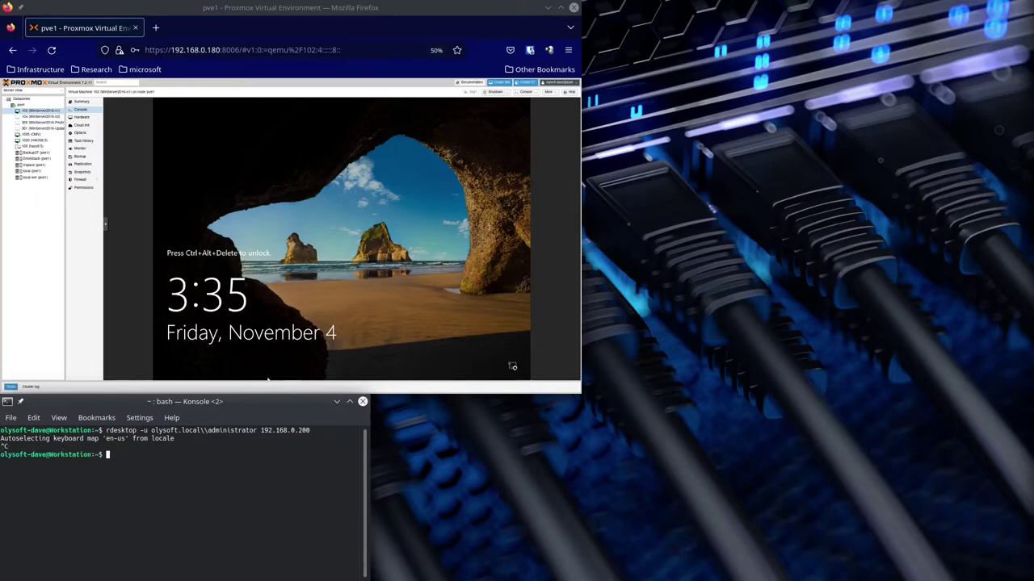
pyautogui.click(216, 286)
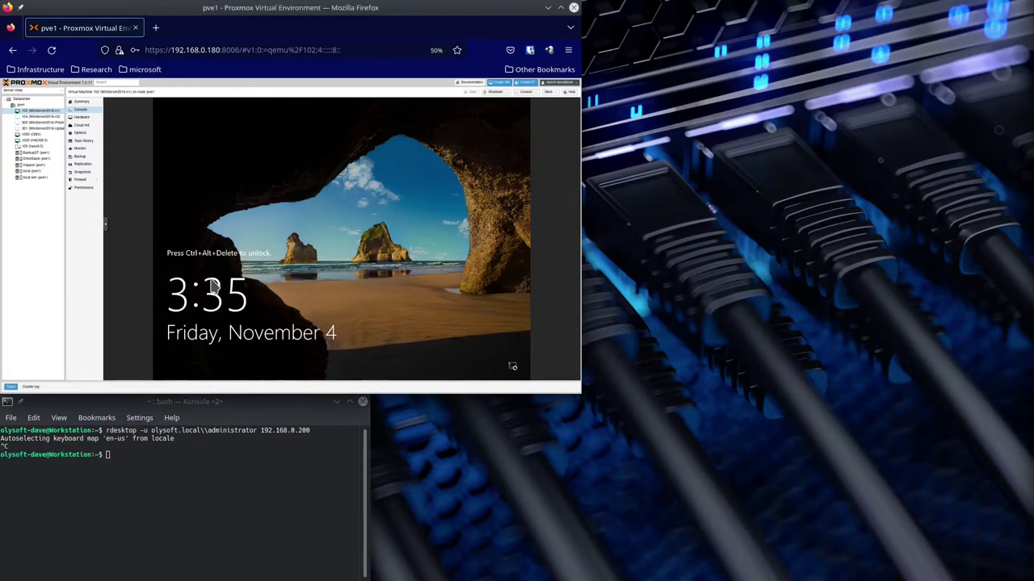
# Step: Send Ctrl+Alt+Del from the noVNC side bar and enter the administrator password to sign in
pyautogui.click(107, 229)
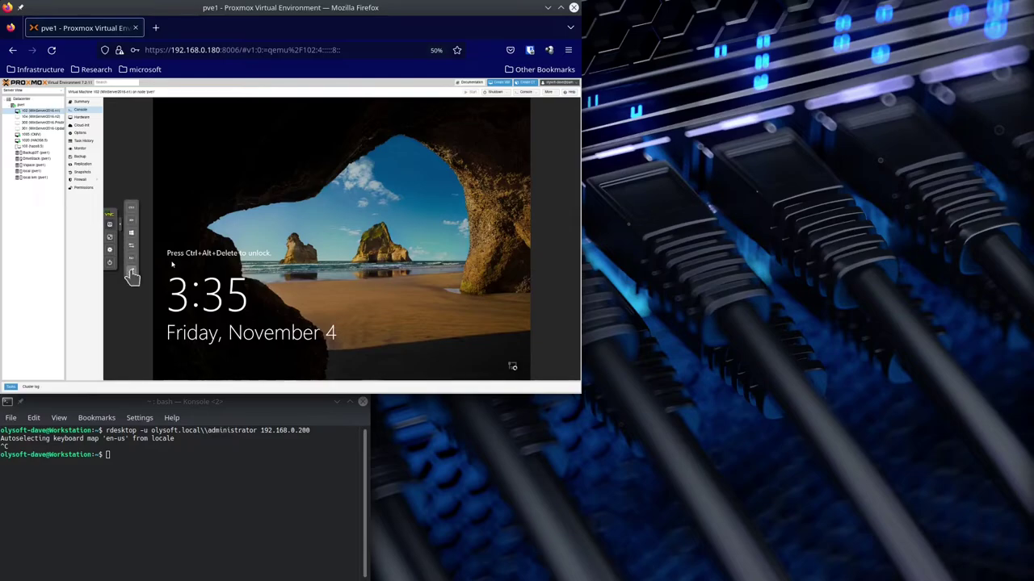
pyautogui.click(131, 271)
pyautogui.write('••')
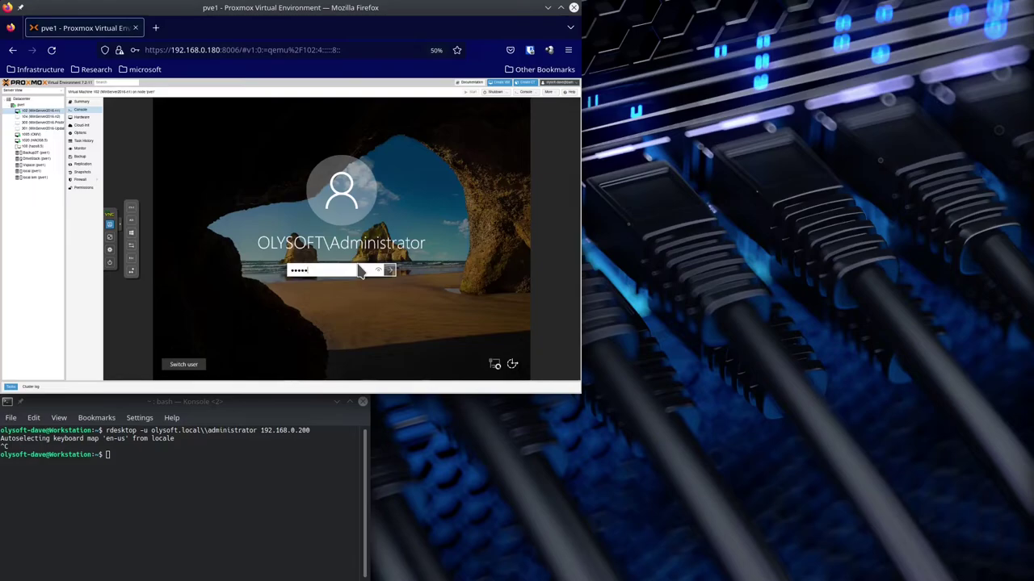
pyautogui.write('*')
pyautogui.press('Return')
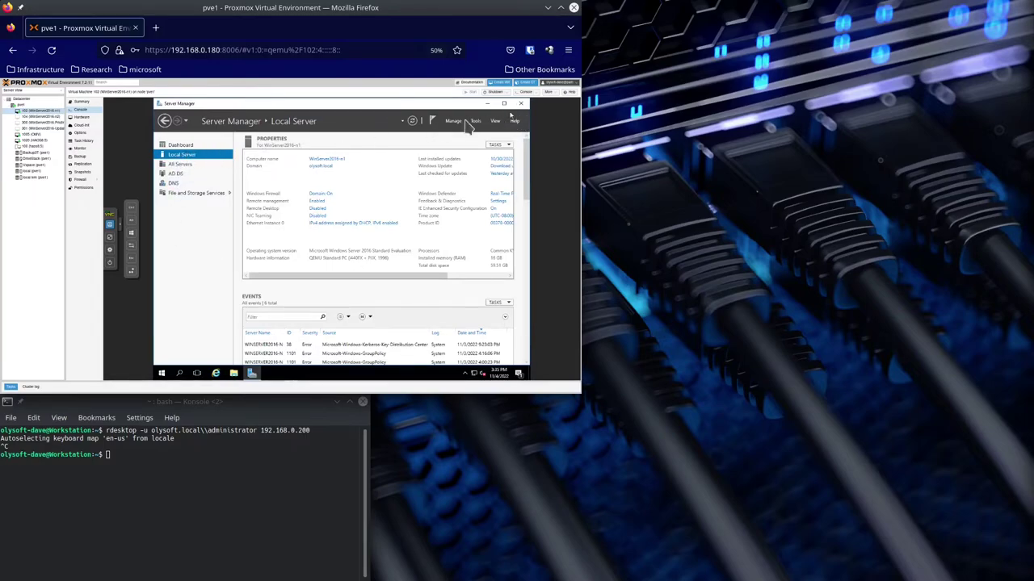
pyautogui.click(190, 145)
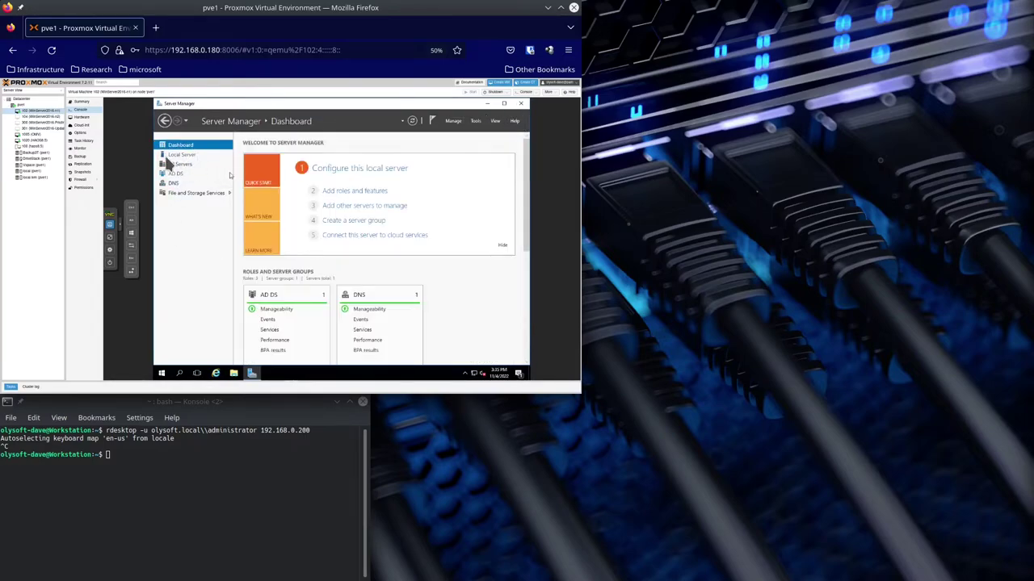
pyautogui.click(173, 156)
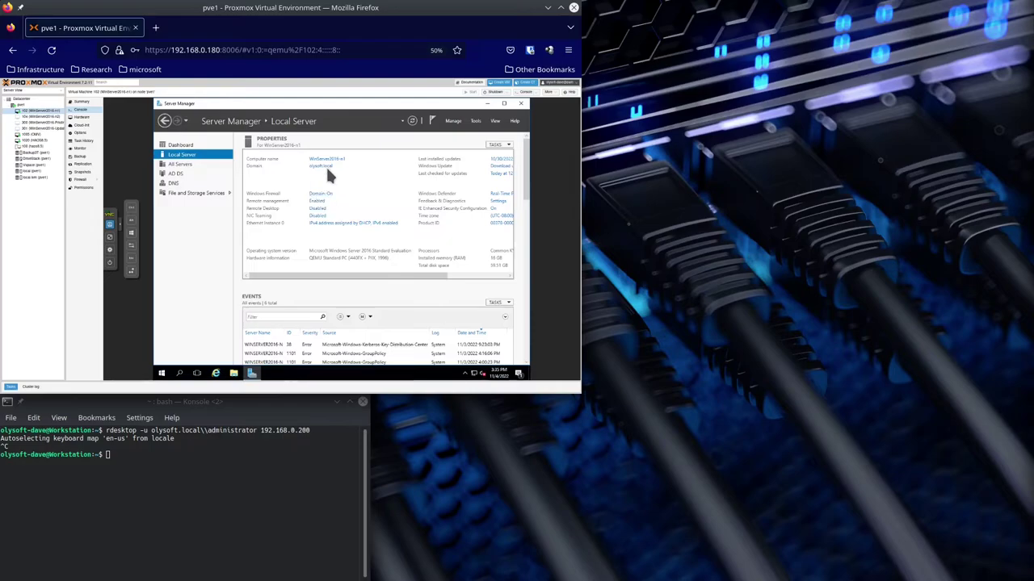
pyautogui.click(338, 228)
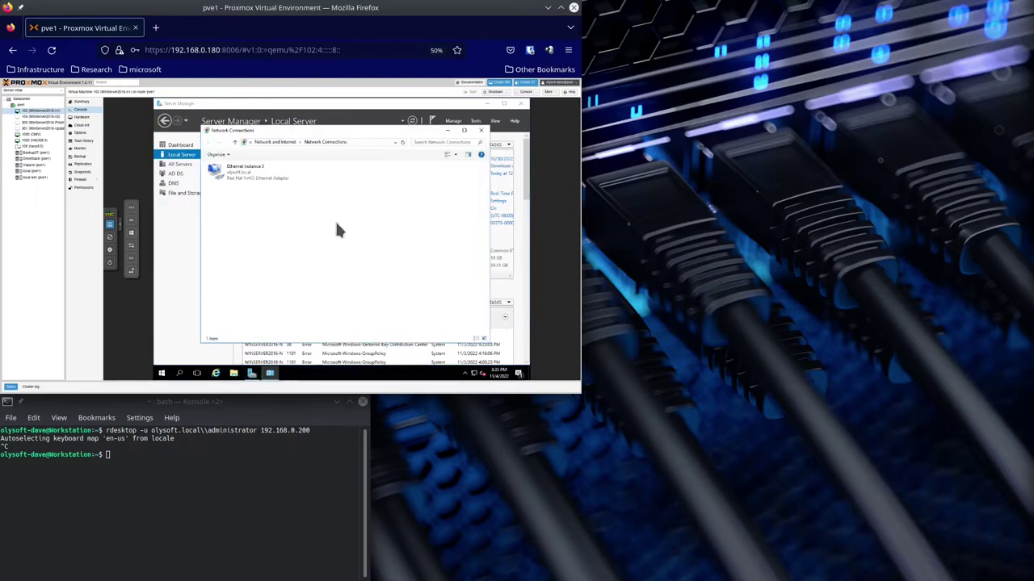
pyautogui.click(236, 179)
pyautogui.doubleClick(236, 179)
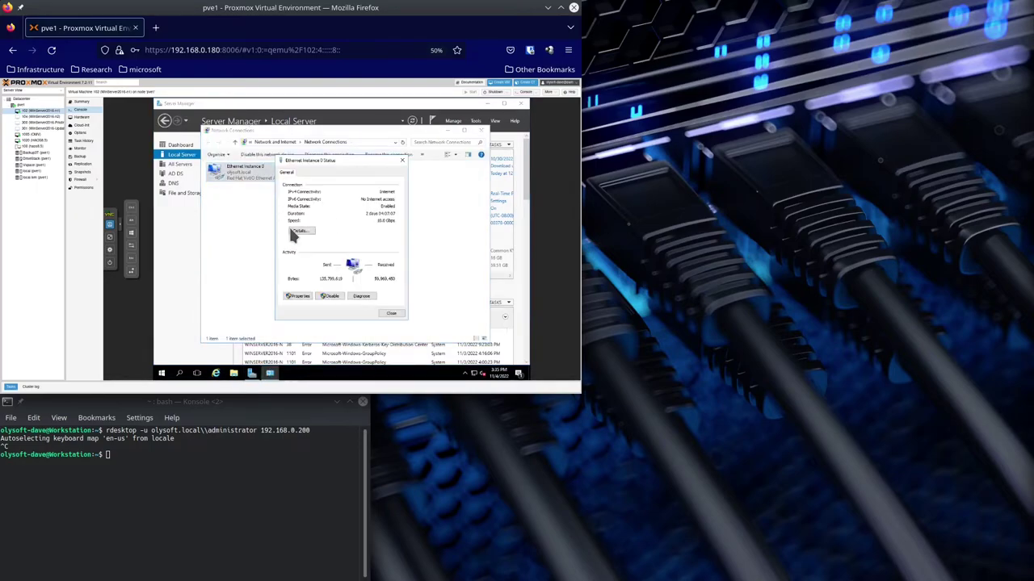
pyautogui.click(300, 233)
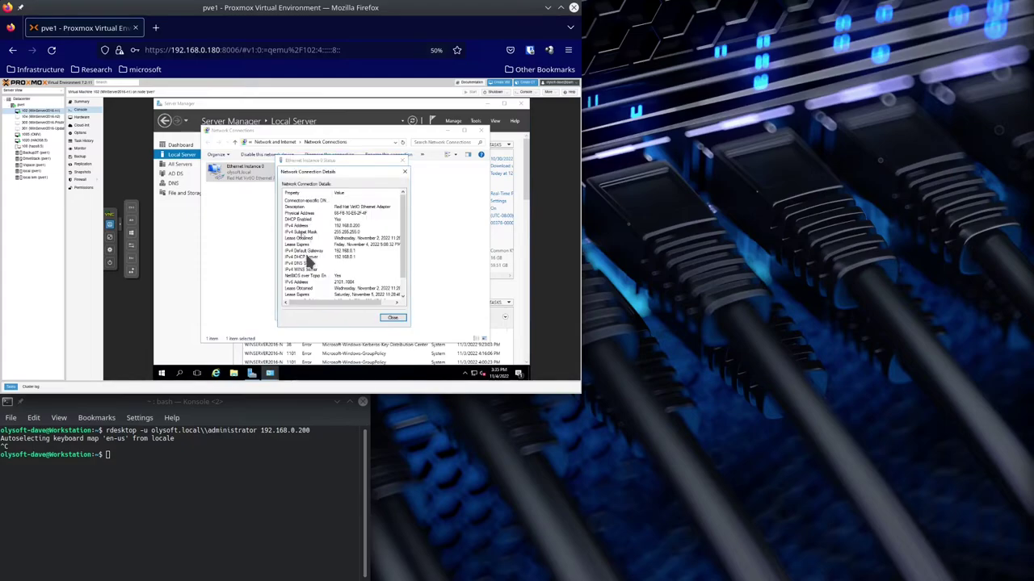
pyautogui.click(405, 171)
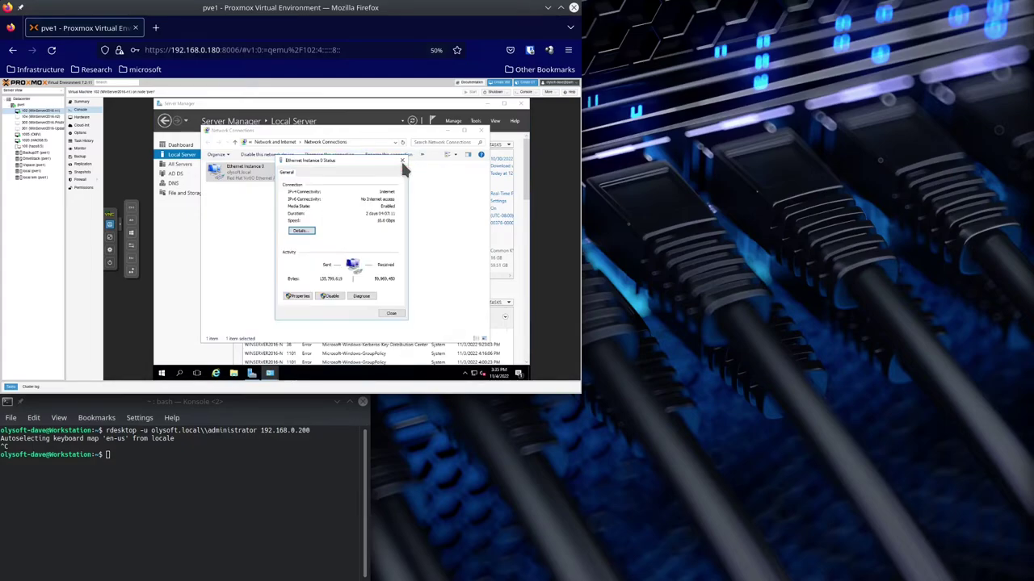
pyautogui.click(401, 160)
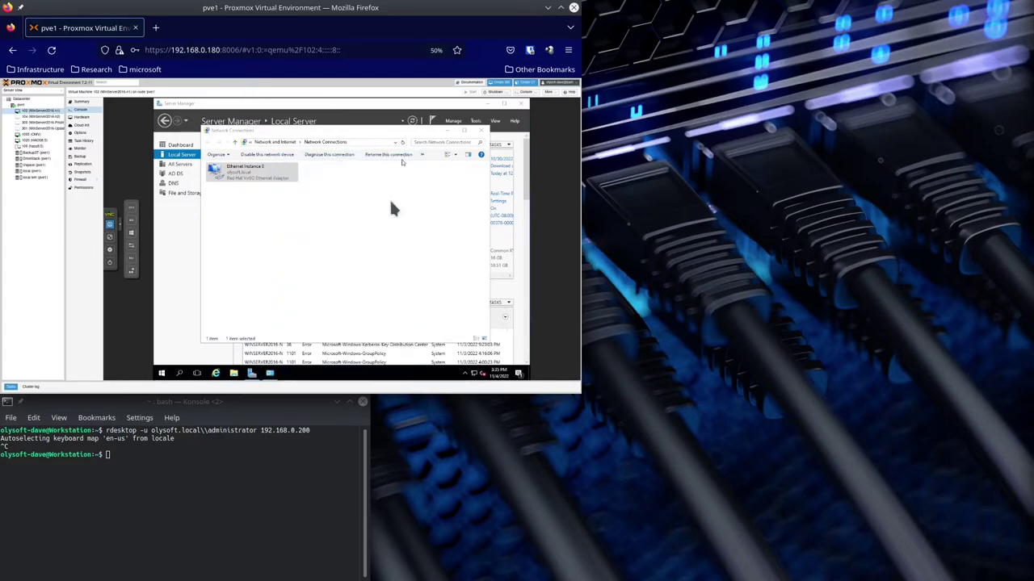
pyautogui.click(480, 130)
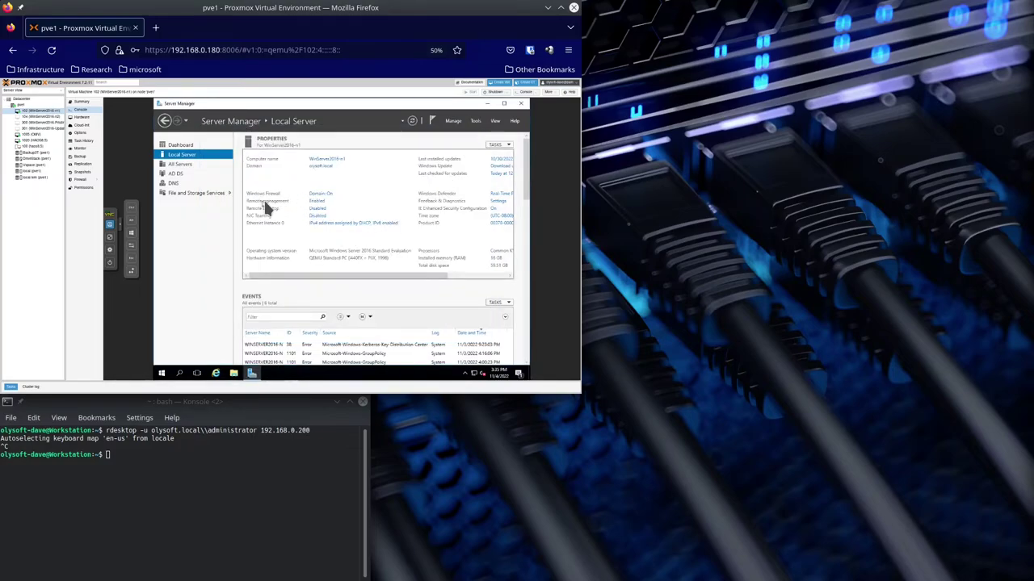
# Step: Enable 'Allow remote connections to this computer' in the server's Remote Desktop settings
pyautogui.click(316, 202)
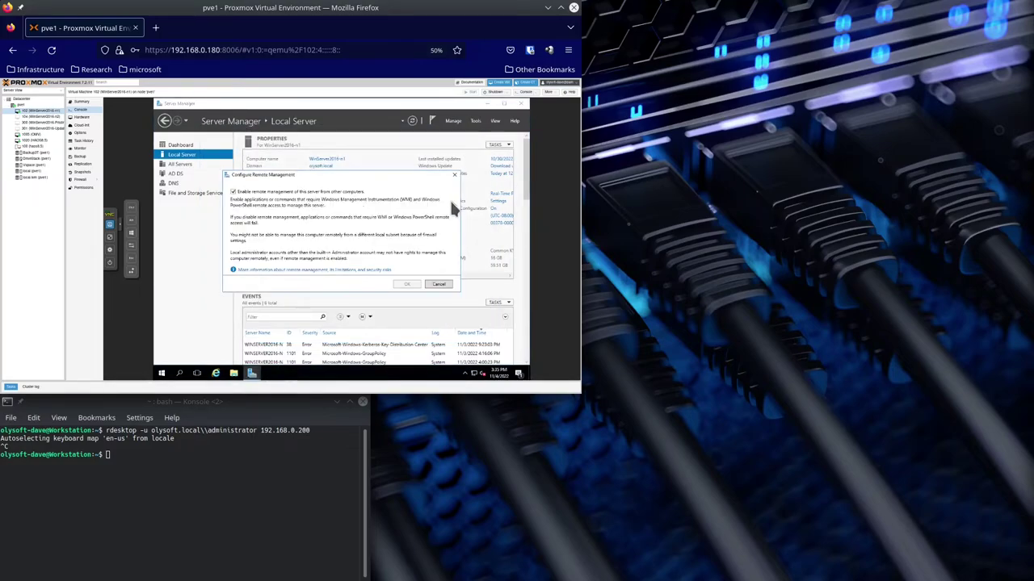
pyautogui.click(438, 286)
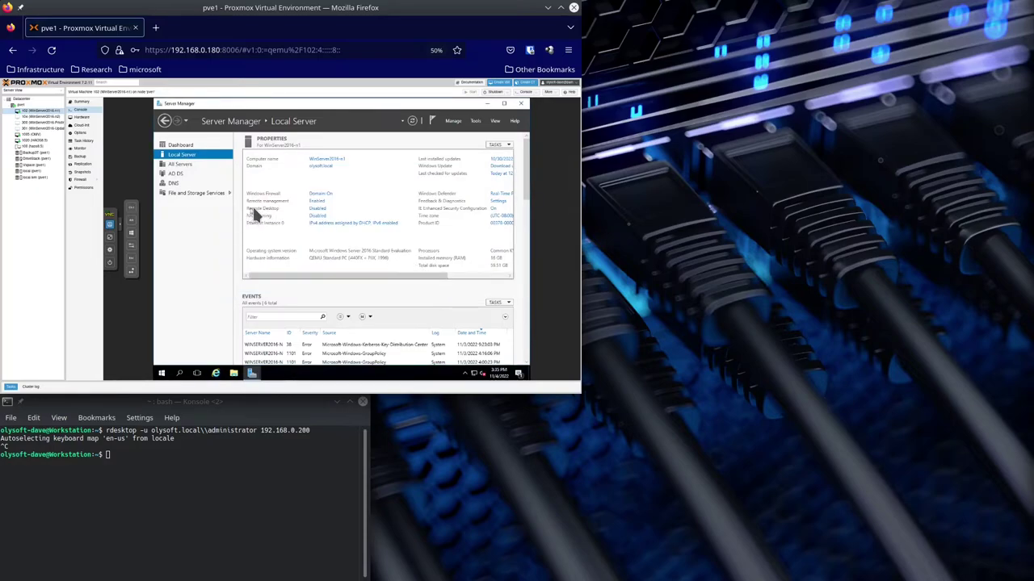
pyautogui.click(319, 212)
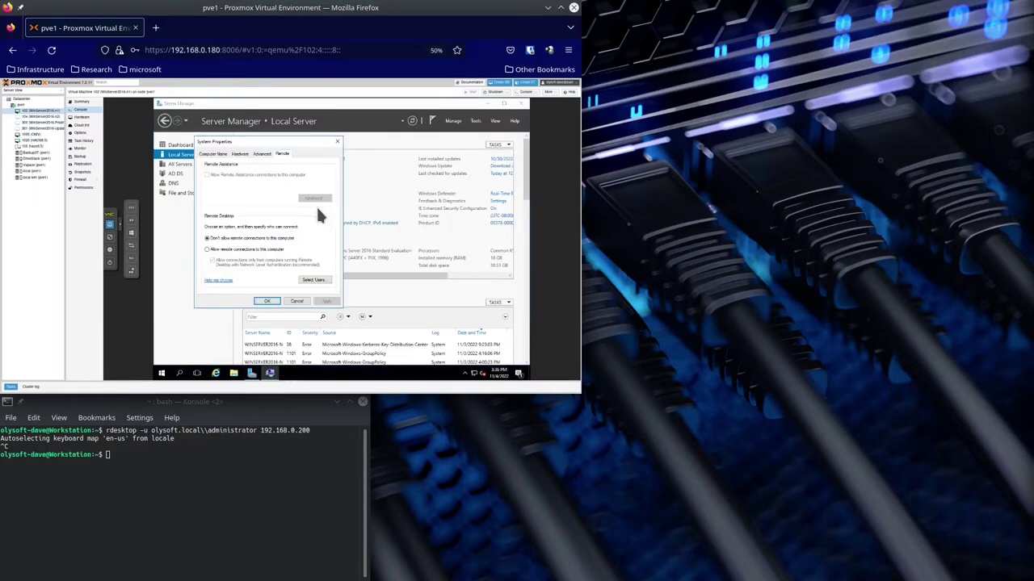
pyautogui.click(213, 251)
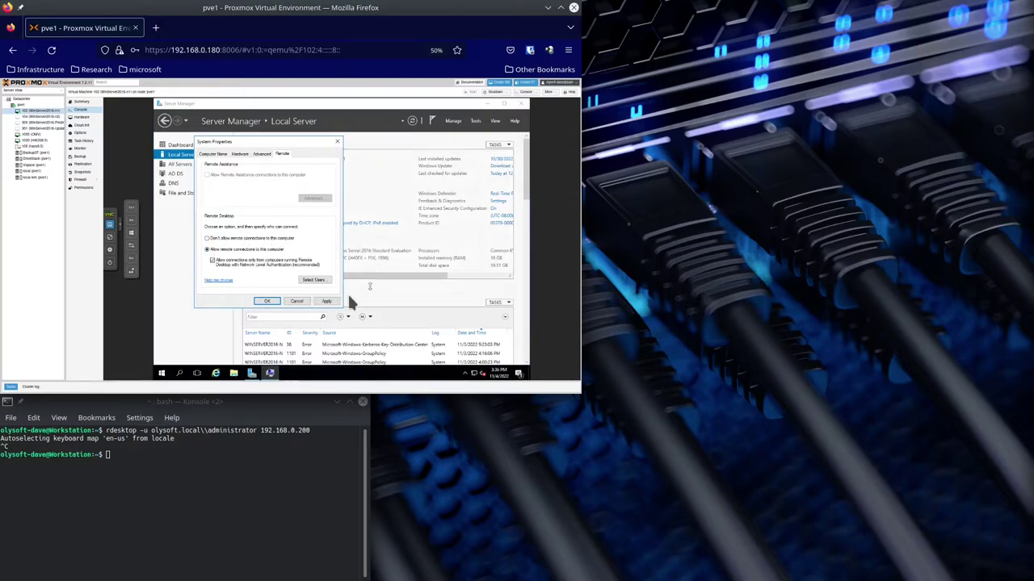
pyautogui.click(272, 298)
# Step: Rerun the previous rdesktop command in Konsole, which still fails with a CredSSP error
pyautogui.click(275, 539)
pyautogui.press('Up')
pyautogui.press('Return')
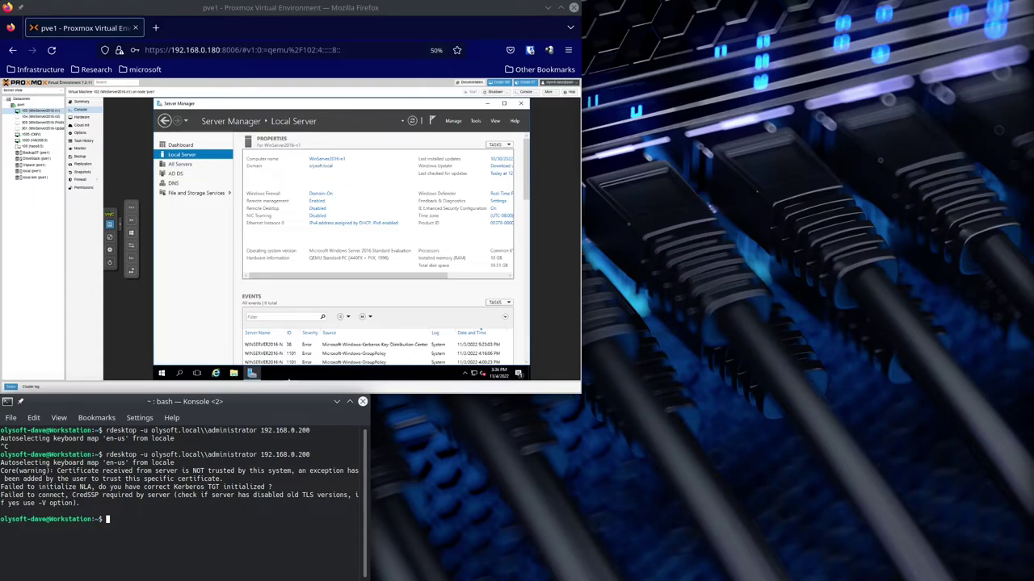
pyautogui.press('Up')
pyautogui.press('Return')
pyautogui.press('Up')
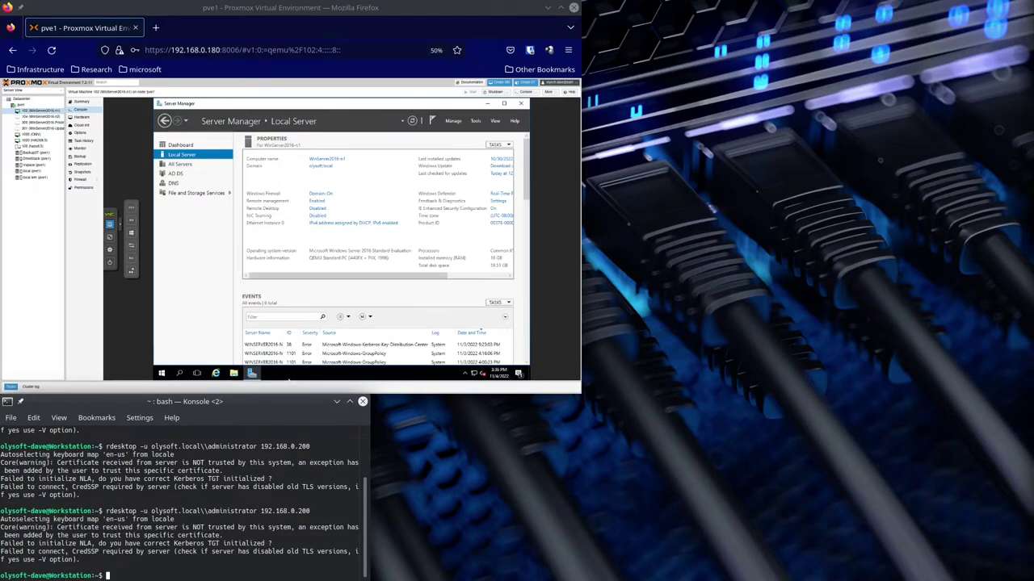
pyautogui.press('Down')
# Step: Allow remote connections with the Network Level Authentication requirement unchecked, and apply the settings
pyautogui.click(319, 212)
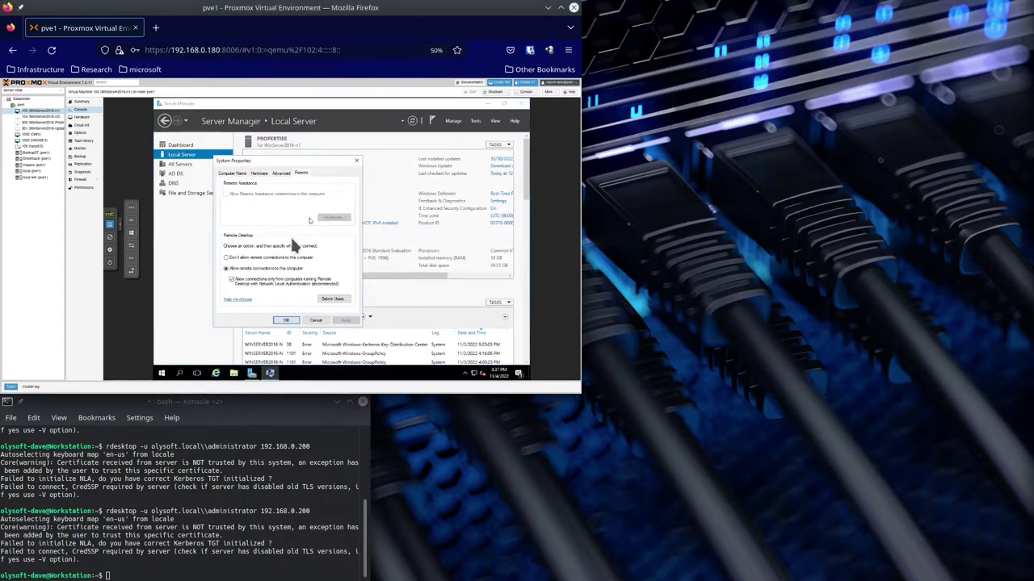
pyautogui.click(233, 269)
pyautogui.click(233, 280)
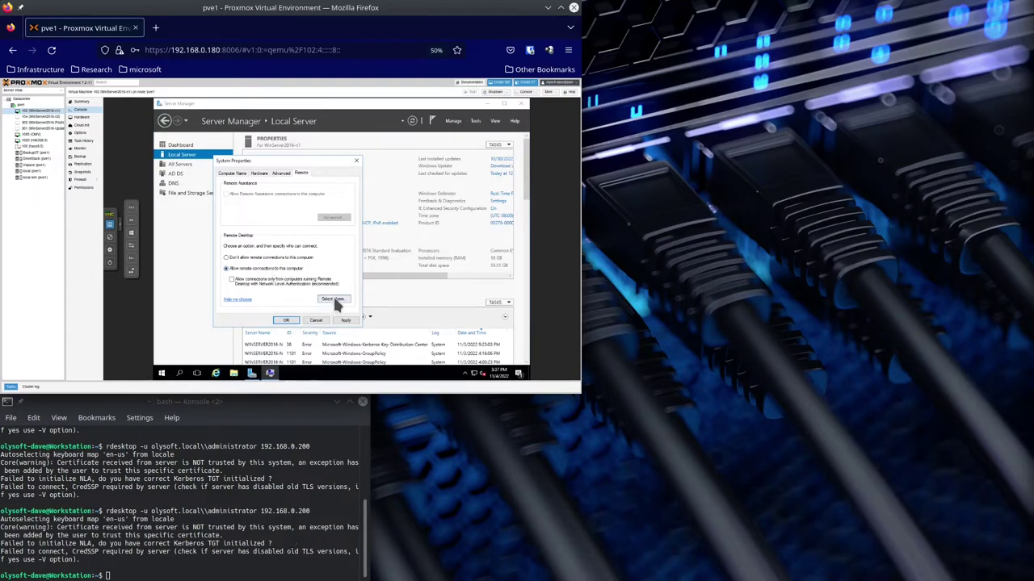
pyautogui.click(232, 281)
pyautogui.click(343, 321)
pyautogui.click(292, 322)
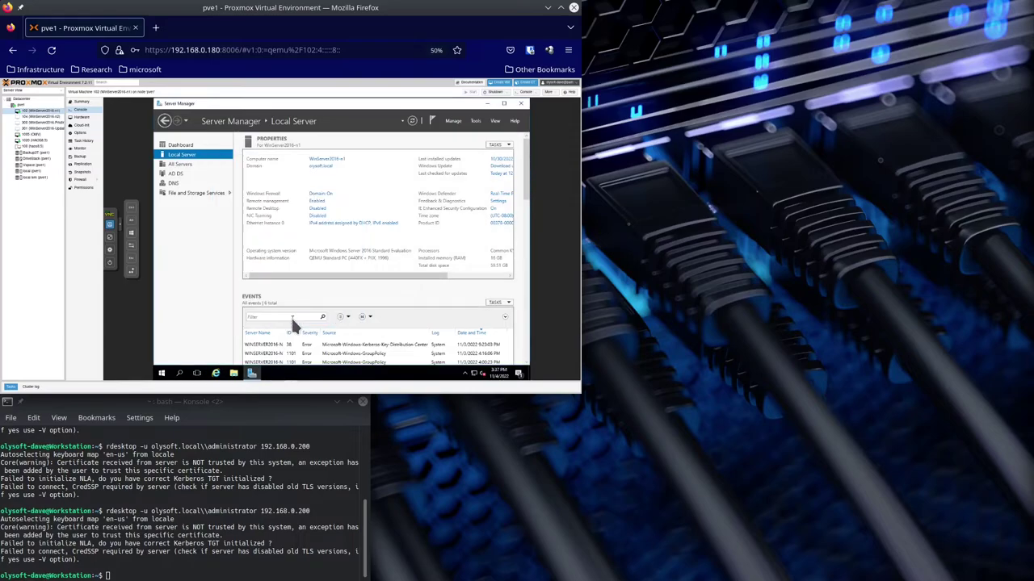
pyautogui.click(293, 444)
# Step: Rerun rdesktop to 192.168.0.200, move its window left and minimize Firefox
pyautogui.press('Up')
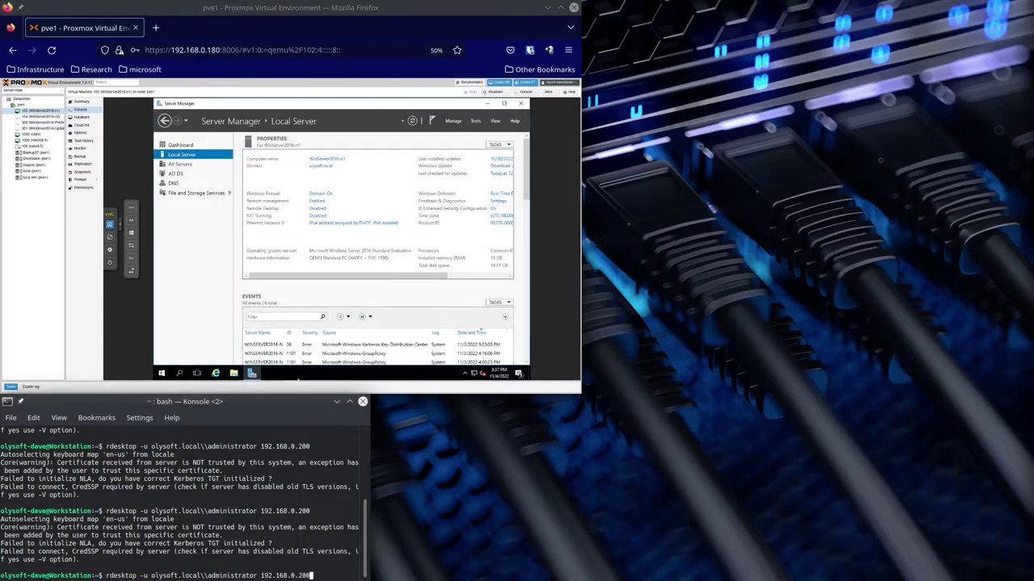
pyautogui.press('Return')
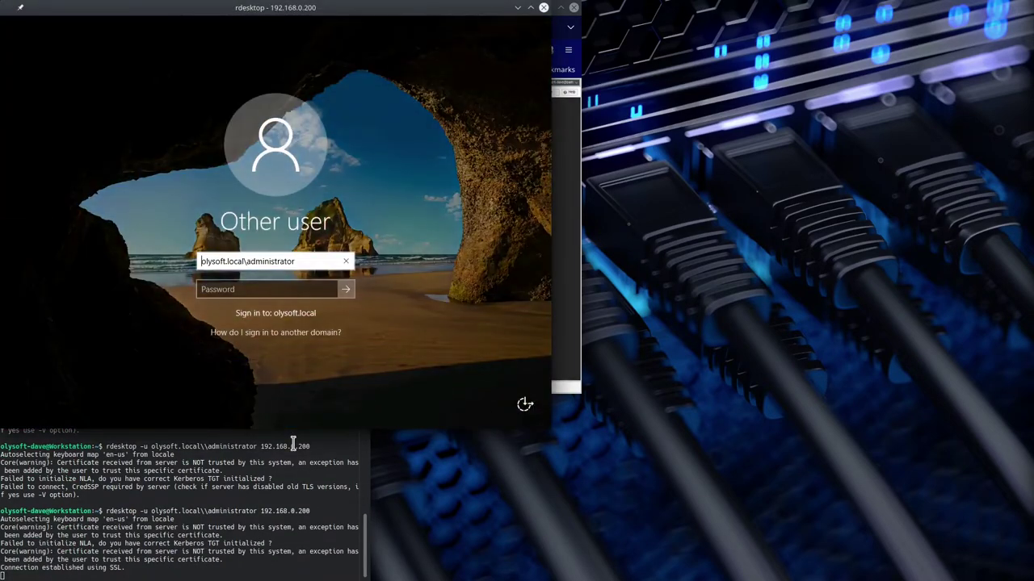
pyautogui.moveTo(284, 10); pyautogui.dragTo(756, 144)
pyautogui.click(480, 26)
pyautogui.click(568, 127)
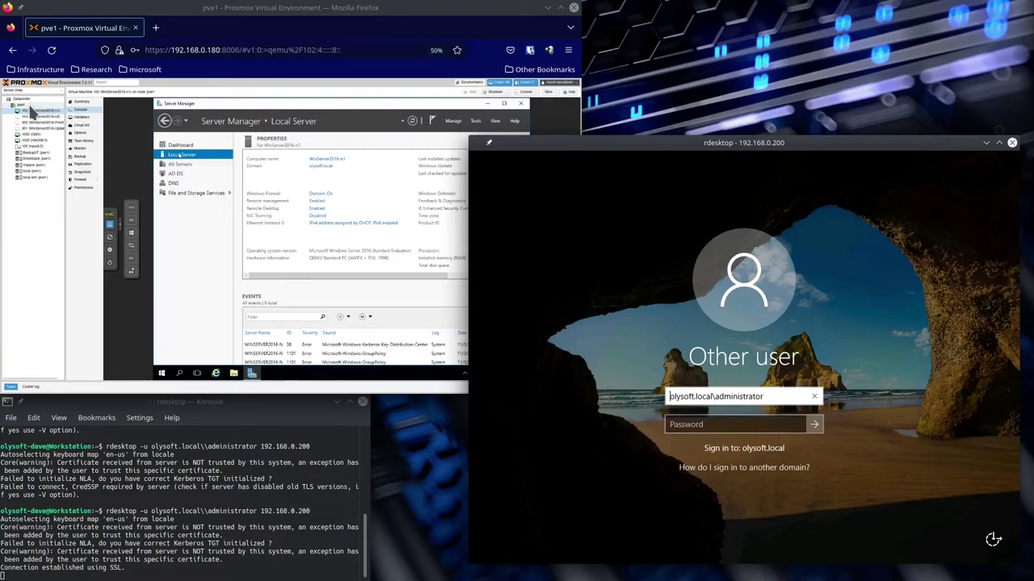
pyautogui.click(83, 113)
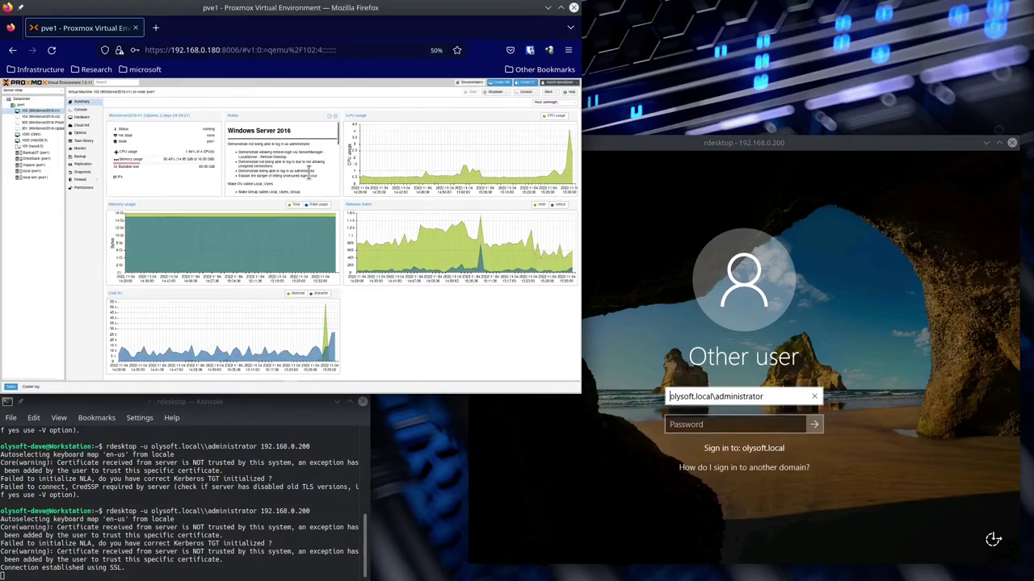
pyautogui.click(549, 8)
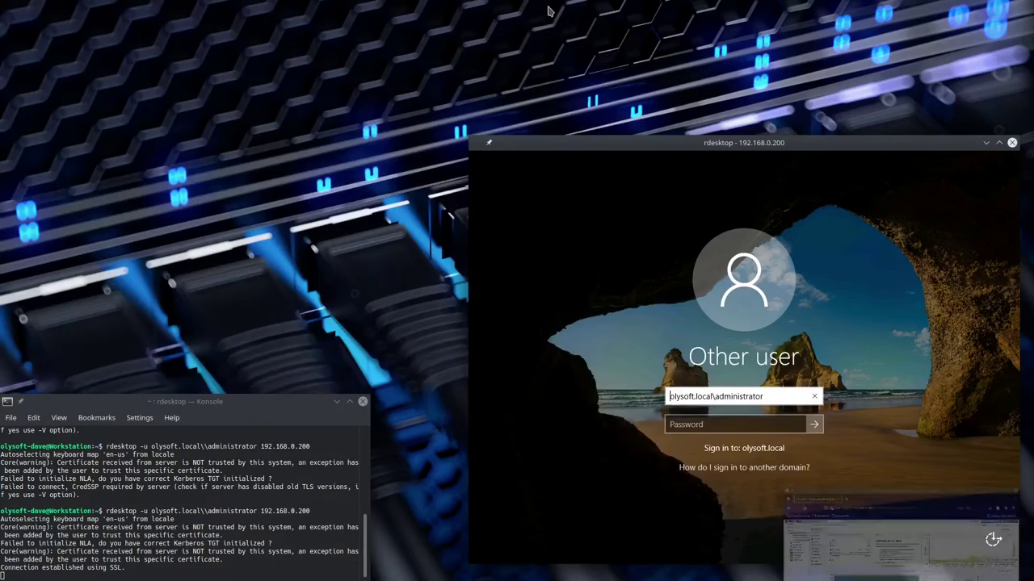
pyautogui.moveTo(659, 145); pyautogui.dragTo(178, 171)
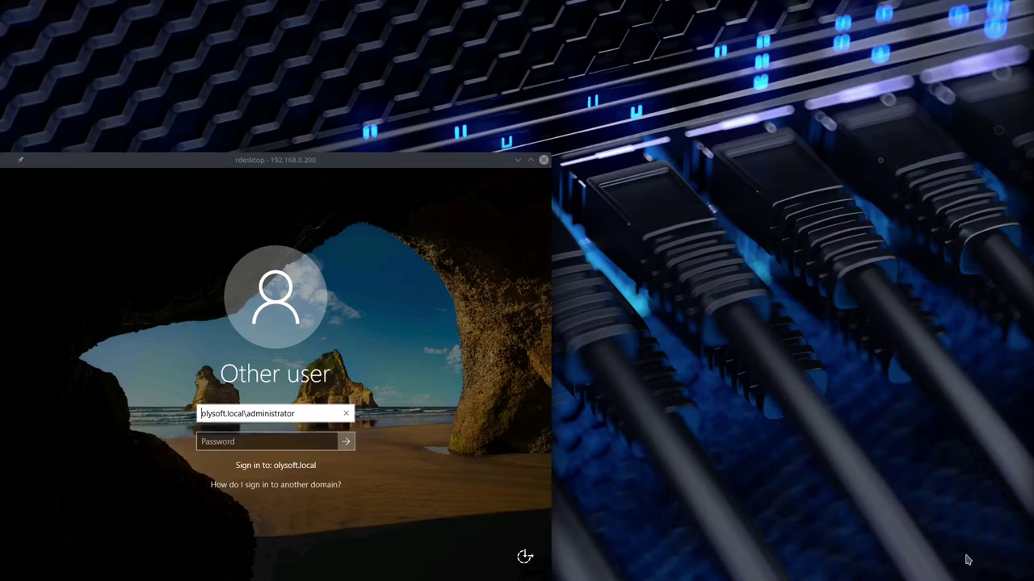
# Step: Sign in to the remote server with the domain administrator's password
pyautogui.click(296, 447)
pyautogui.write('•')
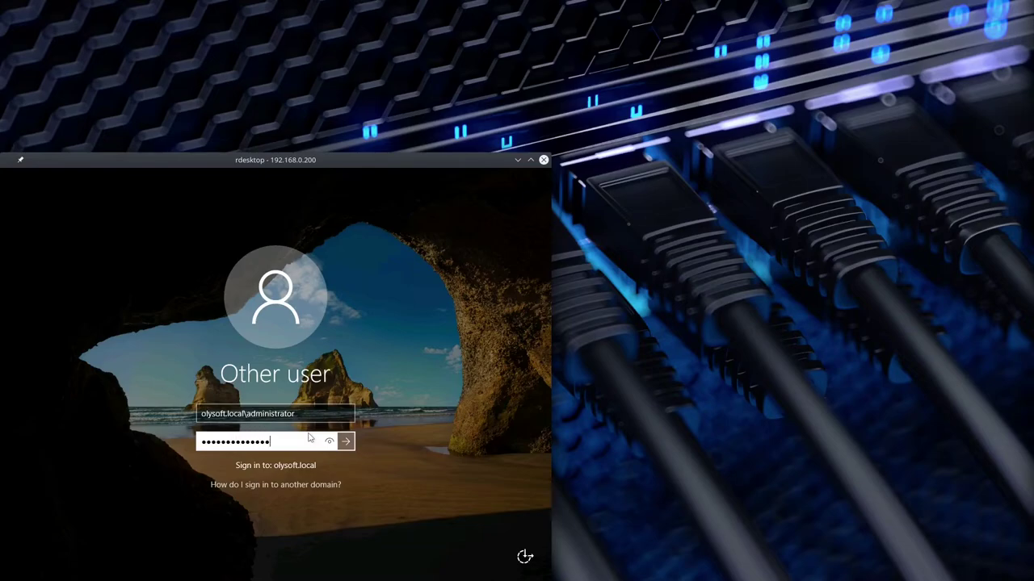
pyautogui.press('Return')
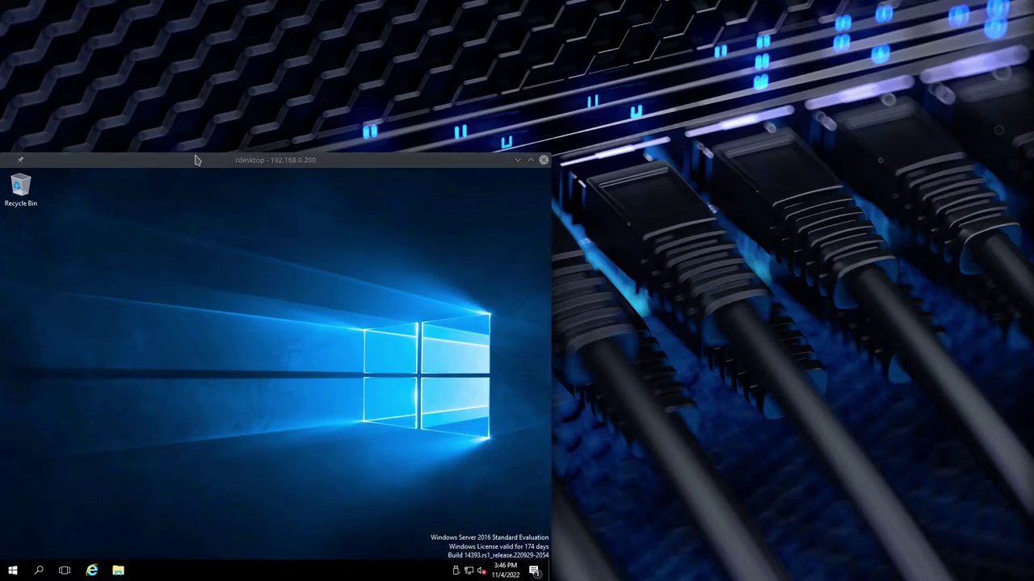
# Step: Launch Active Directory Users and Computers from Server Manager's Tools menu
pyautogui.press('super')
pyautogui.press('super')
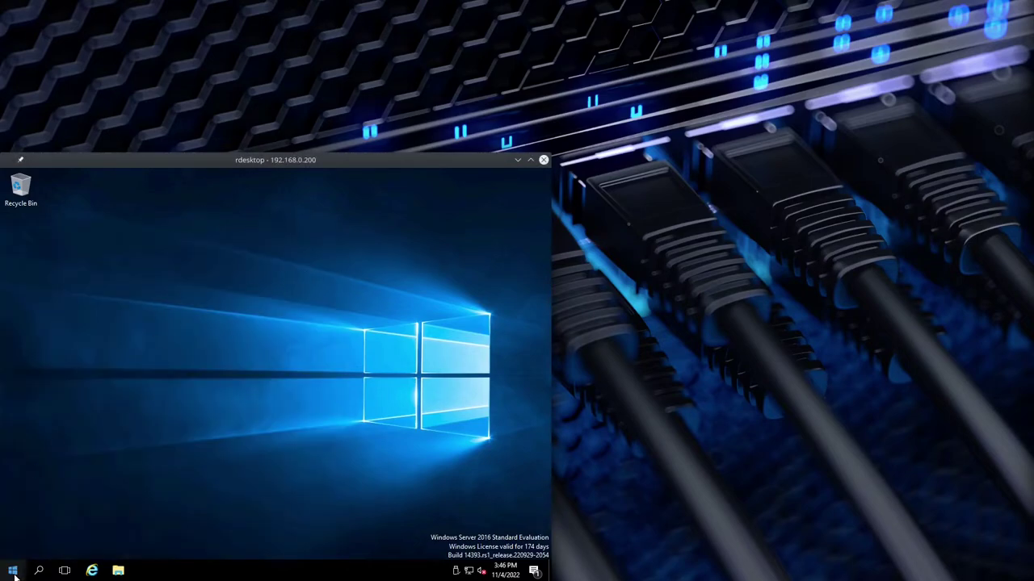
pyautogui.click(13, 571)
pyautogui.click(202, 282)
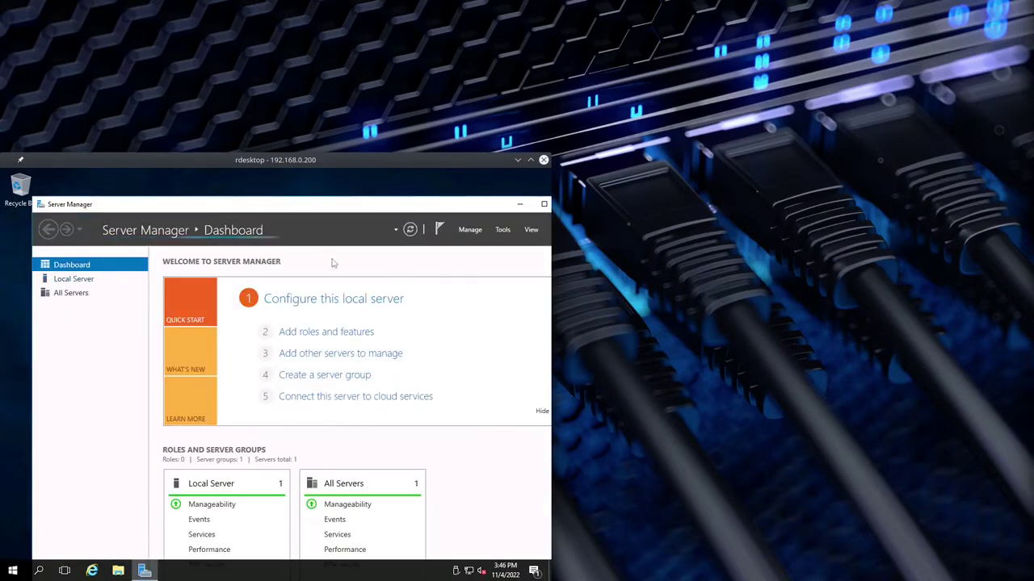
pyautogui.click(500, 231)
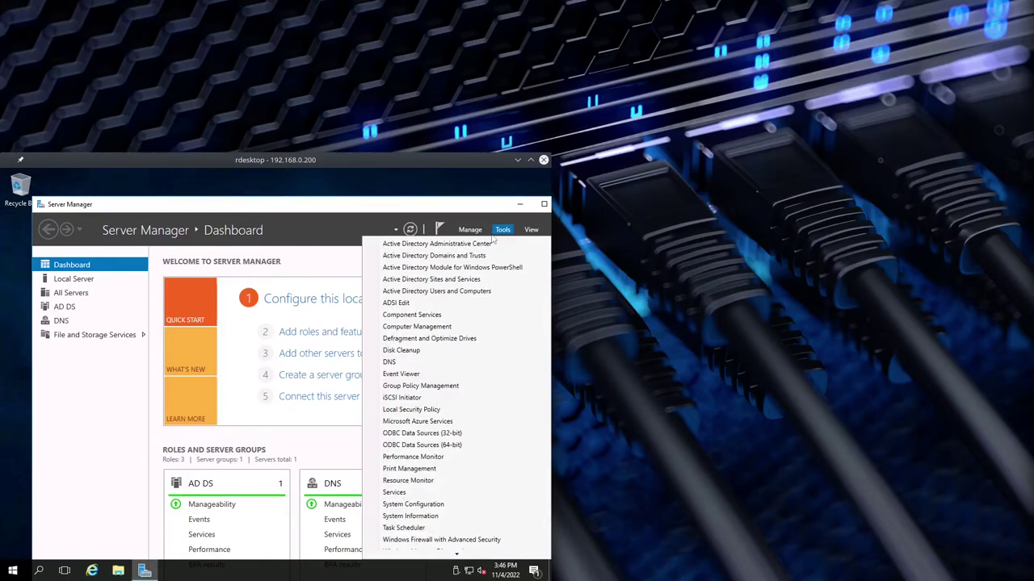
pyautogui.click(436, 292)
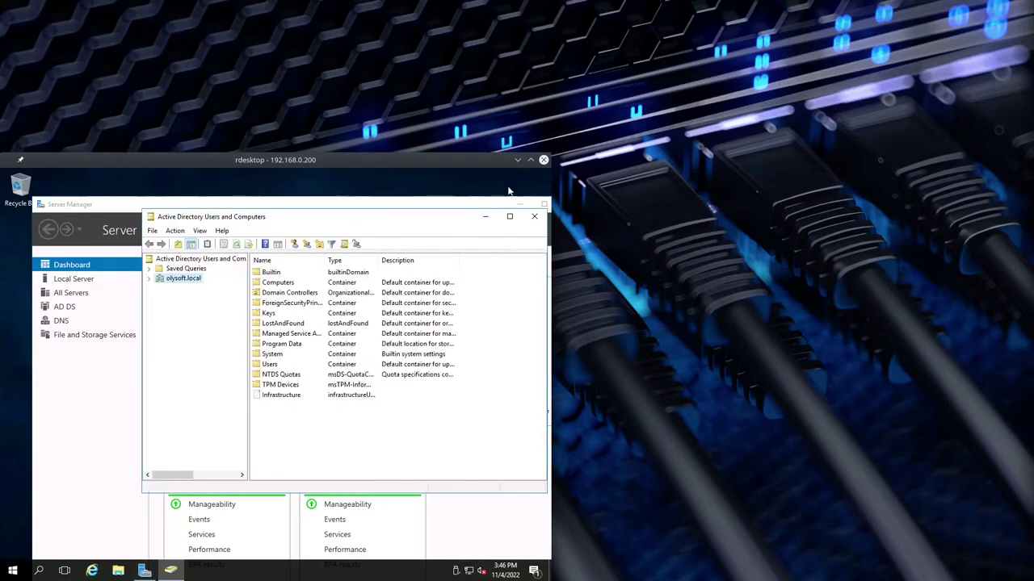
# Step: Shrink and move Server Manager aside to expose the directory window
pyautogui.click(324, 217)
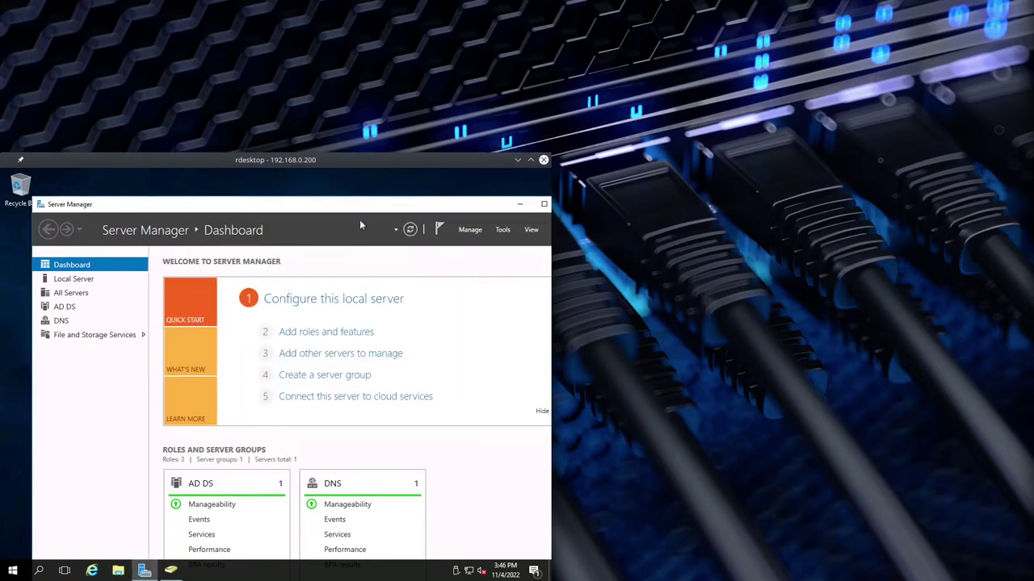
pyautogui.moveTo(449, 206); pyautogui.dragTo(400, 205)
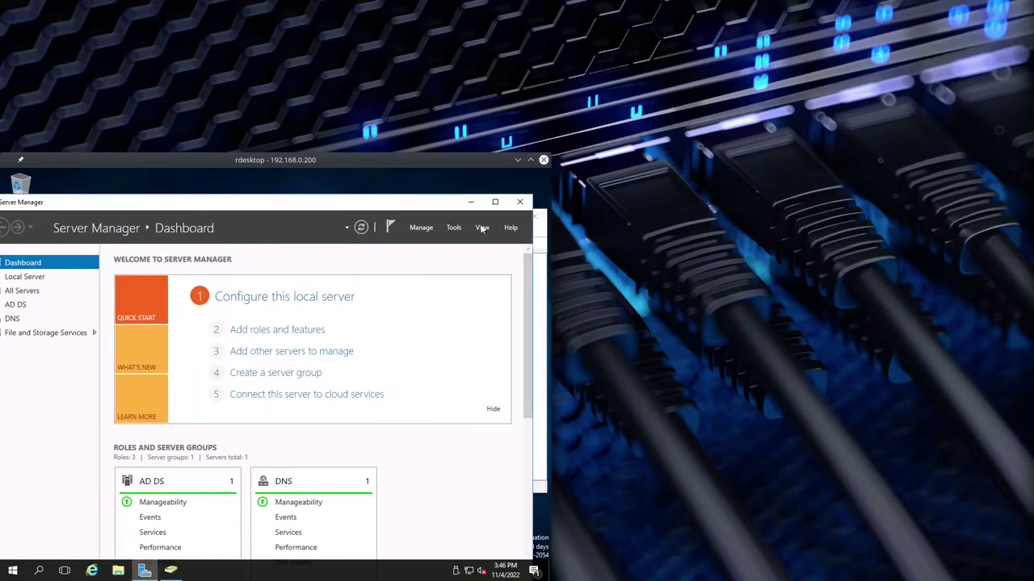
pyautogui.moveTo(533, 234); pyautogui.dragTo(395, 234)
pyautogui.moveTo(310, 202); pyautogui.dragTo(408, 357)
pyautogui.moveTo(404, 217); pyautogui.dragTo(338, 220)
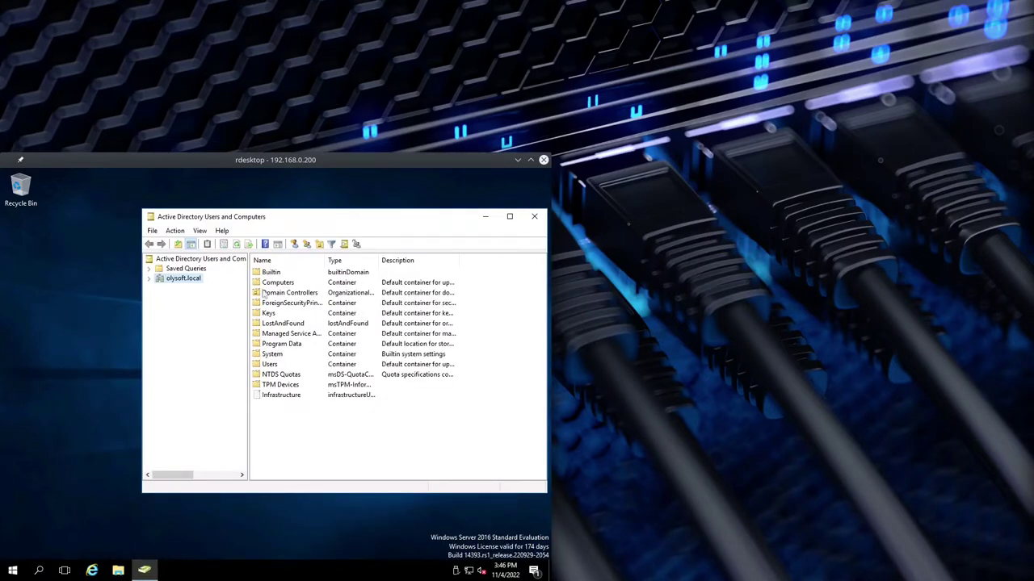
# Step: Expand olysoft.local, glance at Builtin, then view the Users container's accounts and groups
pyautogui.click(148, 278)
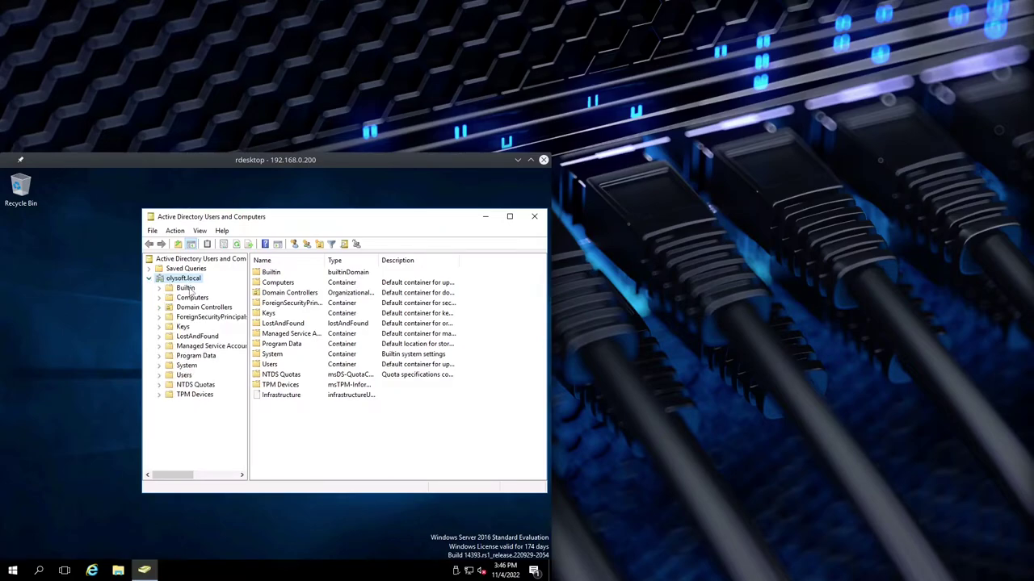
pyautogui.click(185, 288)
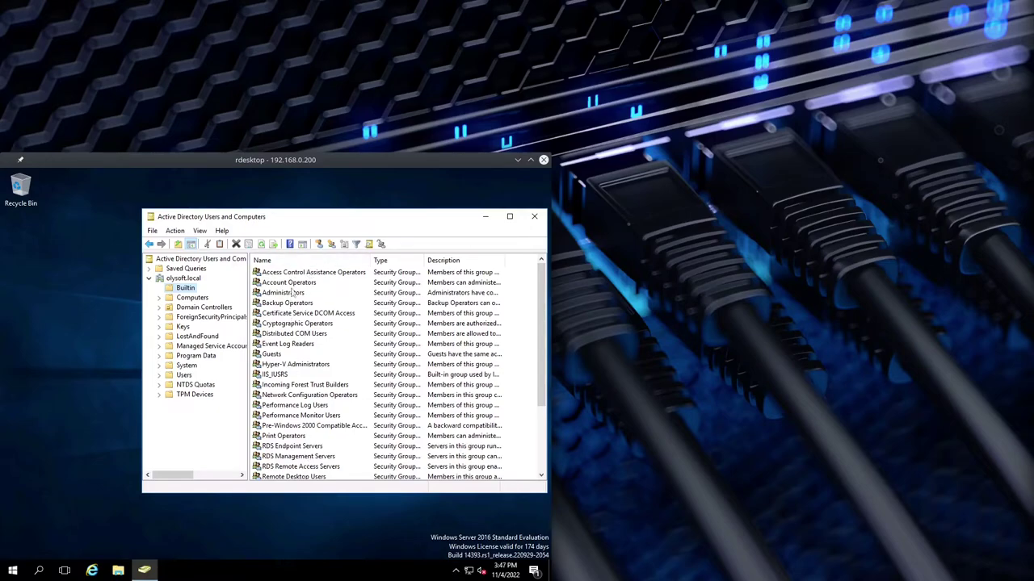
pyautogui.click(184, 375)
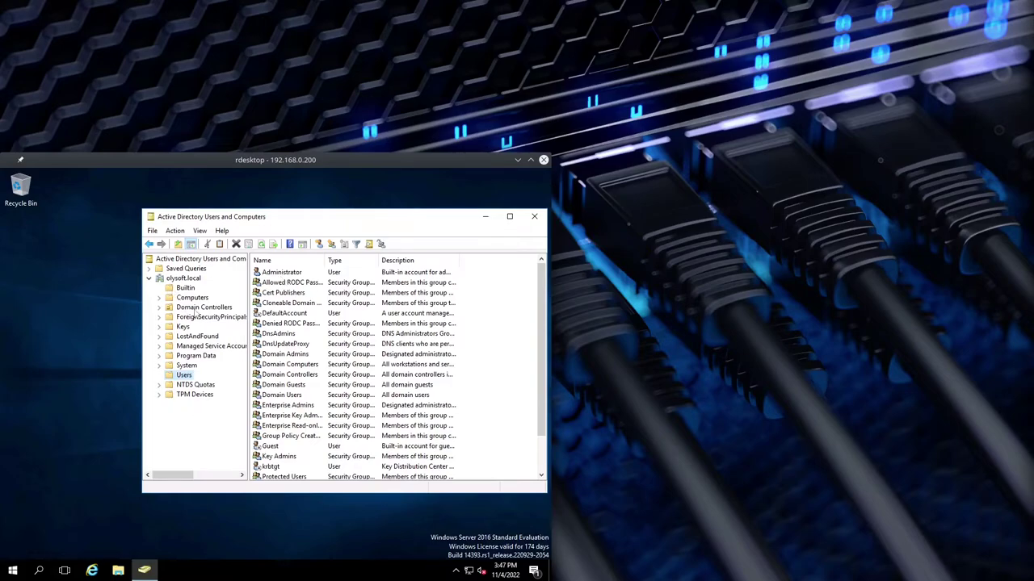
# Step: Create organizational unit Local_Users in olysoft.local without accidental-deletion protection
pyautogui.rightClick(179, 277)
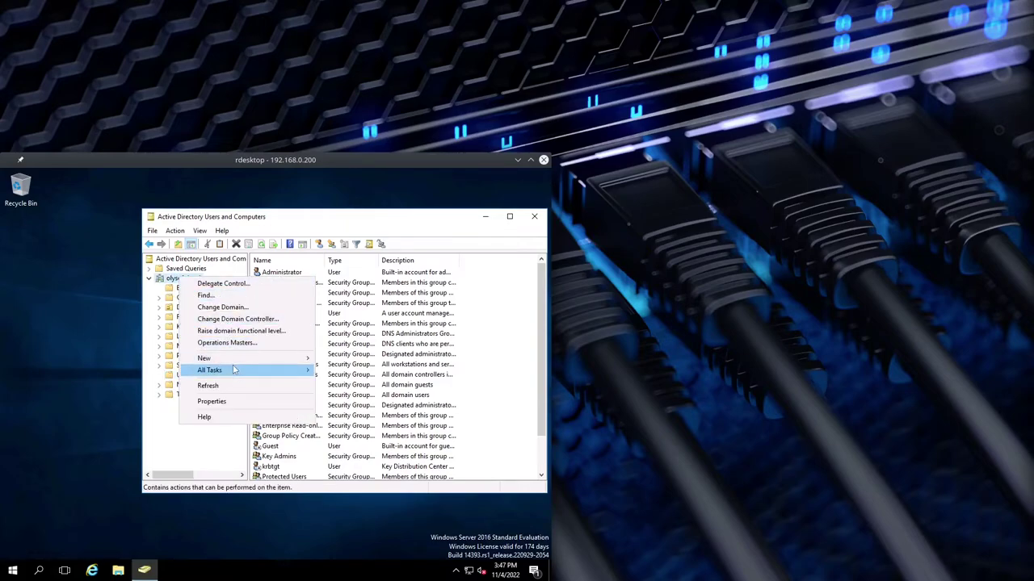
pyautogui.moveTo(242, 360)
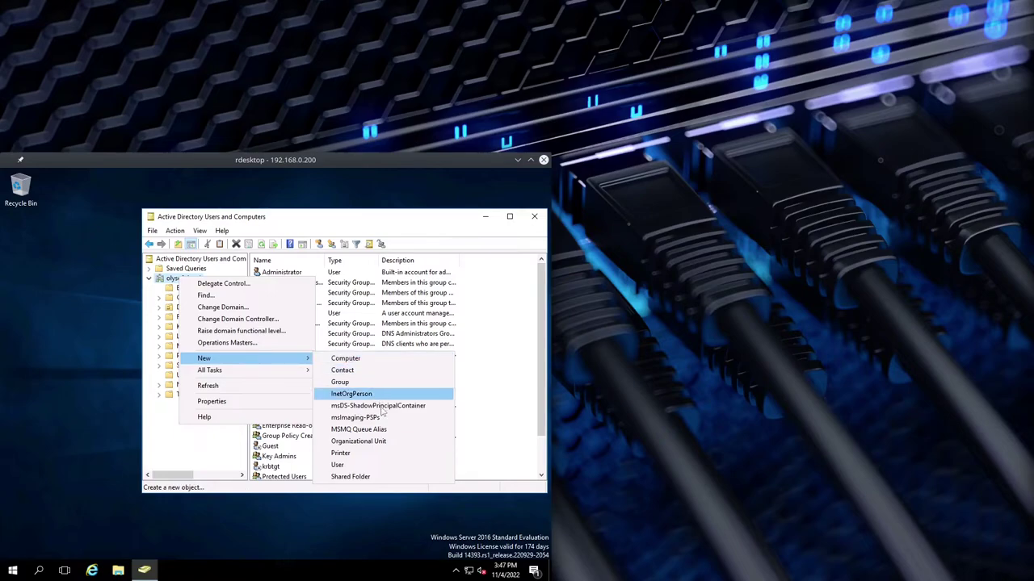
pyautogui.click(395, 447)
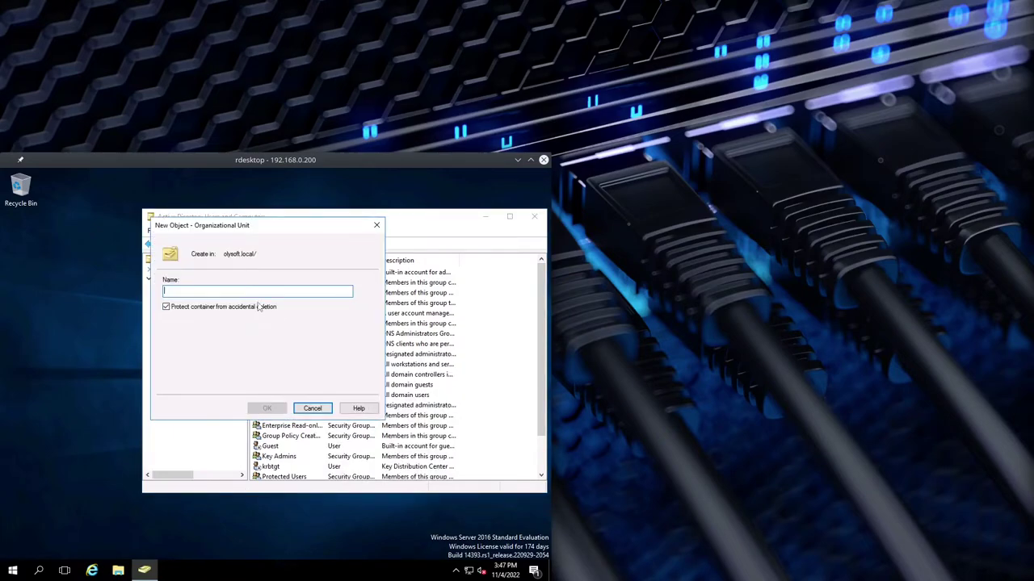
pyautogui.write('U')
pyautogui.press('BackSpace')
pyautogui.write('Local_Users')
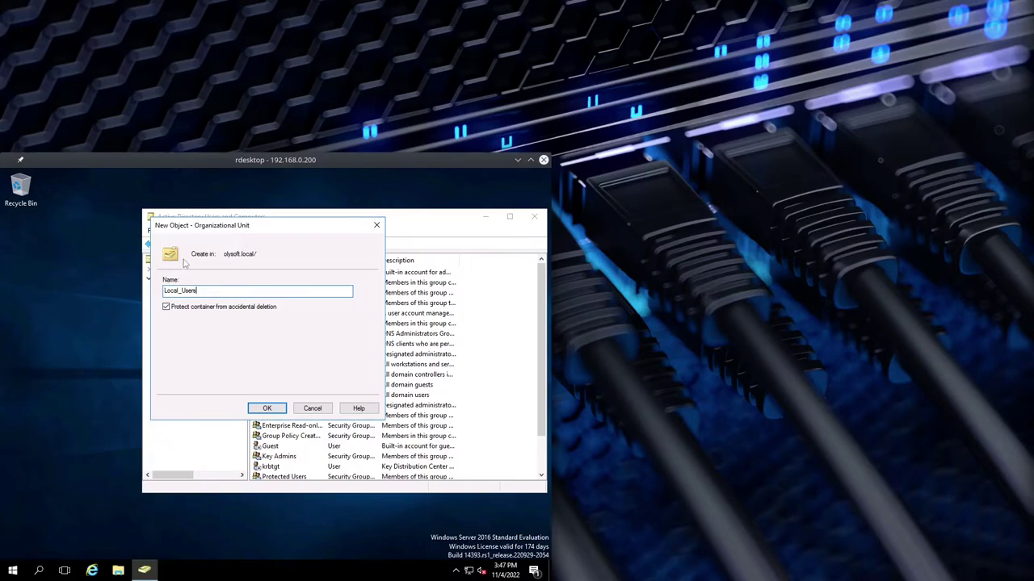
pyautogui.click(167, 307)
pyautogui.click(283, 407)
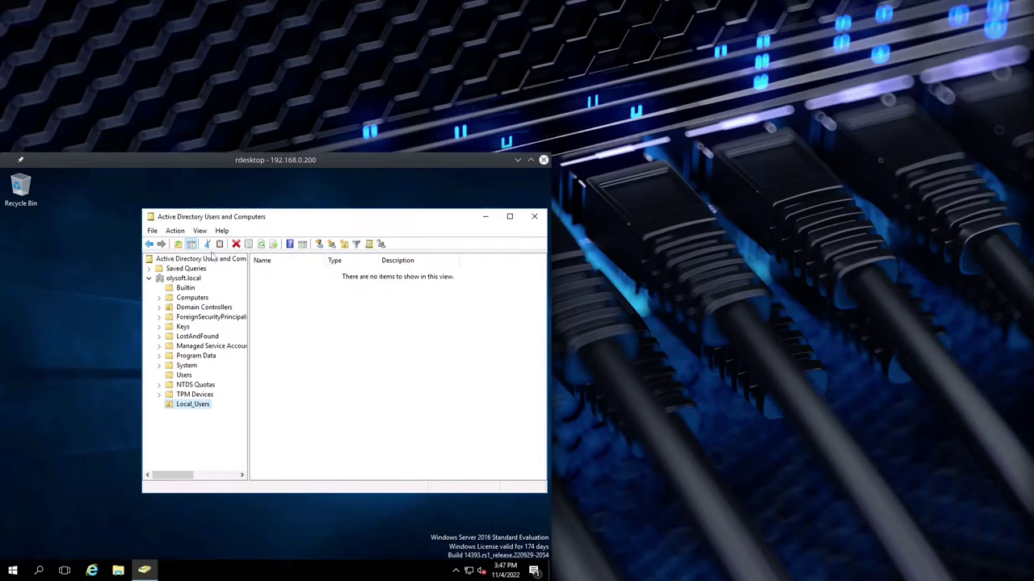
pyautogui.click(185, 278)
# Step: Create Local_User_Group as a global security group at the root of olysoft.local
pyautogui.rightClick(185, 281)
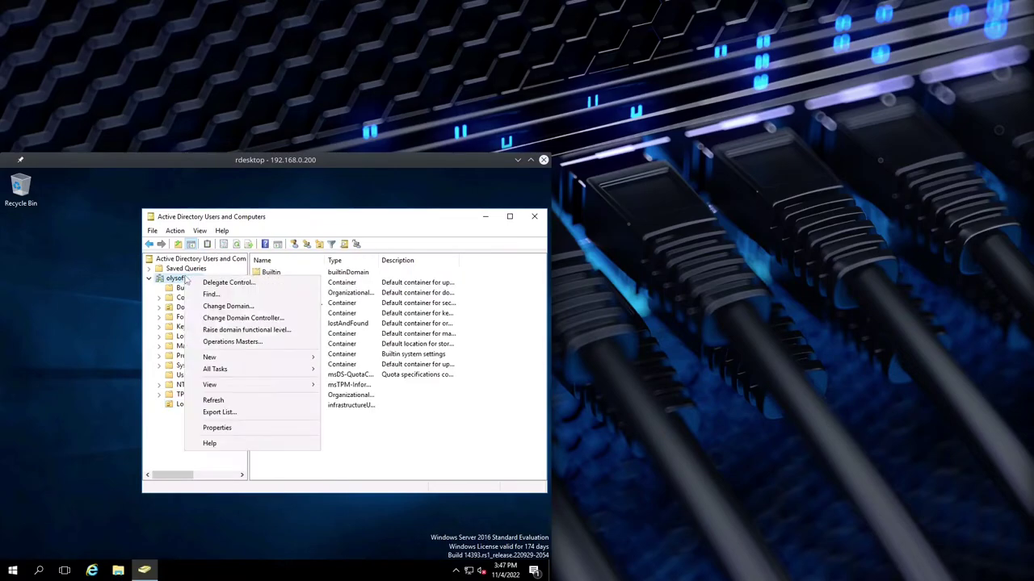
pyautogui.moveTo(297, 364)
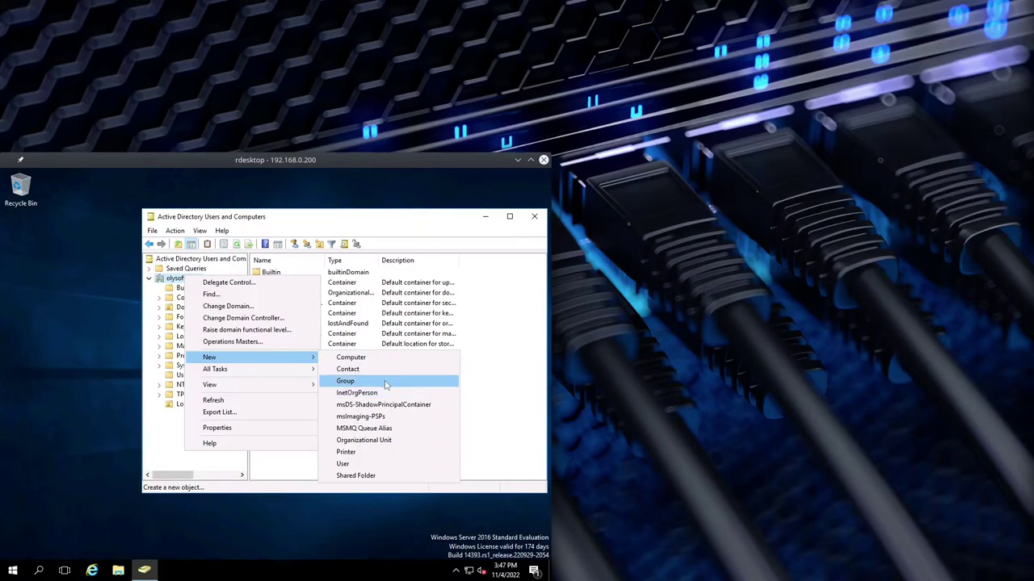
pyautogui.click(390, 385)
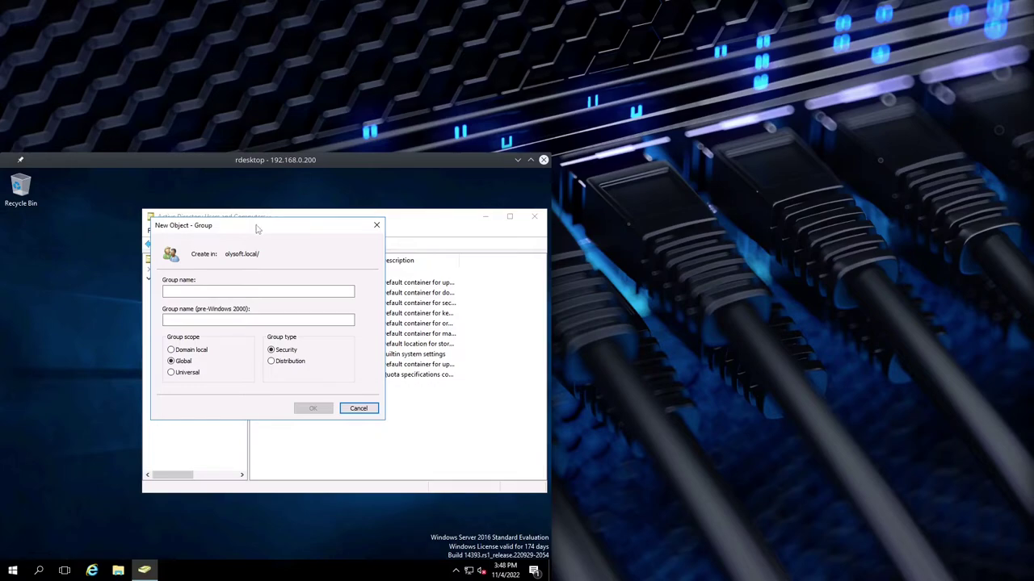
pyautogui.moveTo(259, 226); pyautogui.dragTo(244, 208)
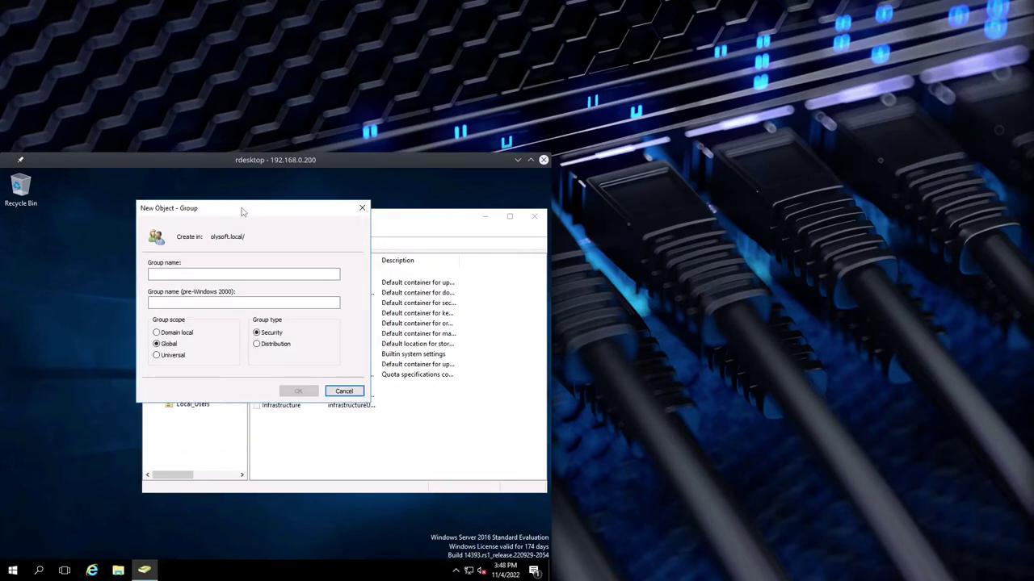
pyautogui.write('Local_User_Group')
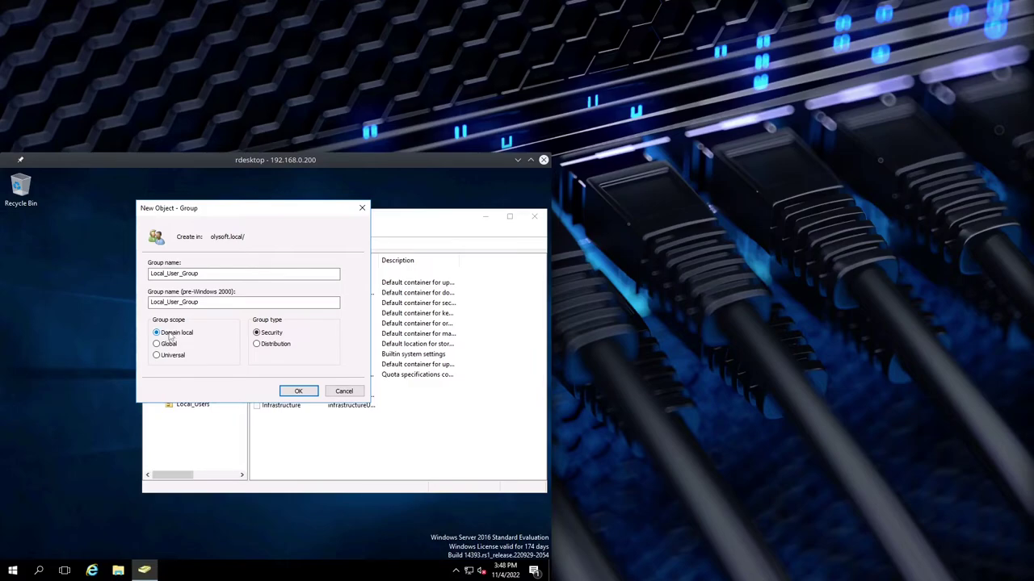
pyautogui.click(171, 345)
pyautogui.click(170, 346)
pyautogui.click(300, 392)
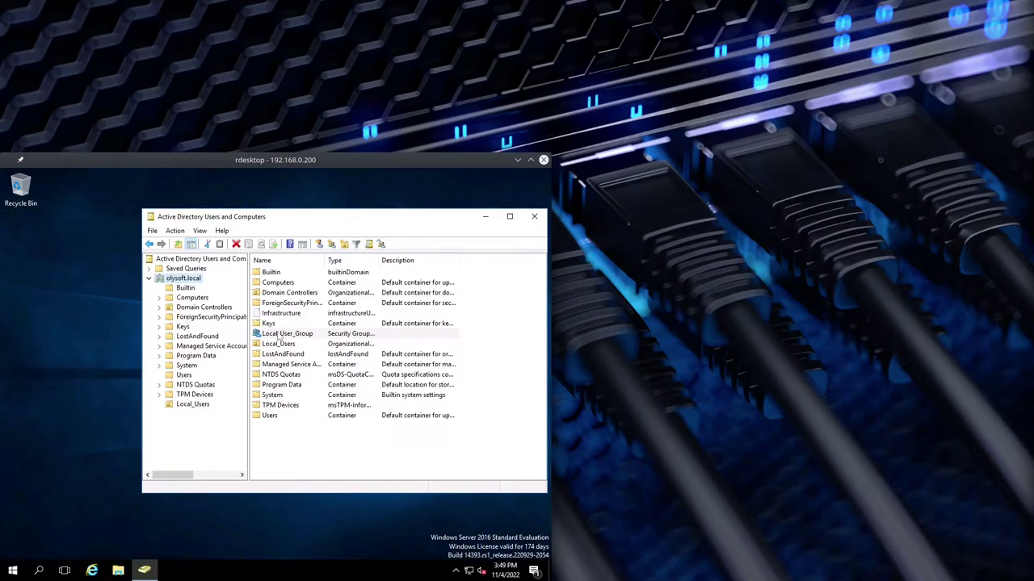
# Step: Start a new olysoft.local user with first name Alex and logon name os-alex
pyautogui.rightClick(176, 280)
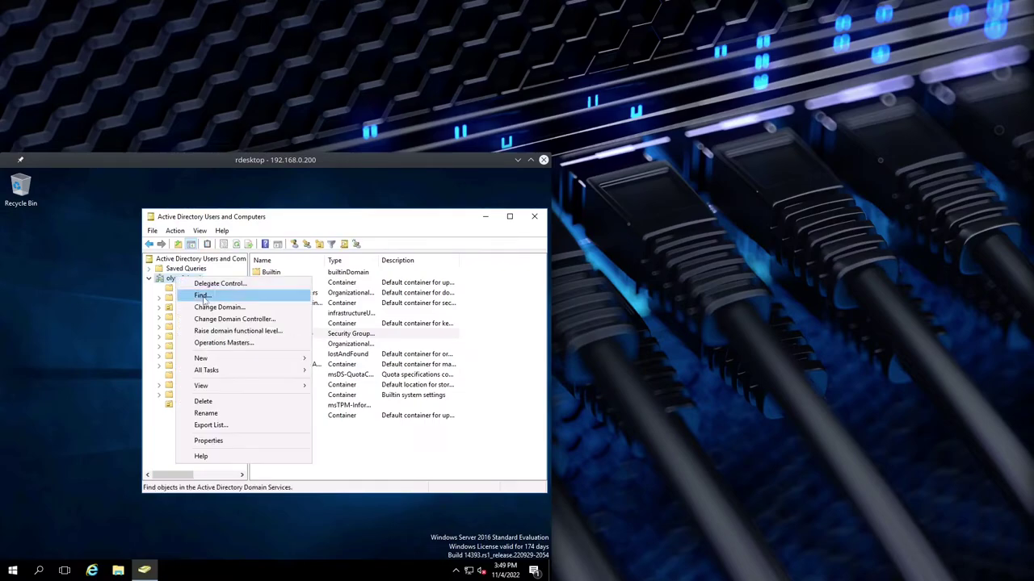
pyautogui.moveTo(291, 359)
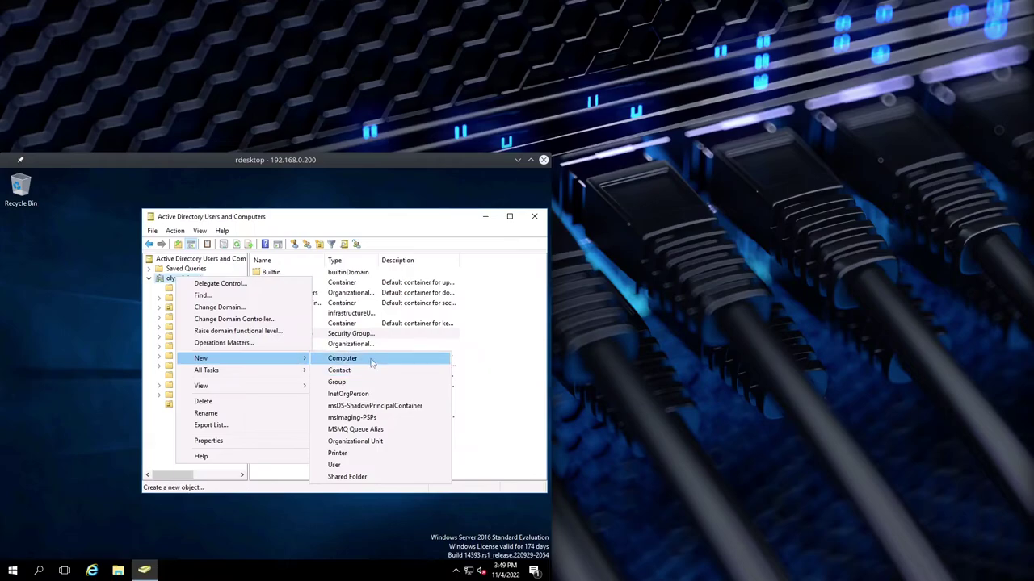
pyautogui.click(392, 466)
pyautogui.write('Alex')
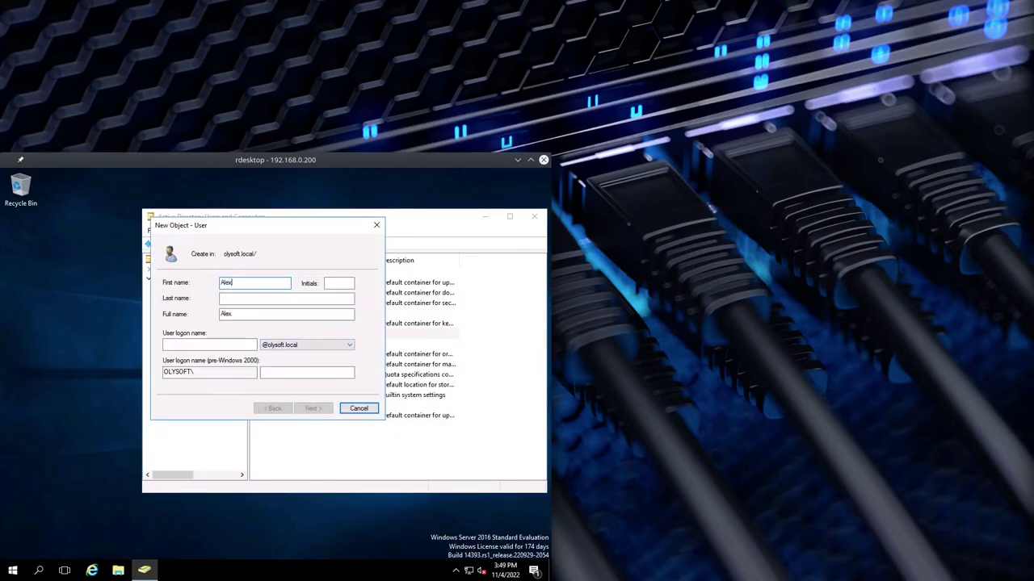
pyautogui.press('Tab')
pyautogui.press('Tab')
pyautogui.press('Tab')
pyautogui.write('os-')
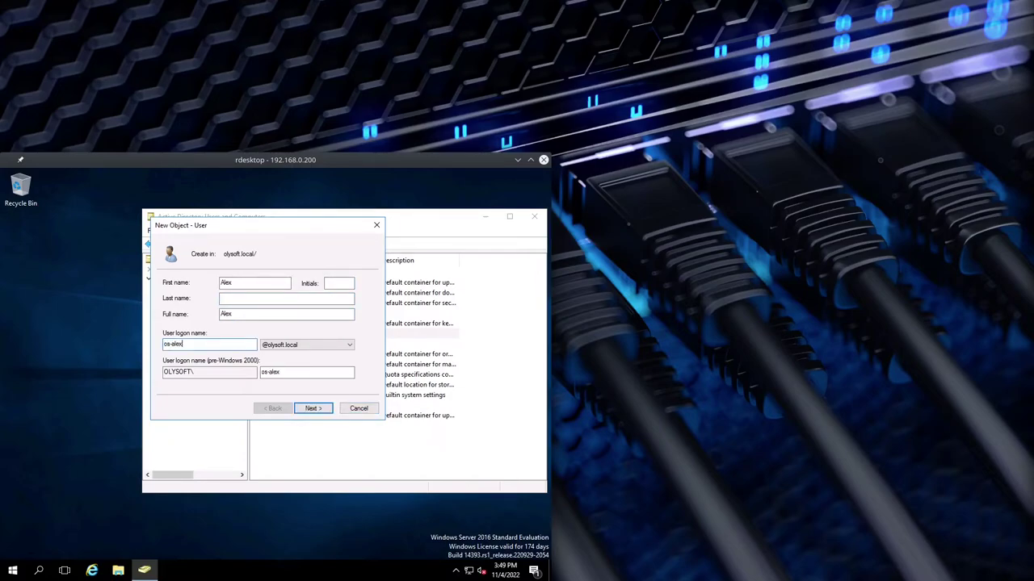
pyautogui.click(311, 409)
# Step: Set Alex's password to never expire and finish creating the account
pyautogui.write('P')
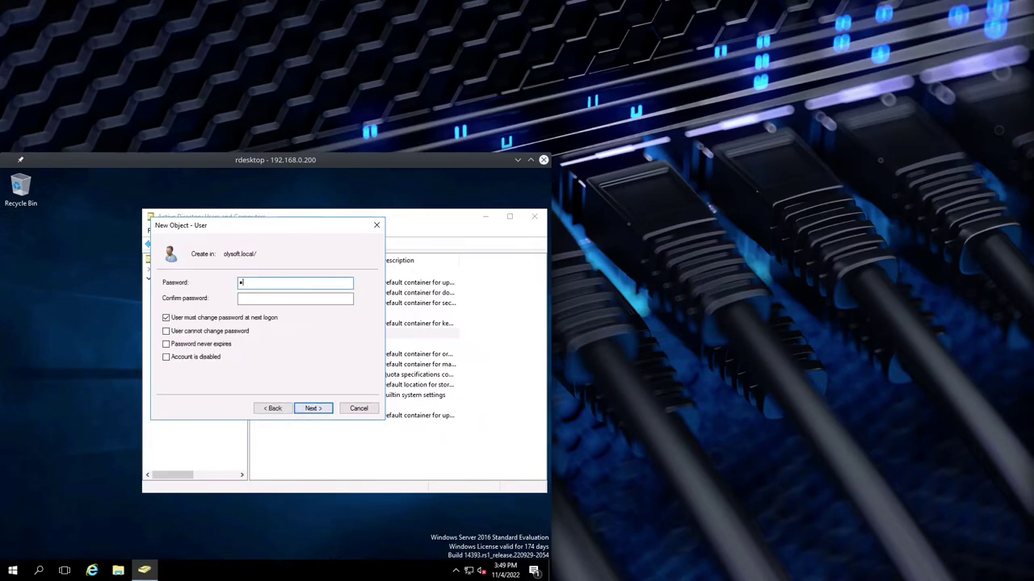
pyautogui.write('assword1!')
pyautogui.press('BackSpace')
pyautogui.press('BackSpace')
pyautogui.press('BackSpace')
pyautogui.press('BackSpace')
pyautogui.press('BackSpace')
pyautogui.press('BackSpace')
pyautogui.write('sword')
pyautogui.press('Tab')
pyautogui.write('Password1')
pyautogui.press('BackSpace')
pyautogui.press('BackSpace')
pyautogui.press('BackSpace')
pyautogui.press('BackSpace')
pyautogui.press('BackSpace')
pyautogui.write('sword')
pyautogui.press('Tab')
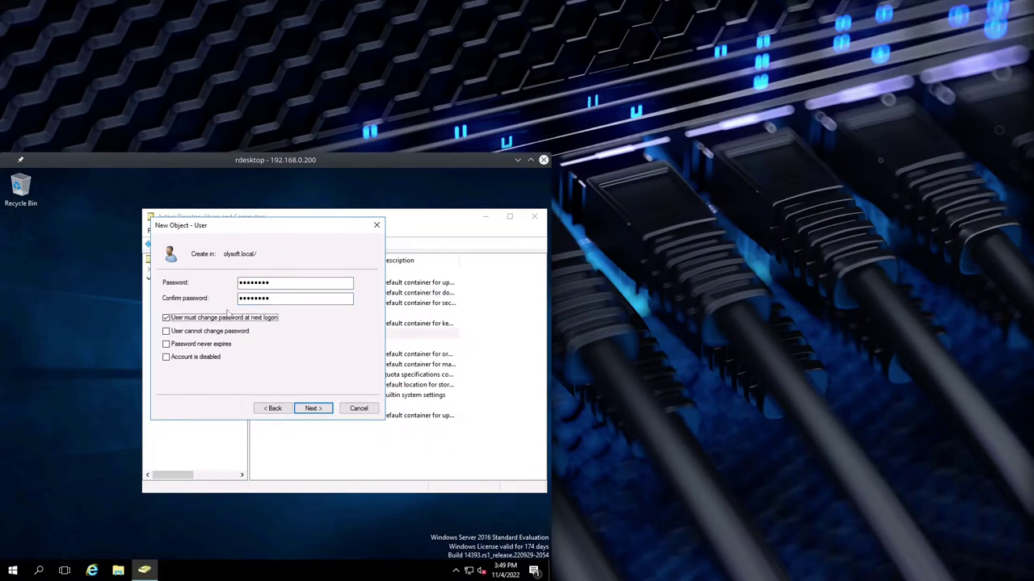
pyautogui.click(200, 346)
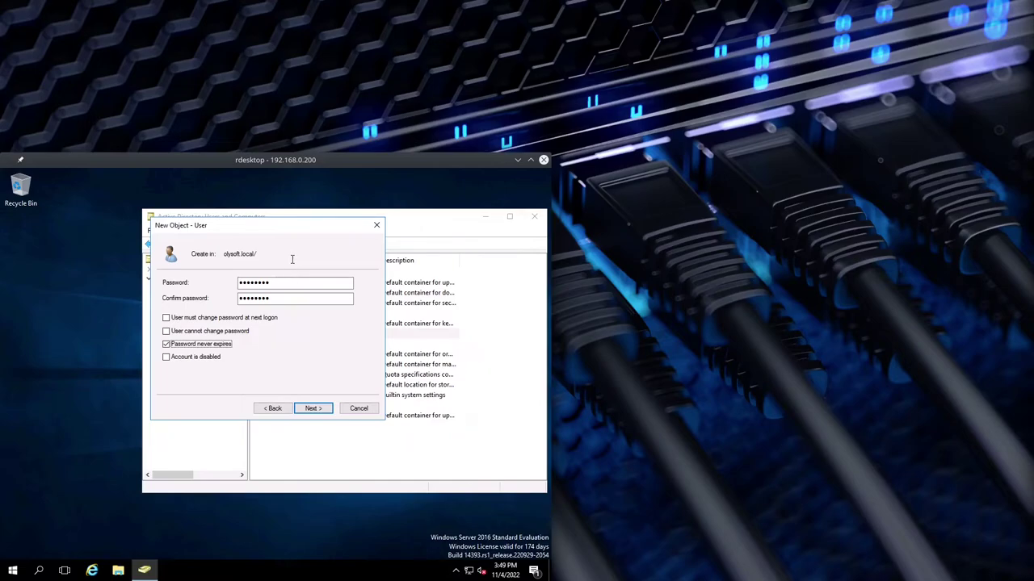
pyautogui.click(199, 320)
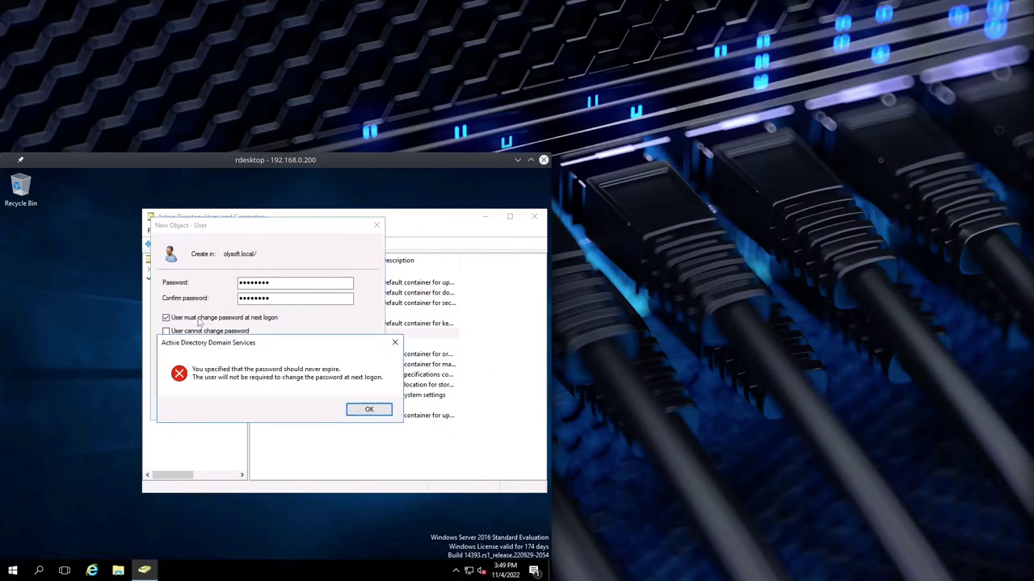
pyautogui.click(366, 408)
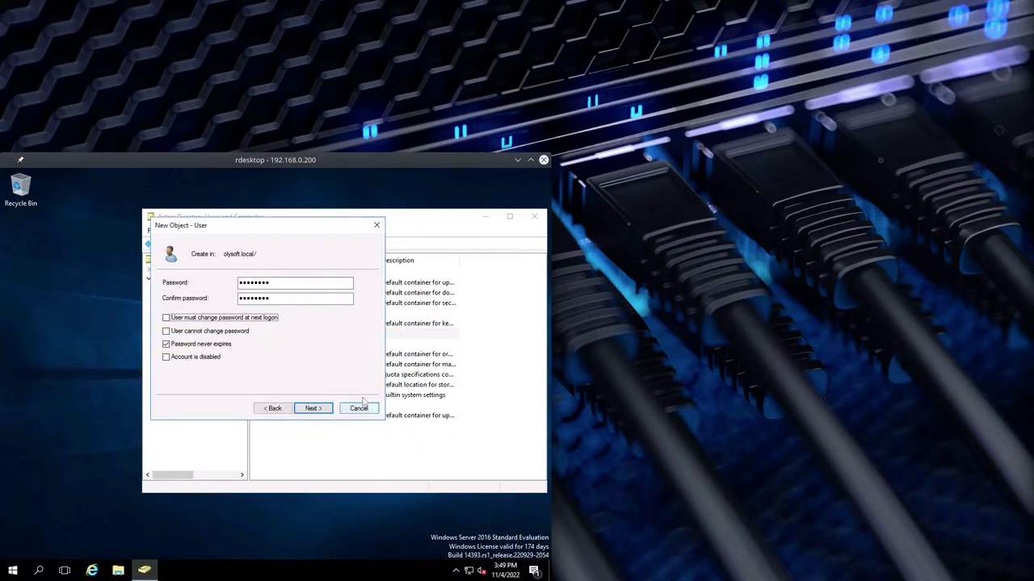
pyautogui.click(218, 348)
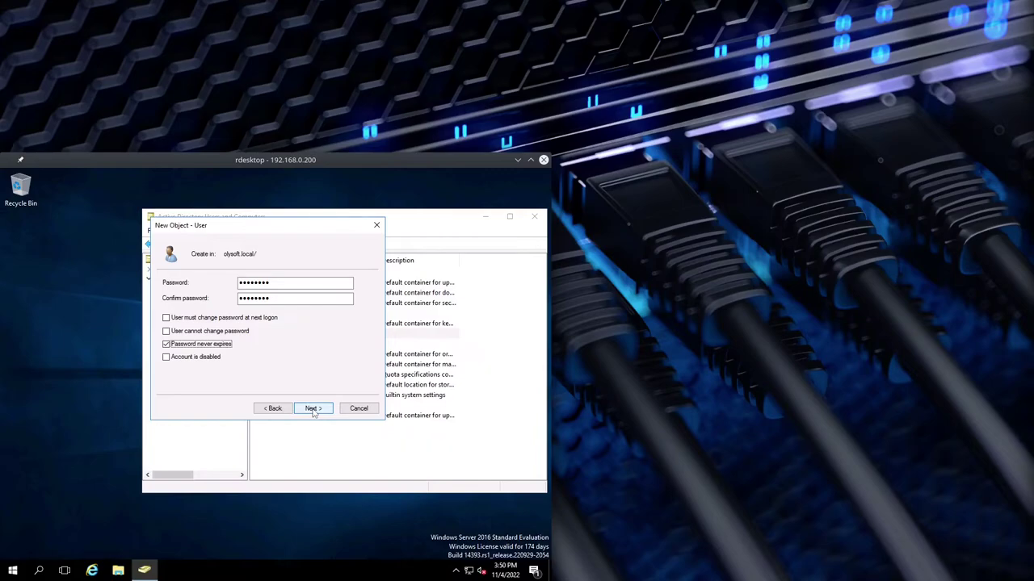
pyautogui.click(312, 408)
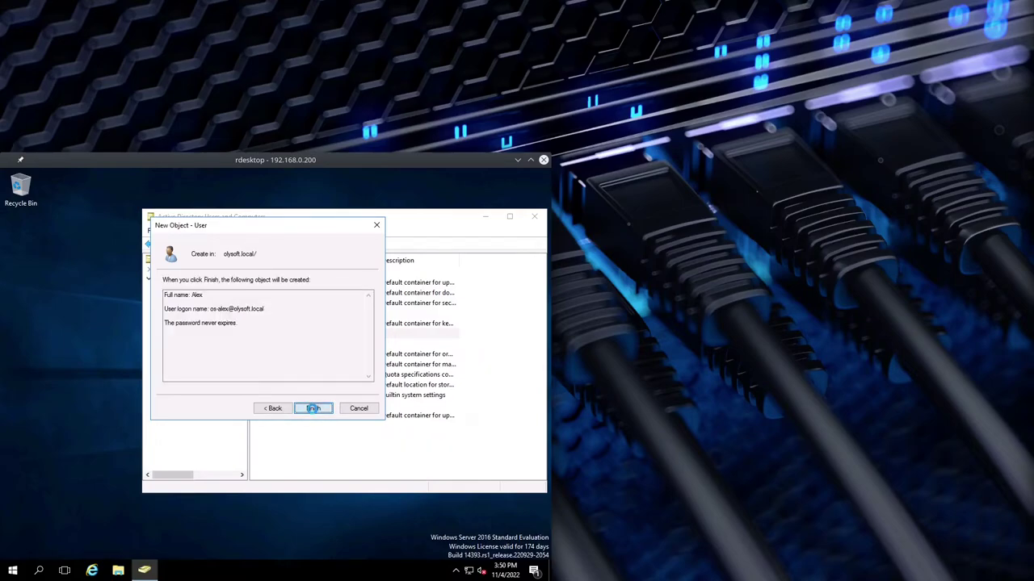
pyautogui.click(313, 408)
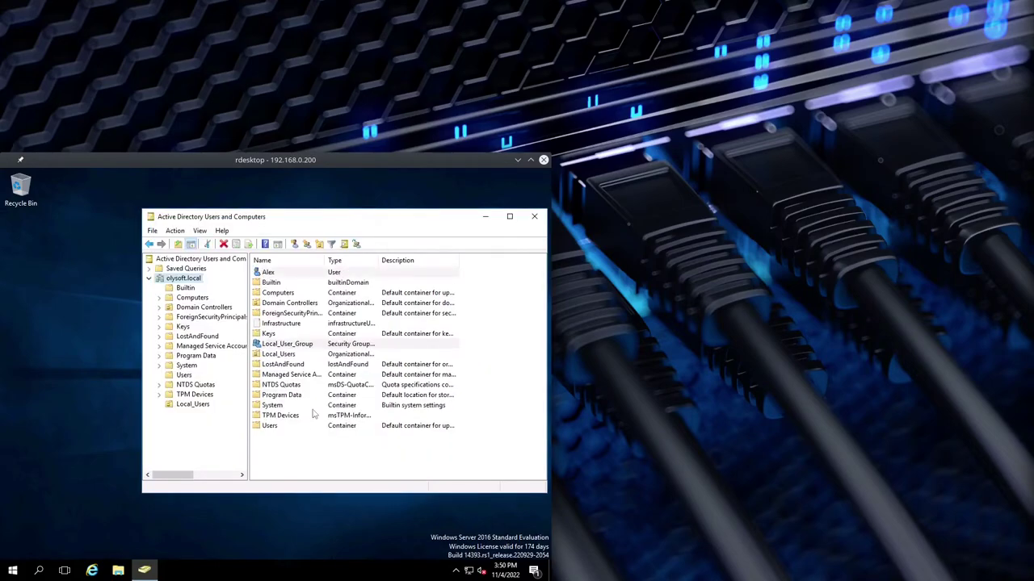
# Step: Start a new olysoft.local user named Beck with logon name os-beck
pyautogui.rightClick(190, 279)
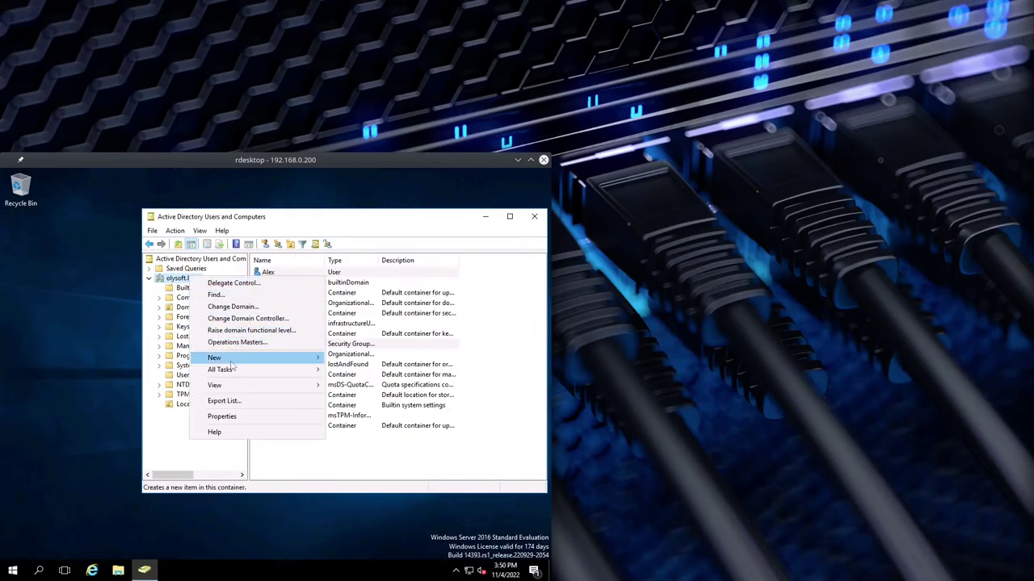
pyautogui.moveTo(313, 361)
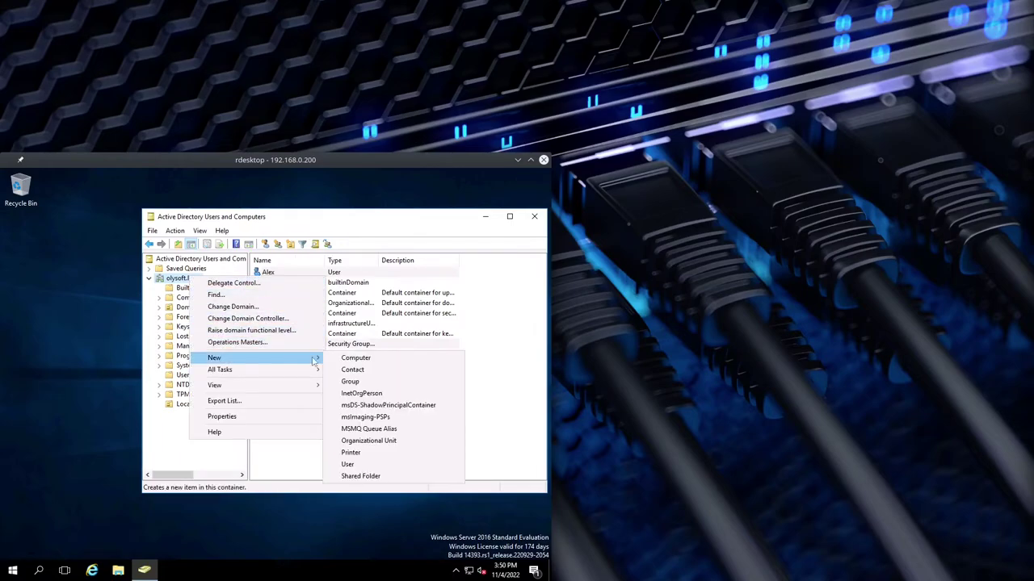
pyautogui.click(380, 466)
pyautogui.write('Bec')
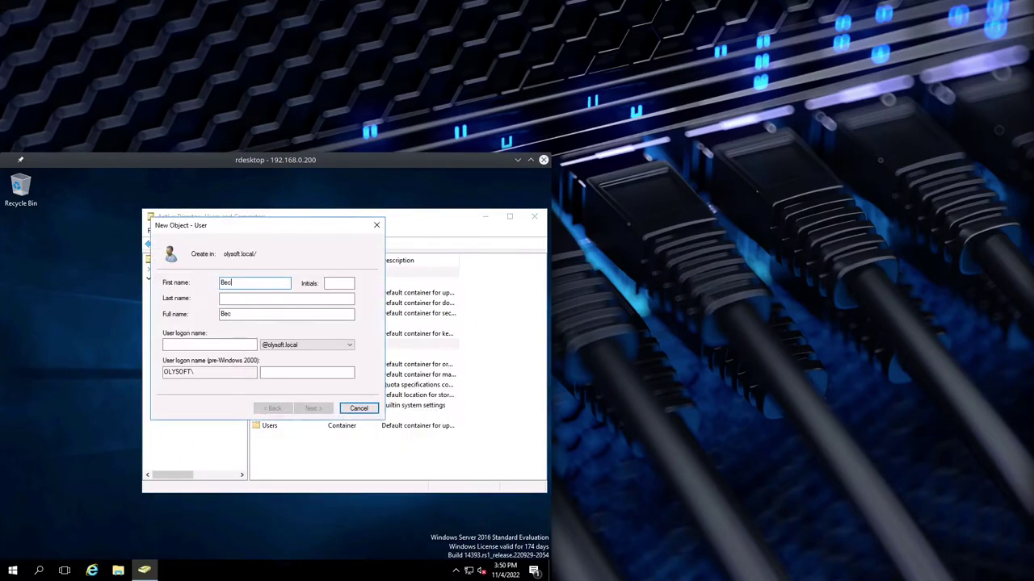
pyautogui.press('Tab')
pyautogui.press('Tab')
pyautogui.press('Tab')
pyautogui.write('os-')
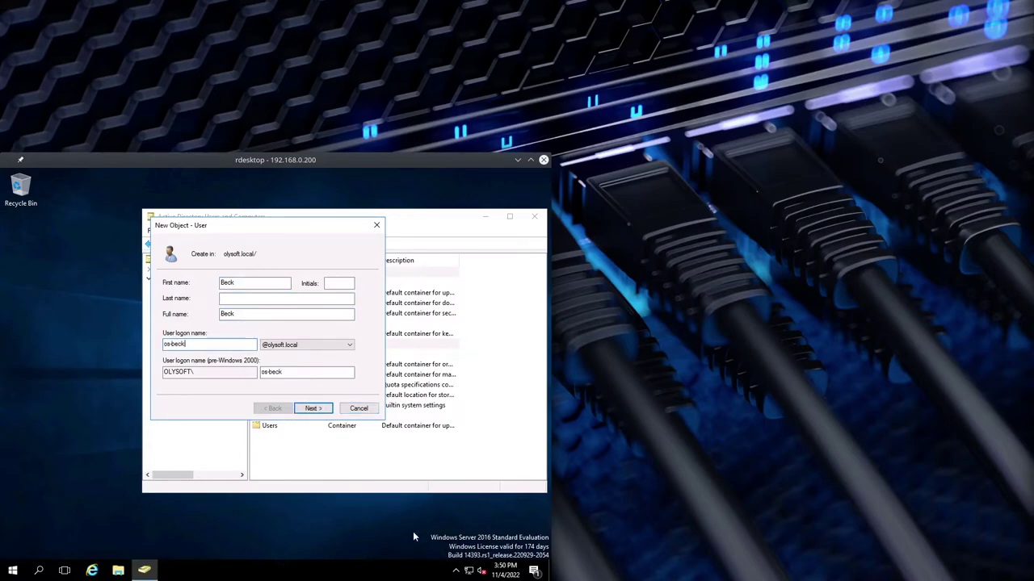
pyautogui.click(315, 409)
# Step: Give Beck a password that never expires, with no forced change, and finish
pyautogui.write('P')
pyautogui.press('Tab')
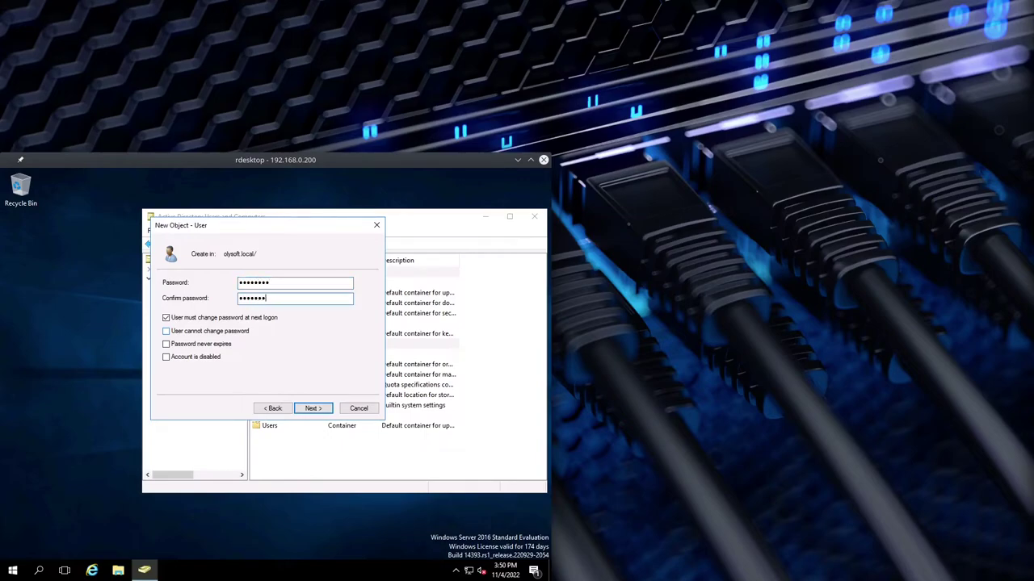
pyautogui.click(200, 319)
pyautogui.click(200, 345)
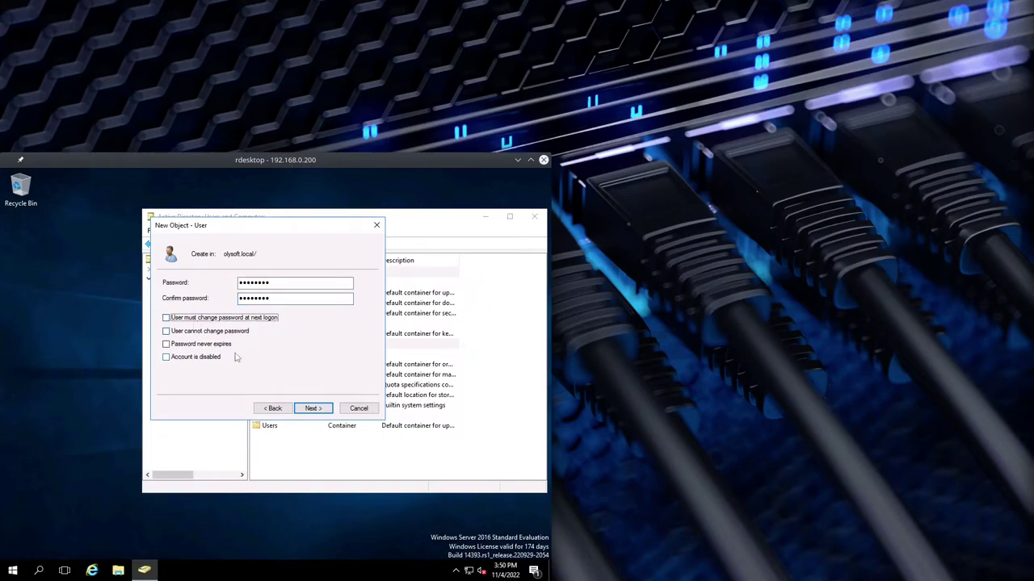
pyautogui.click(313, 408)
pyautogui.click(314, 408)
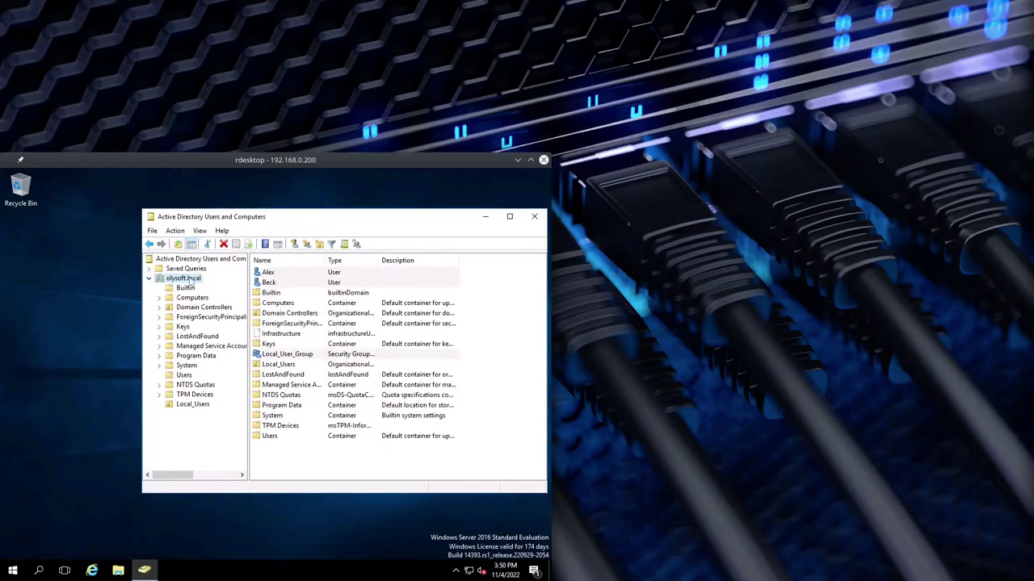
# Step: Start a new olysoft.local user named Cody with logon name os-cody
pyautogui.rightClick(192, 278)
pyautogui.moveTo(295, 366)
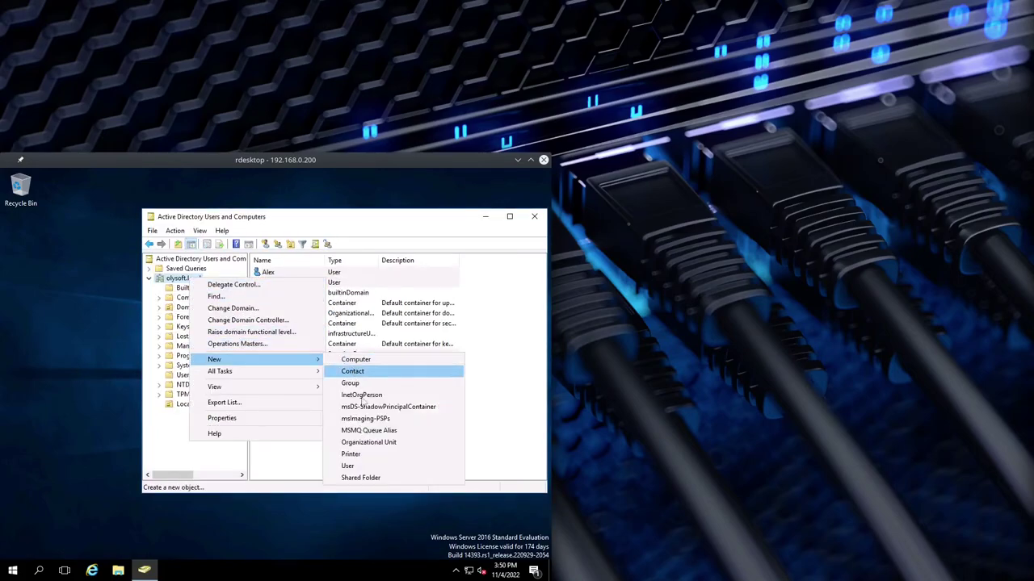
pyautogui.click(388, 466)
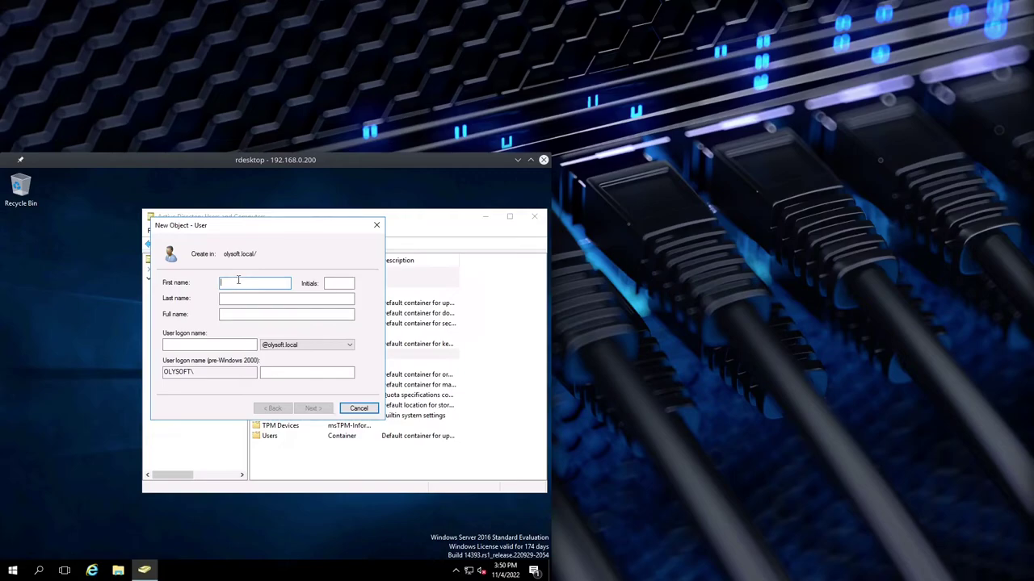
pyautogui.write('Cody')
pyautogui.press('Tab')
pyautogui.press('Tab')
pyautogui.press('Tab')
pyautogui.press('Tab')
pyautogui.write('os-ce')
pyautogui.press('BackSpace')
pyautogui.write('od')
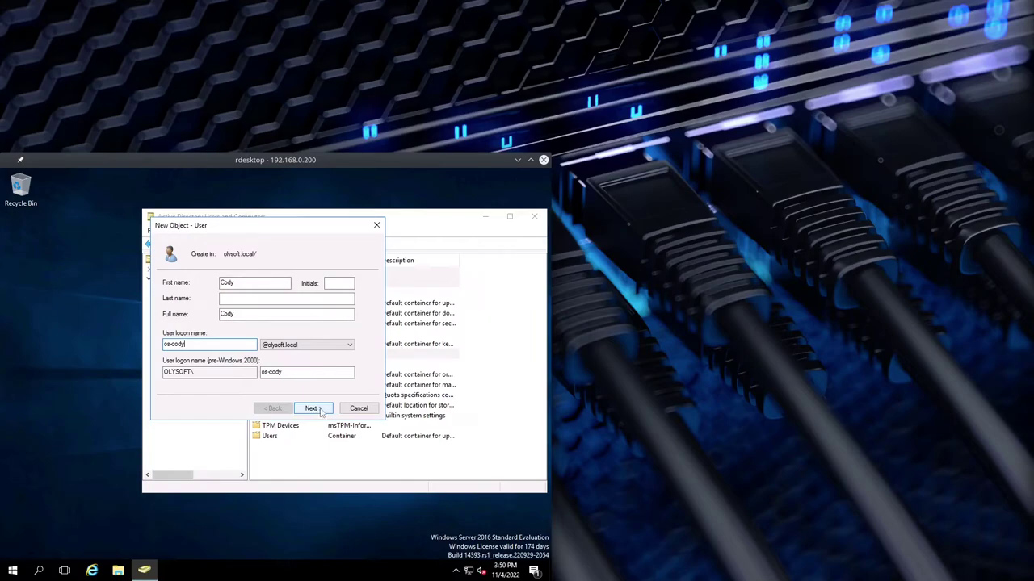
pyautogui.click(313, 409)
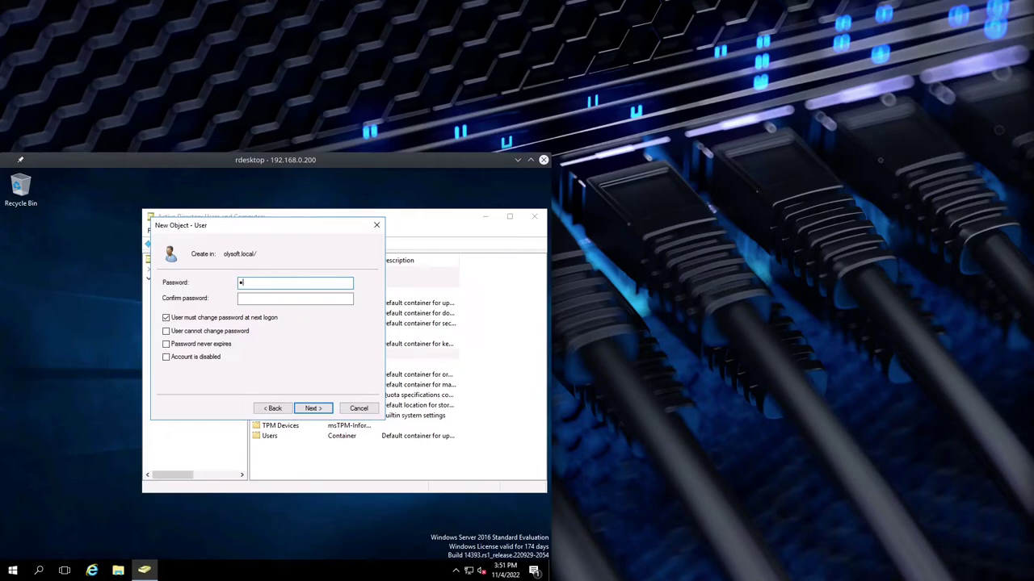
# Step: Give Cody a password that never expires, with no forced change, and finish
pyautogui.write('••••••')
pyautogui.click(295, 299)
pyautogui.click(210, 317)
pyautogui.click(202, 345)
pyautogui.click(312, 408)
pyautogui.click(314, 409)
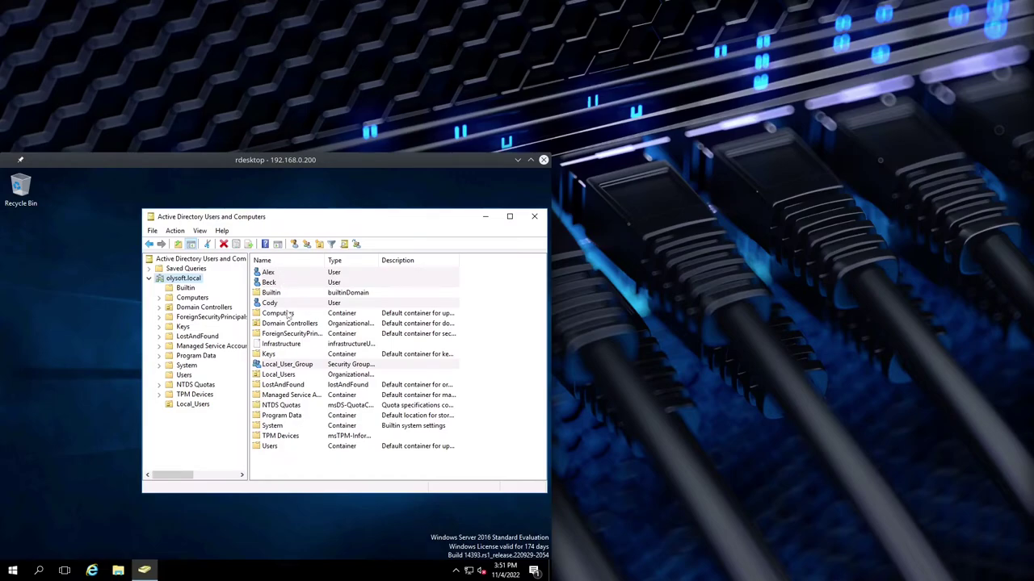
# Step: Drag Alex, Beck, Cody and Local_User_Group onto the Local_Users OU, confirm, and view its contents
pyautogui.click(286, 276)
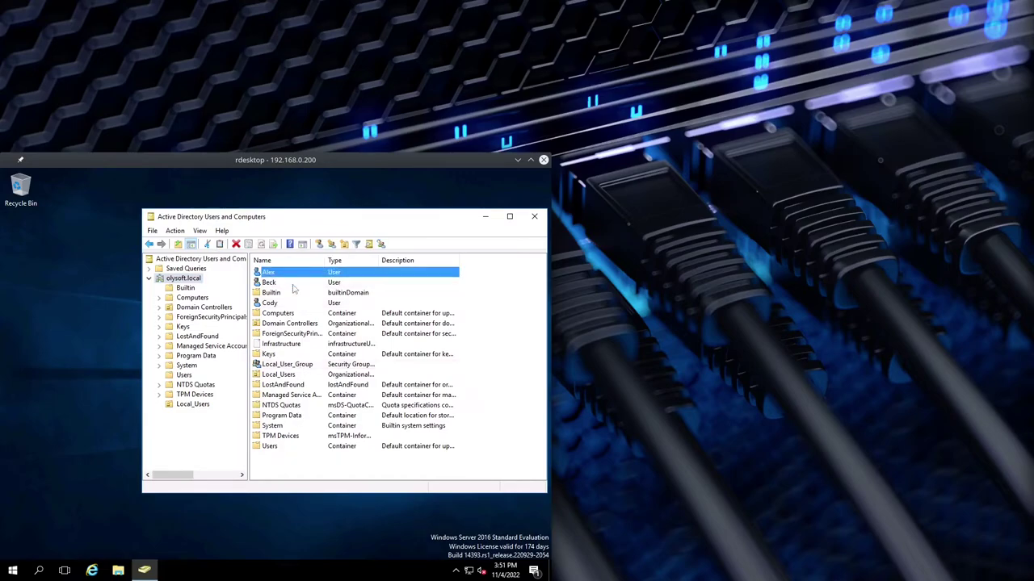
pyautogui.keyDown('ctrl'); pyautogui.click(291, 283); pyautogui.keyUp('ctrl')
pyautogui.keyDown('ctrl'); pyautogui.click(294, 303); pyautogui.keyUp('ctrl')
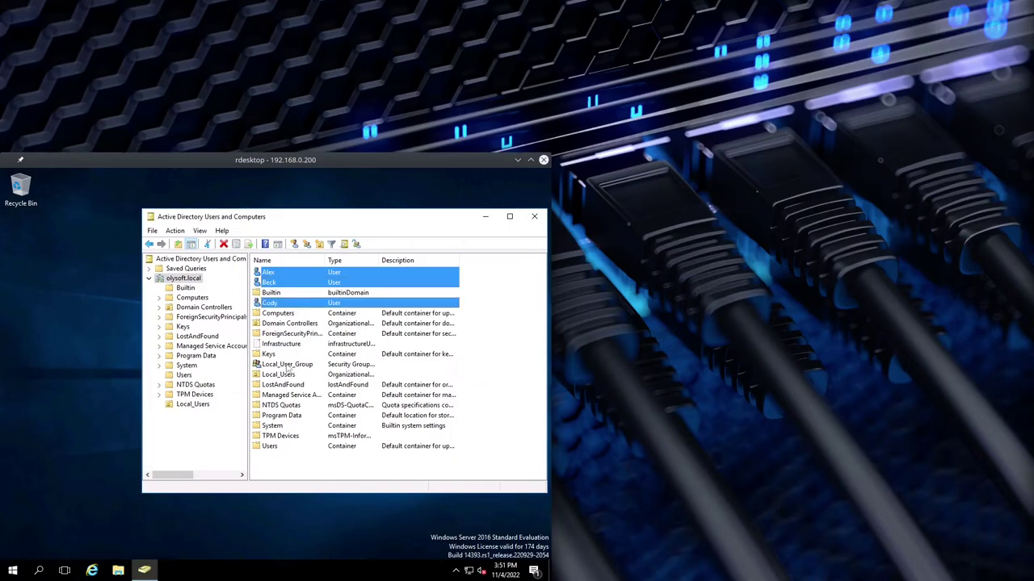
pyautogui.keyDown('ctrl'); pyautogui.click(286, 365); pyautogui.keyUp('ctrl')
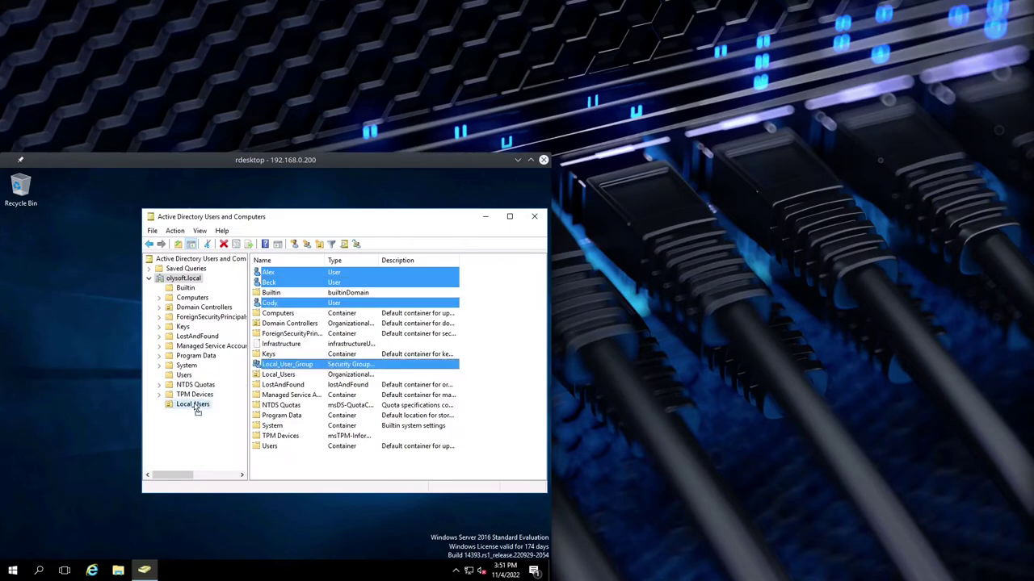
pyautogui.moveTo(193, 408); pyautogui.dragTo(194, 406)
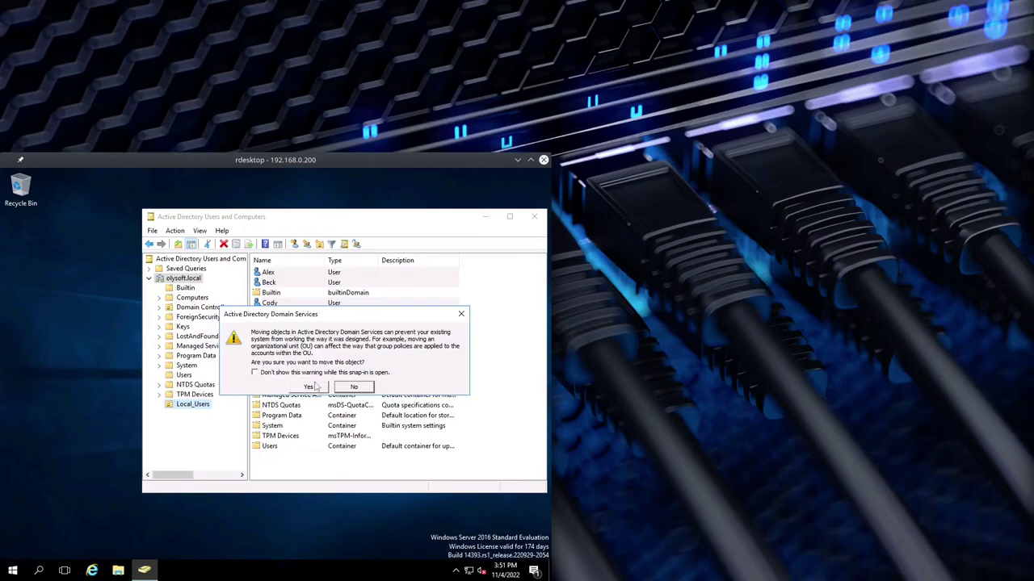
pyautogui.click(307, 387)
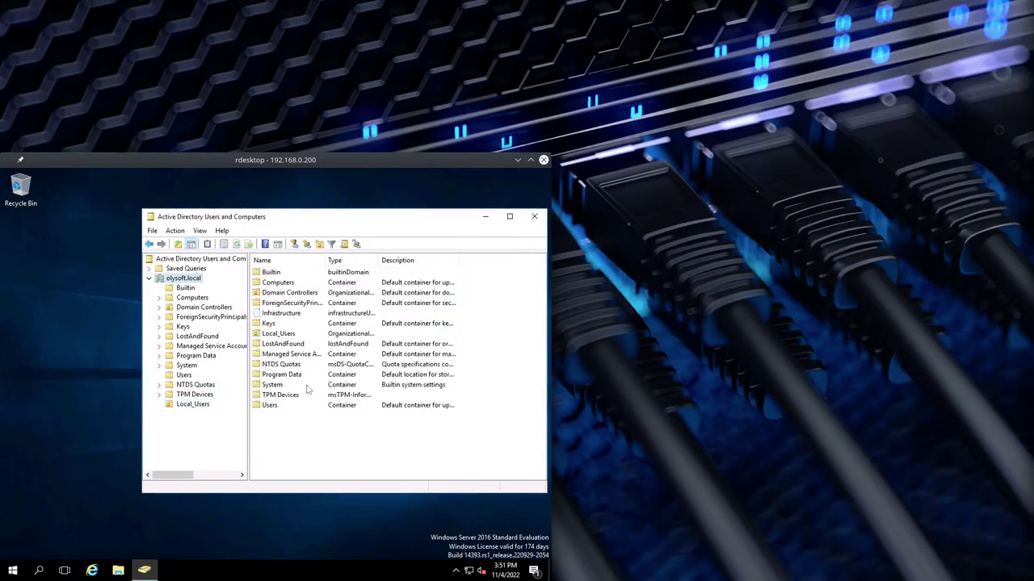
pyautogui.click(194, 404)
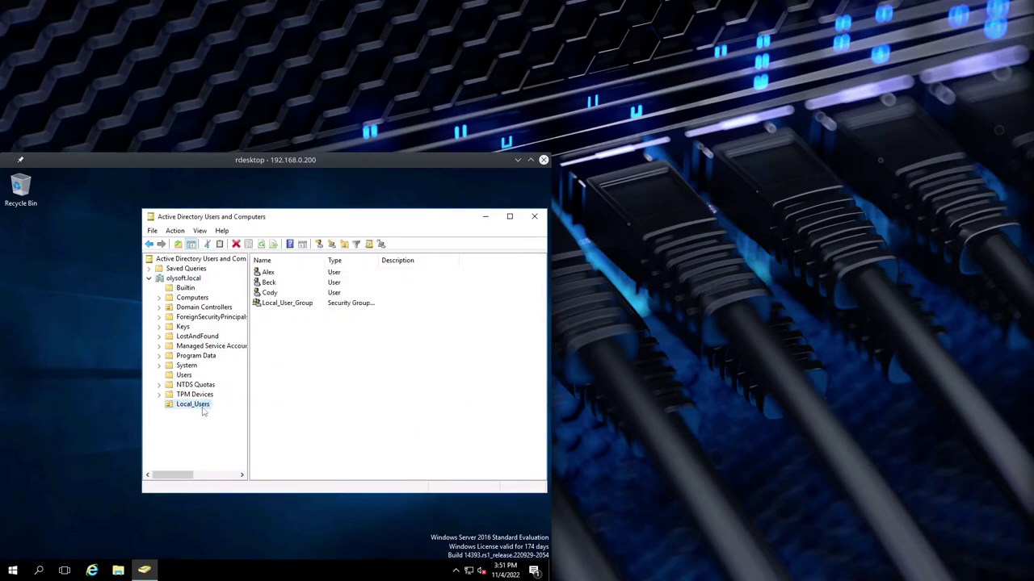
pyautogui.doubleClick(269, 273)
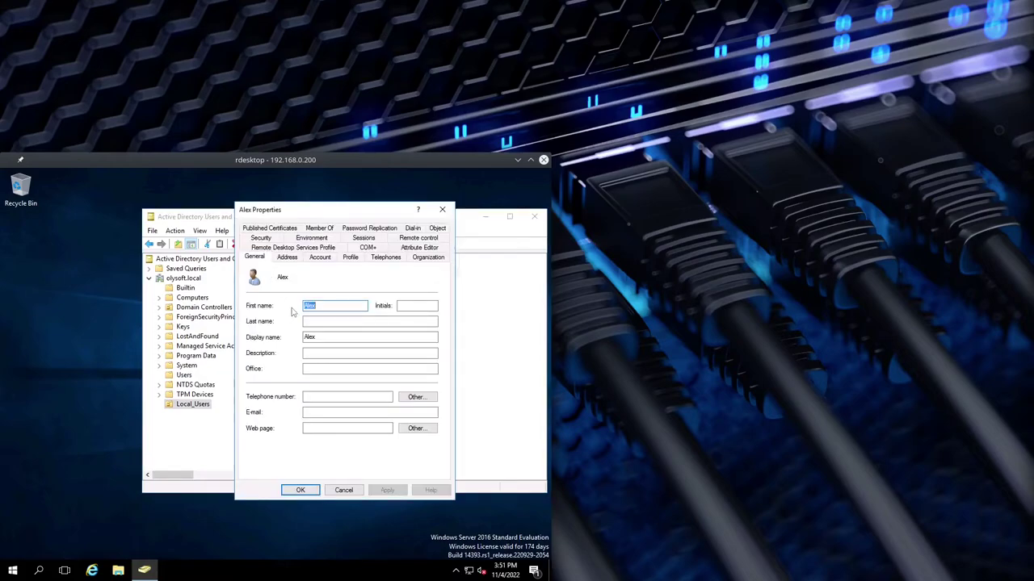
pyautogui.click(442, 209)
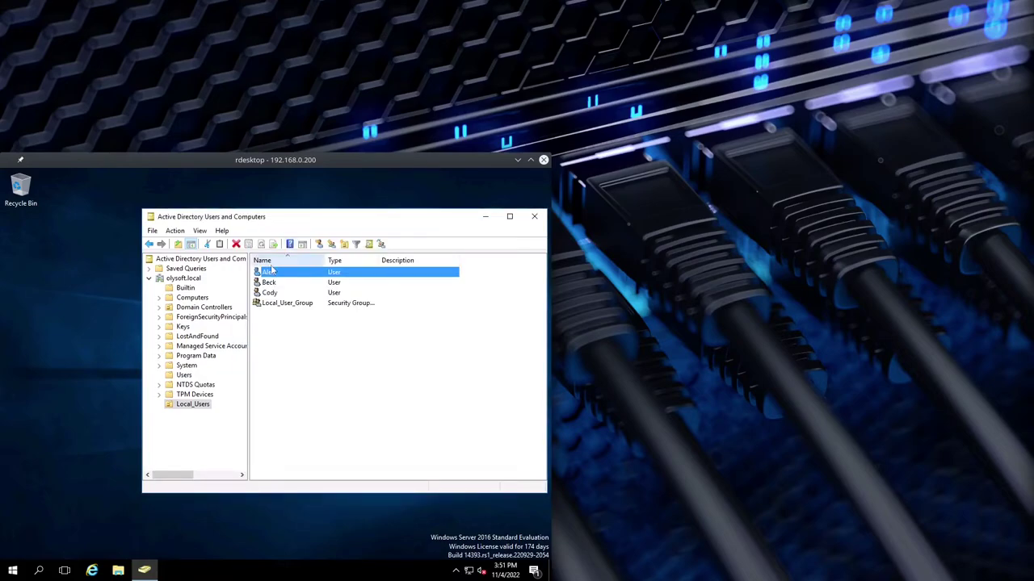
pyautogui.doubleClick(273, 273)
pyautogui.click(443, 208)
pyautogui.rightClick(276, 273)
pyautogui.click(306, 433)
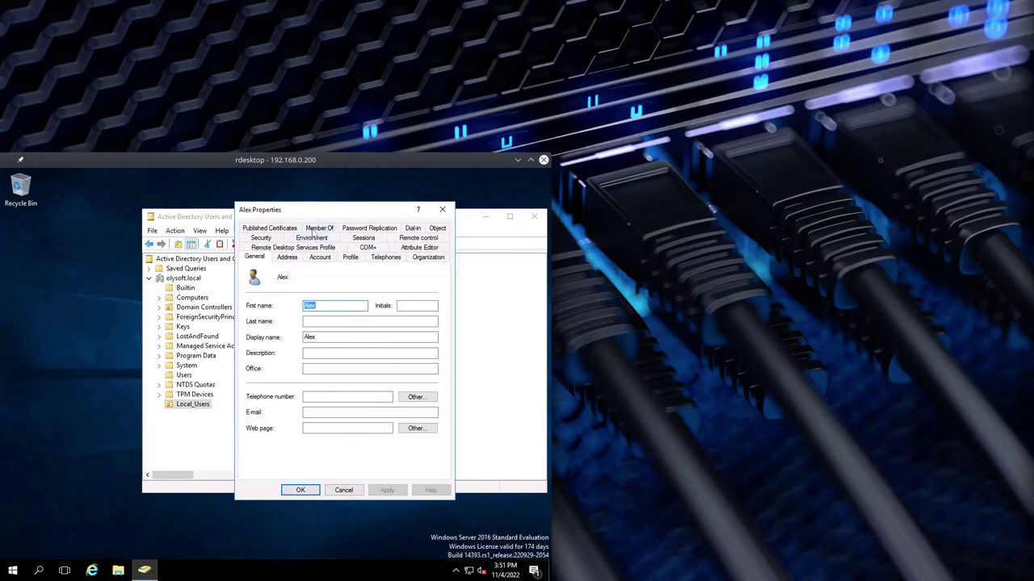
pyautogui.click(318, 229)
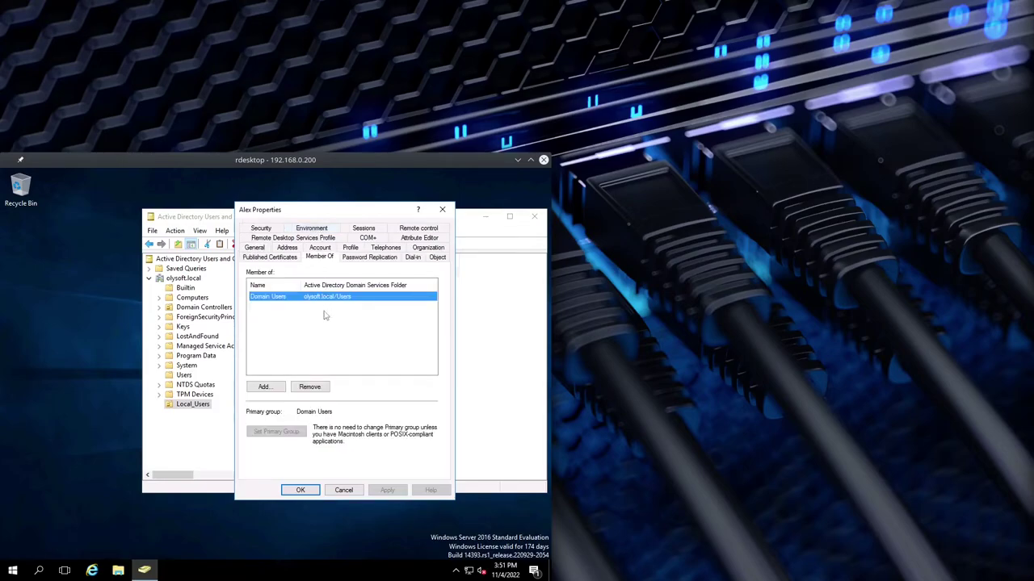
# Step: Add the Administrators group to Alex's memberships and apply the change
pyautogui.click(279, 386)
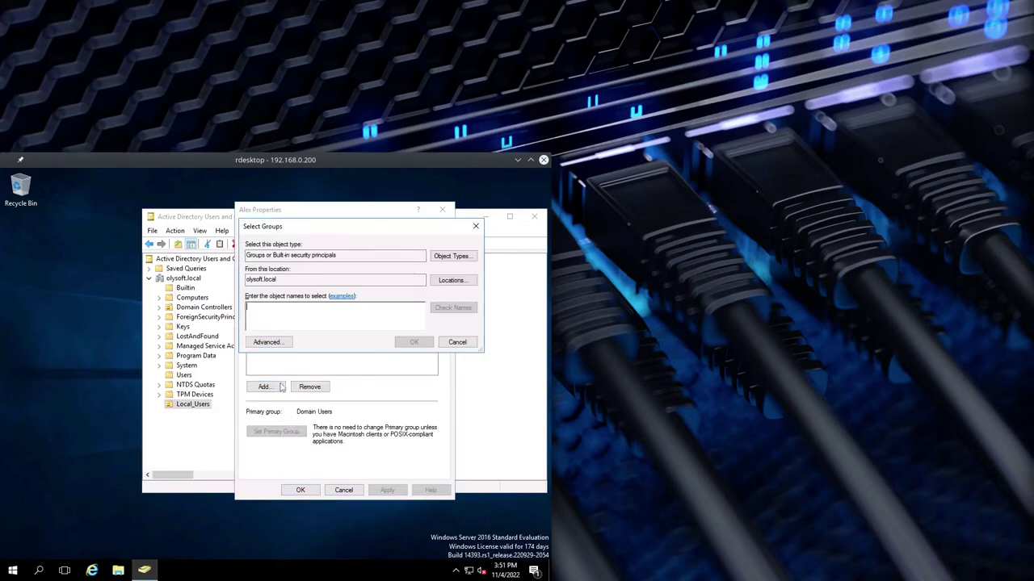
pyautogui.write('adminis')
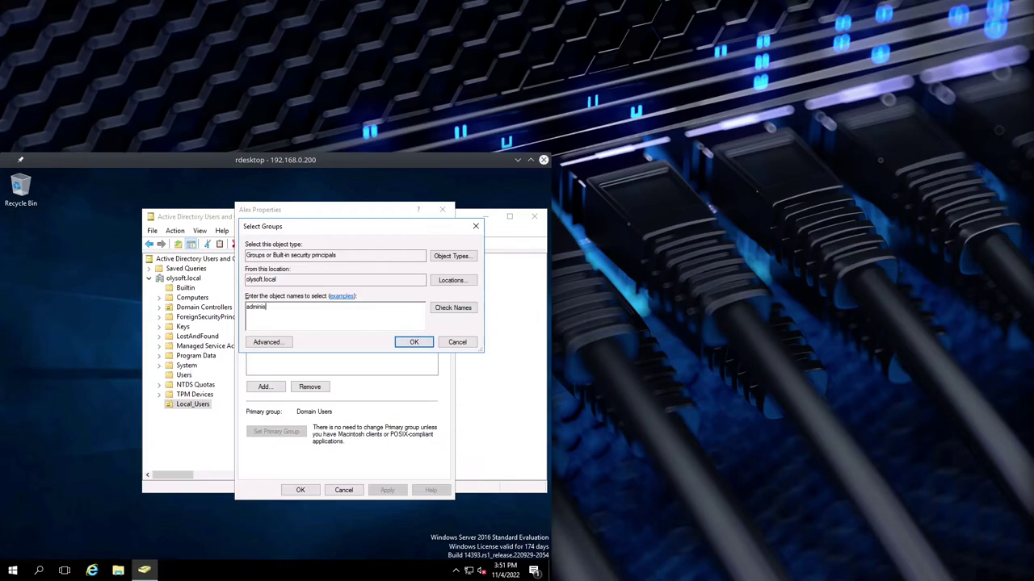
pyautogui.press('Tab')
pyautogui.click(452, 310)
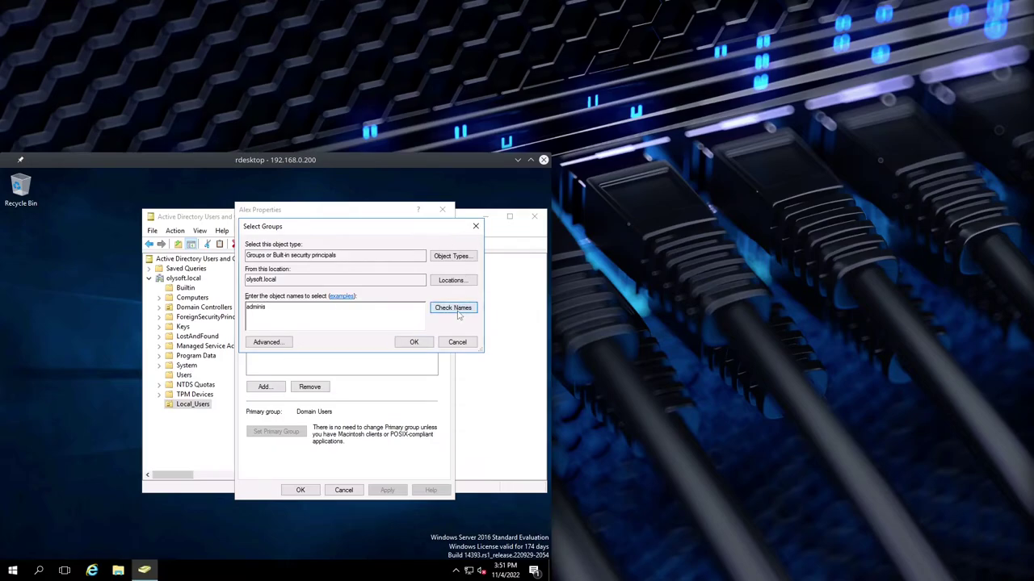
pyautogui.click(413, 342)
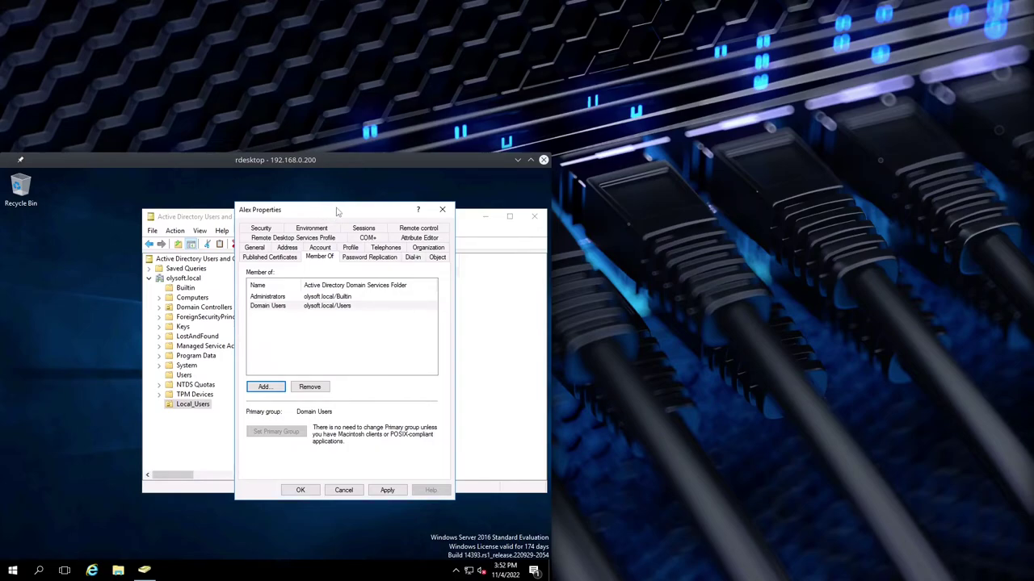
pyautogui.click(386, 491)
pyautogui.click(296, 492)
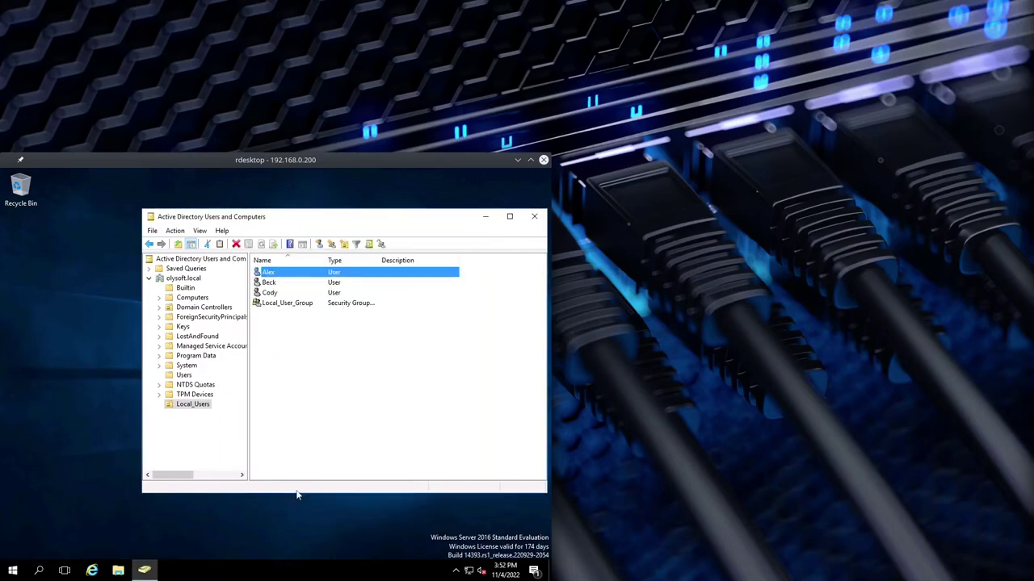
pyautogui.click(428, 386)
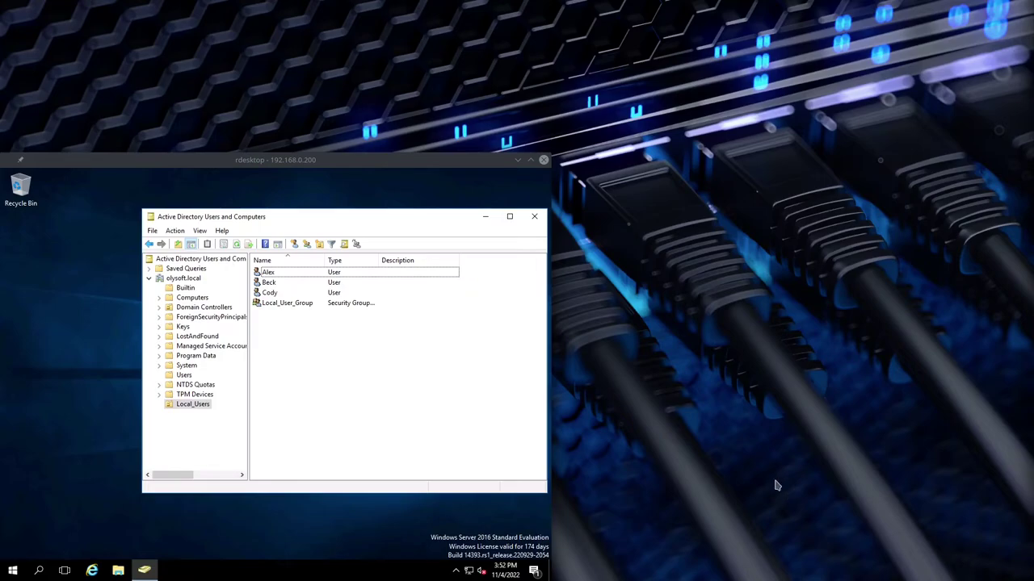
# Step: Connect with rdesktop to 192.168.0.200 as olysoft.local\os-alex and sign in with the password
pyautogui.hotkey('ctrl', 'alt', 't')
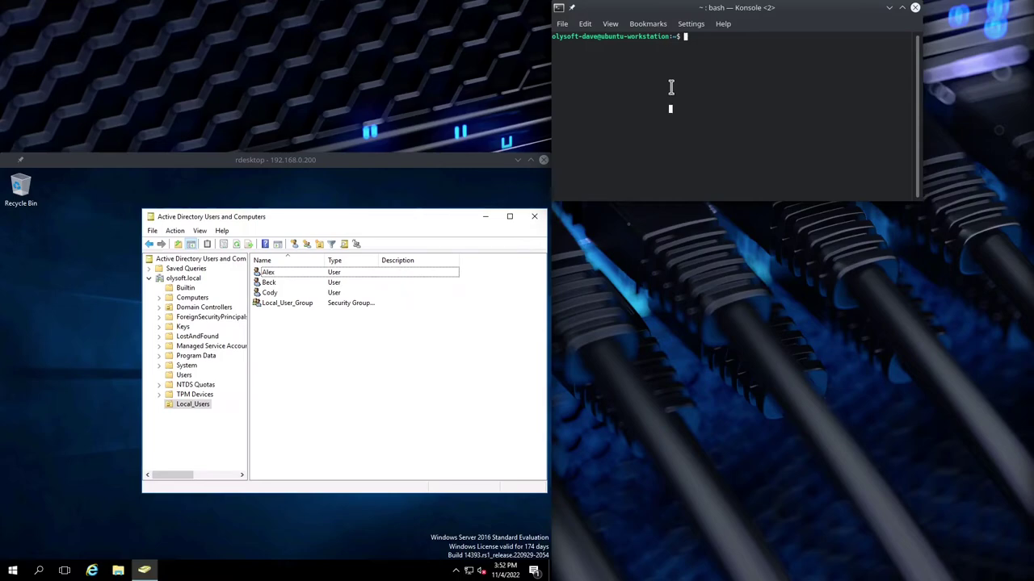
pyautogui.write('rdesktop -u olysoft.local\\olysoft-dave 192.168.0.200')
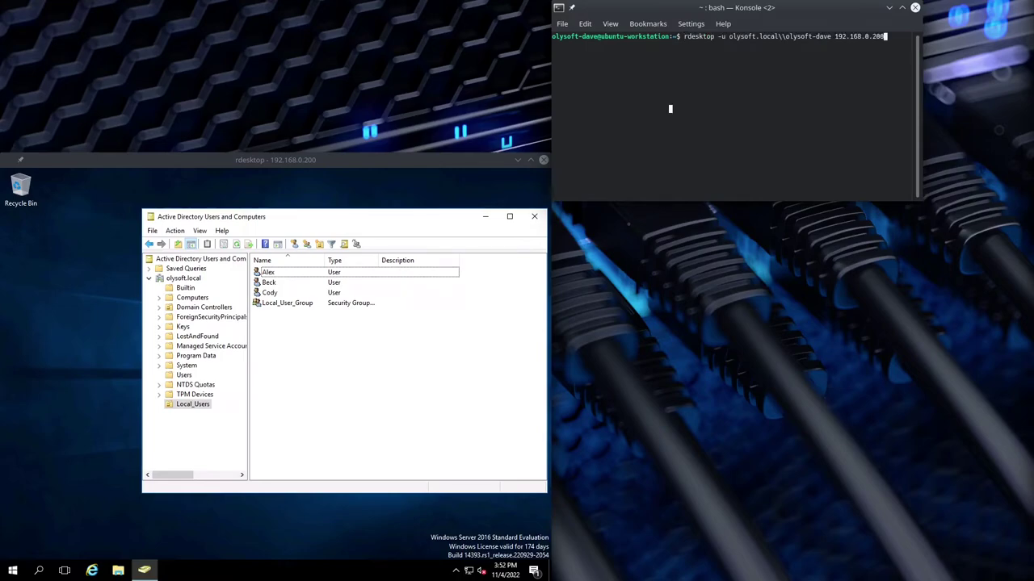
pyautogui.press('Left')
pyautogui.press('Left')
pyautogui.press('Left')
pyautogui.press('Left')
pyautogui.press('Left')
pyautogui.press('Left')
pyautogui.press('Left')
pyautogui.press('Left')
pyautogui.press('Left')
pyautogui.press('Left')
pyautogui.press('Left')
pyautogui.press('Left')
pyautogui.press('Left')
pyautogui.press('BackSpace')
pyautogui.press('BackSpace')
pyautogui.press('BackSpace')
pyautogui.press('BackSpace')
pyautogui.press('BackSpace')
pyautogui.press('BackSpace')
pyautogui.press('BackSpace')
pyautogui.press('BackSpace')
pyautogui.press('BackSpace')
pyautogui.press('BackSpace')
pyautogui.press('BackSpace')
pyautogui.press('BackSpace')
pyautogui.write('os-alex')
pyautogui.press('Return')
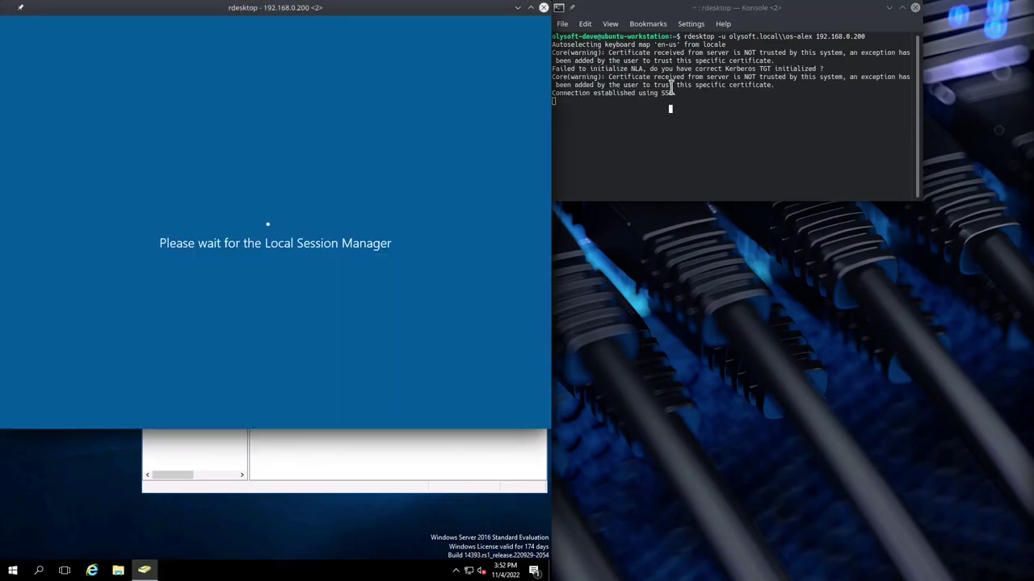
pyautogui.moveTo(329, 12); pyautogui.dragTo(752, 90)
pyautogui.click(722, 367)
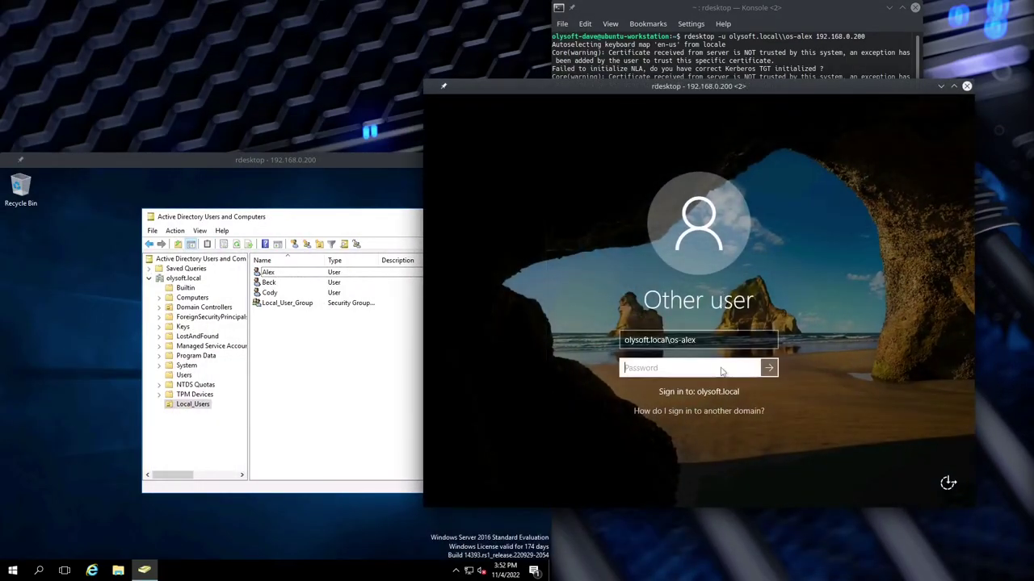
pyautogui.write('Passwor')
pyautogui.press('Return')
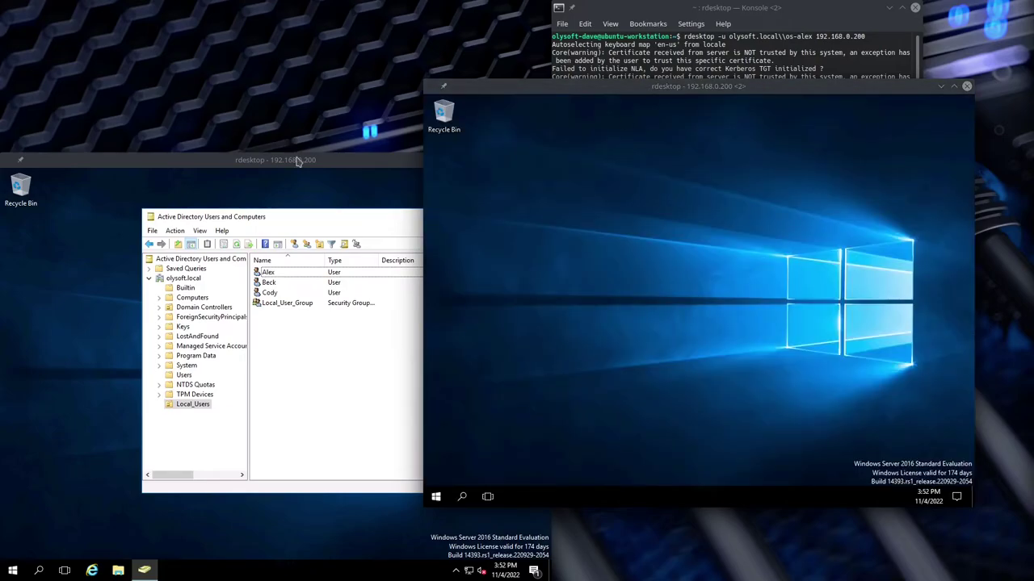
# Step: Close Server Manager and Active Directory Users and Computers, then paste the rdesktop command into a new terminal
pyautogui.moveTo(297, 161)
pyautogui.mouseDown()
pyautogui.moveTo(339, 103)
pyautogui.moveTo(303, 77)
pyautogui.moveTo(307, 6)
pyautogui.mouseUp()
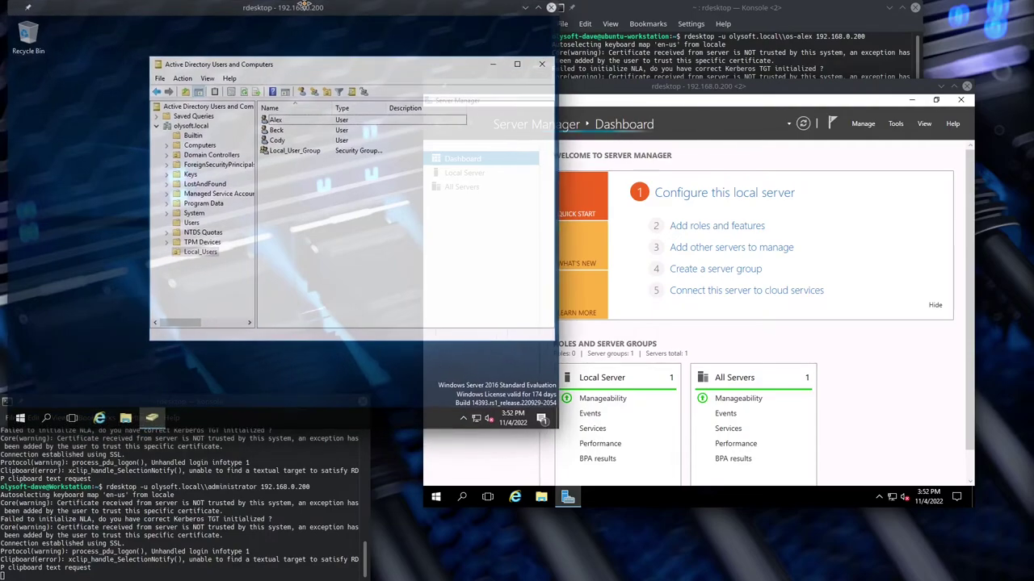
pyautogui.moveTo(764, 92); pyautogui.dragTo(743, 79)
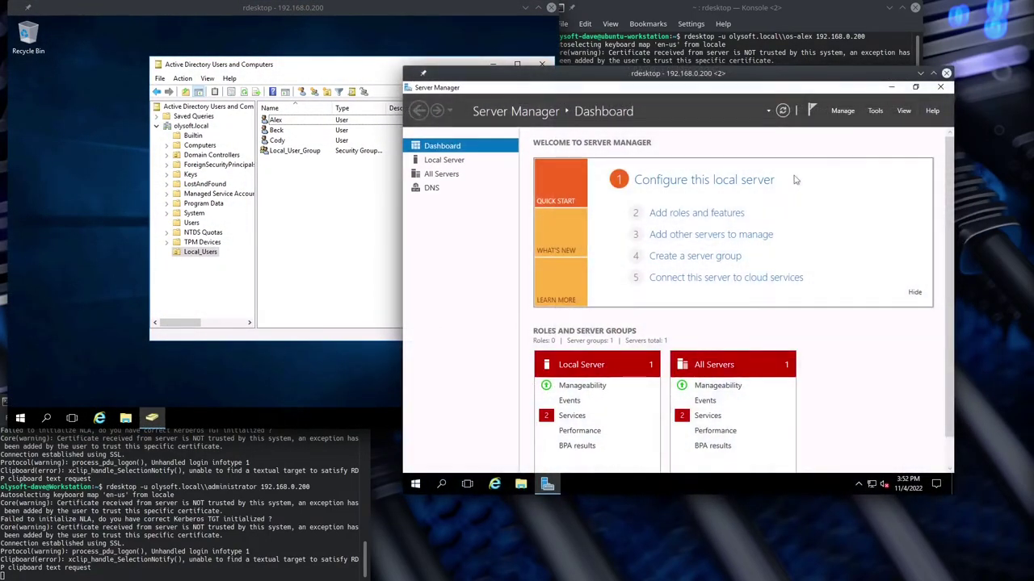
pyautogui.click(940, 87)
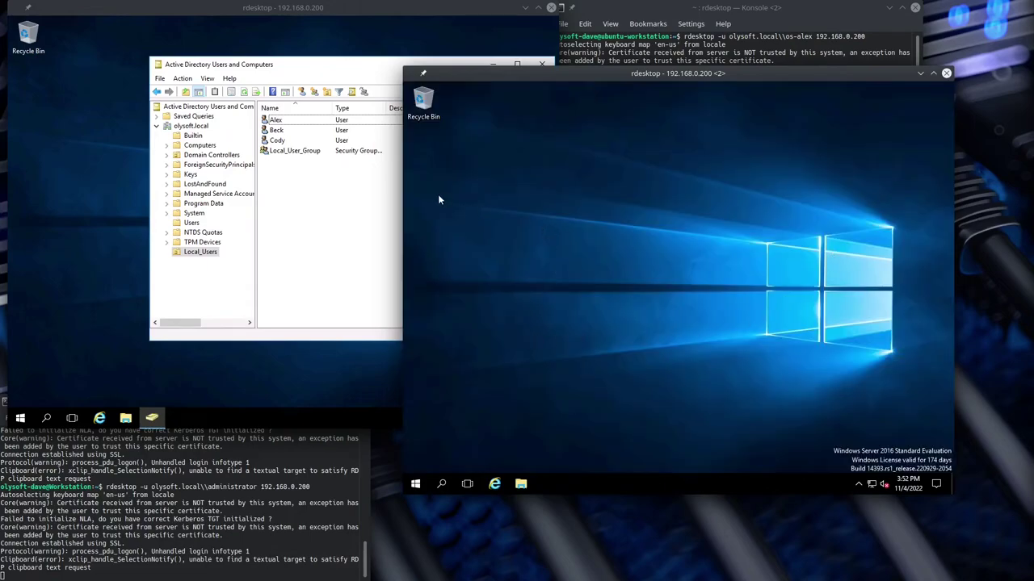
pyautogui.click(288, 185)
pyautogui.click(541, 63)
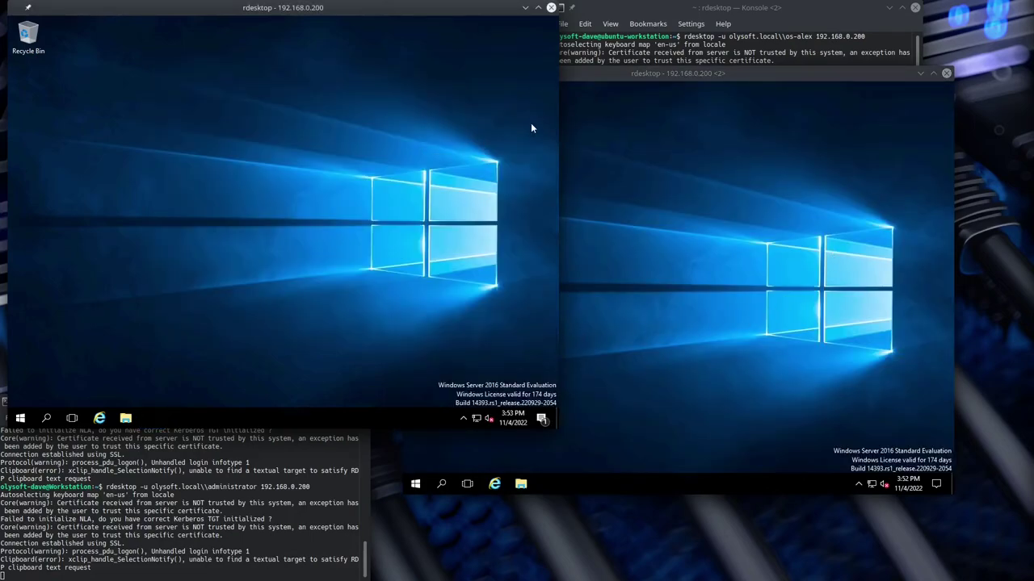
pyautogui.moveTo(644, 73); pyautogui.dragTo(647, 95)
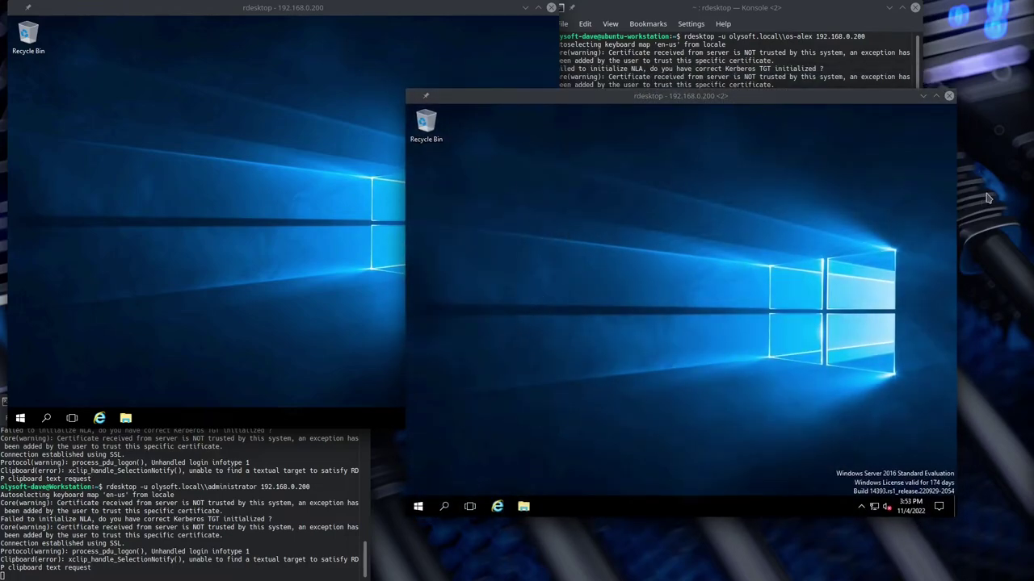
pyautogui.moveTo(953, 518); pyautogui.dragTo(787, 445)
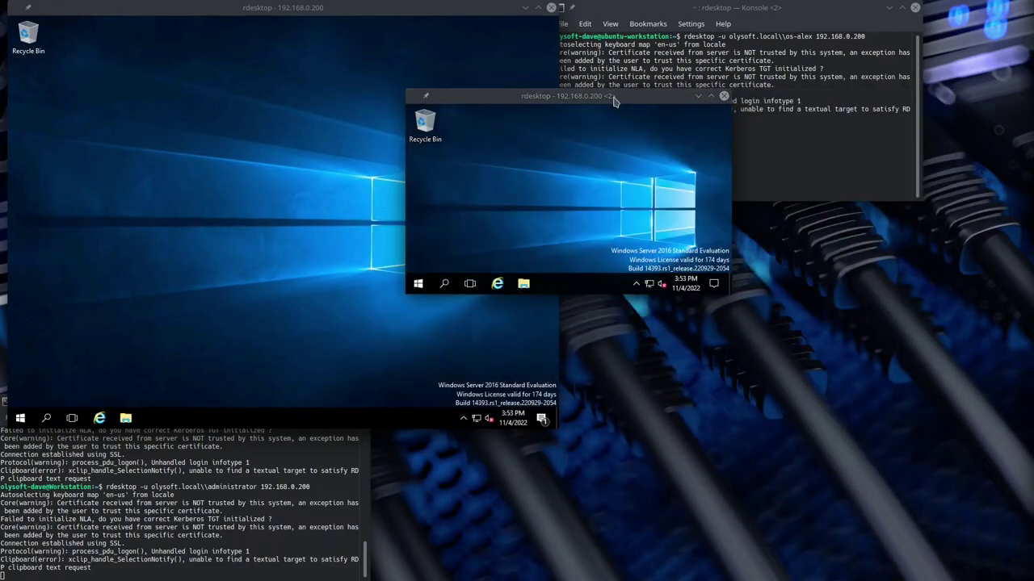
pyautogui.moveTo(582, 95); pyautogui.dragTo(801, 1)
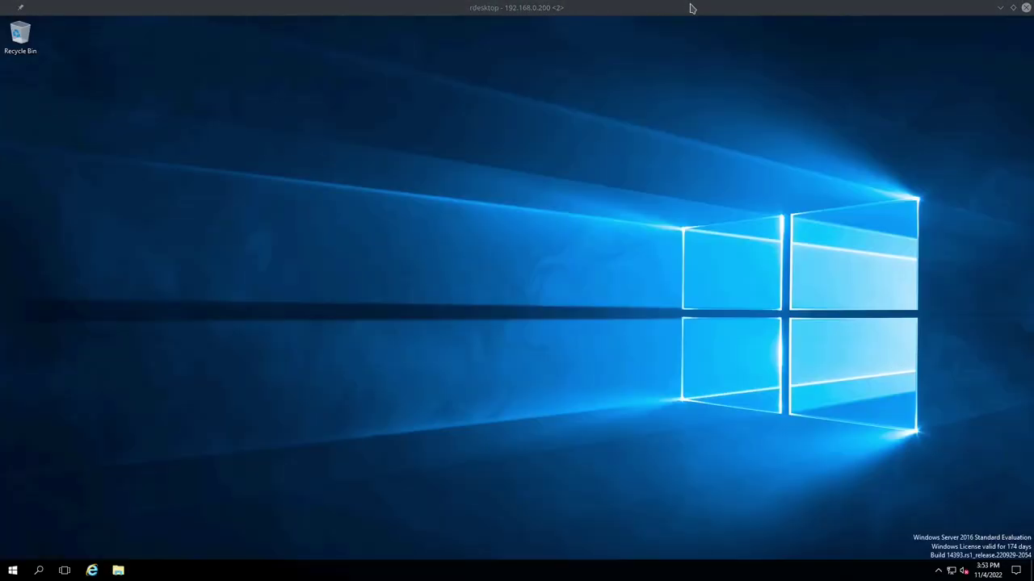
pyautogui.moveTo(691, 8); pyautogui.dragTo(743, 51)
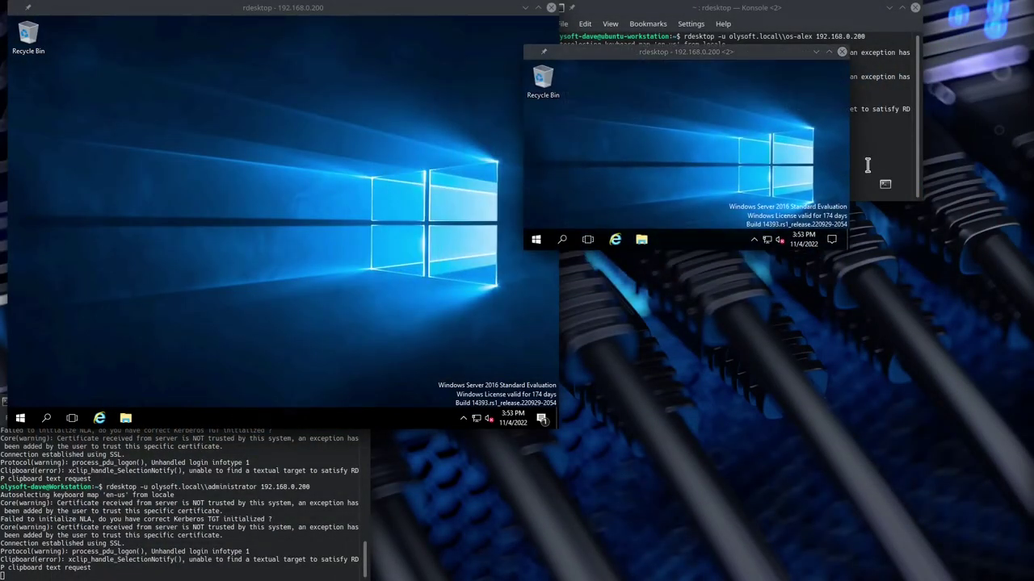
pyautogui.hotkey('ctrl', 'shift', 'n')
pyautogui.write('rdesktop -u olysoft.local\\\\olysoft-dave 192.168.0.200')
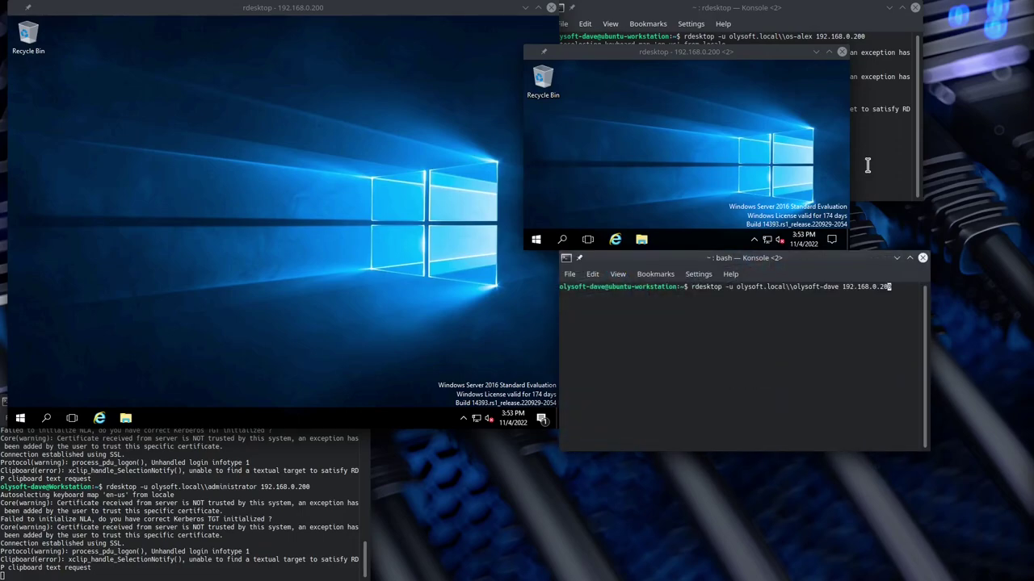
pyautogui.press('Left')
pyautogui.press('BackSpace')
pyautogui.press('BackSpace')
pyautogui.press('BackSpace')
pyautogui.press('BackSpace')
pyautogui.write('bec')
pyautogui.press('BackSpace')
pyautogui.press('BackSpace')
pyautogui.press('BackSpace')
pyautogui.press('BackSpace')
pyautogui.press('BackSpace')
pyautogui.press('BackSpace')
pyautogui.press('BackSpace')
pyautogui.press('BackSpace')
pyautogui.press('BackSpace')
pyautogui.write('s-beck')
pyautogui.press('Return')
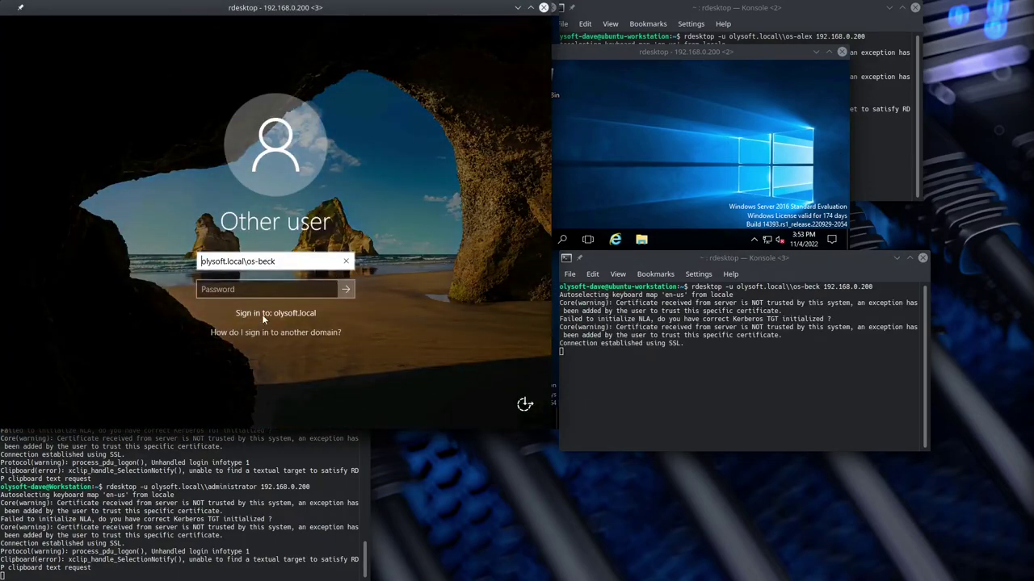
pyautogui.click(253, 293)
pyautogui.write('******')
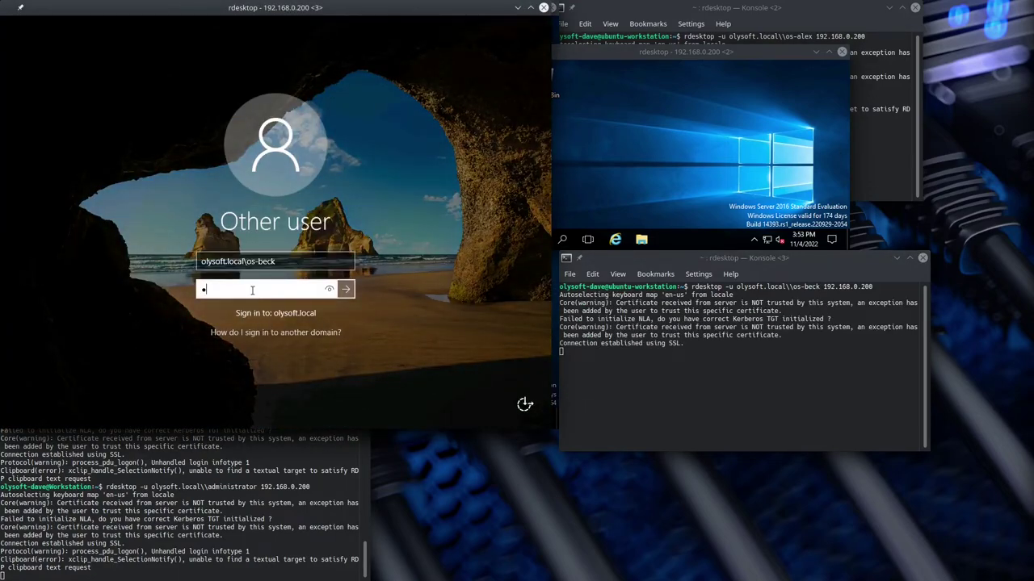
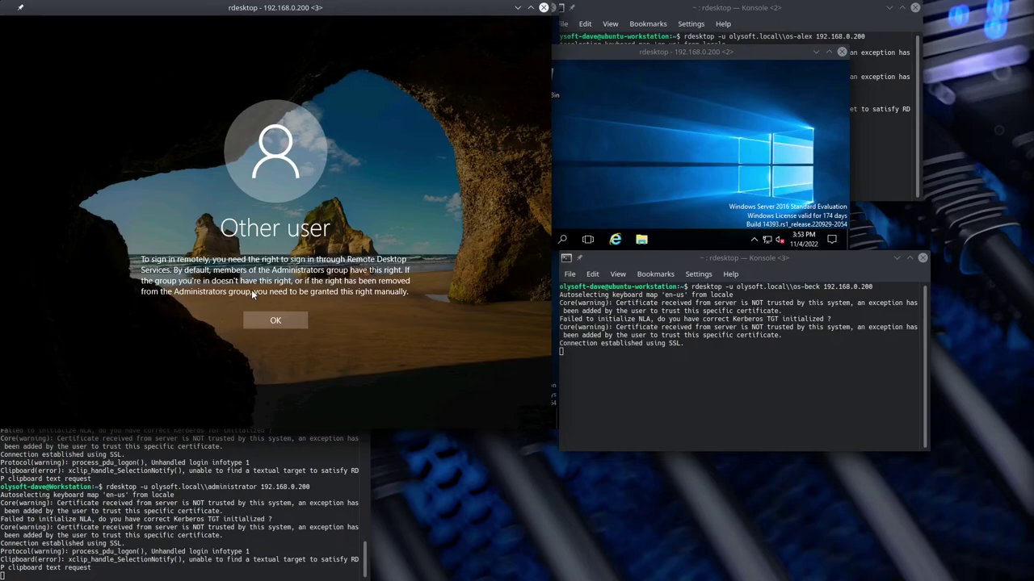
# Step: Dismiss the missing remote sign-in right error, returning to the Windows sign-in screen
pyautogui.click(273, 319)
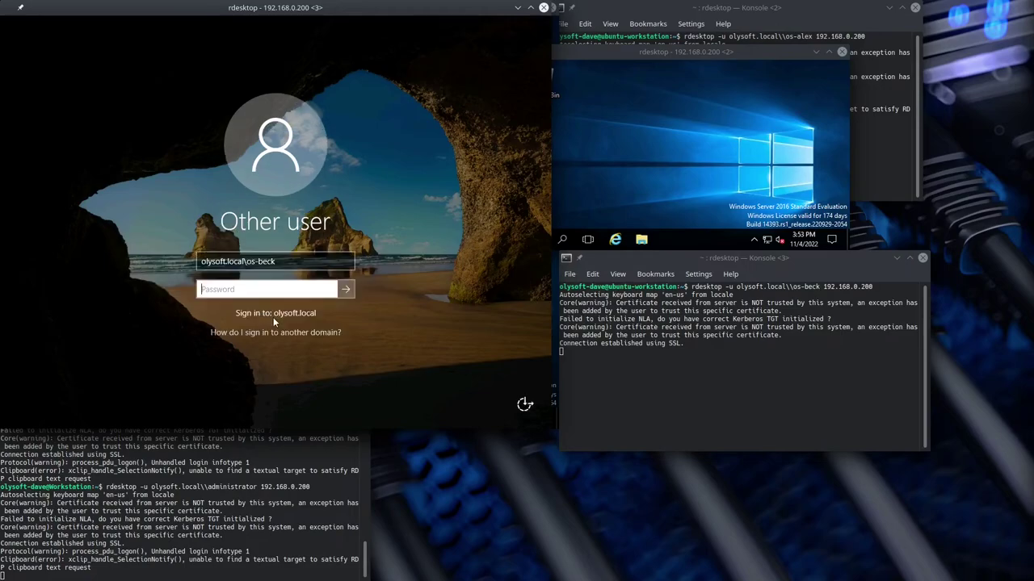
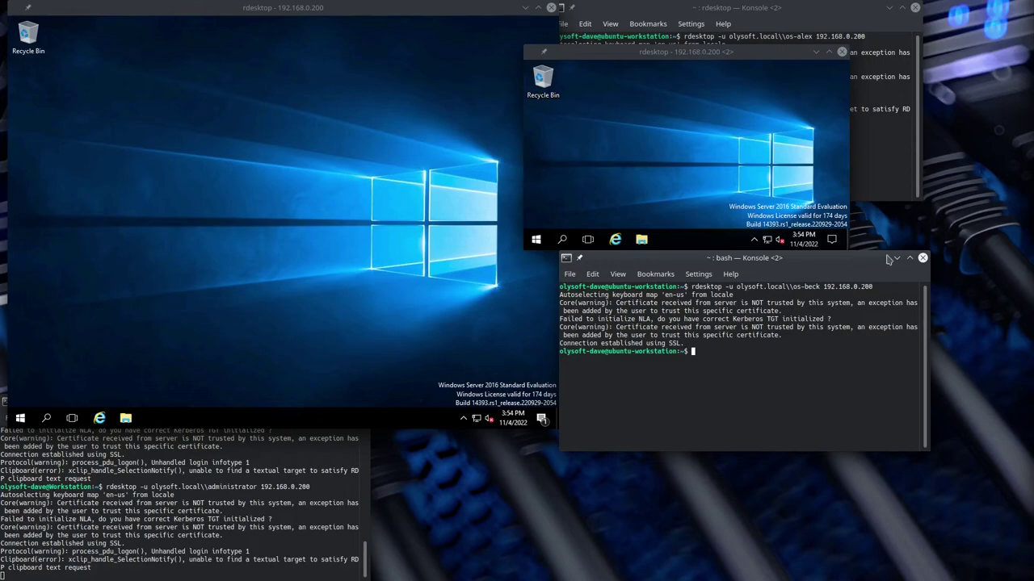
# Step: Close the spare bash terminal and move the second rdesktop session toward the screen centre
pyautogui.click(923, 259)
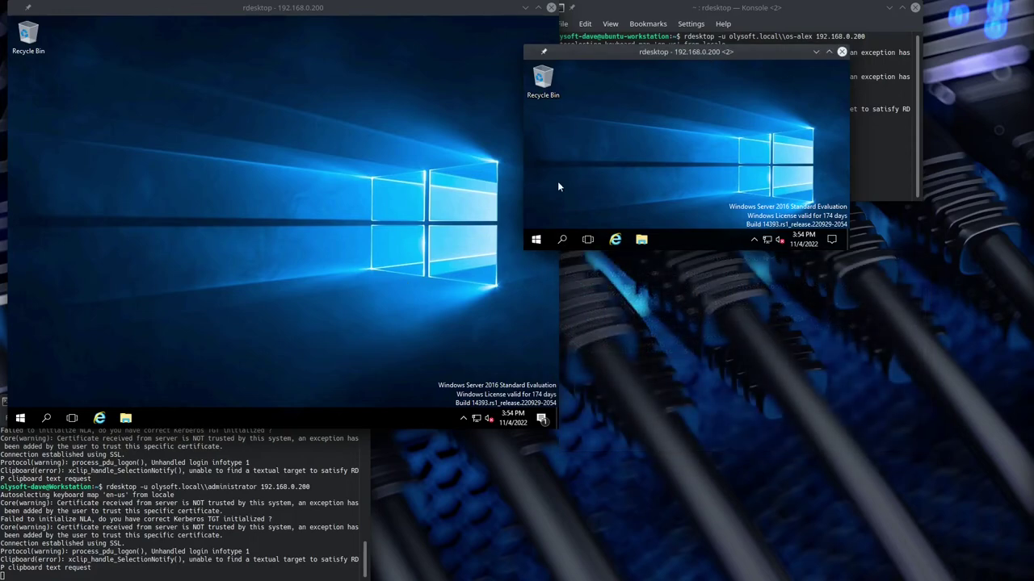
pyautogui.moveTo(644, 51); pyautogui.dragTo(316, 42)
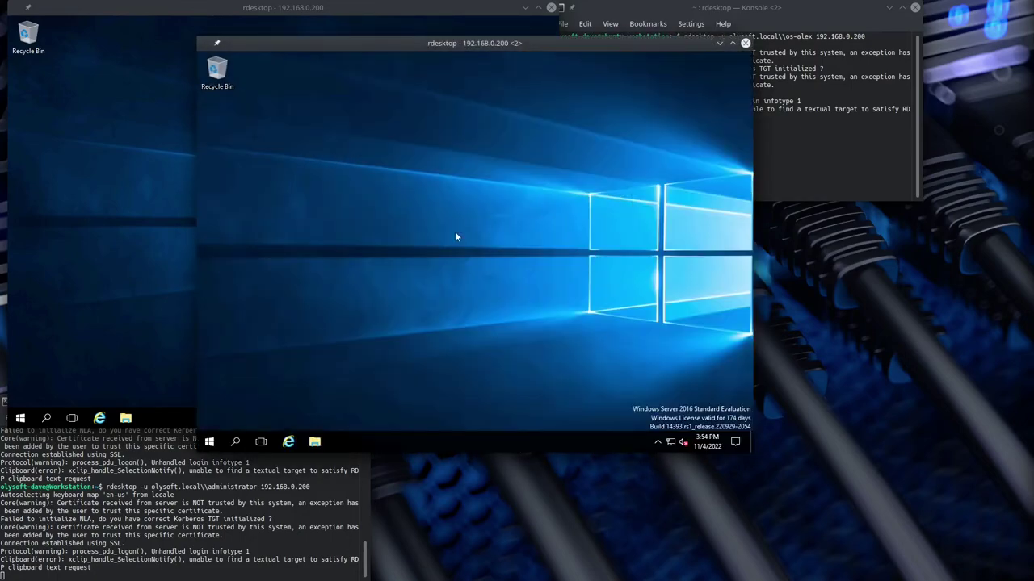
# Step: Launch Server Manager from the remote Start menu and show its Tools menu of admin tools
pyautogui.click(209, 443)
pyautogui.click(393, 153)
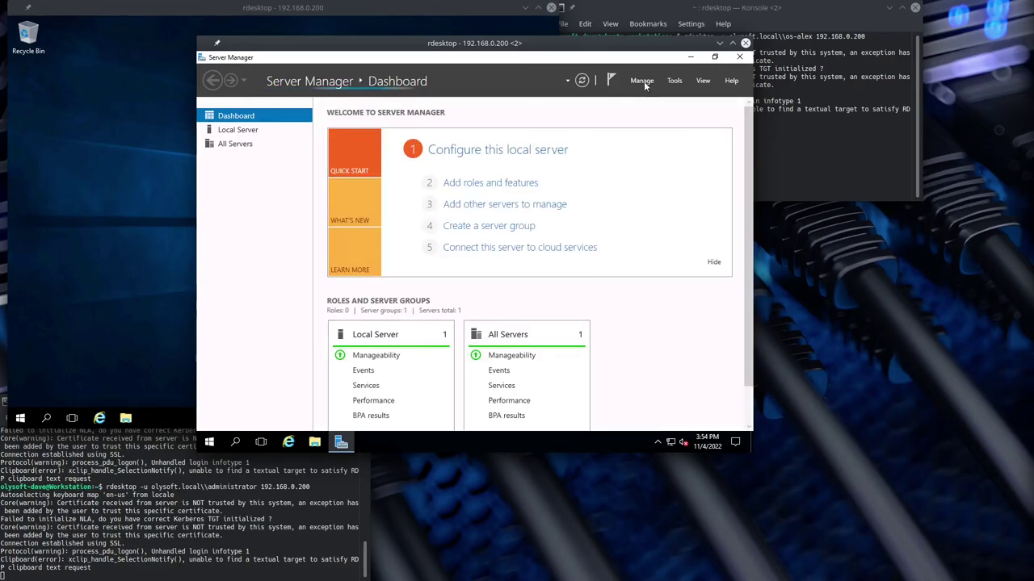
pyautogui.click(674, 81)
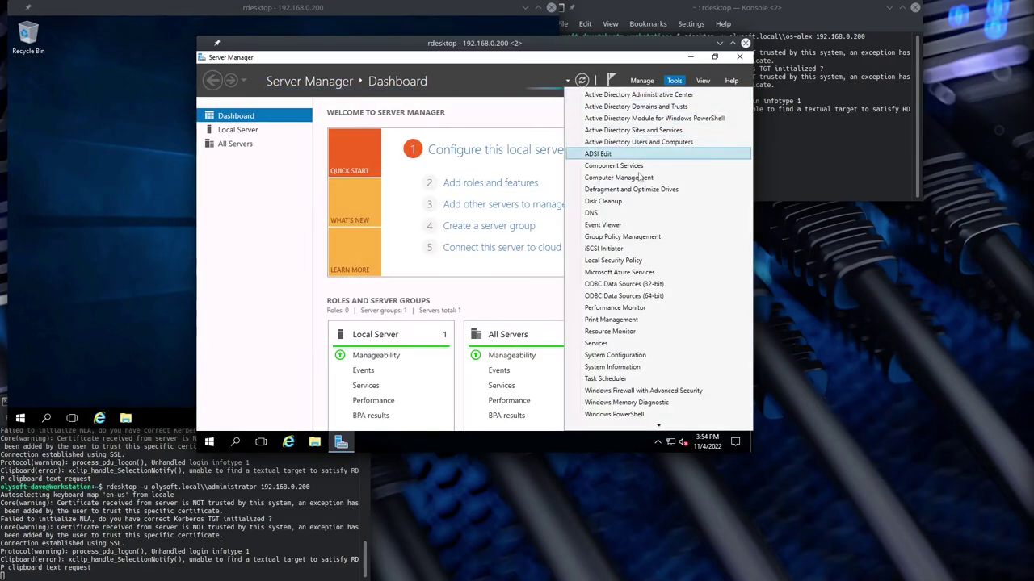